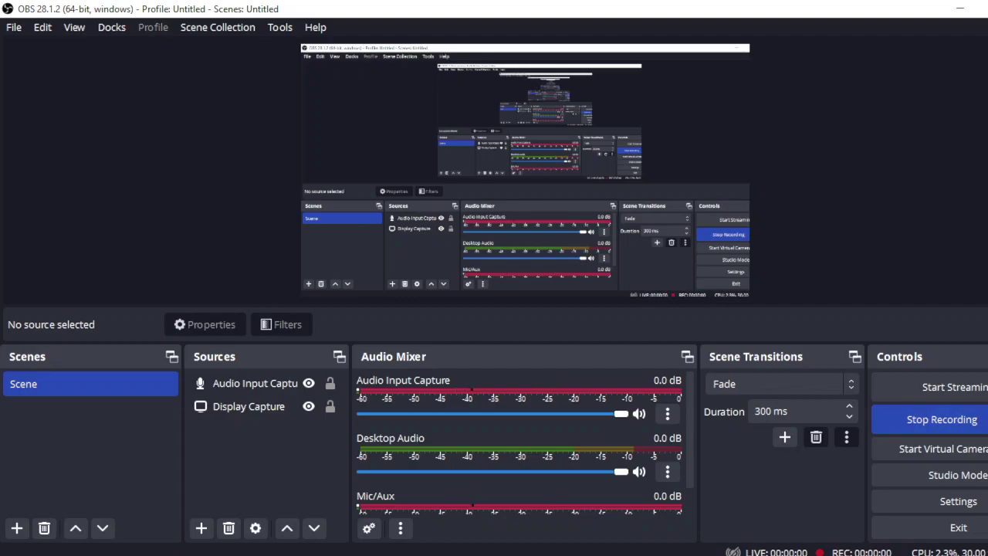
- Start the OBS screen recording and refresh the Windows desktop
click(960, 8)
right_click(624, 292)
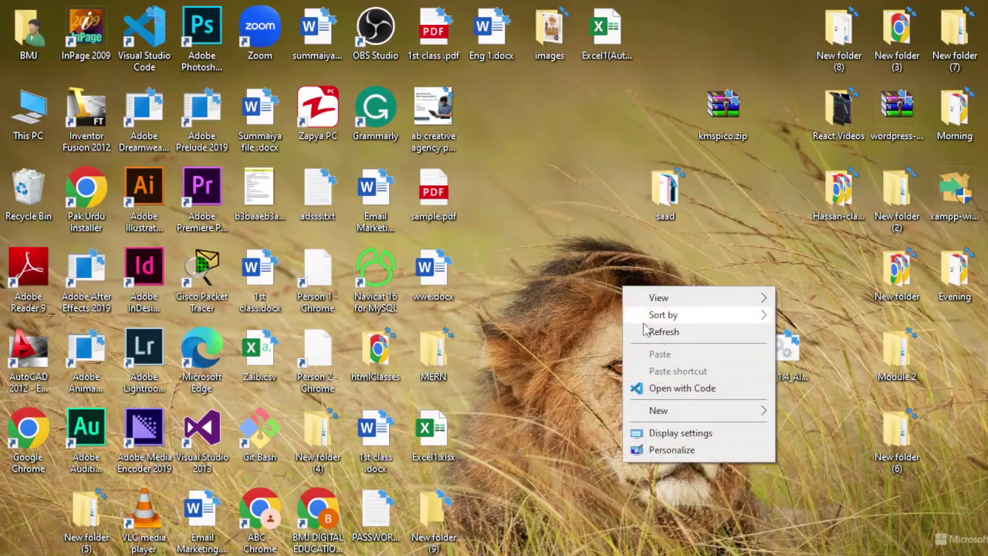
click(656, 335)
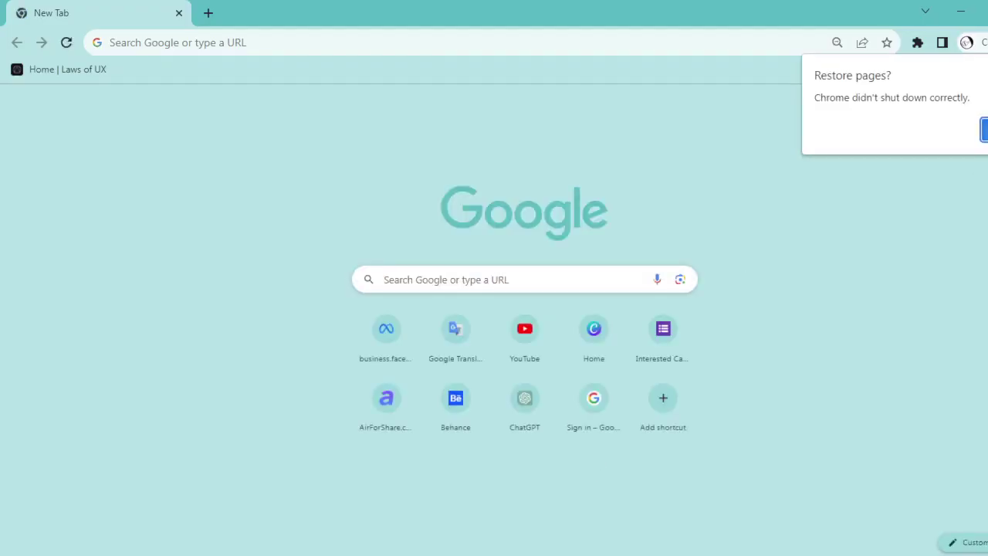
- Restore the previous Google Classroom session and open a new blank tab
click(986, 130)
click(281, 13)
click(209, 16)
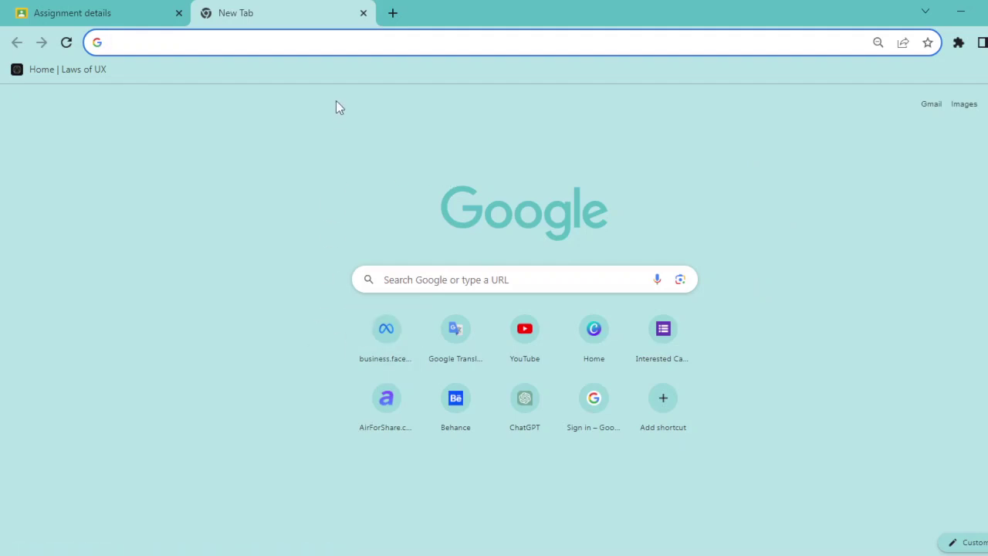
- Search Google for 'web ad banner sizes' and view the image results
text(we)
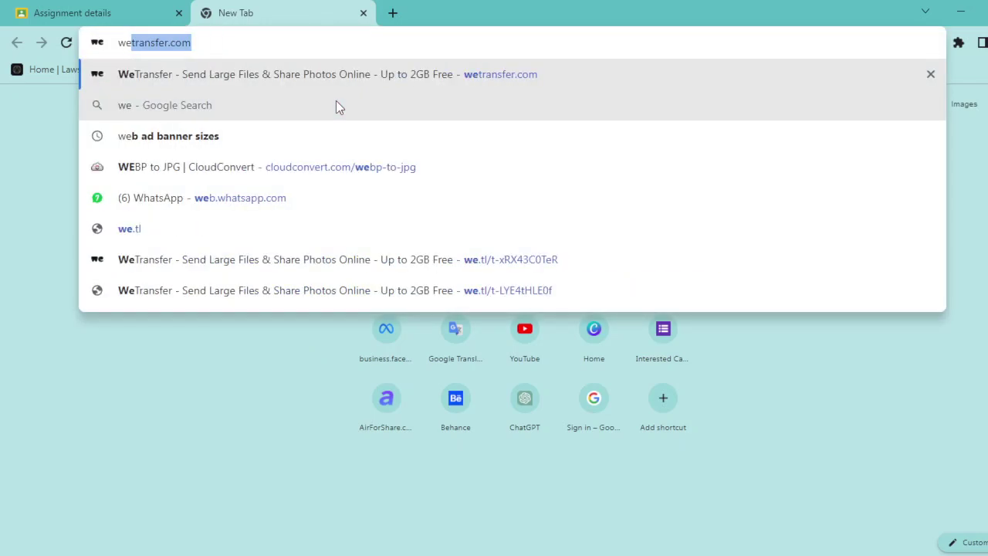
text(b ad bann)
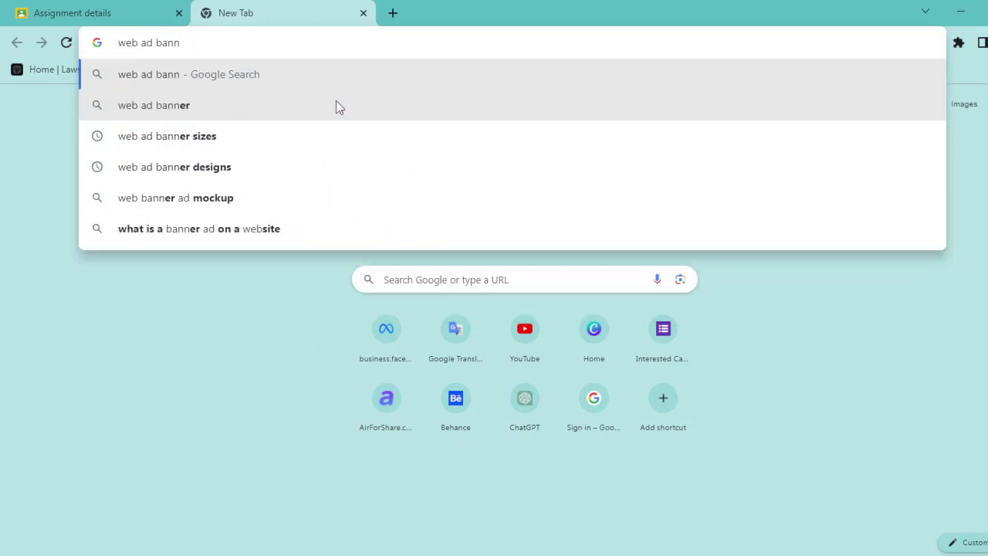
key(Down)
key(Down)
key(Return)
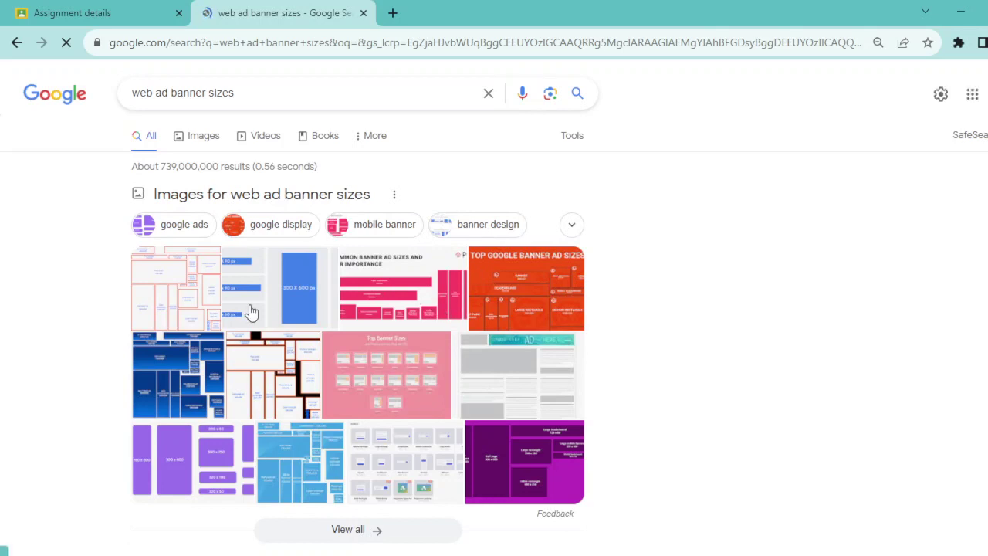
click(271, 285)
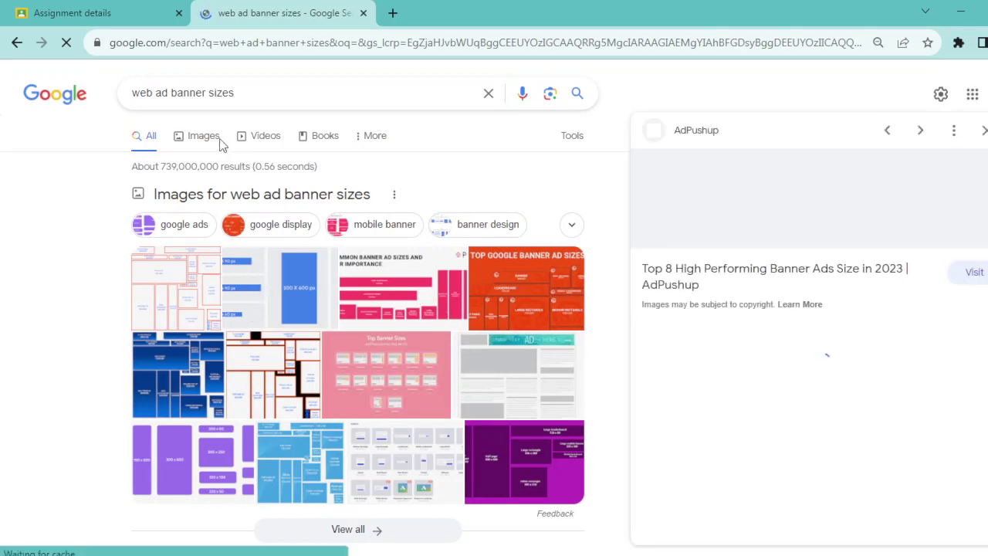
click(203, 138)
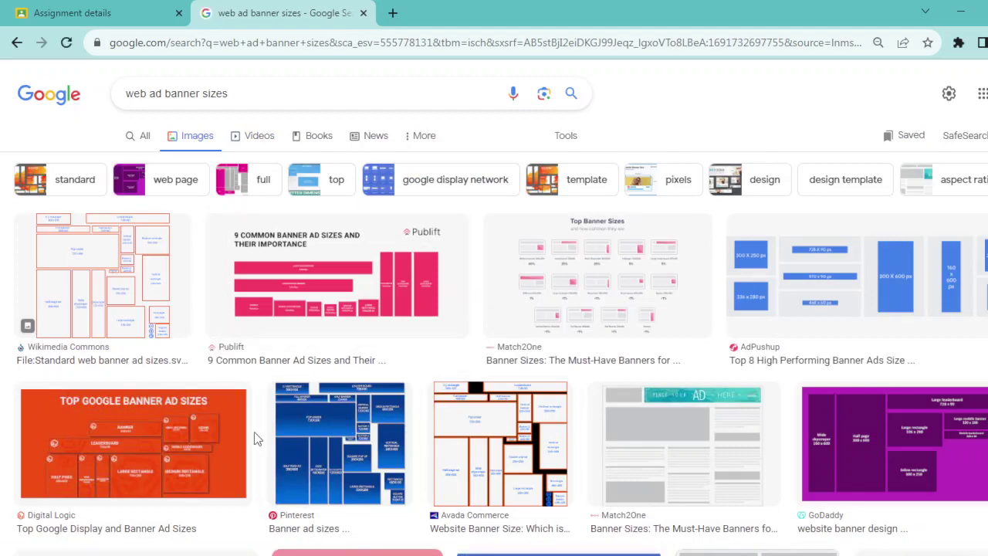
- Preview the Digital Logic, AdPushup and GoDaddy banner size charts in turn
click(207, 440)
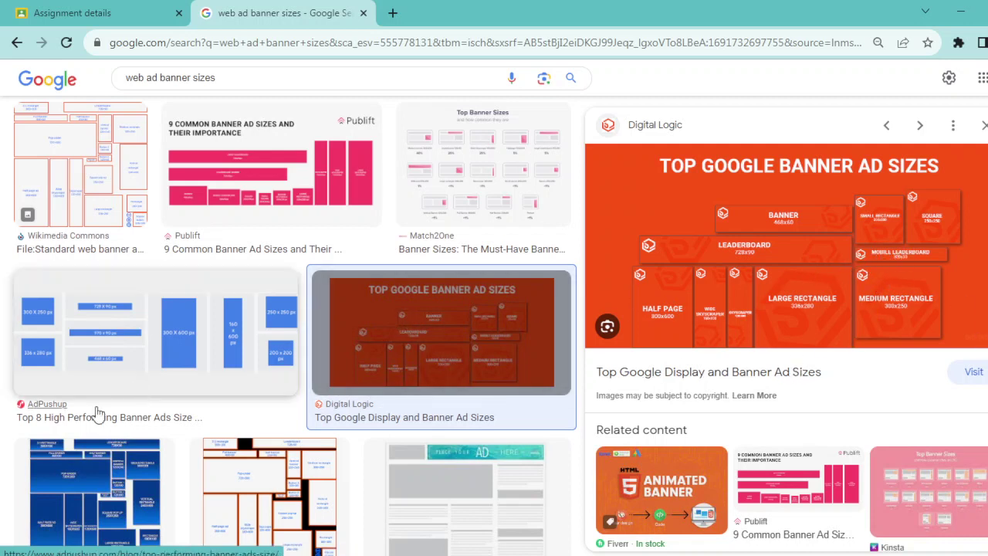
scroll(247, 421, down, 2)
click(199, 212)
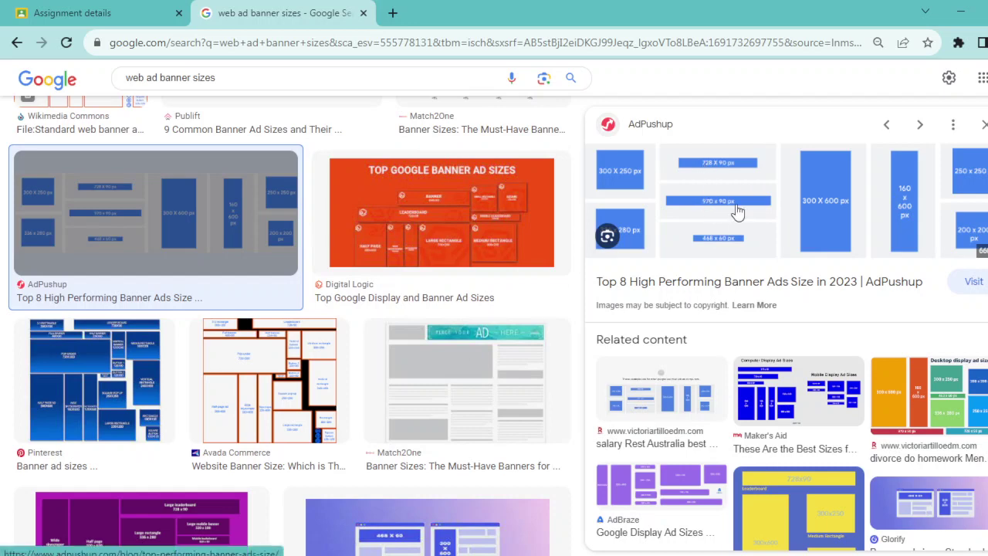
scroll(259, 371, down, 3)
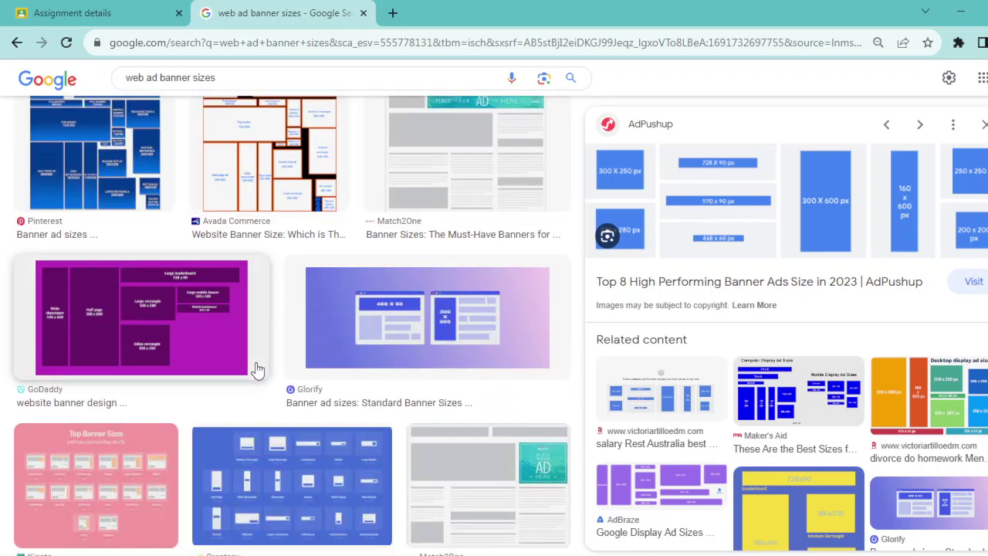
click(192, 329)
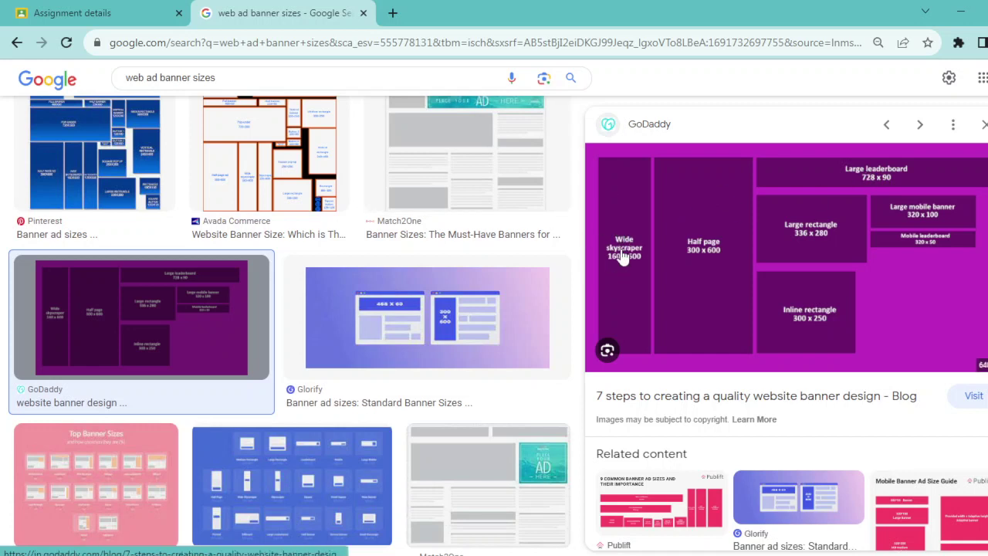
scroll(622, 263, down, 2)
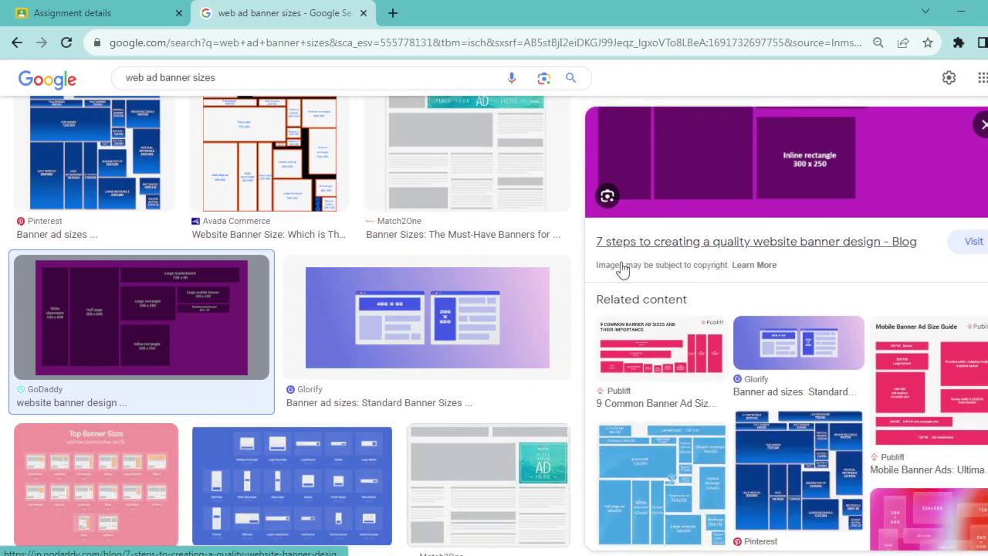
- Preview Publift's Mobile Banner Ad Size Guide image
click(929, 417)
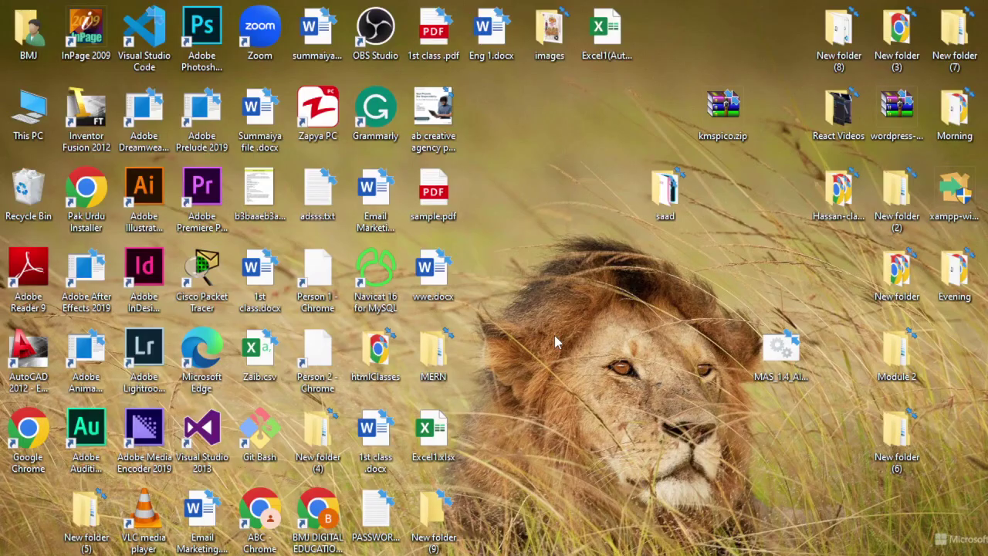
- Refresh the Windows desktop twice from its right-click menu
right_click(554, 335)
click(593, 381)
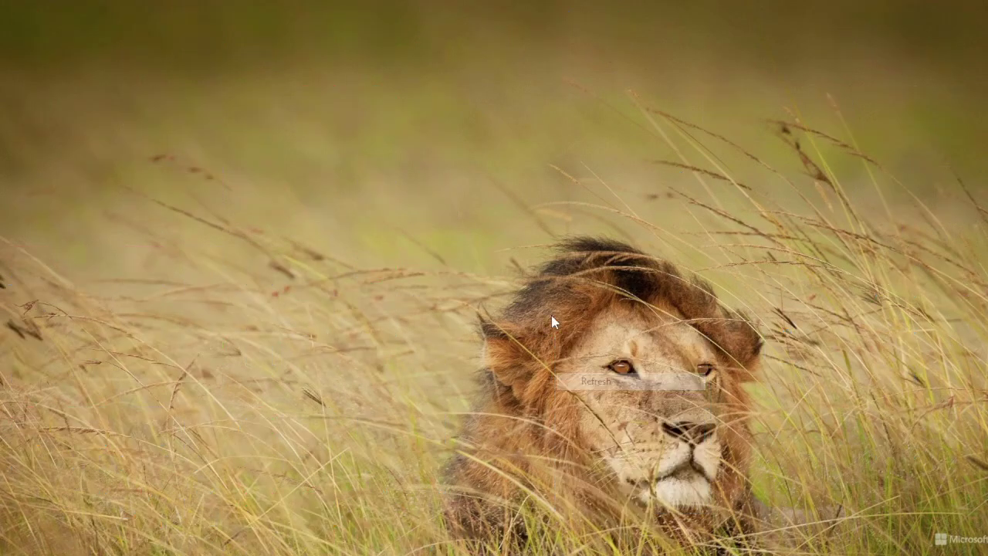
right_click(552, 316)
click(569, 364)
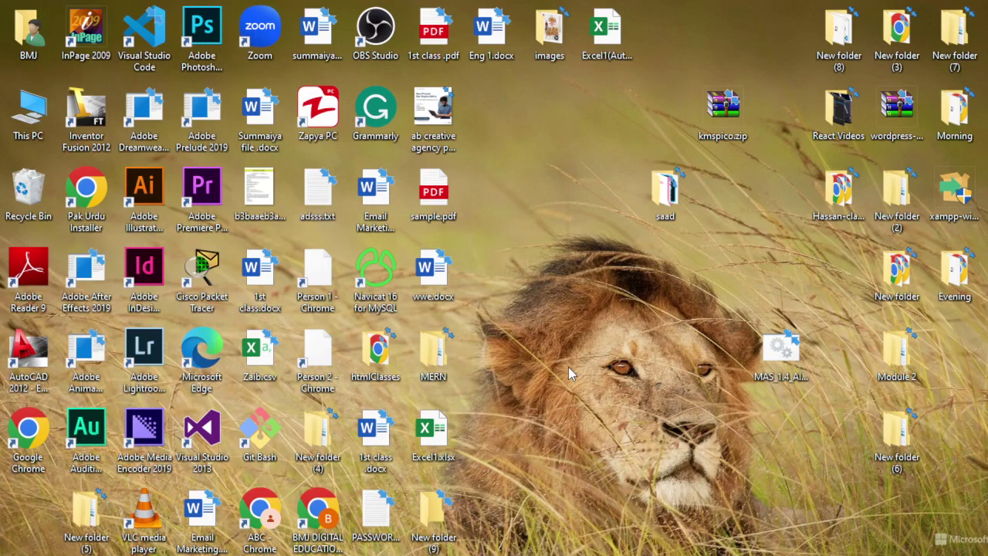
right_click(569, 367)
click(580, 385)
right_click(603, 307)
click(619, 352)
right_click(620, 355)
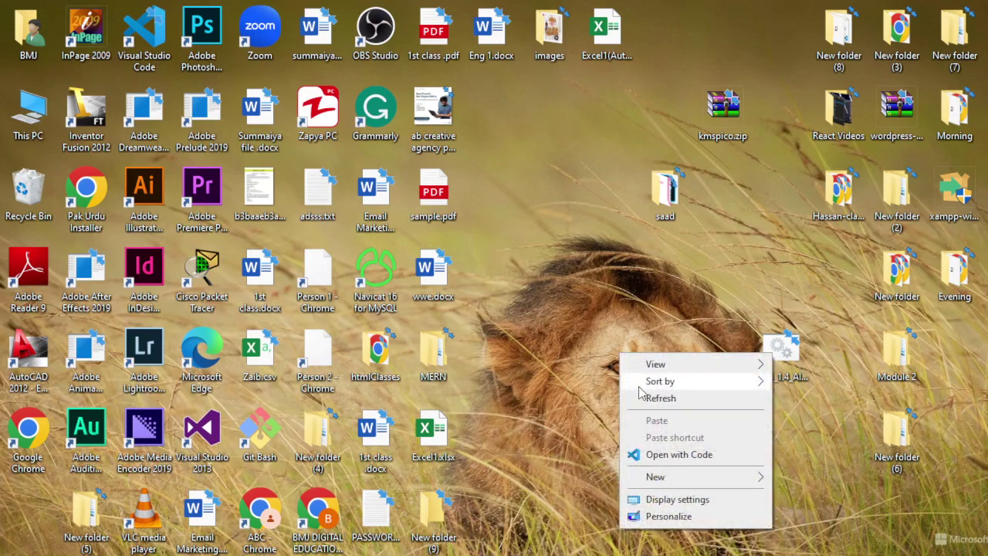
click(636, 395)
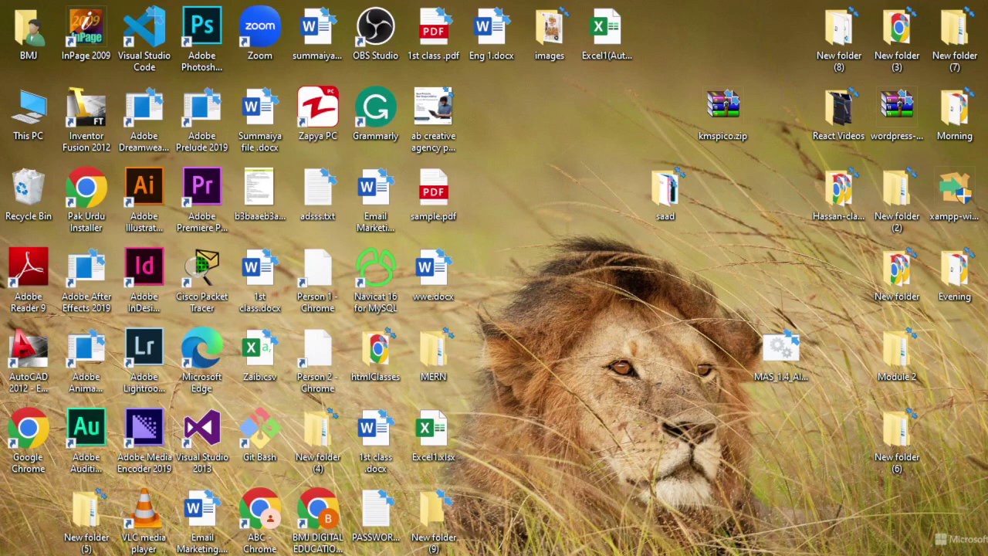
mouse_move(432, 541)
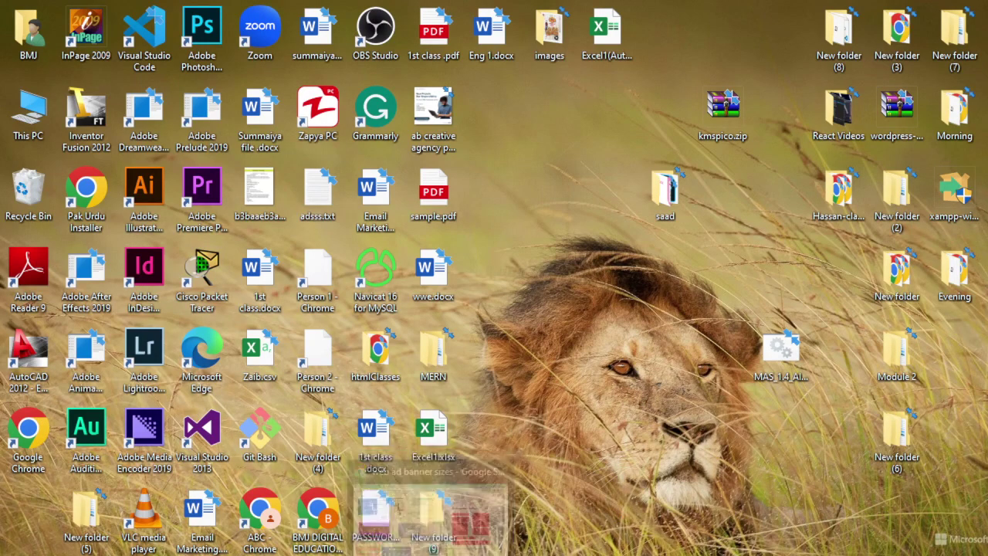
- Bring the browser back to the Publift banner size guide preview
click(429, 509)
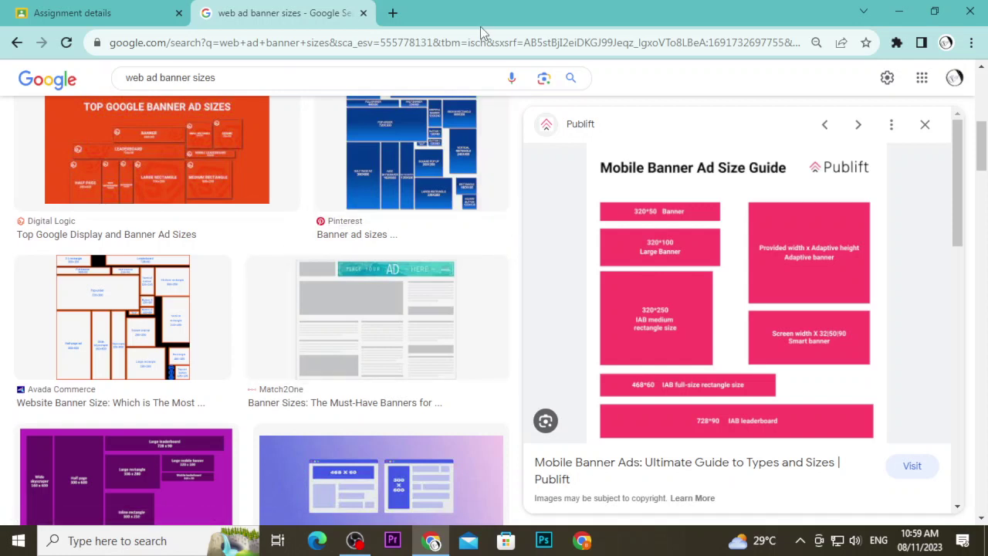
- Go to the ChatGPT site in a new browser tab
click(393, 13)
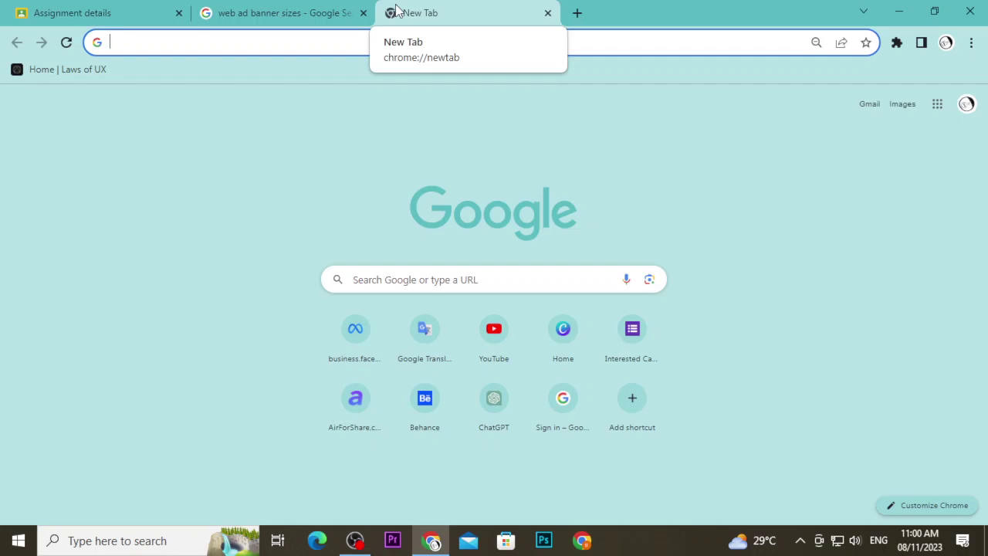
text(chat)
key(Return)
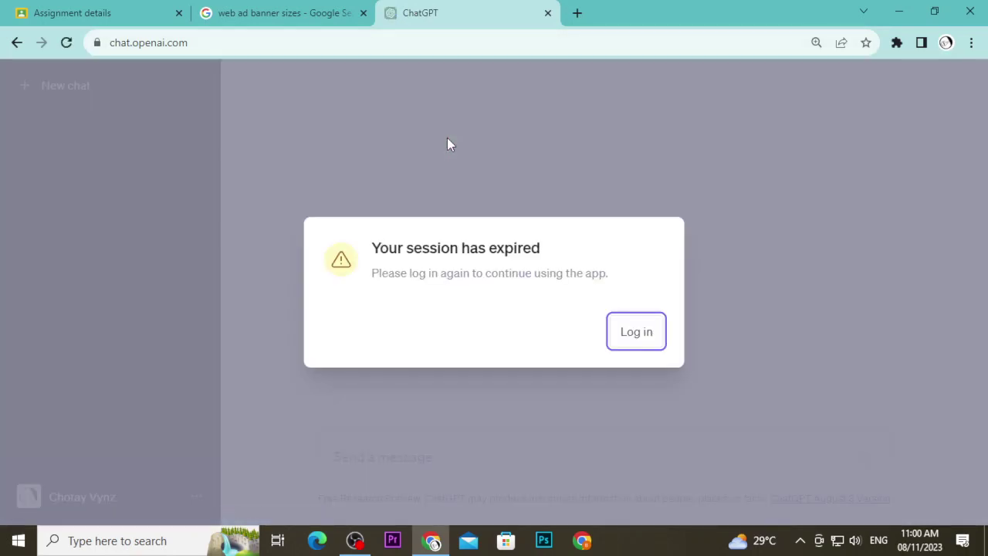
- Log back in to ChatGPT using Continue with Google
click(646, 328)
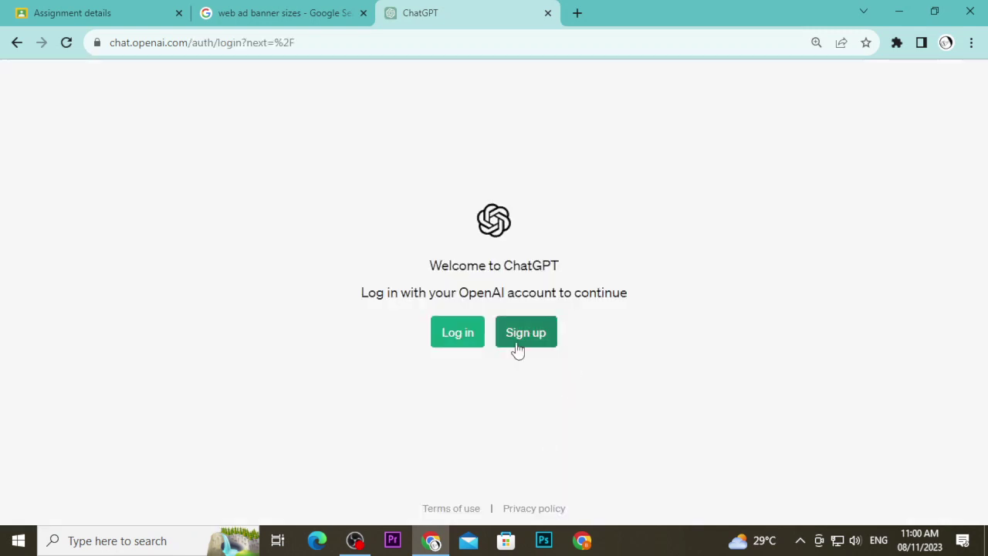
click(473, 346)
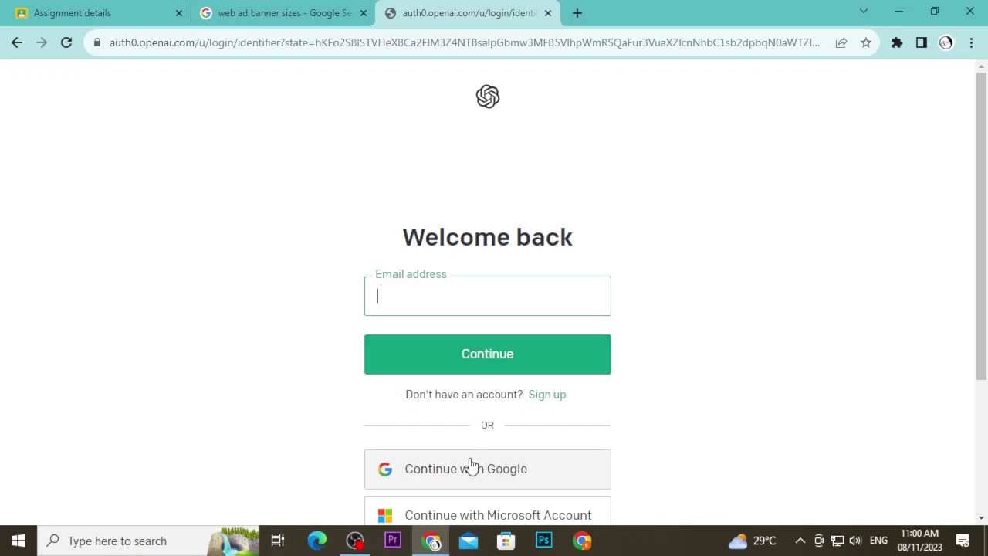
click(473, 471)
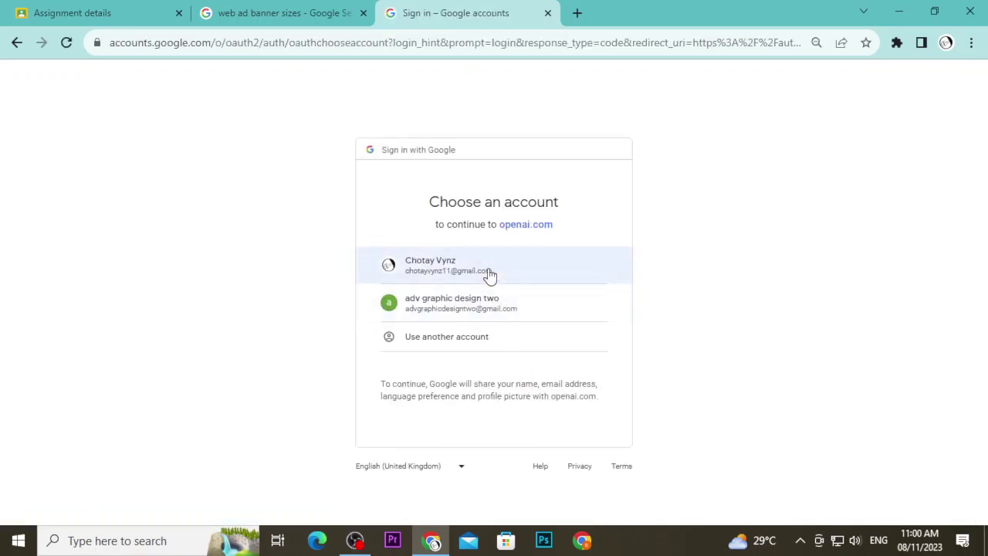
click(491, 275)
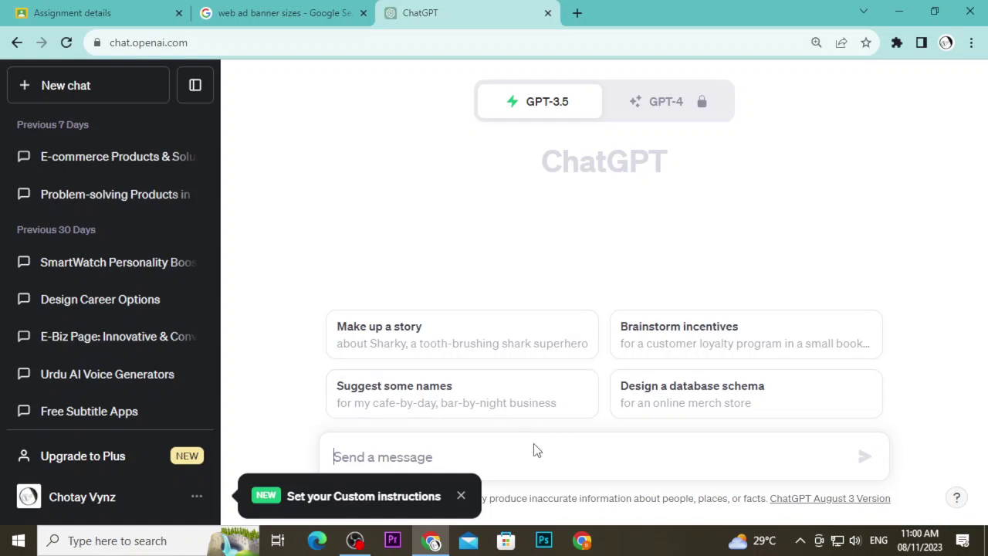
- Dismiss the Custom instructions notice and zoom the ChatGPT page to 90%
click(461, 496)
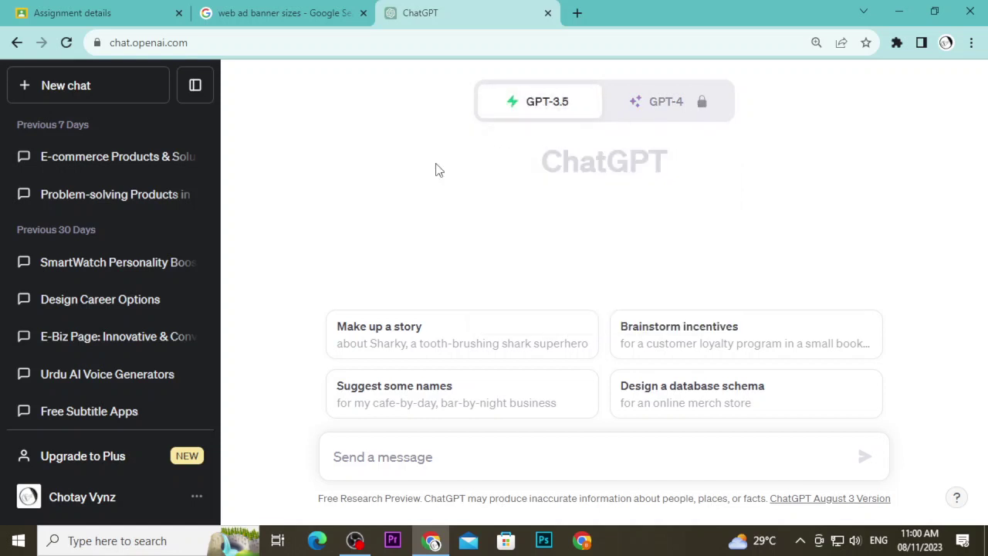
click(465, 461)
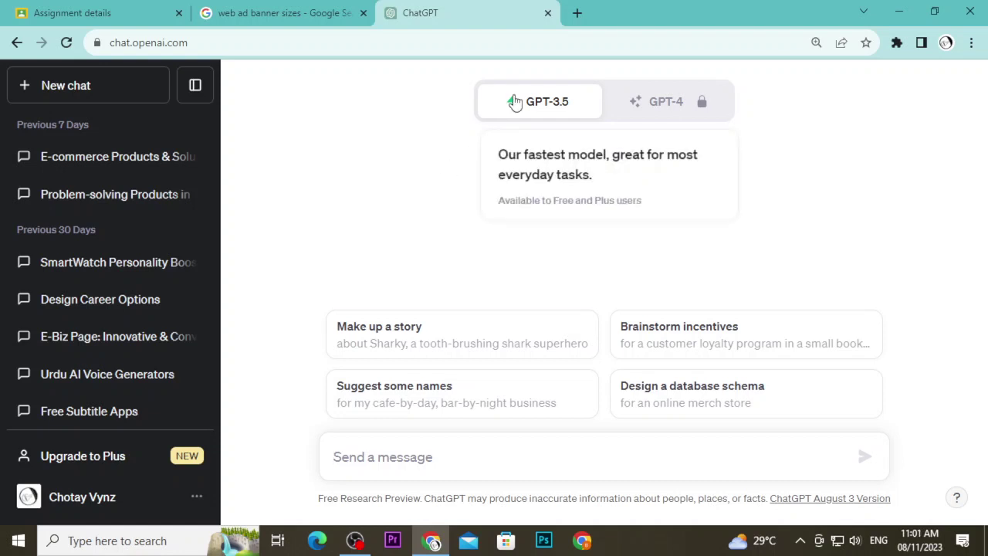
key(ctrl+minus)
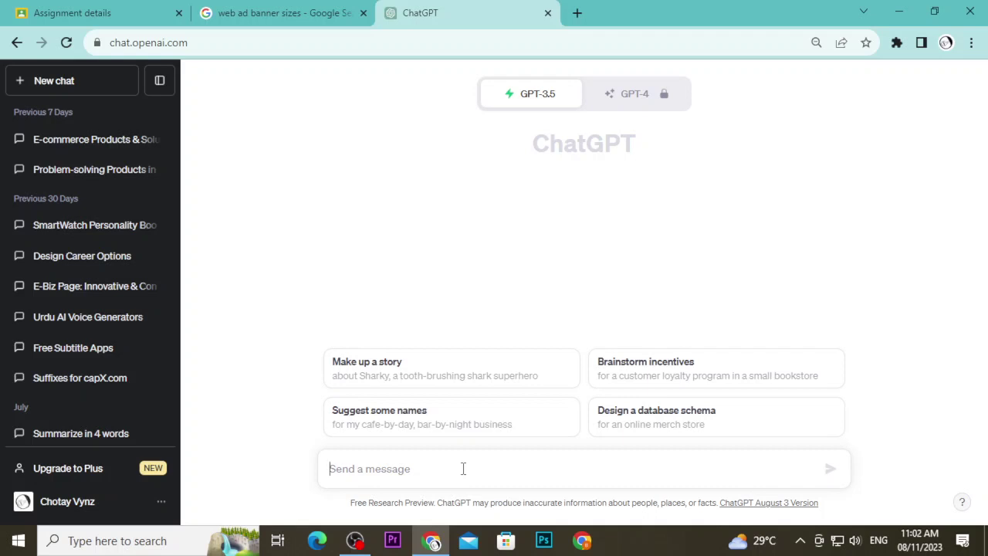
- Start the prompt: a graphic designer's herbal product web banner aiming to attract new customers
text(i AM)
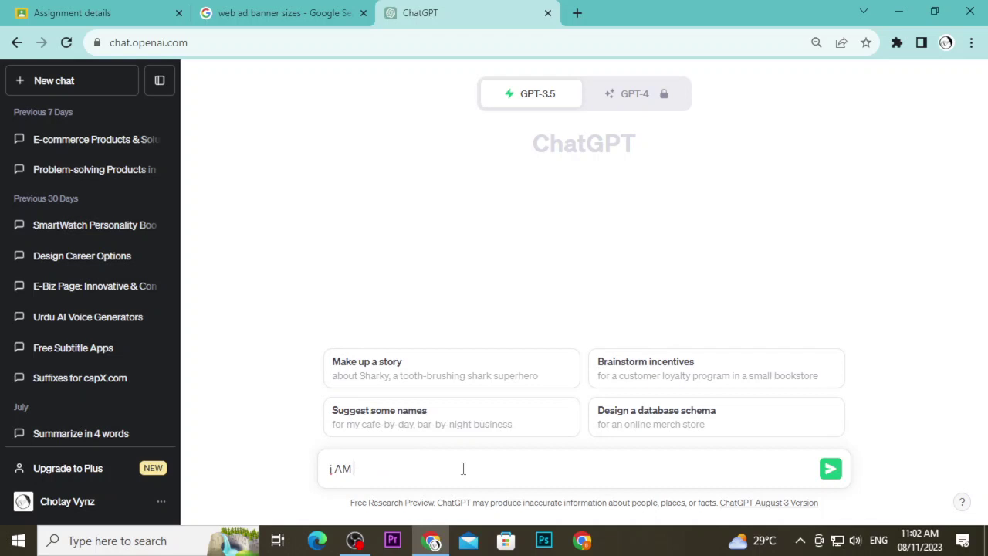
key(BackSpace)
key(BackSpace)
key(BackSpace)
key(BackSpace)
key(BackSpace)
text(i)
key(BackSpace)
text(I am a )
text(gra)
key(BackSpace)
text(raph)
text(ic designer )
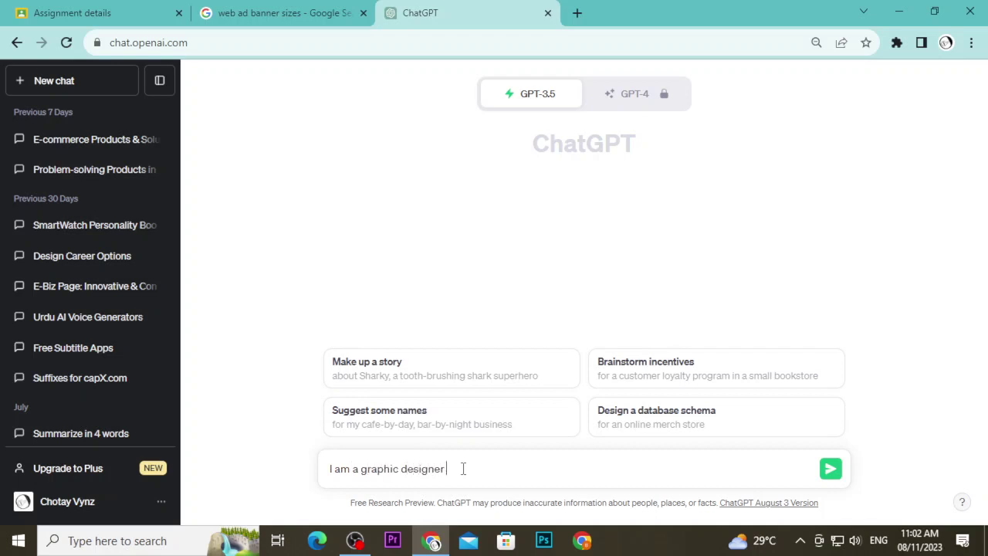
text(and right n)
text(ow i am w)
text(orking on )
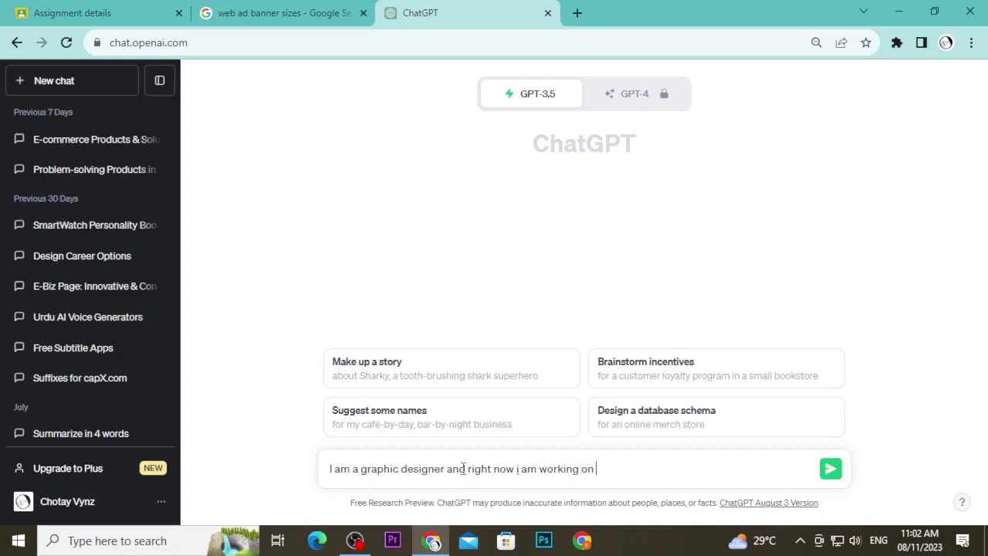
text(web ad banner )
text(for a er)
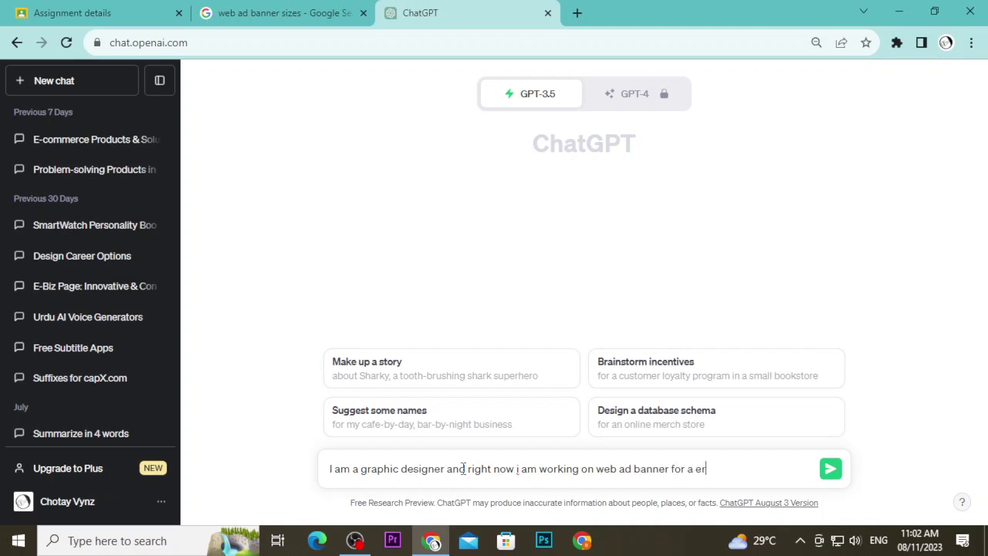
key(BackSpace)
key(BackSpace)
text(herbal )
text(produc)
text(t)
text(. an)
text(d our goal)
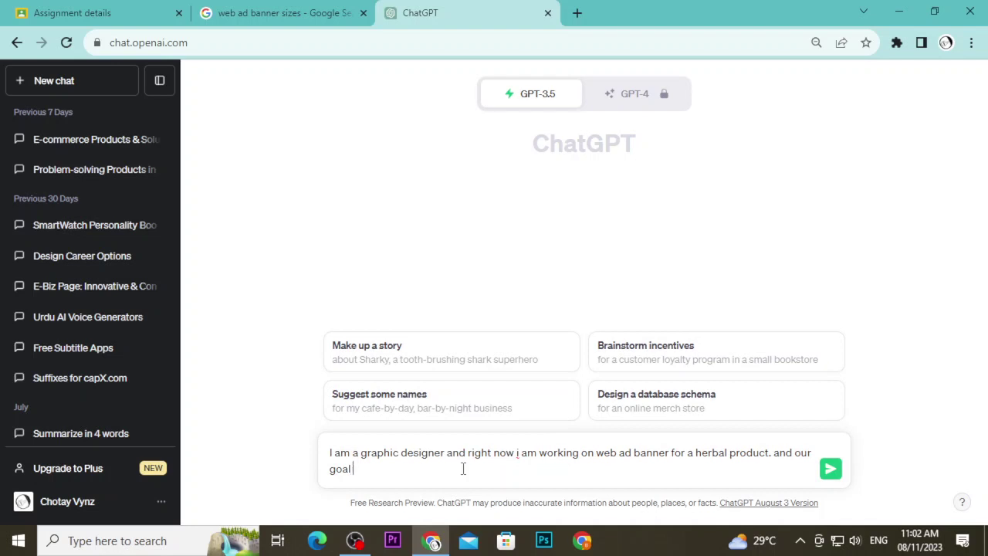
text( is to a)
text(ttarct new cus)
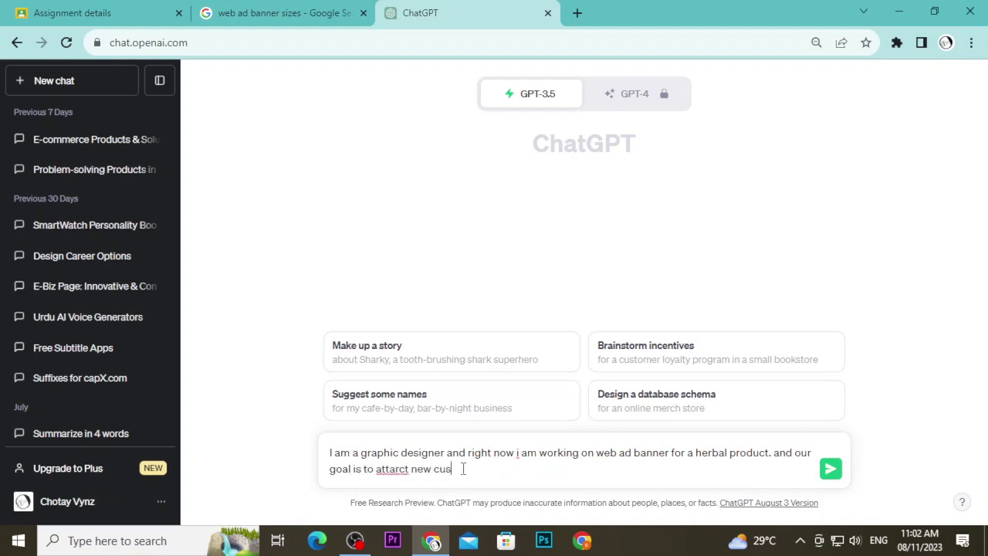
text(tomers)
- Finish the prompt asking for an emotional, to-the-point tagline of 4 to 5 words
text(and in)
text(crease our)
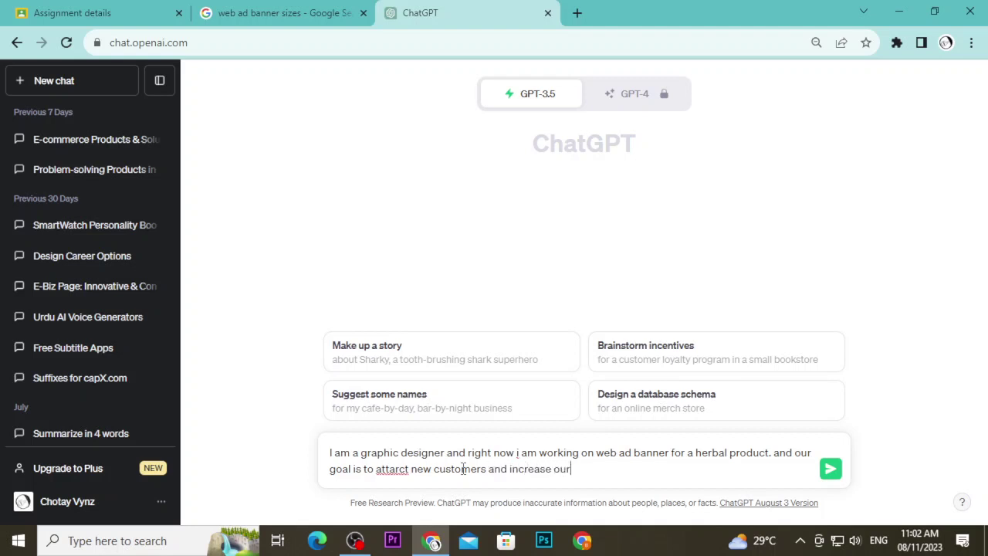
text( ee)
text(lls )
text(s)
text(o)
key(BackSpace)
text(o)
text( for yo)
key(BackSpace)
key(BackSpace)
text(tha)
text(t i ne)
text(ed)
key(BackSpace)
text(d )
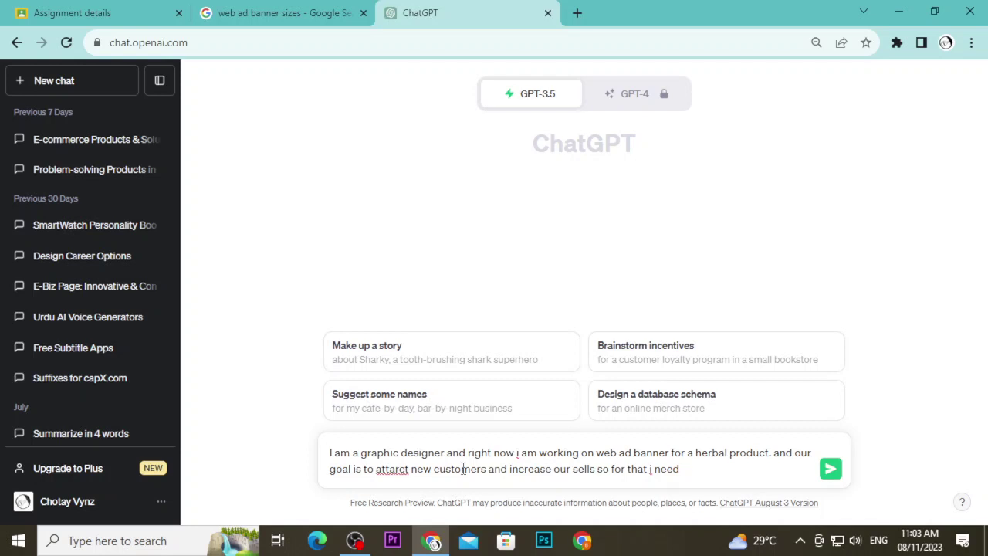
text(tag)
text(line that)
text( should be )
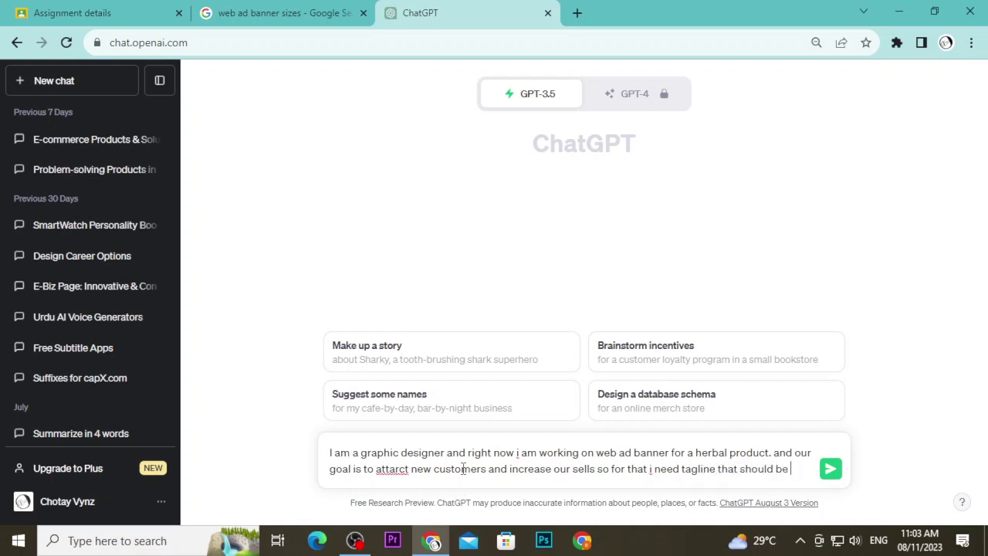
text(to )
text(the p)
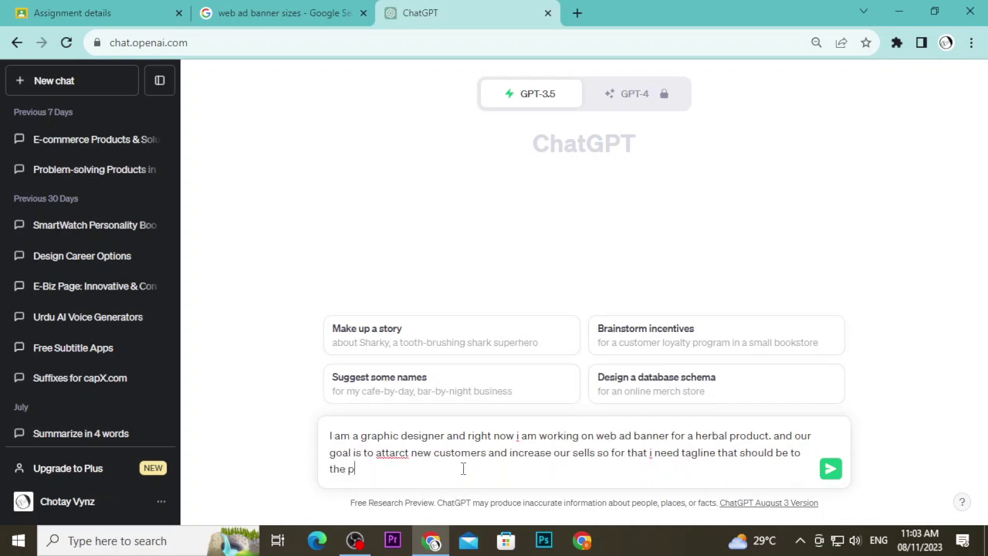
text(oint and )
text(also emo)
text(tional in th)
text(e sense)
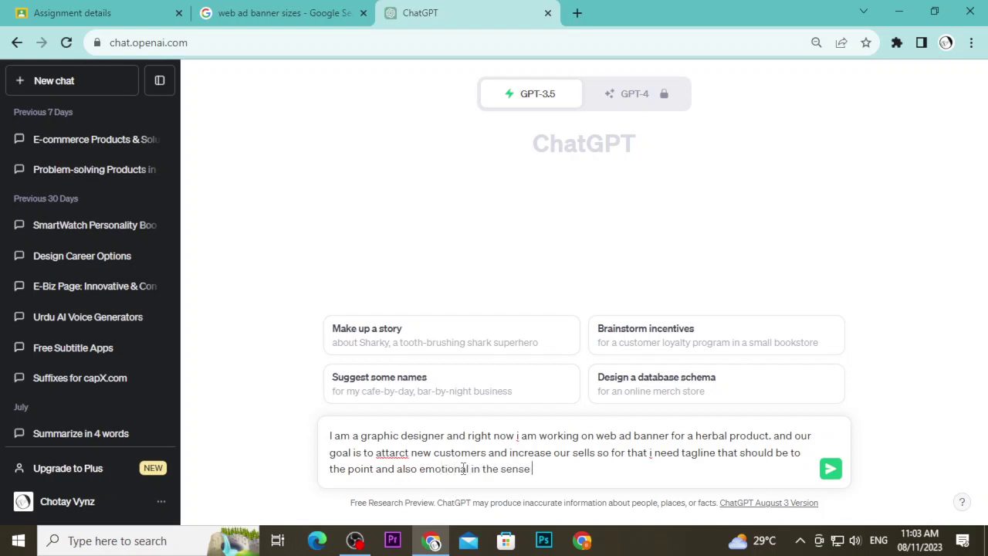
text( of herbal)
text( products)
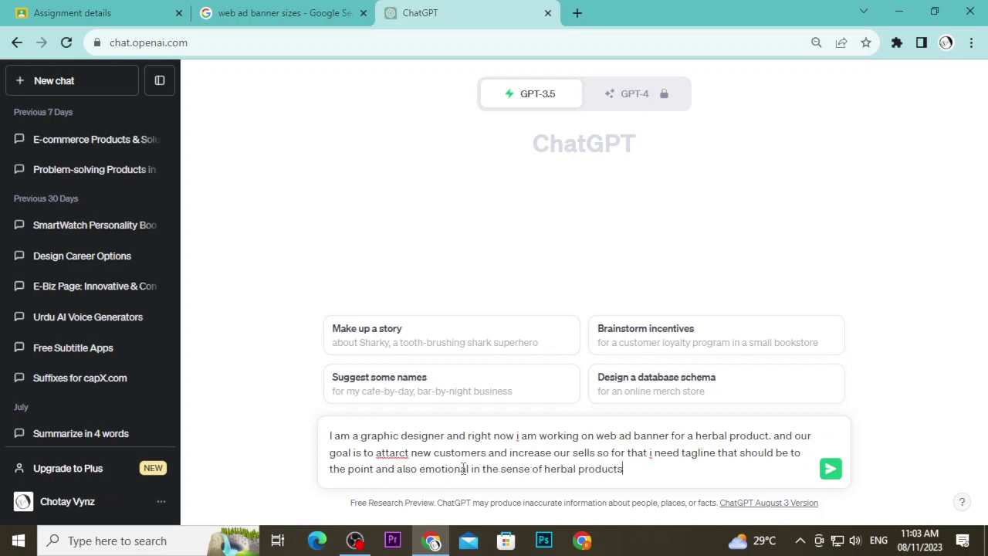
text( and skin)
text(.)
text( and tag)
text(line shop)
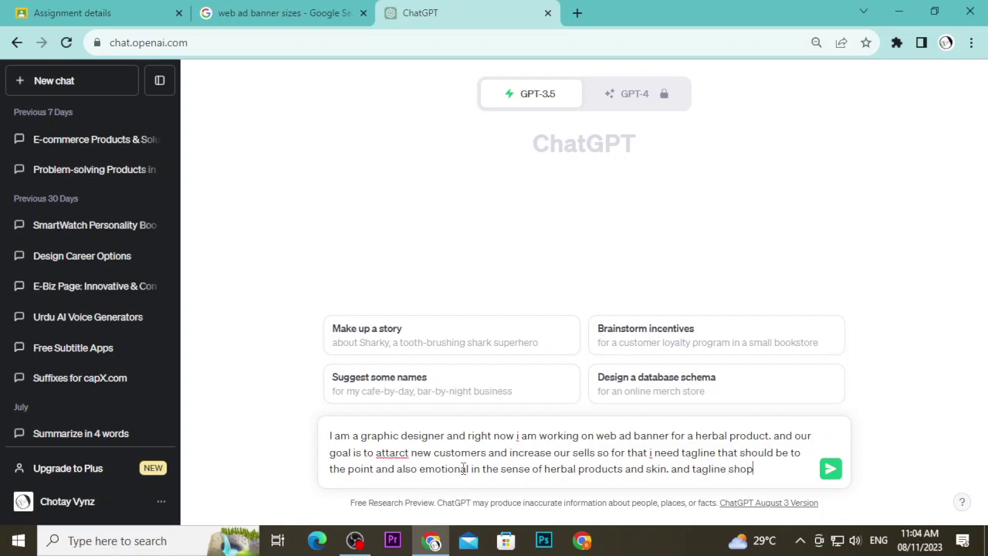
key(BackSpace)
key(BackSpace)
text(ou)
text(ld cons)
text(ists )
text(4)
text( to 5 wo)
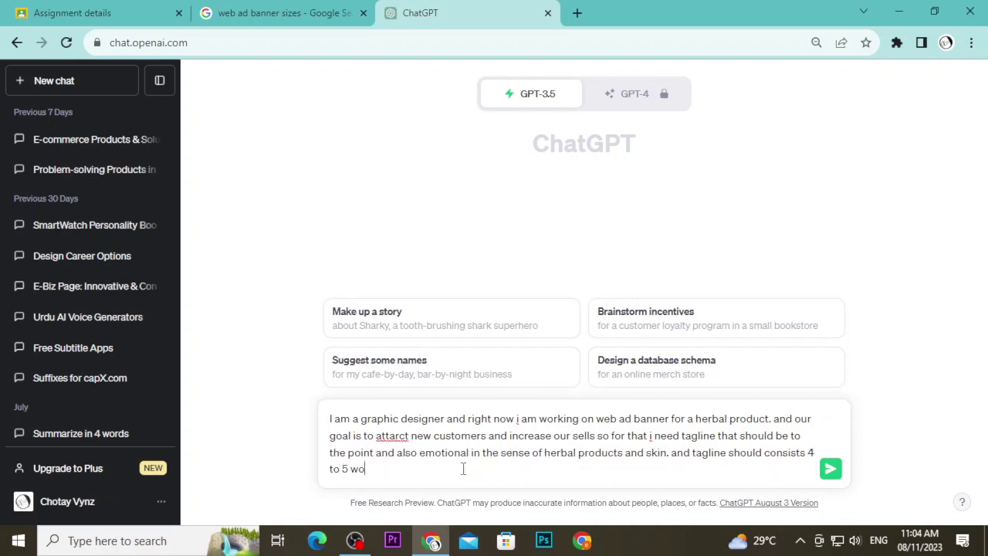
text(rds only)
- Correct 'attarct' to 'attract' and send the tagline request
right_click(402, 435)
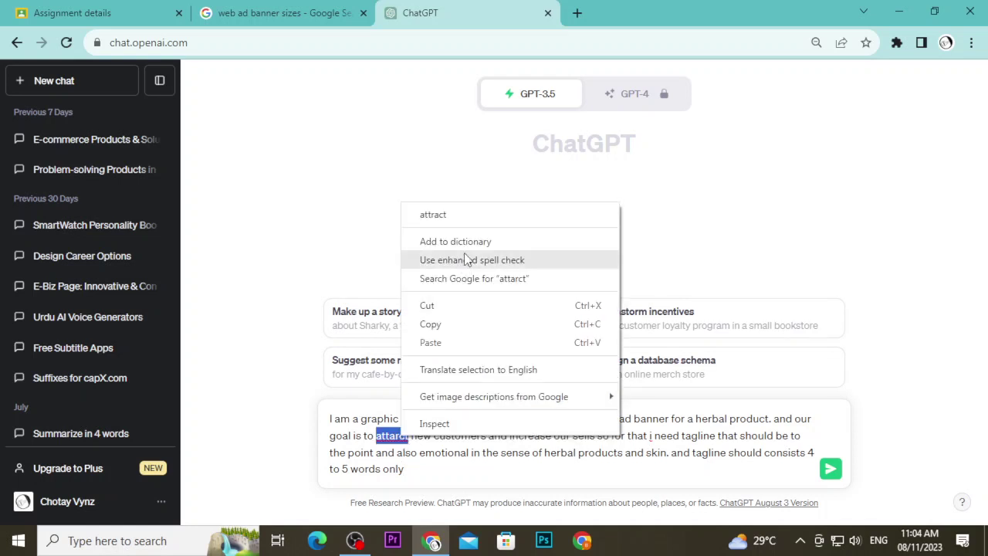
click(469, 215)
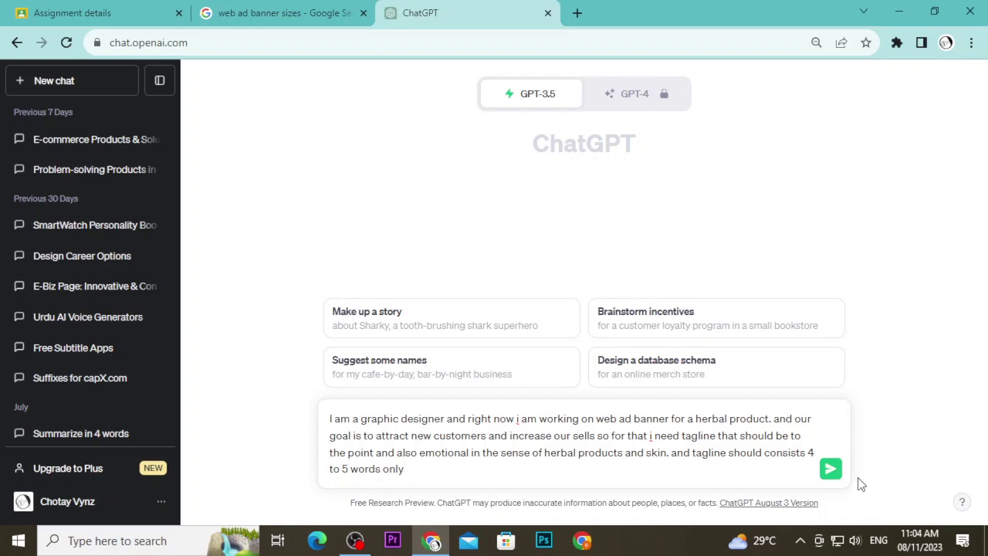
click(827, 471)
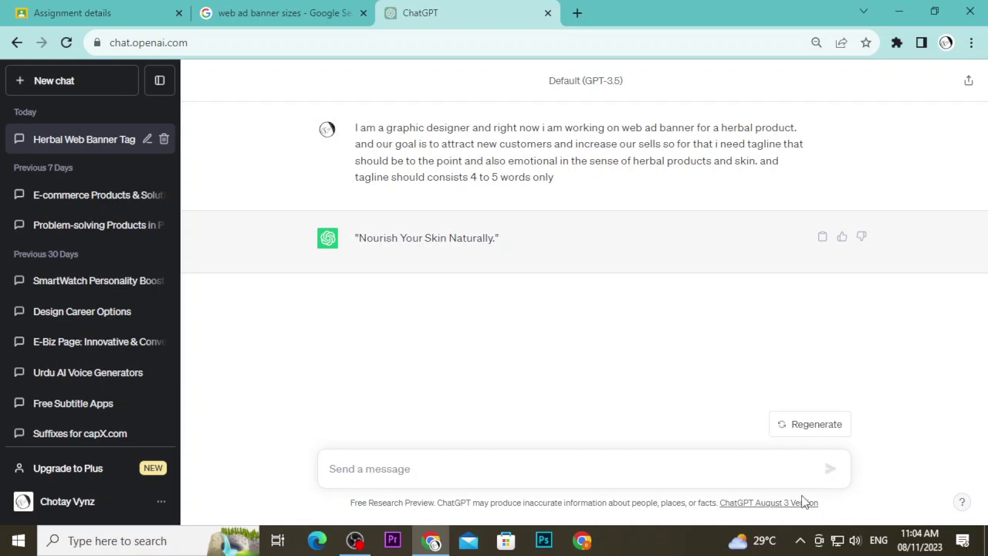
- Ask ChatGPT for more tagline options with 'tell me some more please'
text(t)
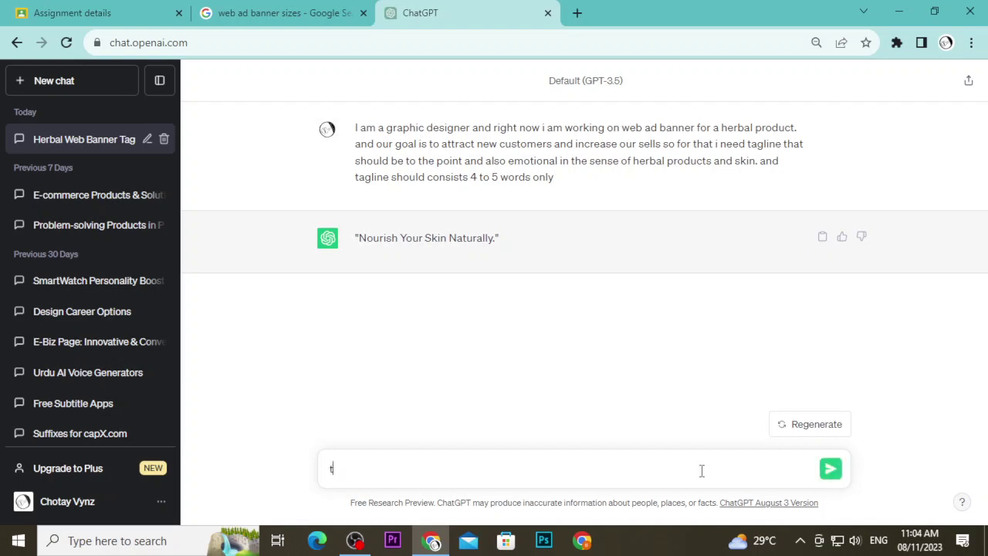
text(ell me s)
text(ome more)
text( p)
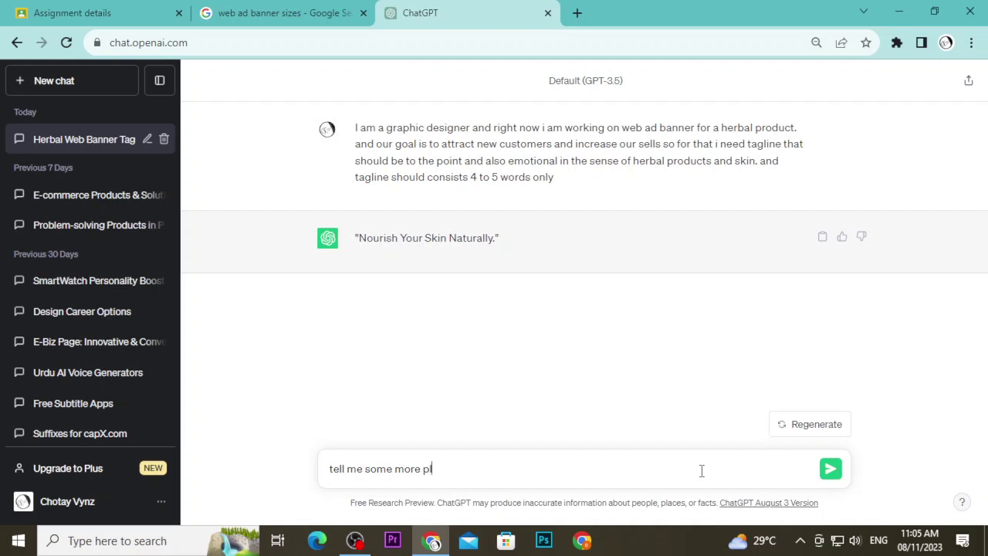
text(la)
key(BackSpace)
text(ea)
text(se)
key(Return)
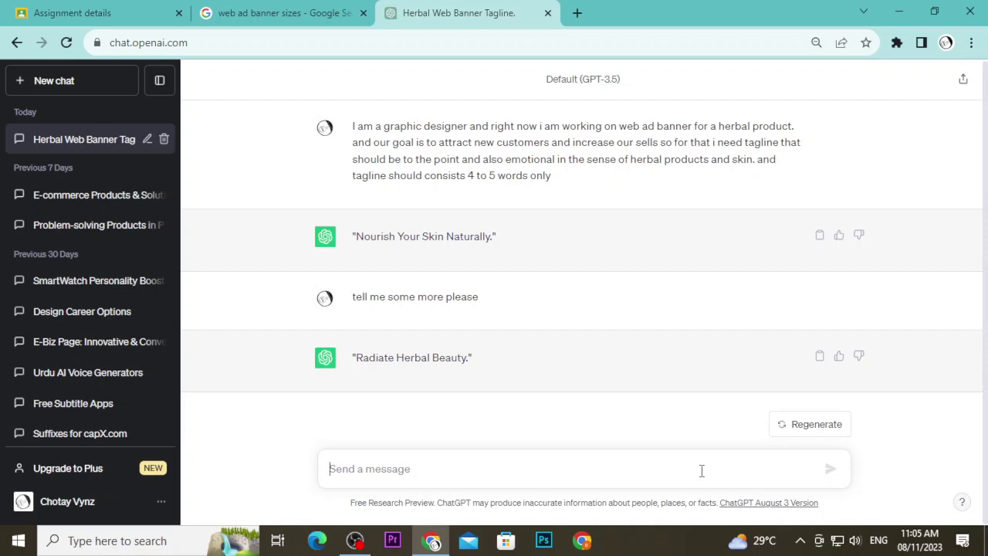
- Request simpler tagline alternatives with 'more in easy words please'
text(more in eas)
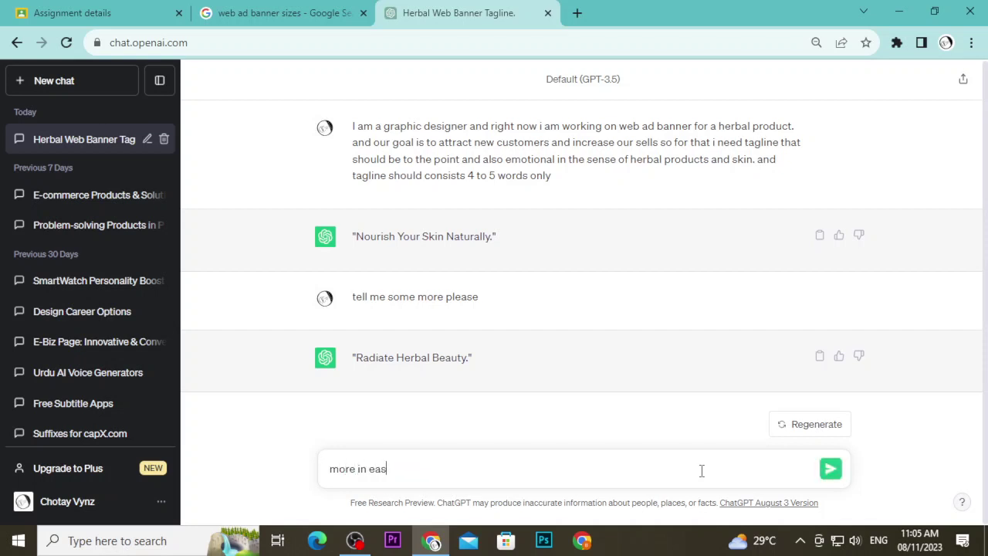
text(y )
text(words p)
key(BackSpace)
text(pl)
key(BackSpace)
text(lease)
key(Return)
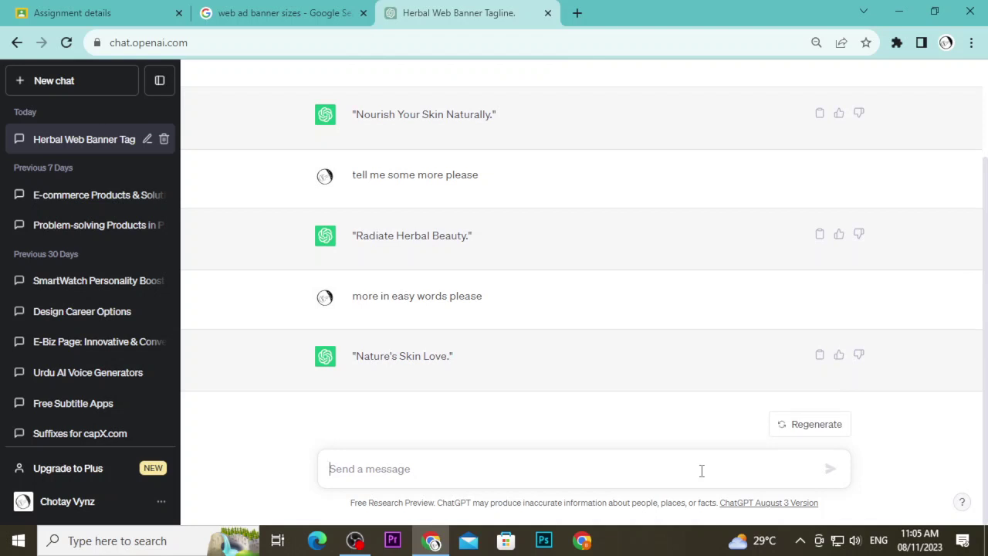
- Send the unfinished follow-up 'make it like it should the'
text(make )
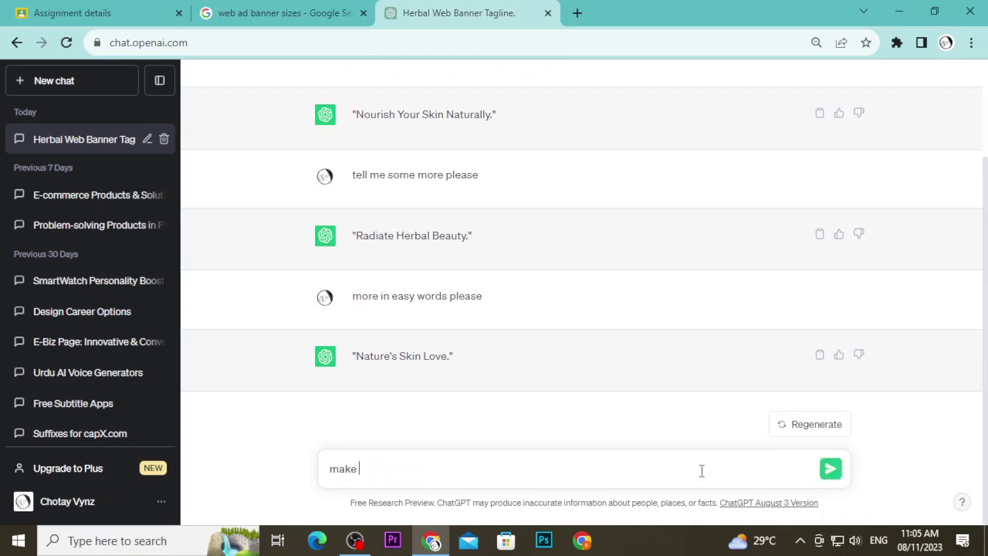
text(it)
text(in)
key(BackSpace)
key(BackSpace)
text(li)
text(ek)
key(BackSpace)
key(BackSpace)
text(ke it s)
text(hould )
text(the)
key(Return)
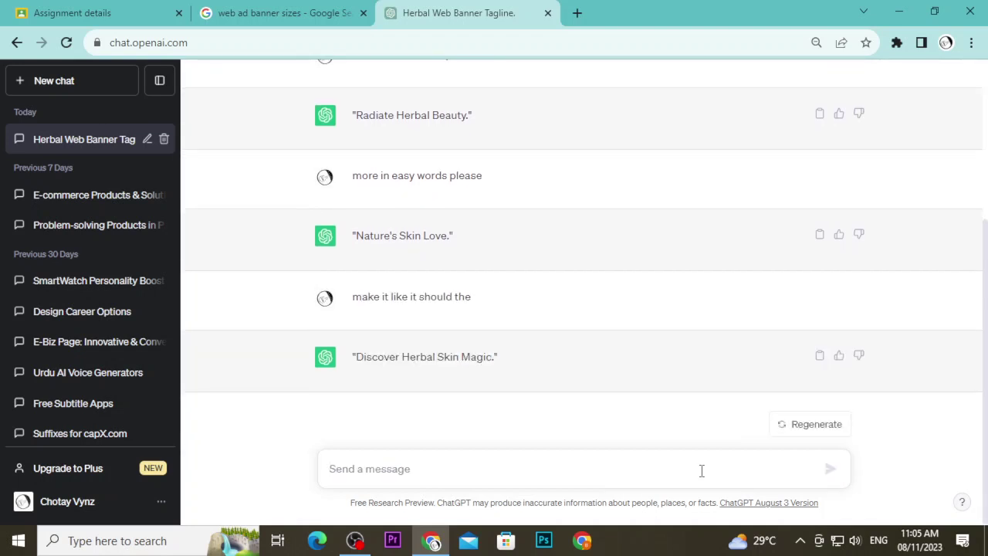
- Reuse the previous message's wording to ask for a tagline including the 'herbal' word
drag(472, 297, 353, 297)
key(ctrl+c)
click(434, 469)
key(ctrl+v)
text("h)
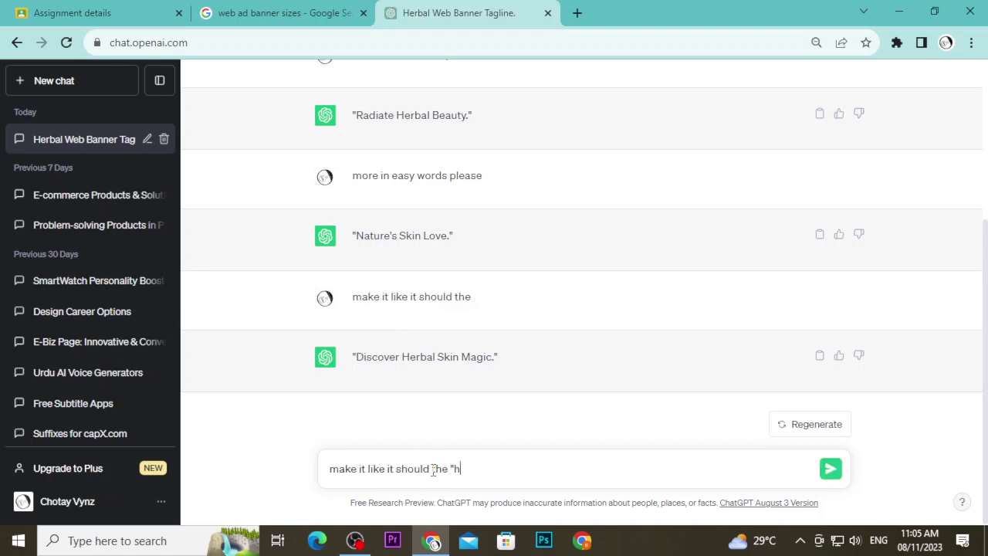
text(erbal)
text(' word)
key(Return)
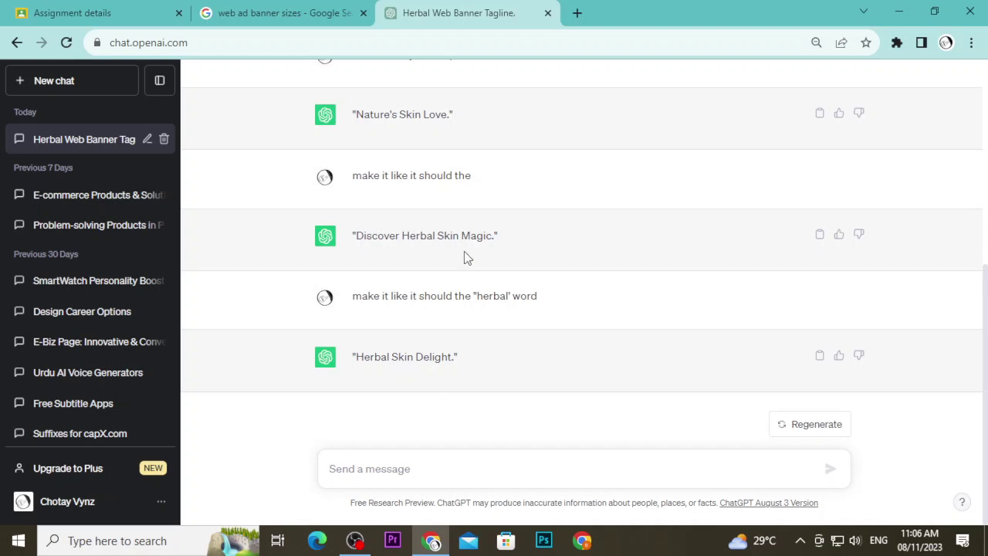
scroll(463, 255, up, 4)
scroll(463, 241, down, 2)
scroll(478, 290, down, 2)
scroll(502, 325, up, 5)
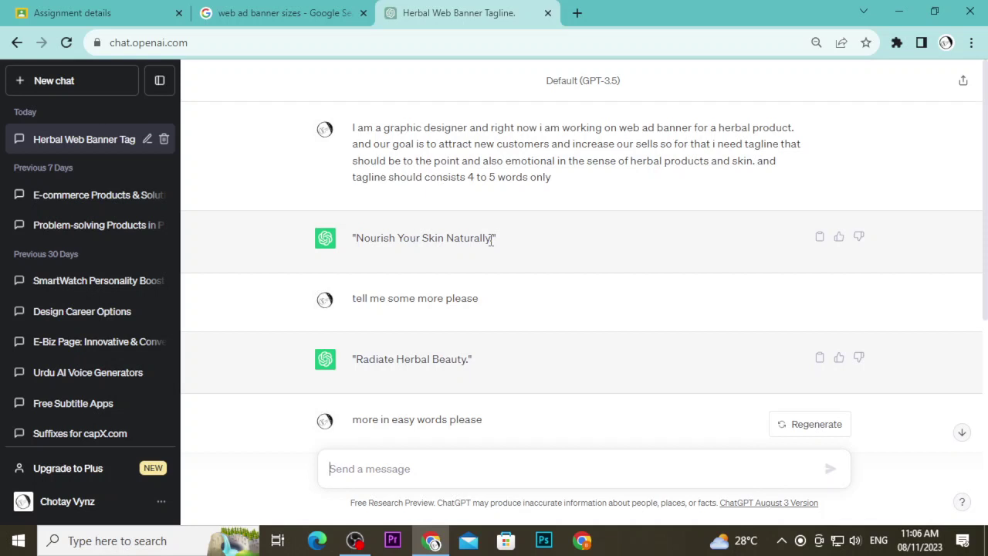
- Review the original tagline prompt and the 'Nourish Your Skin Naturally.' reply by selecting them
mouse_move(554, 183)
mouse_down()
mouse_move(353, 150)
mouse_move(354, 132)
mouse_up()
click(381, 146)
drag(490, 238, 357, 238)
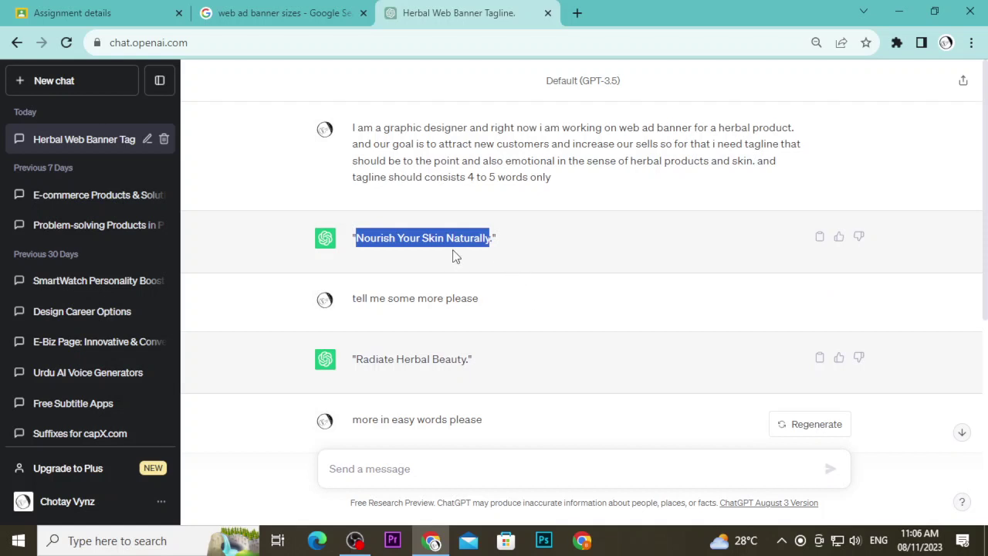
click(453, 244)
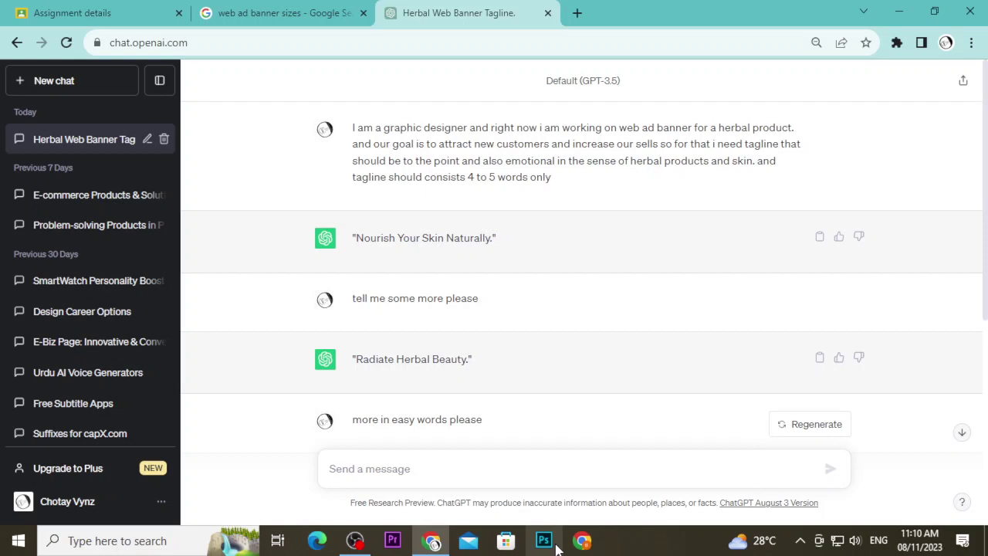
- Launch Photoshop from the taskbar, then bring the ChatGPT tagline chat back to the front
click(544, 542)
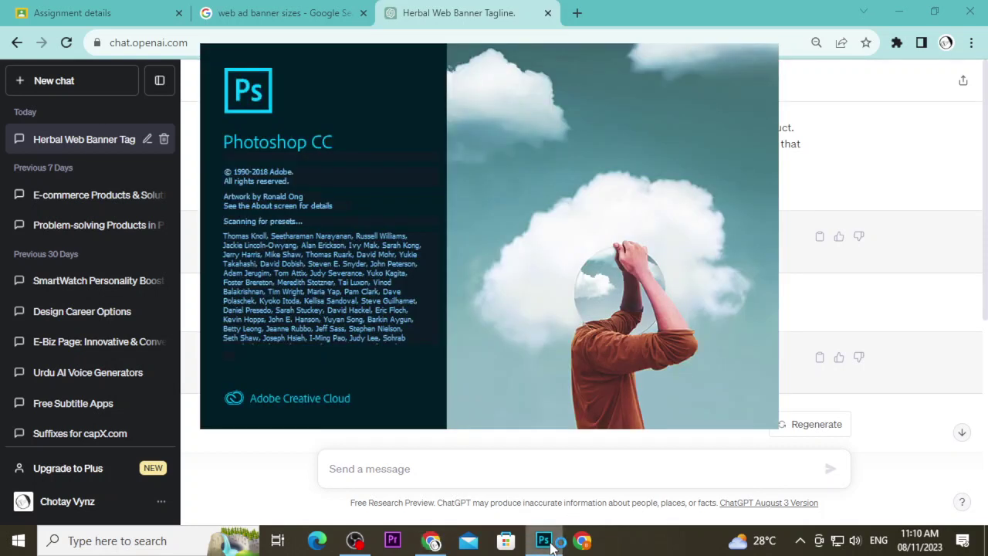
click(433, 542)
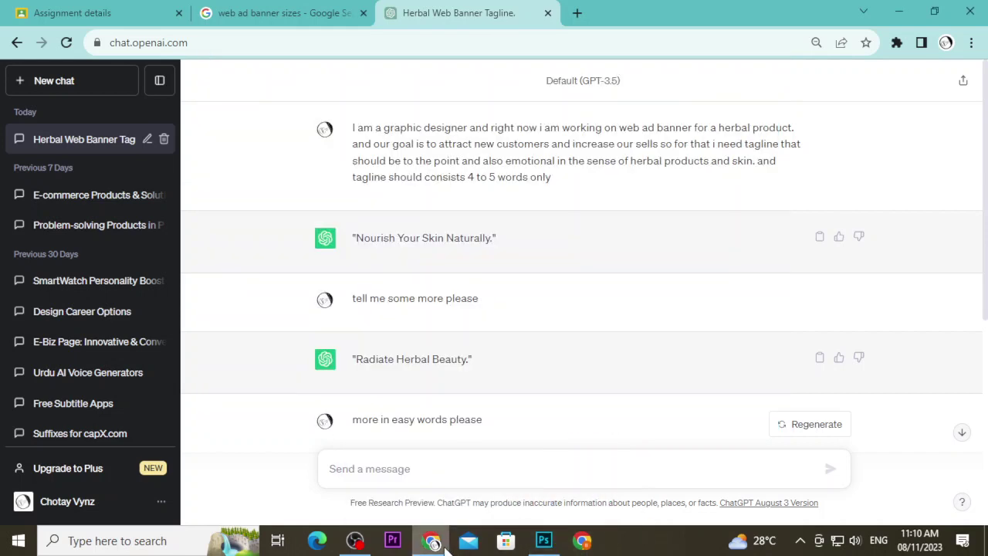
- Search Google for 'herbal products hd pics png' in a new tab and show image results
click(578, 13)
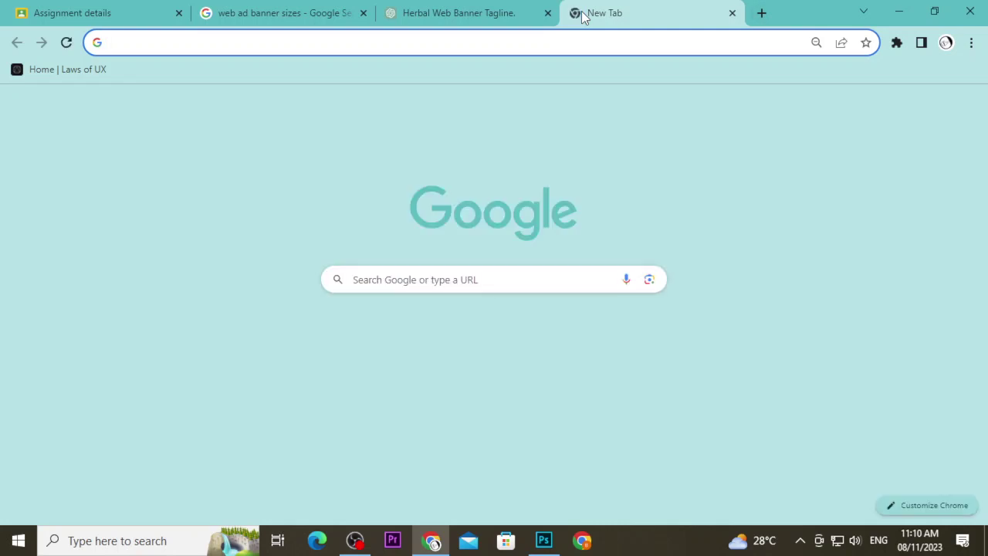
text(herbal )
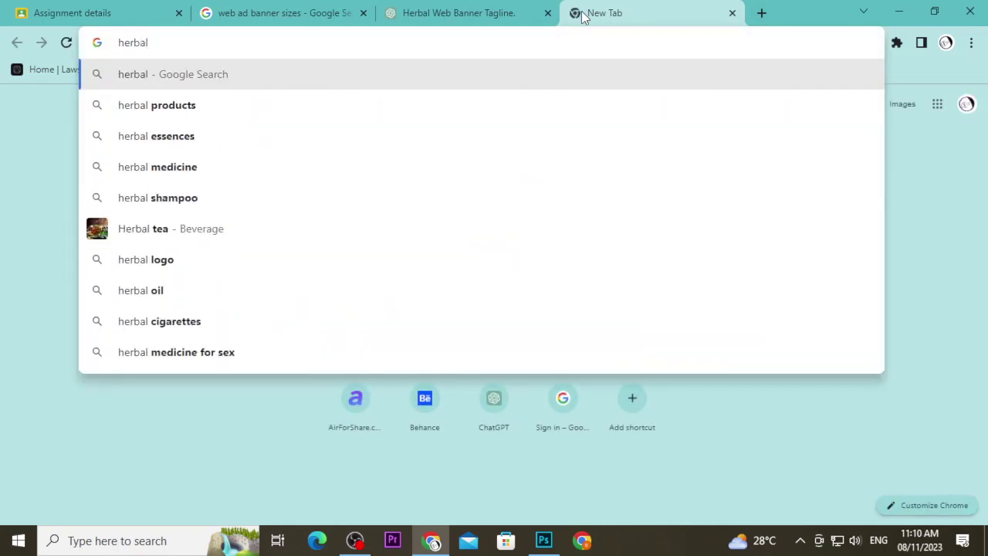
text(produc)
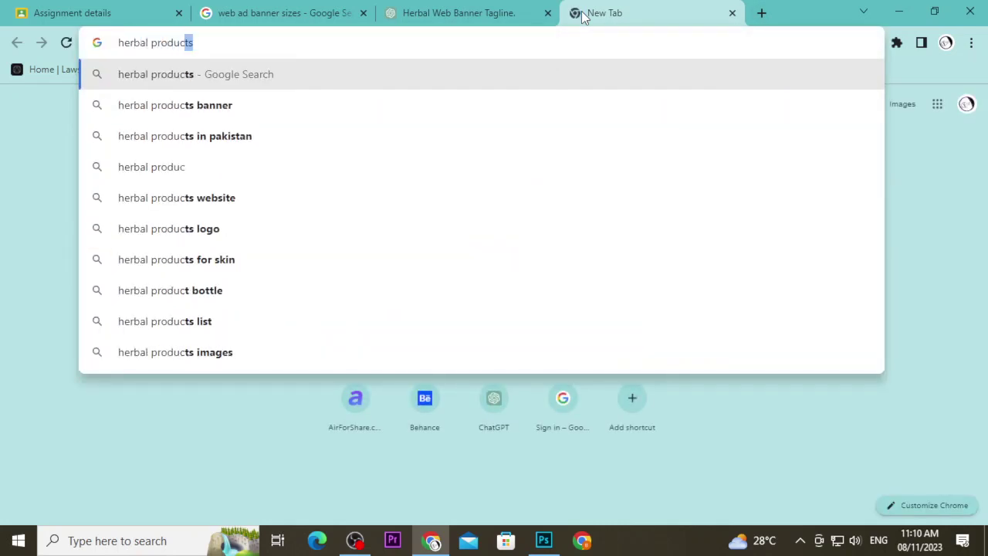
text(ts hd pic)
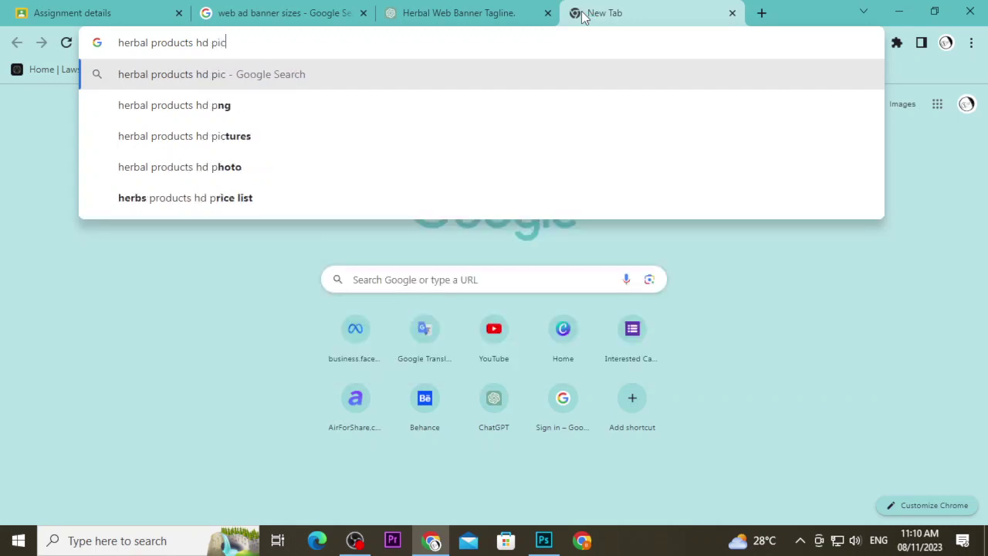
text(s p)
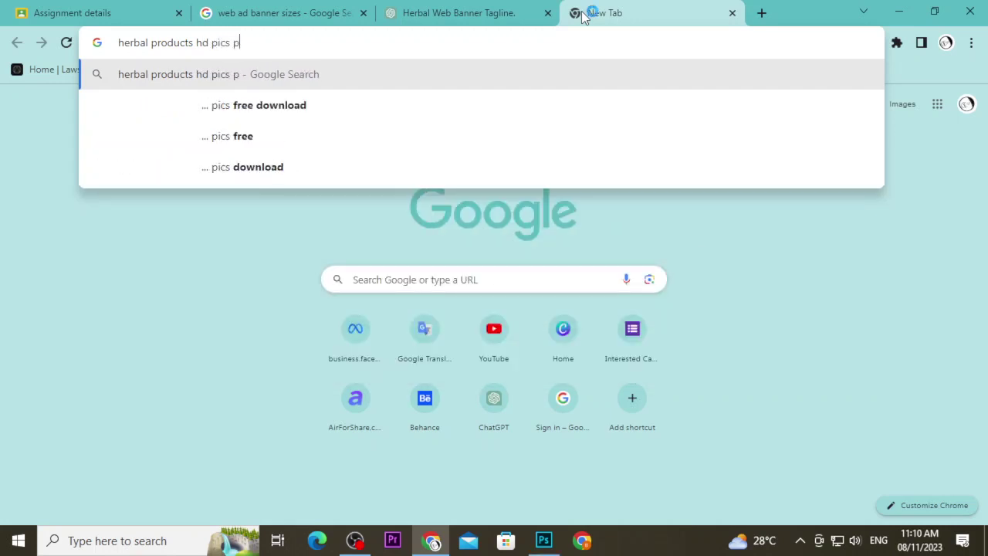
text(ng)
key(Return)
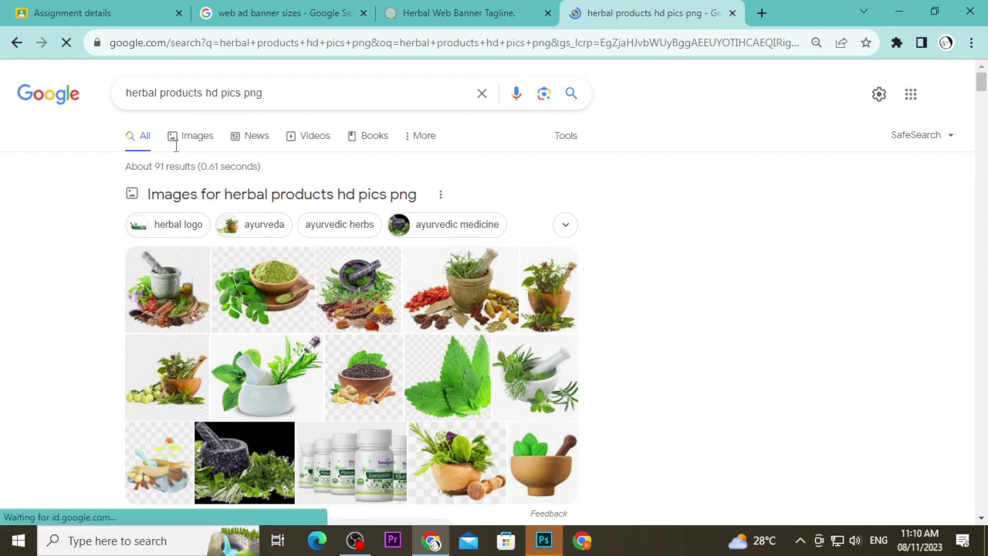
click(346, 286)
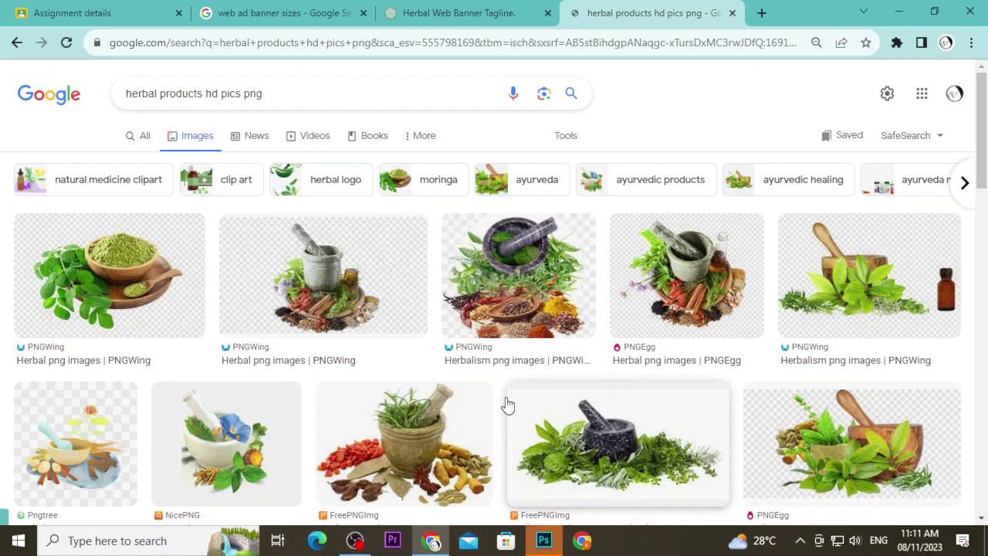
- Scroll through the herbal product image results looking for usable pictures
scroll(505, 400, down, 5)
scroll(505, 400, down, 1)
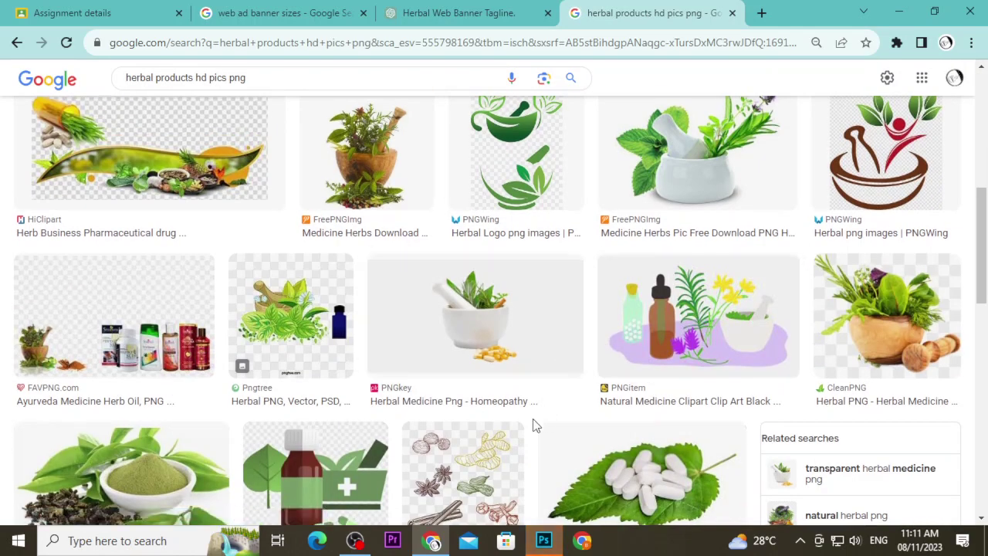
scroll(533, 423, down, 2)
scroll(533, 423, down, 2)
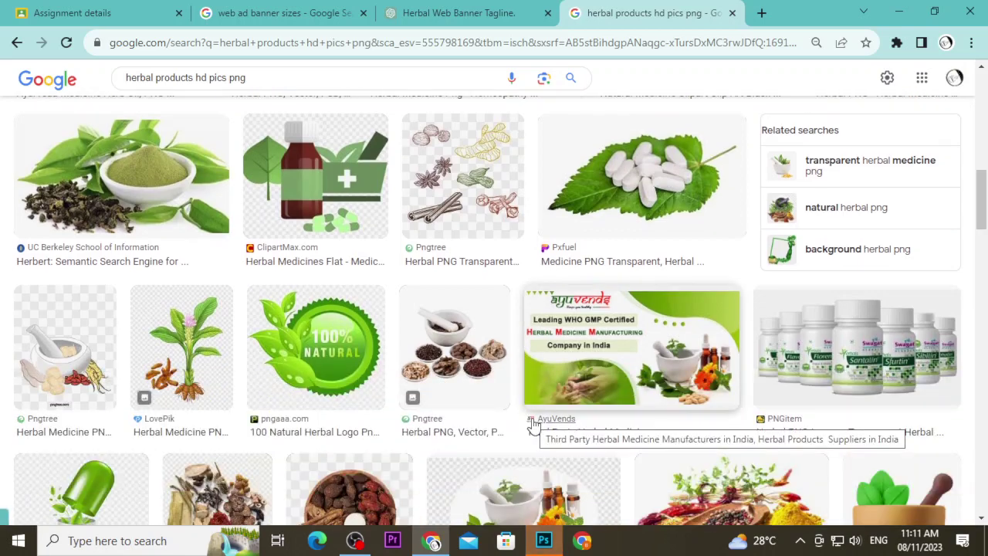
scroll(531, 421, down, 3)
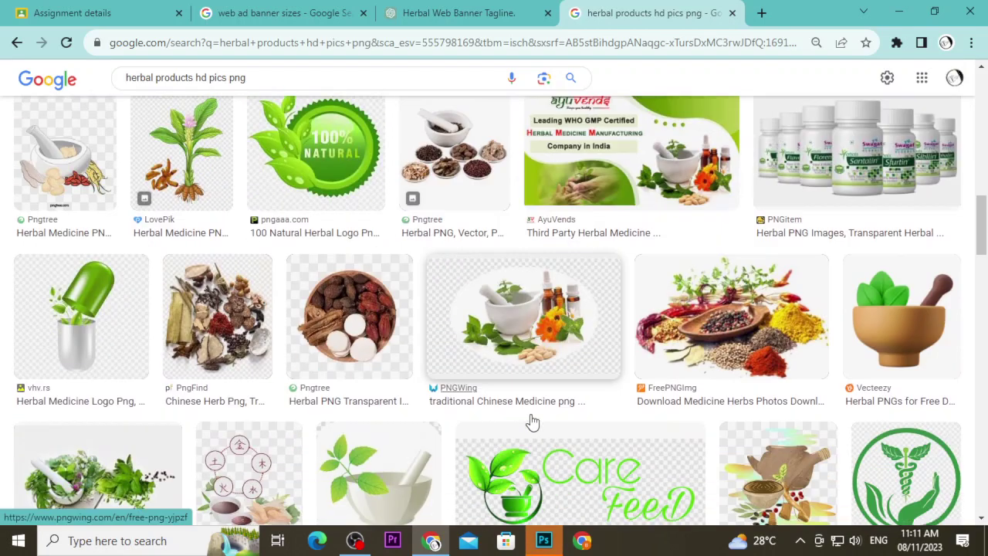
scroll(450, 397, down, 3)
scroll(450, 396, down, 2)
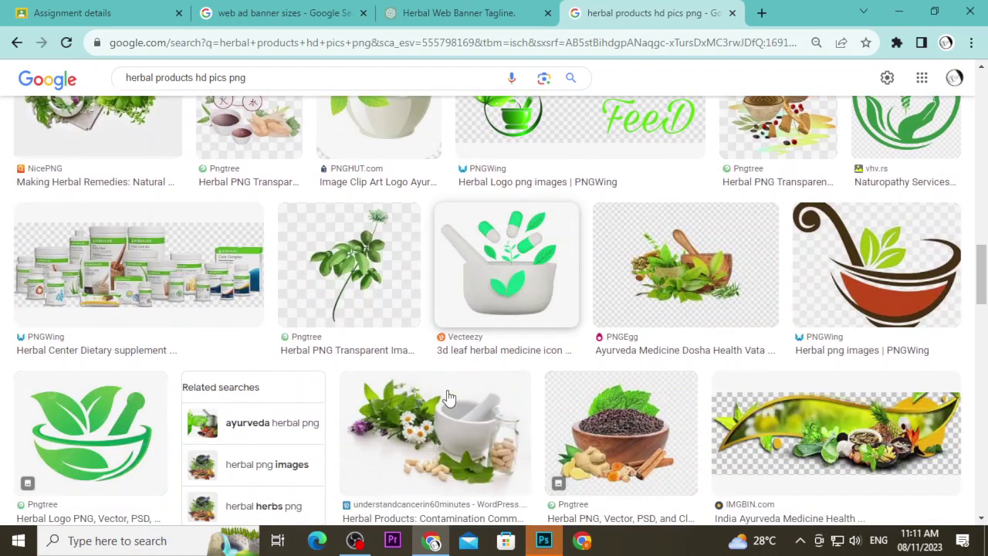
scroll(340, 414, down, 4)
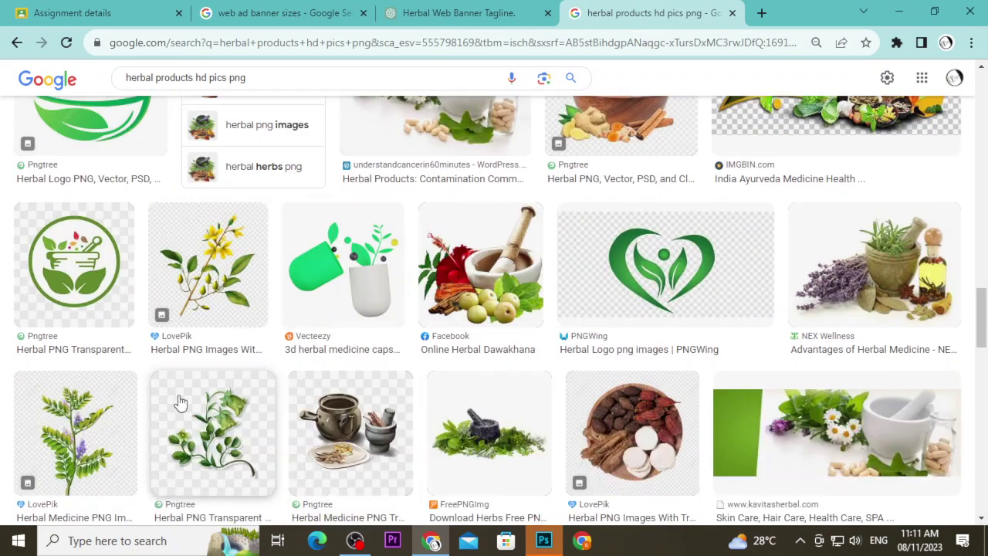
scroll(674, 316, down, 3)
scroll(209, 388, down, 2)
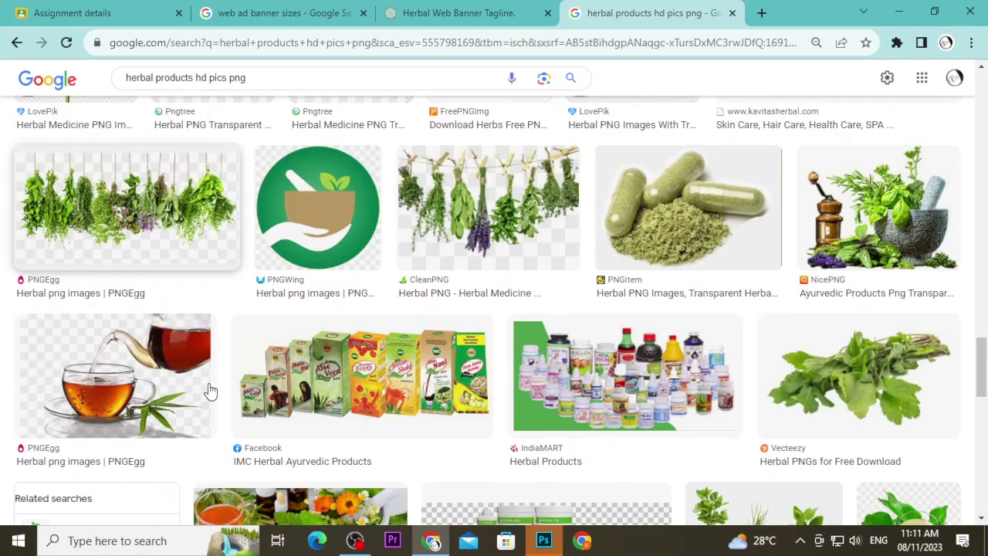
scroll(386, 280, down, 2)
scroll(741, 386, down, 3)
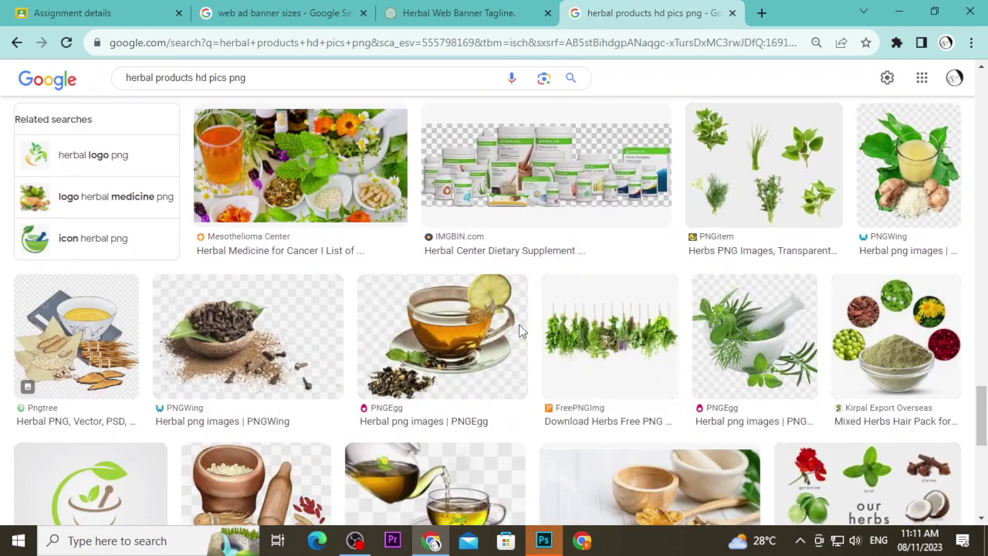
scroll(137, 464, down, 4)
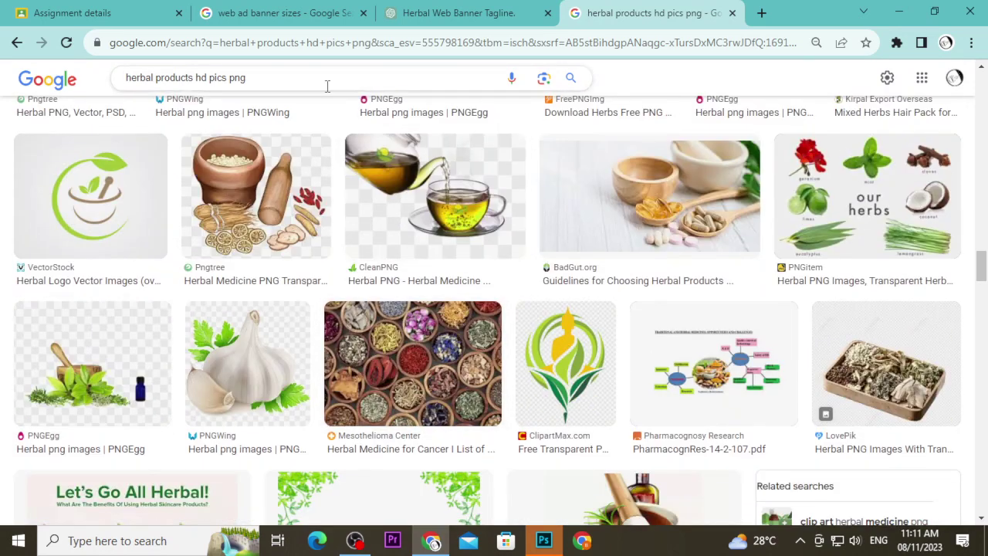
drag(246, 77, 122, 80)
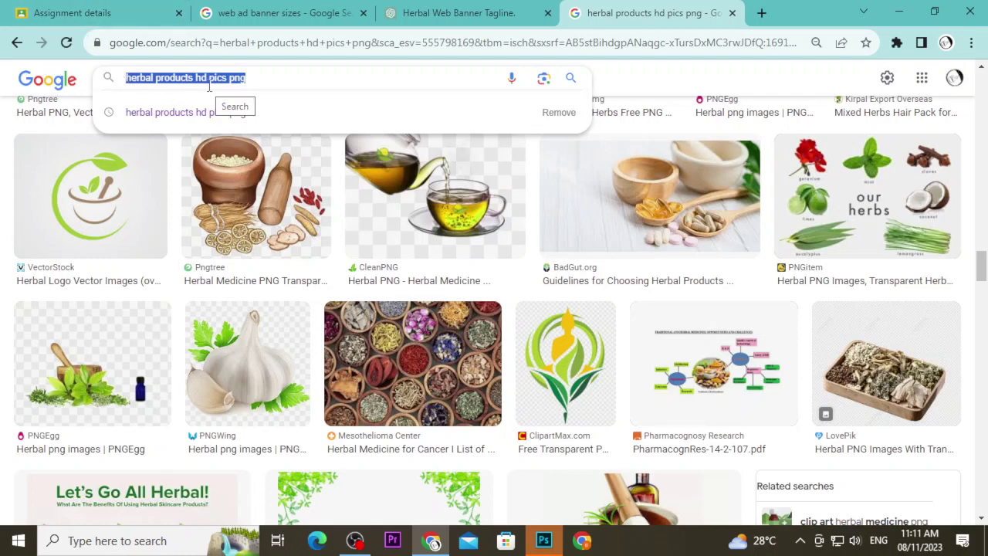
- Search Google Images for 'skin product hd images png'
text(skin pro)
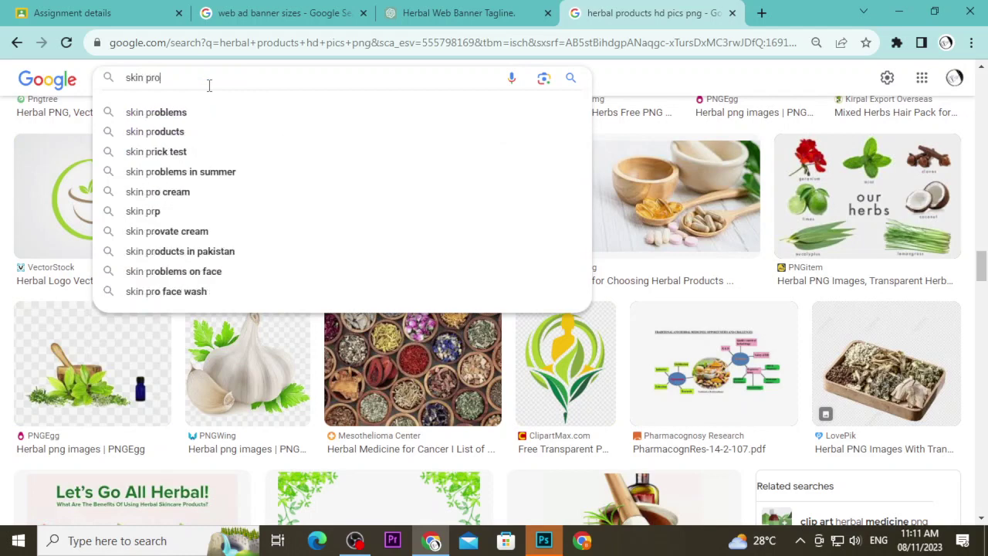
text(duct )
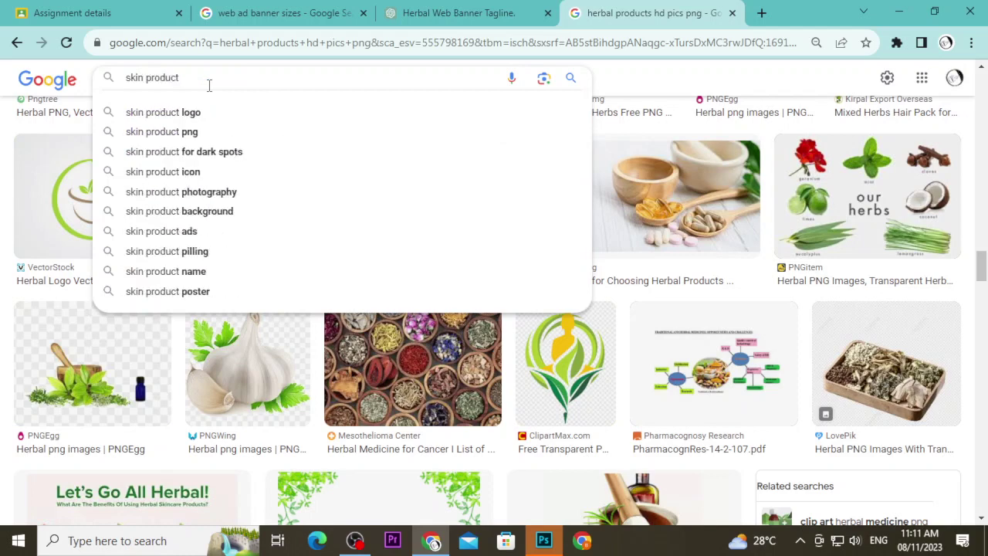
text(hd iaga)
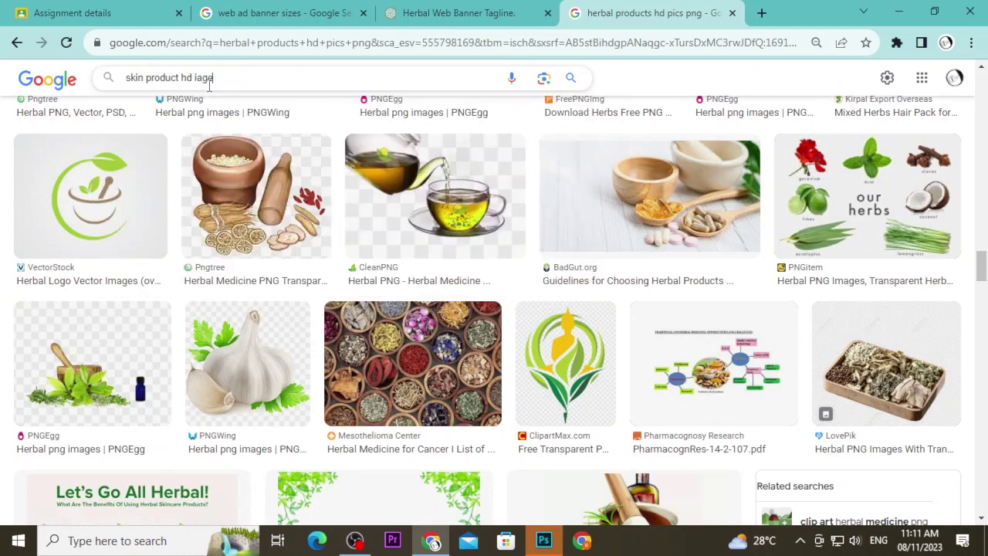
key(BackSpace)
key(BackSpace)
key(BackSpace)
text(mag)
text(es png)
key(Return)
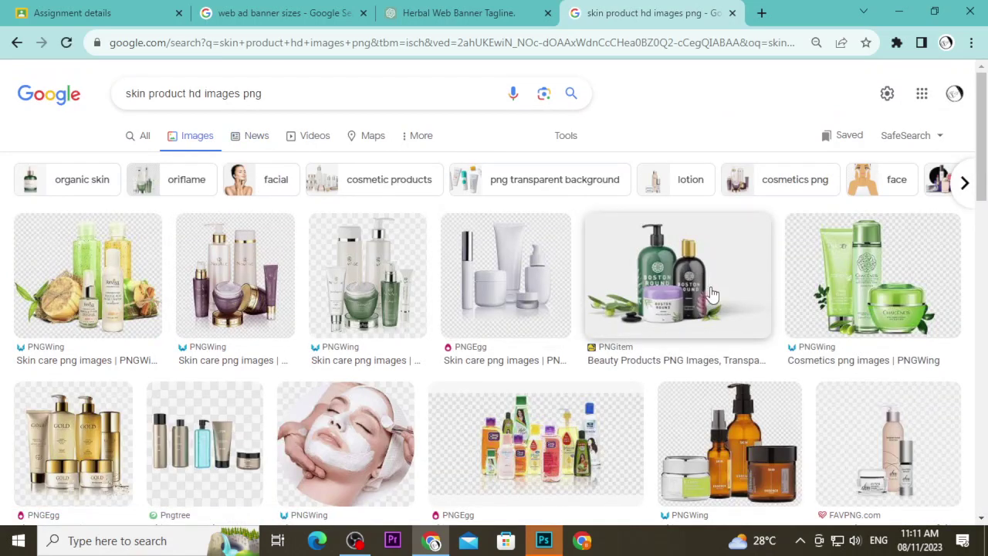
- Open the preview of the vhv.rs skincare product set from the results
scroll(795, 301, down, 2)
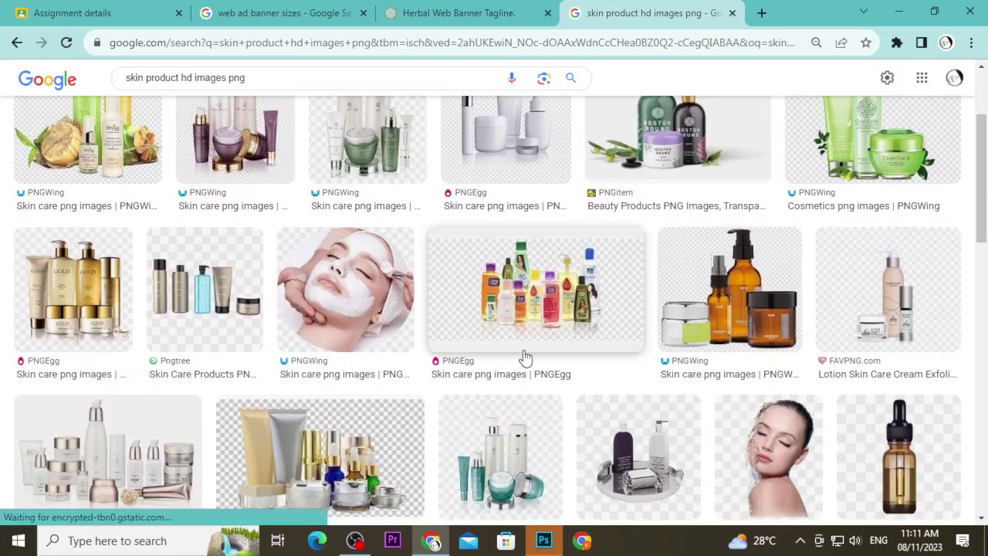
scroll(533, 363, down, 2)
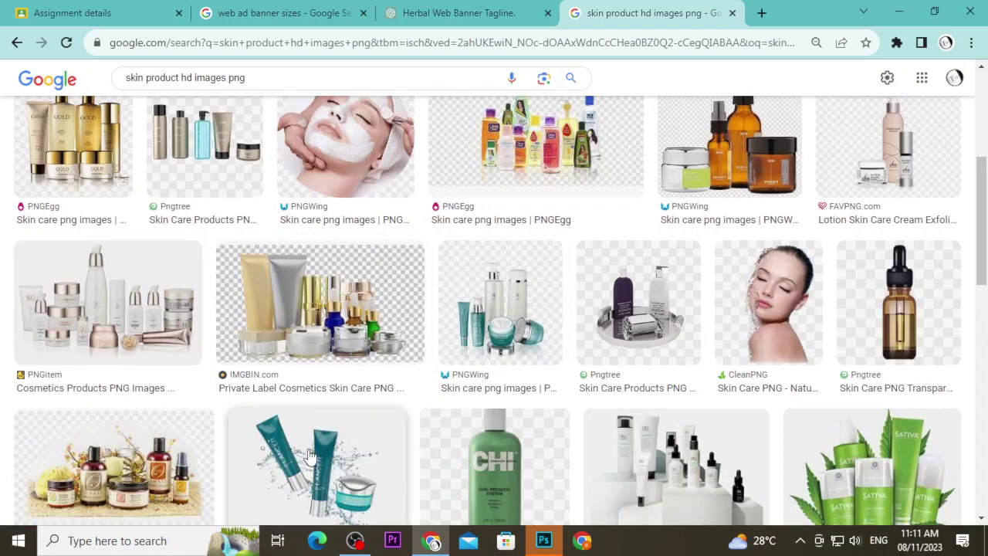
scroll(241, 325, down, 2)
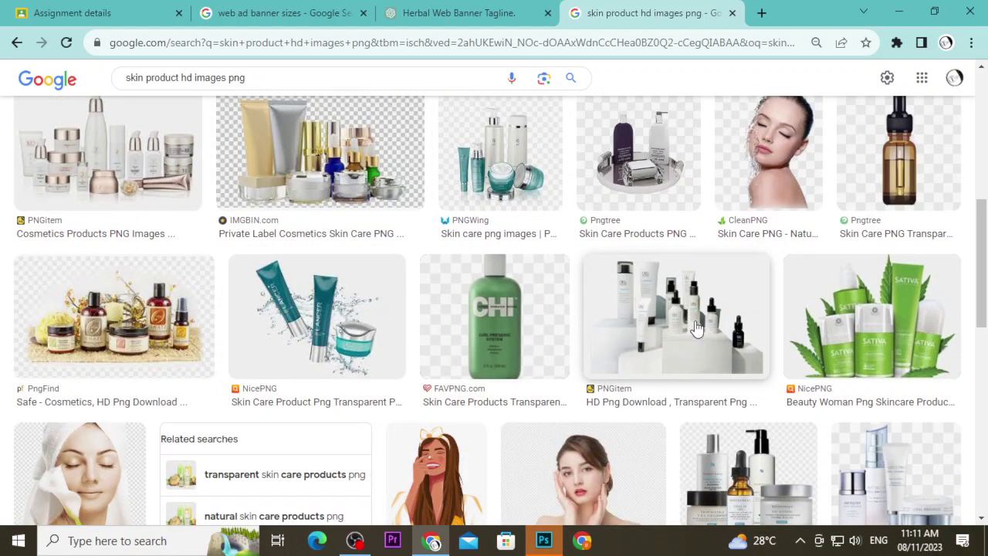
scroll(690, 388, down, 3)
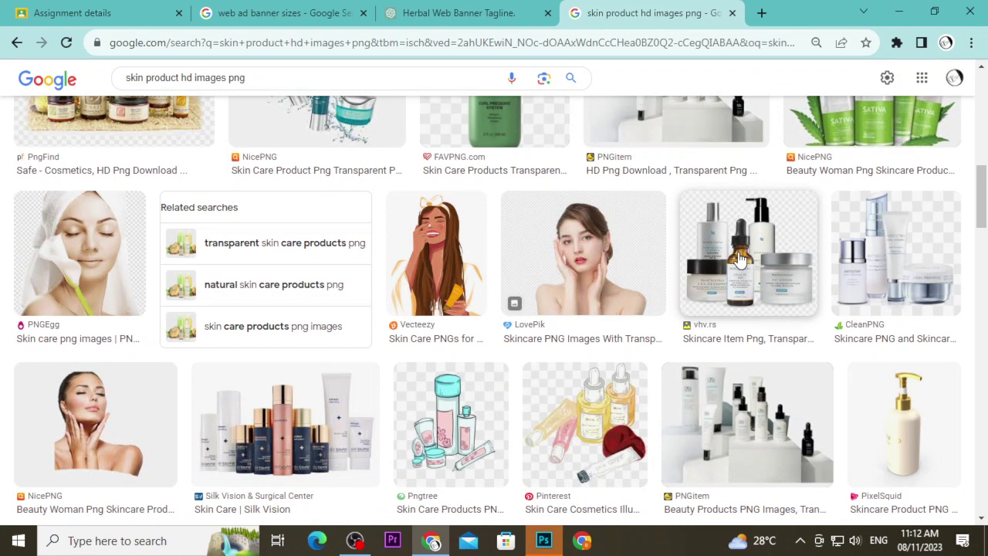
scroll(739, 258, up, 2)
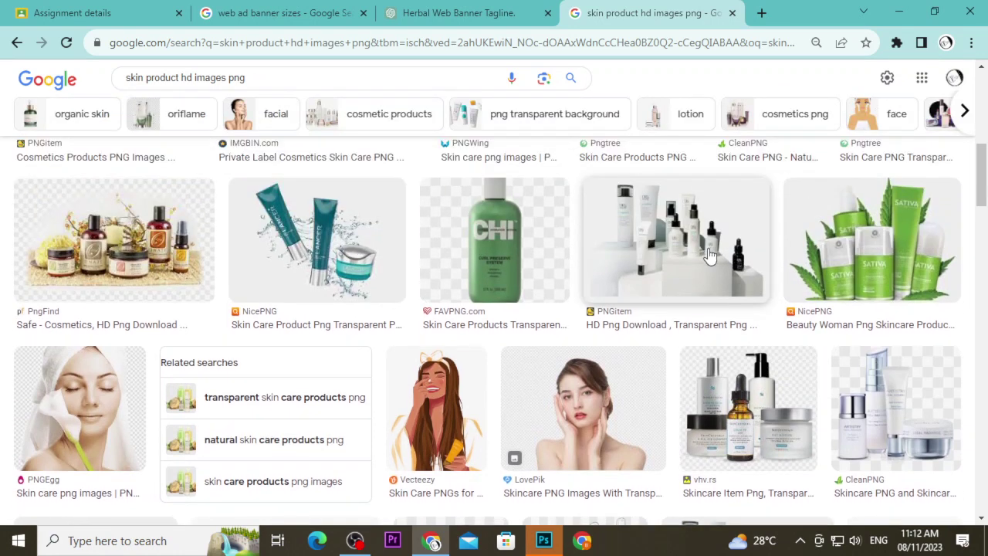
scroll(711, 259, down, 1)
scroll(719, 315, down, 2)
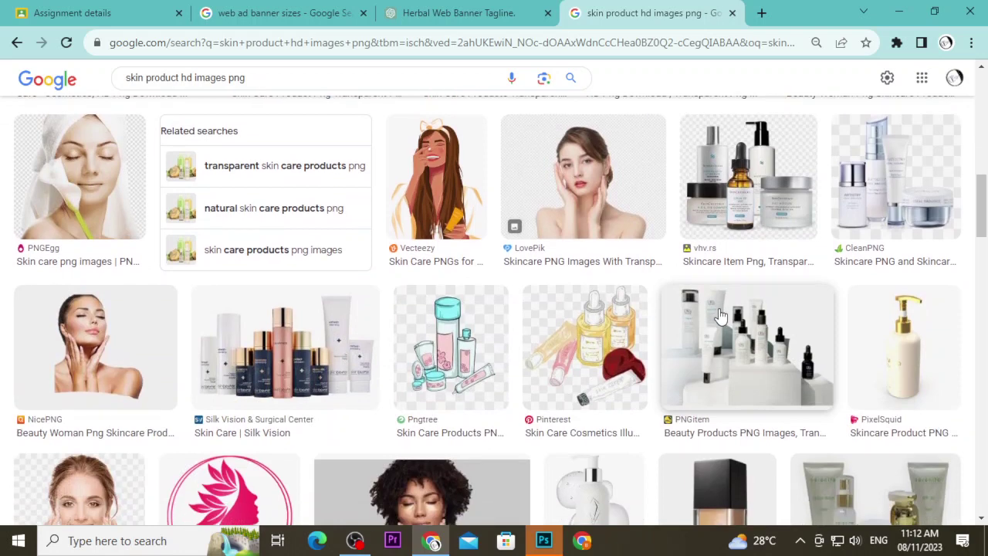
scroll(720, 315, up, 2)
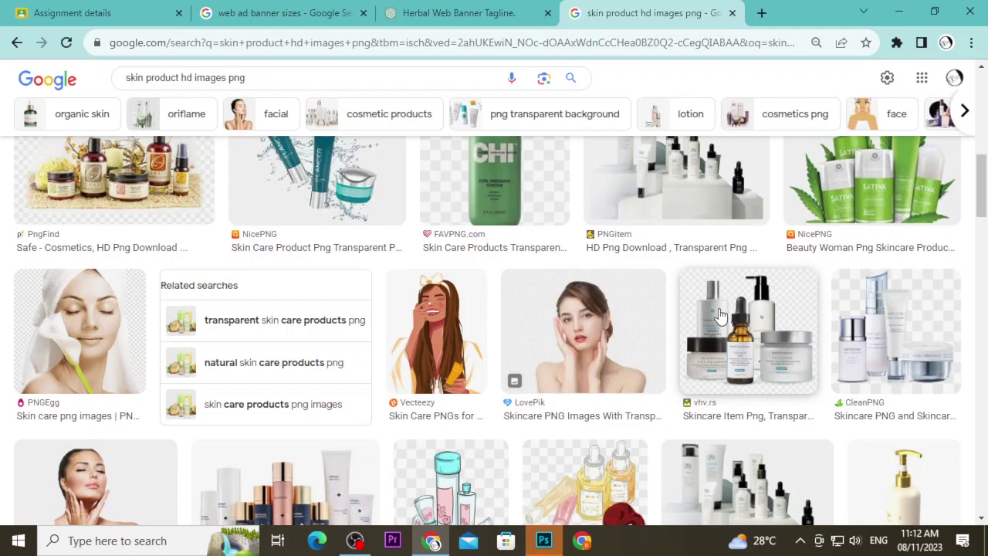
scroll(720, 315, up, 3)
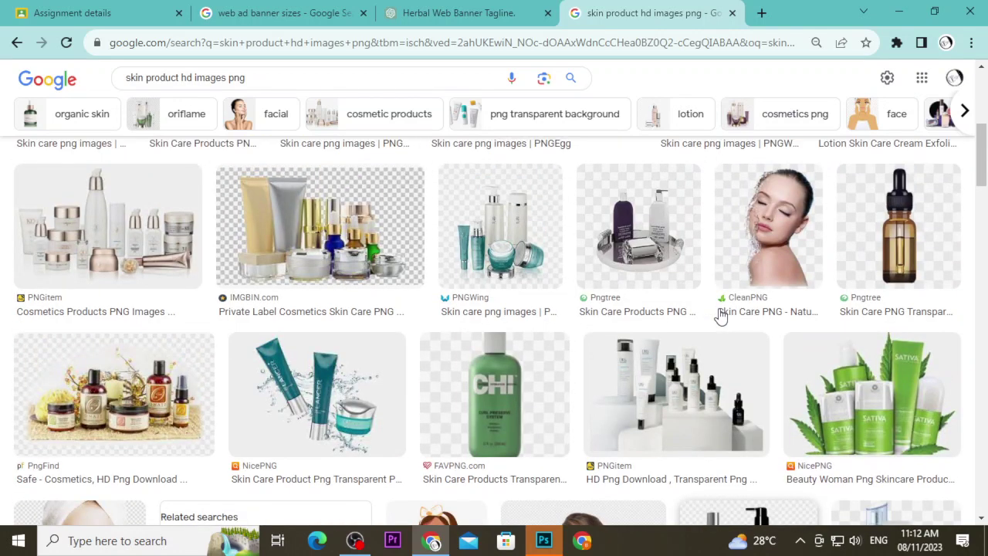
scroll(719, 371, down, 2)
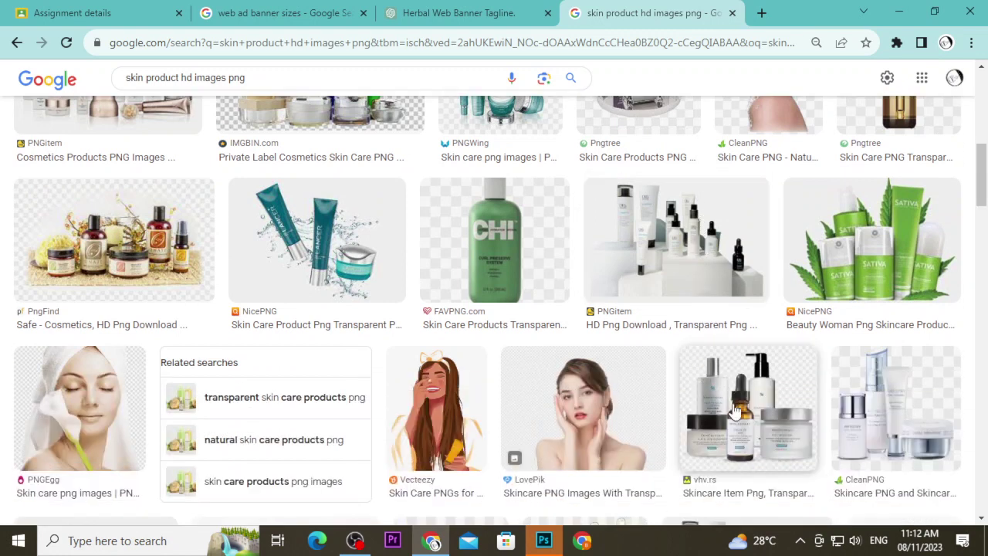
click(720, 406)
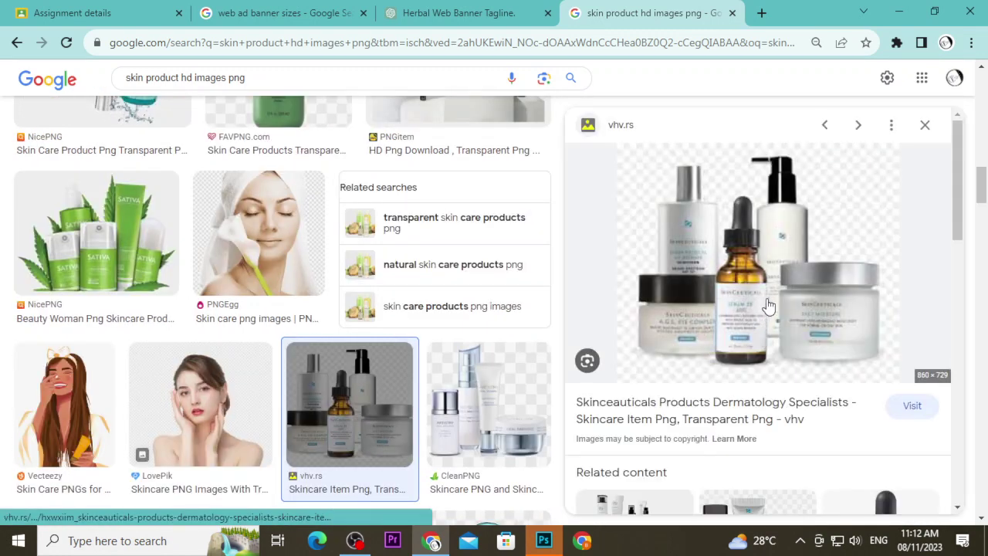
- Save the C E Ferulic serum bottle image to Downloads as C+E+Ferulic.png
scroll(761, 304, down, 4)
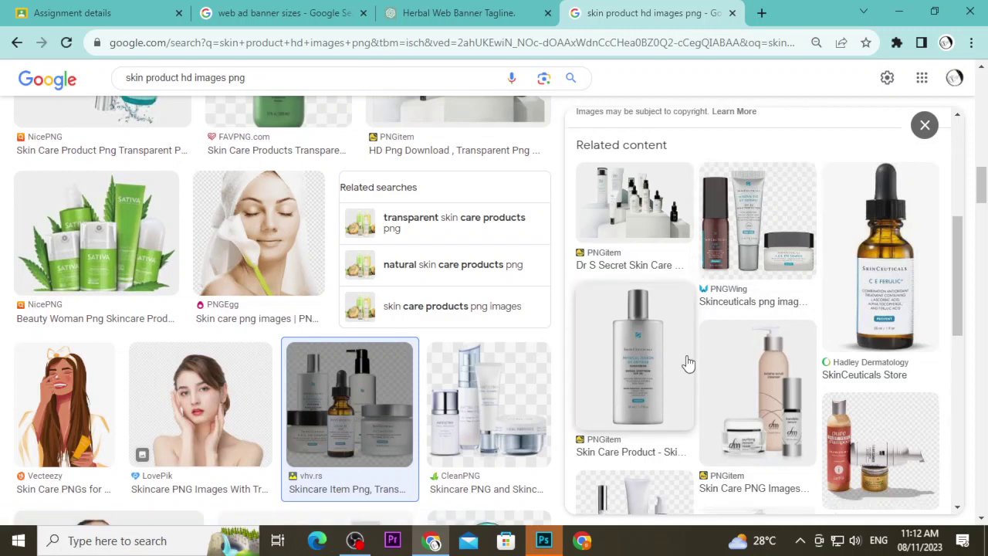
scroll(688, 364, down, 3)
scroll(688, 364, down, 1)
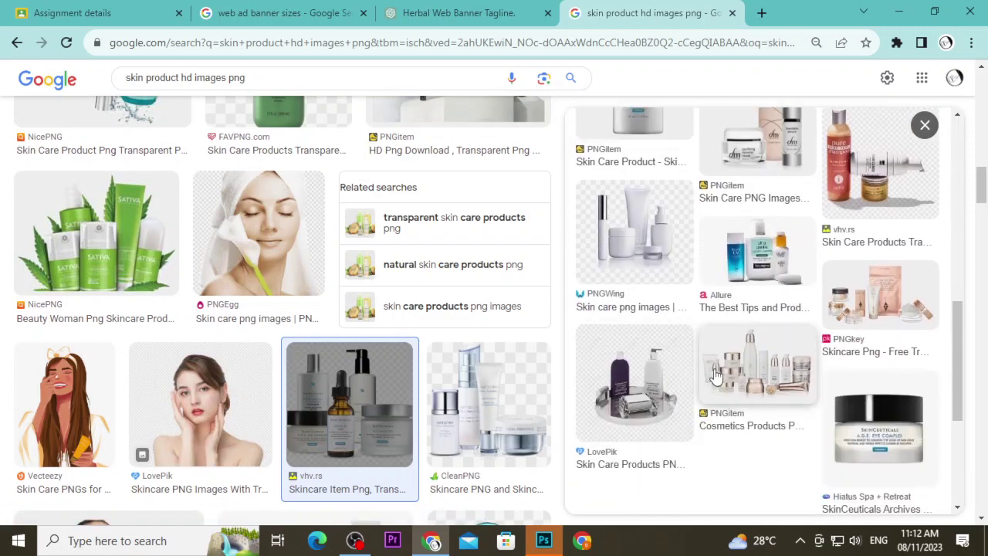
scroll(814, 371, up, 5)
scroll(816, 343, up, 2)
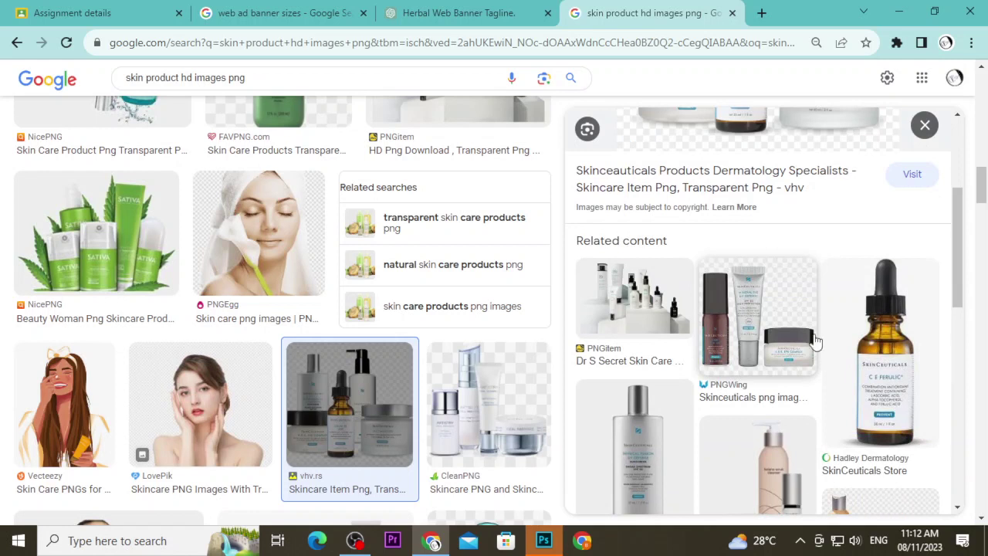
click(890, 337)
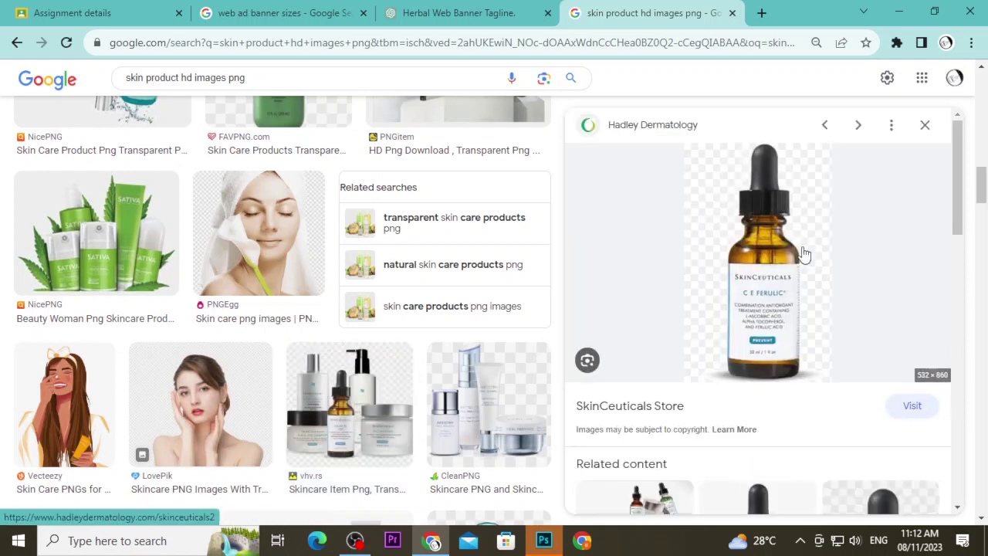
right_click(773, 232)
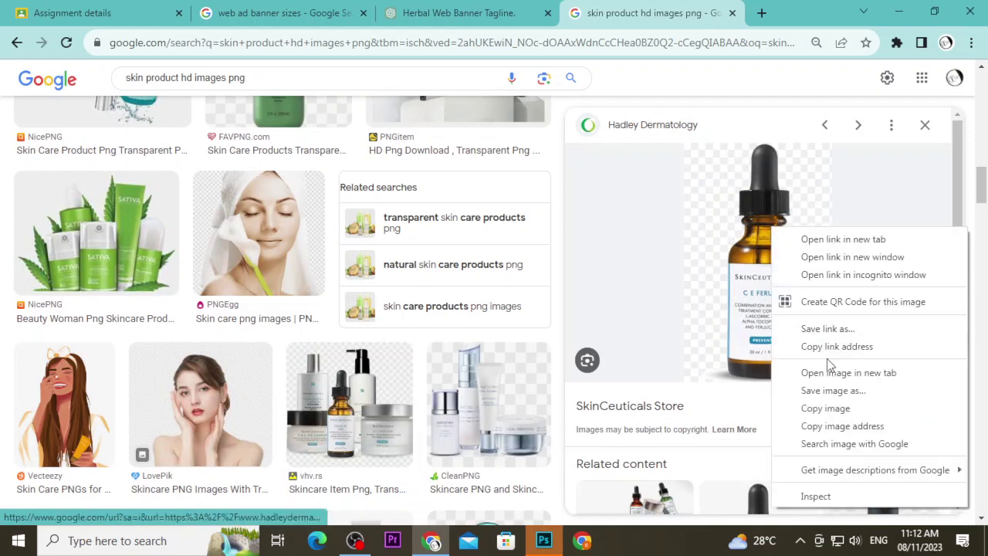
click(838, 407)
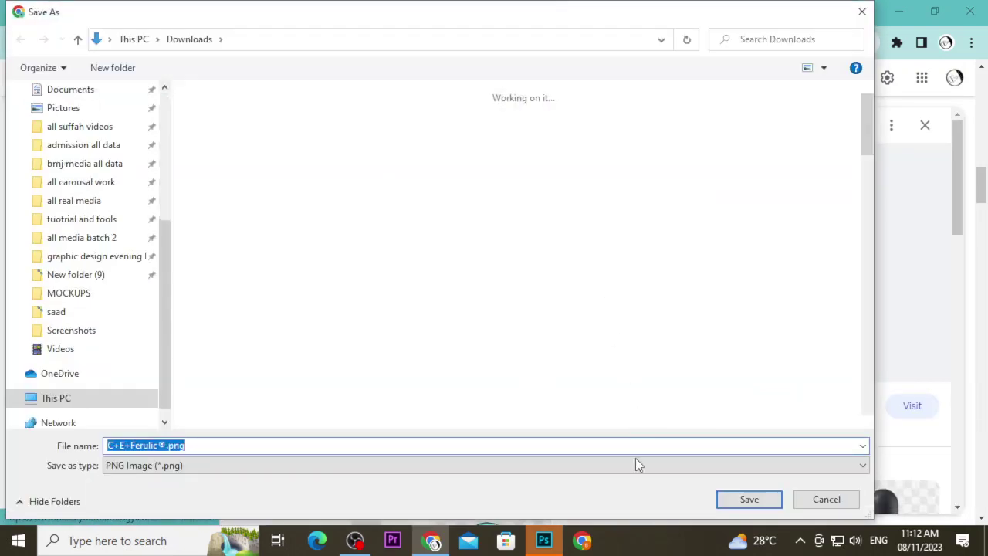
click(753, 500)
- Return to the vhv.rs skincare set preview and select the search words for replacement
scroll(674, 307, down, 3)
scroll(674, 307, down, 3)
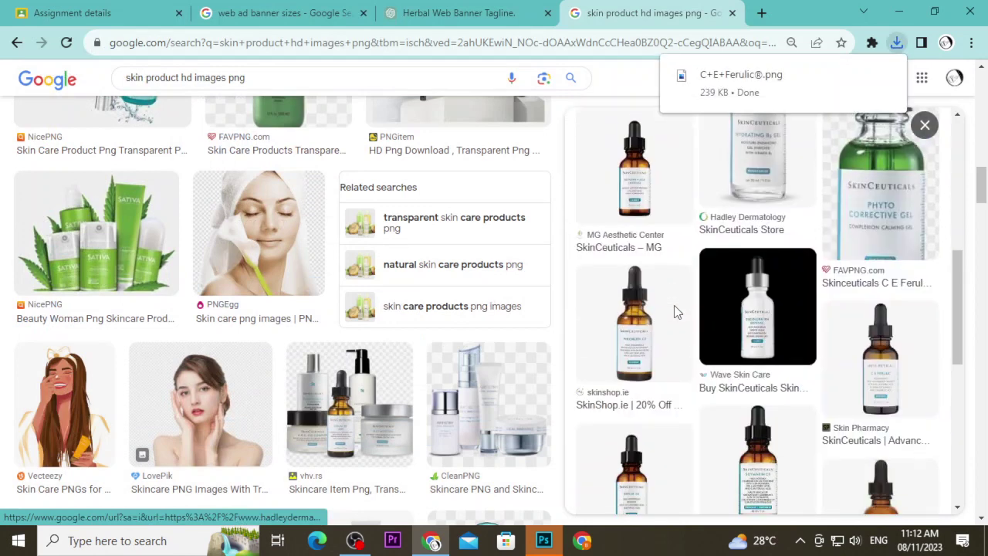
scroll(674, 307, up, 2)
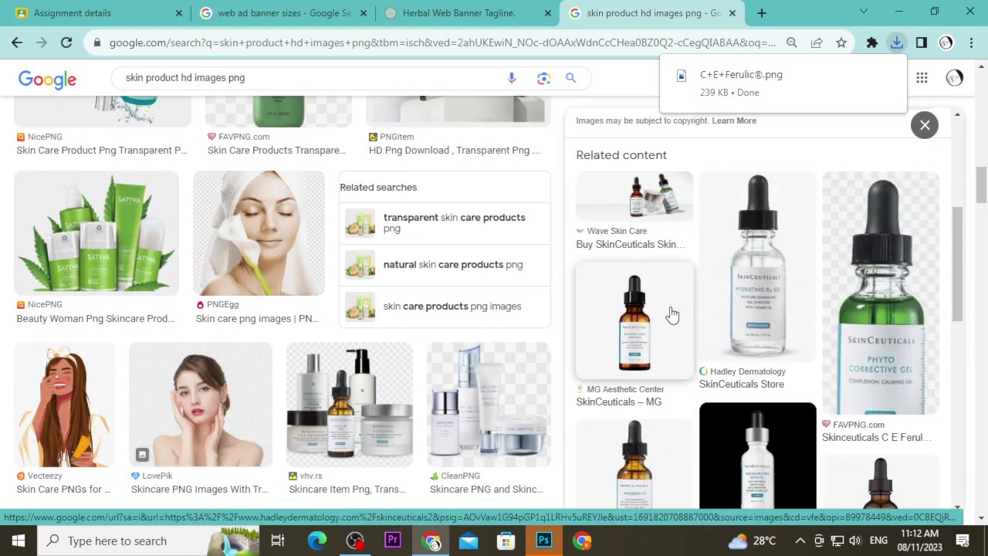
scroll(670, 315, up, 1)
scroll(669, 315, up, 2)
scroll(637, 314, up, 1)
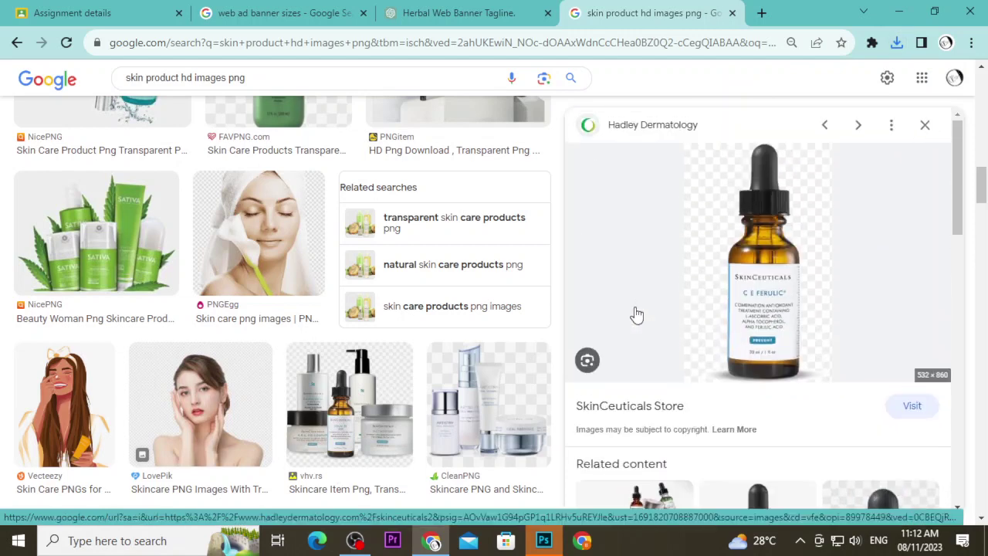
click(19, 43)
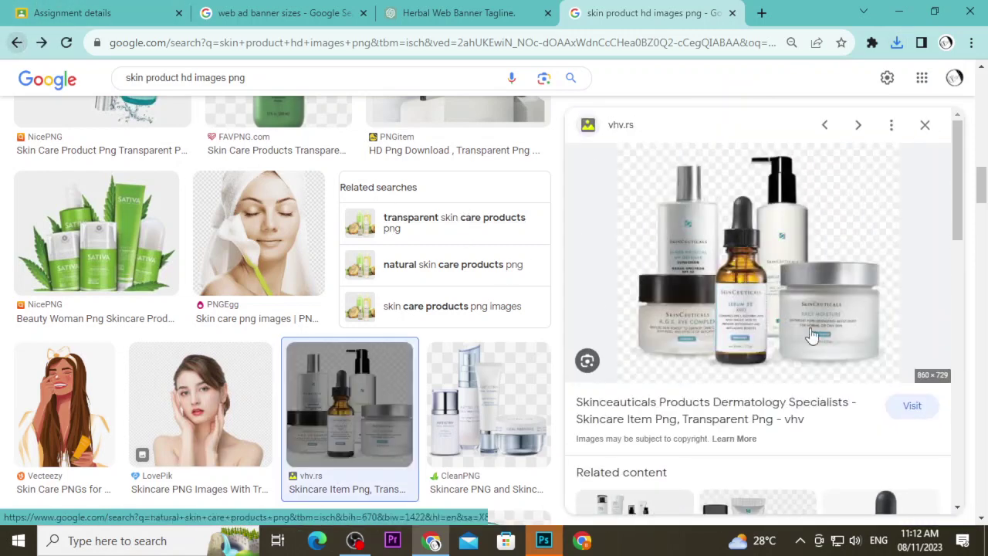
scroll(821, 330, down, 3)
scroll(822, 332, down, 3)
scroll(822, 332, down, 2)
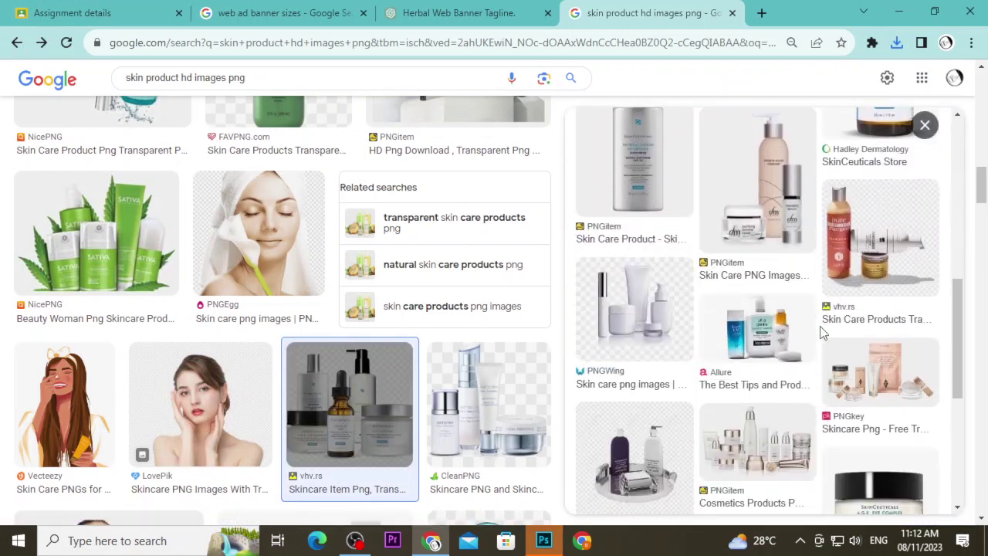
scroll(823, 332, down, 2)
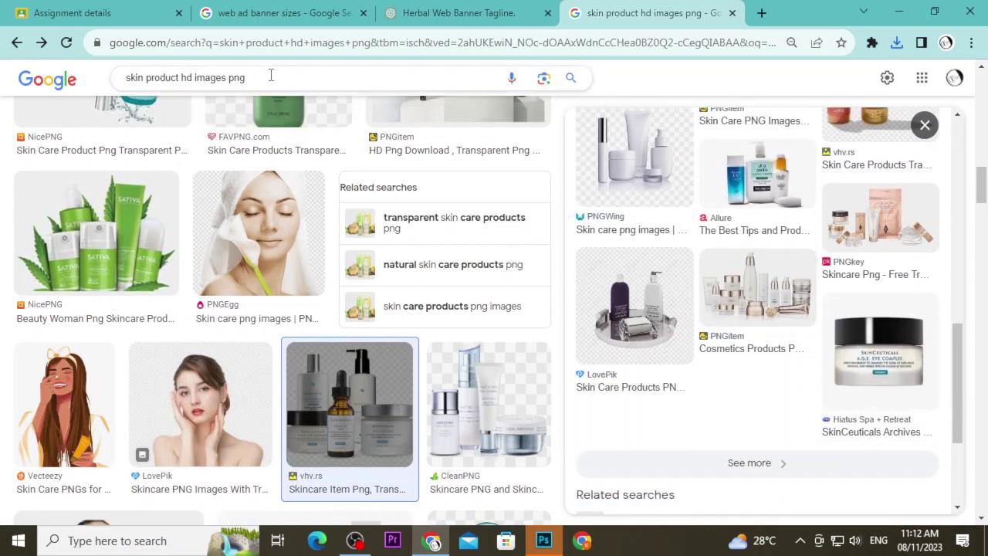
drag(267, 78, 110, 78)
- Search for 'mr porter skin product hd images' and browse the results
text(r)
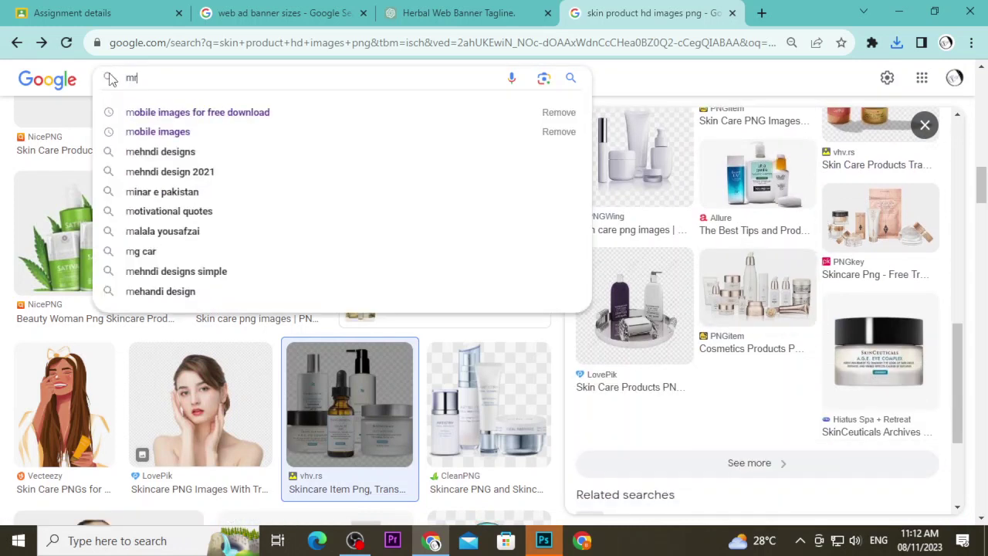
text( porter)
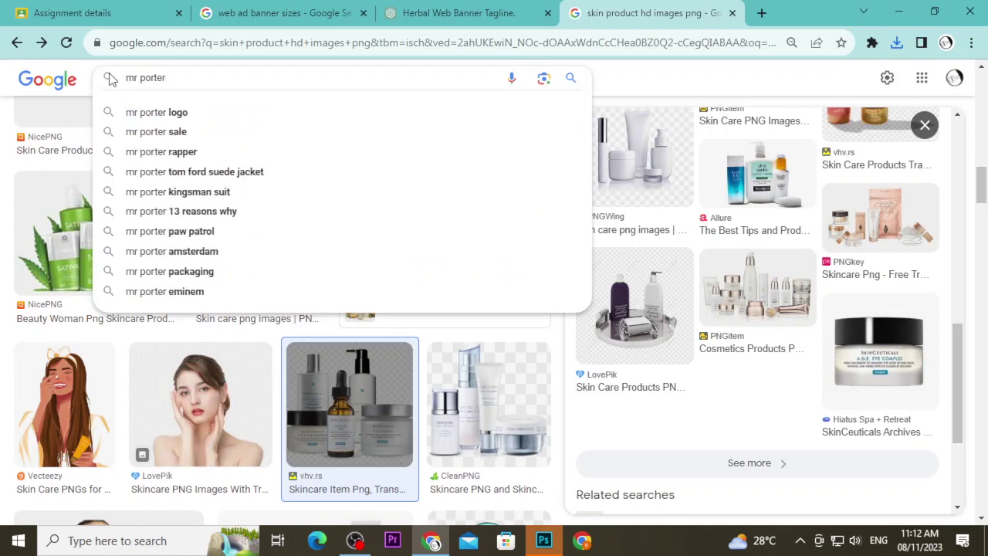
text( skin product hd images)
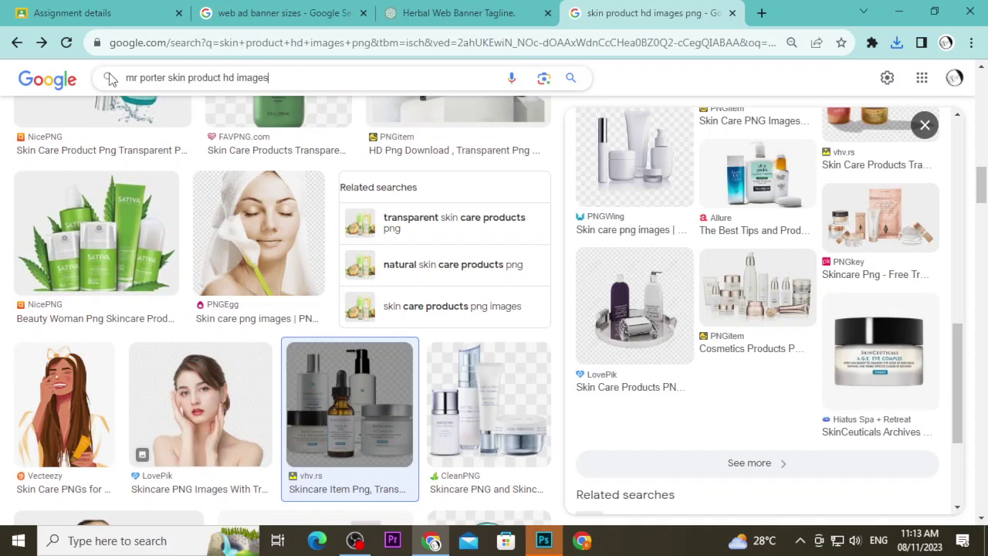
key(Return)
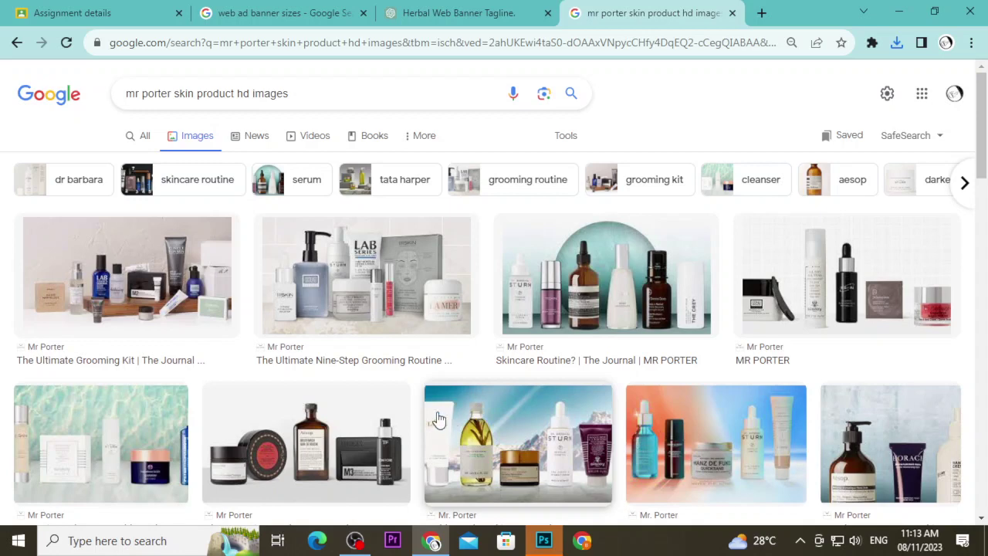
scroll(419, 406, down, 2)
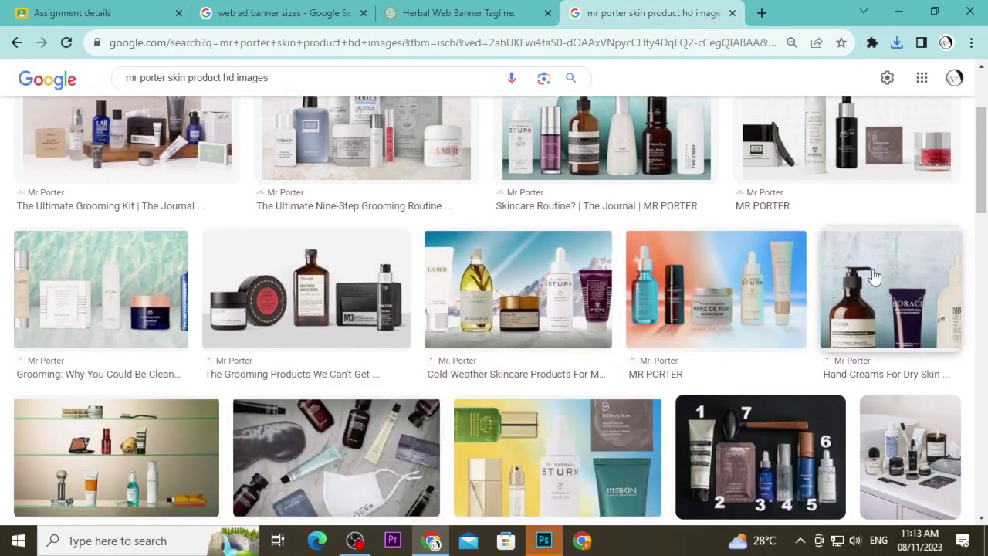
scroll(838, 417, down, 2)
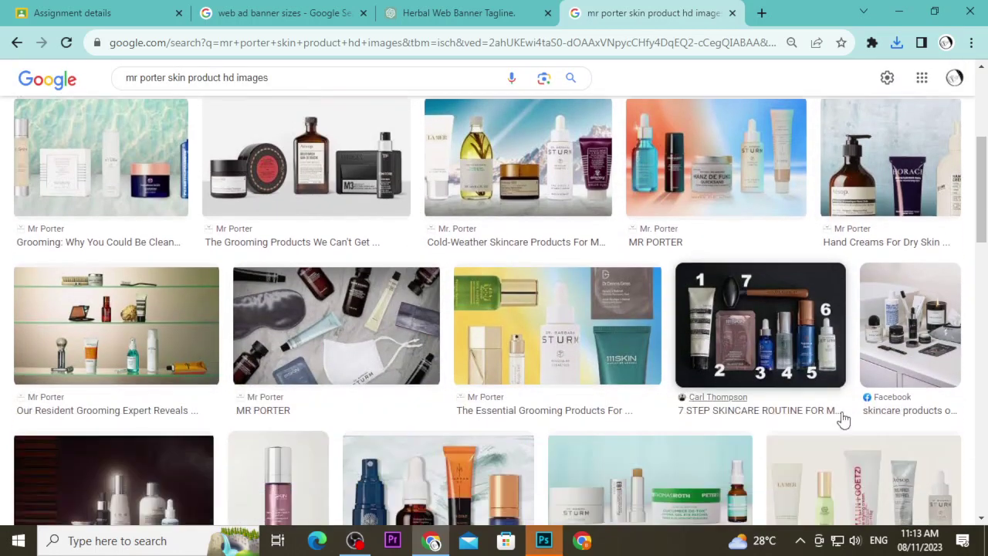
scroll(476, 425, down, 3)
scroll(331, 452, down, 5)
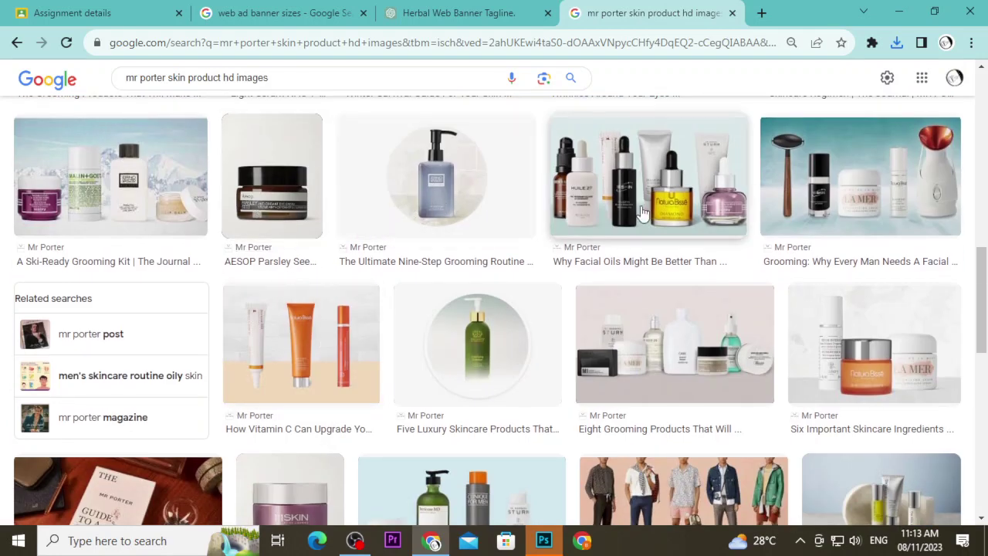
scroll(320, 359, down, 1)
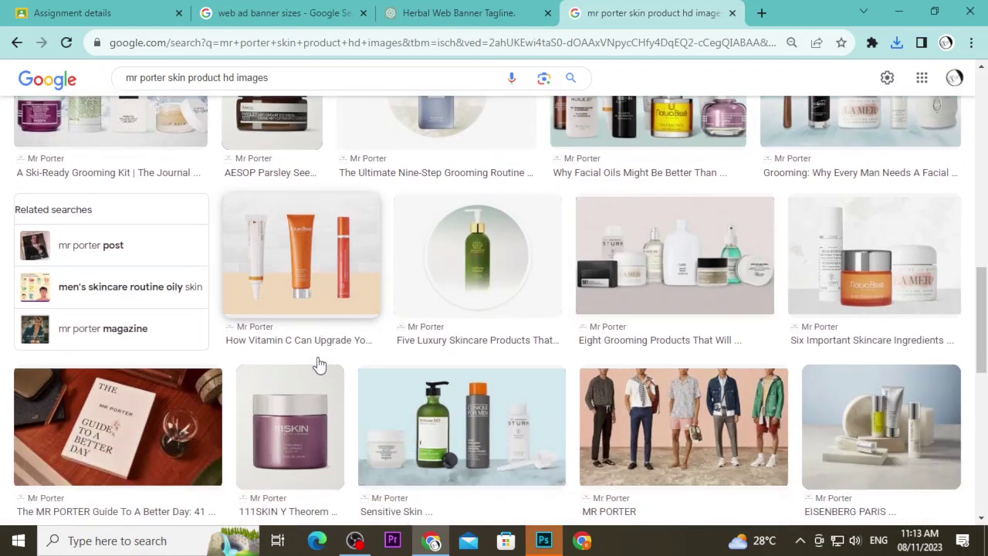
scroll(248, 336, down, 2)
scroll(734, 441, down, 3)
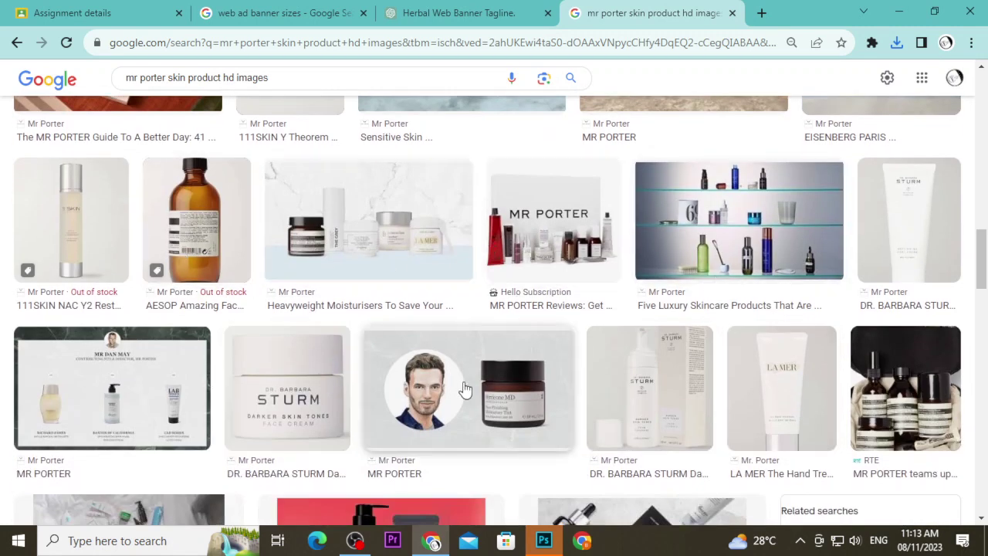
- Open the preview of the pink 111Skin dropper bottle
scroll(609, 344, up, 2)
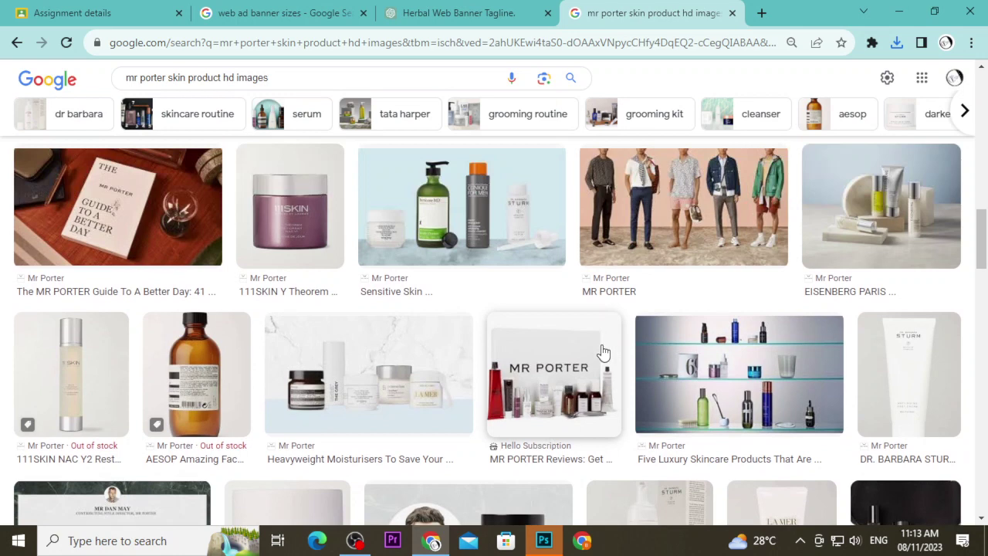
scroll(678, 375, down, 2)
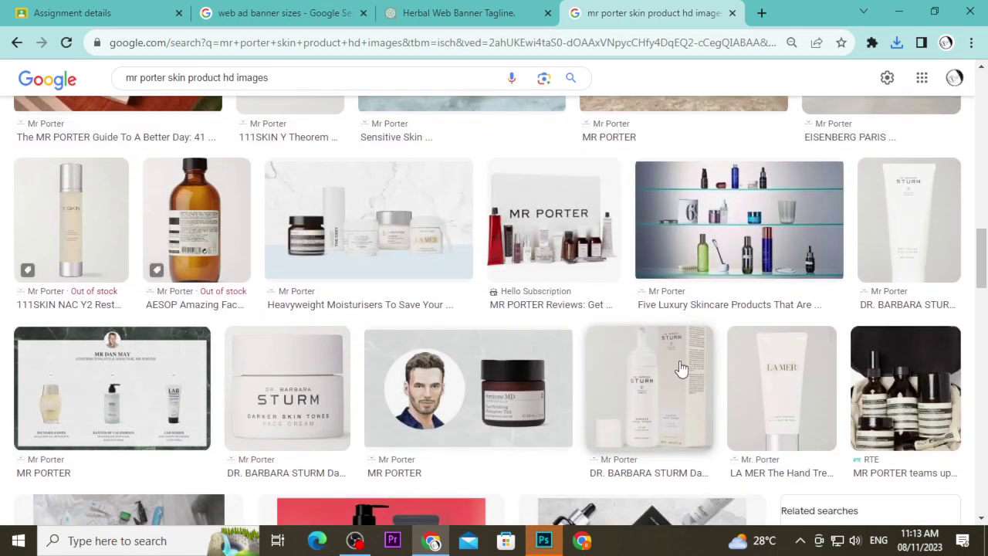
scroll(681, 369, down, 3)
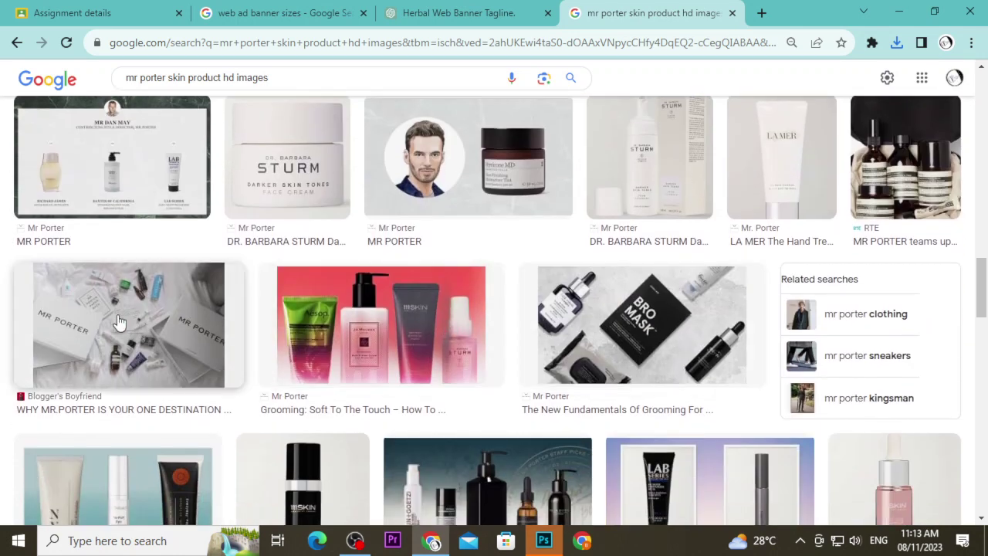
scroll(232, 374, down, 3)
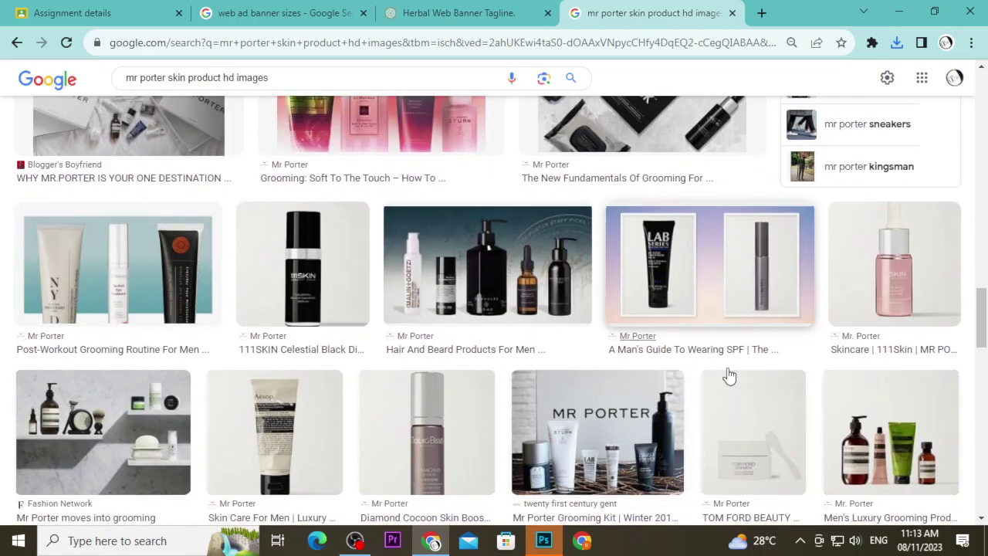
scroll(743, 417, down, 2)
scroll(743, 417, up, 2)
click(895, 267)
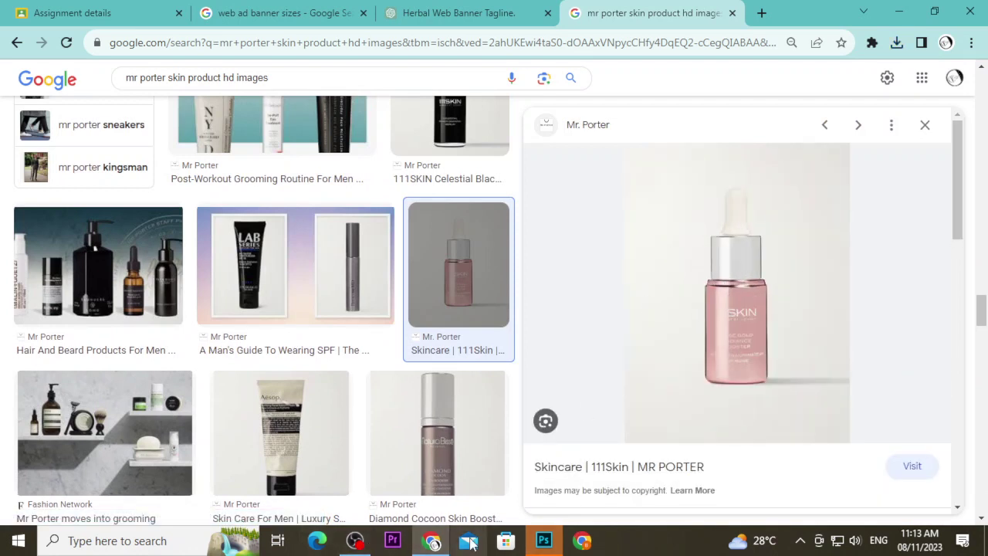
- Preview C+E+Ferulic®.png from File Explorer's recent files, then start a new Chrome window
click(124, 540)
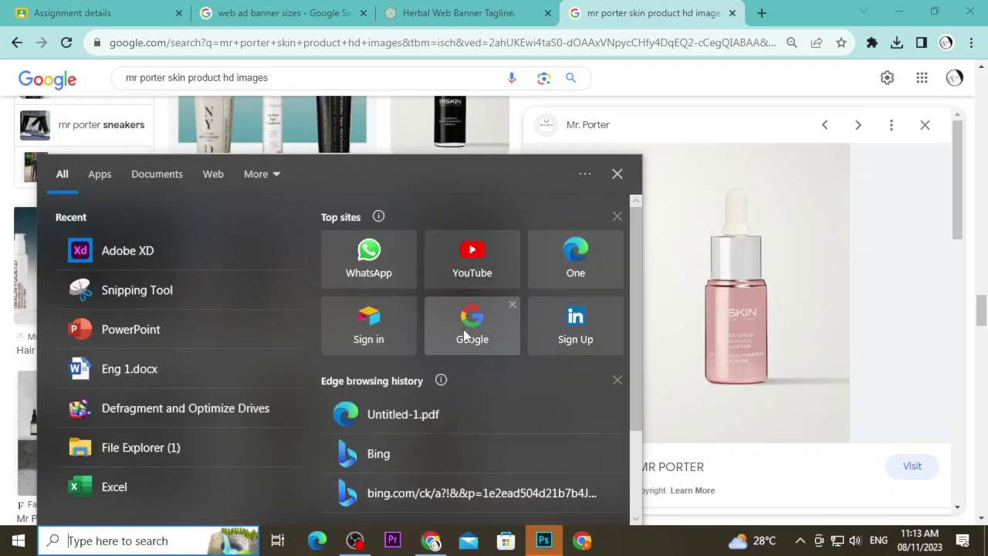
click(177, 448)
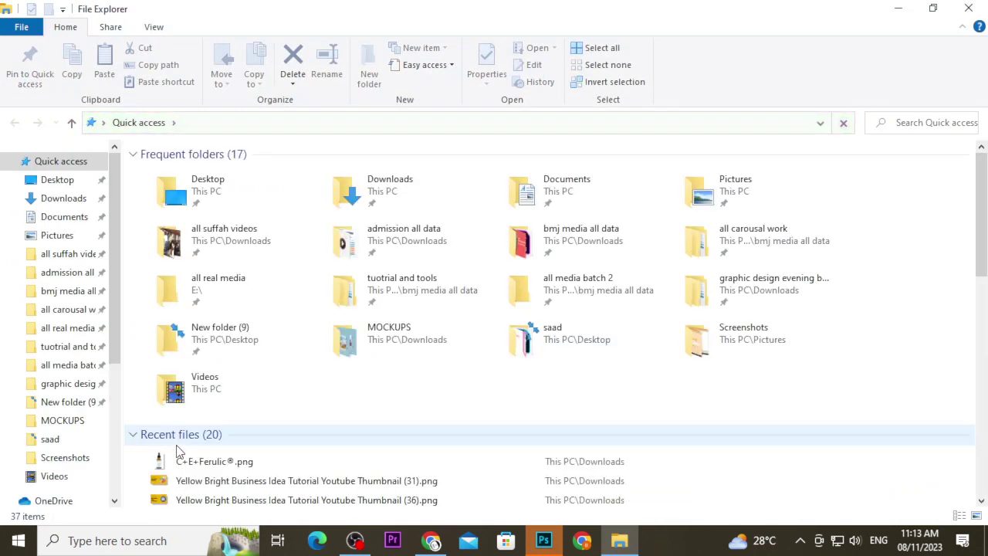
click(242, 465)
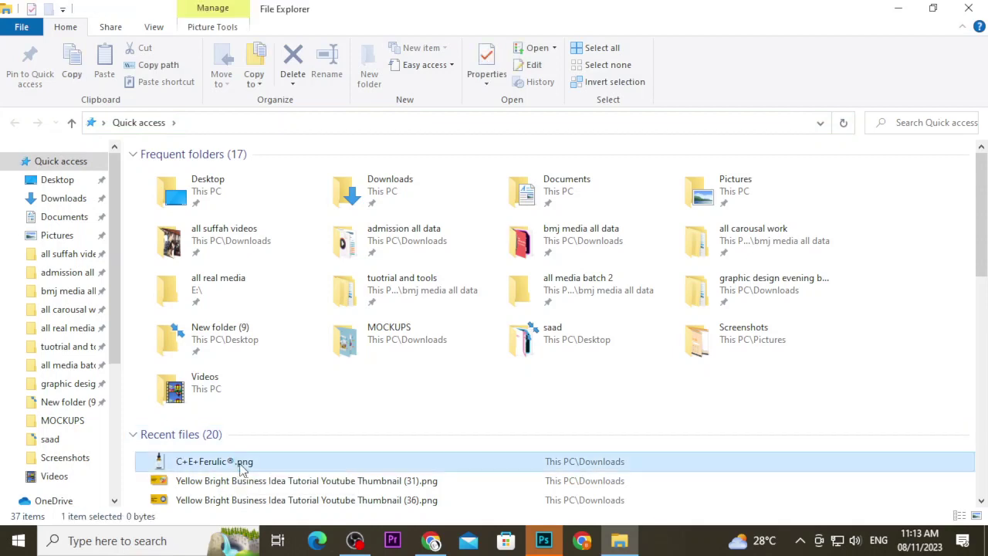
double_click(242, 465)
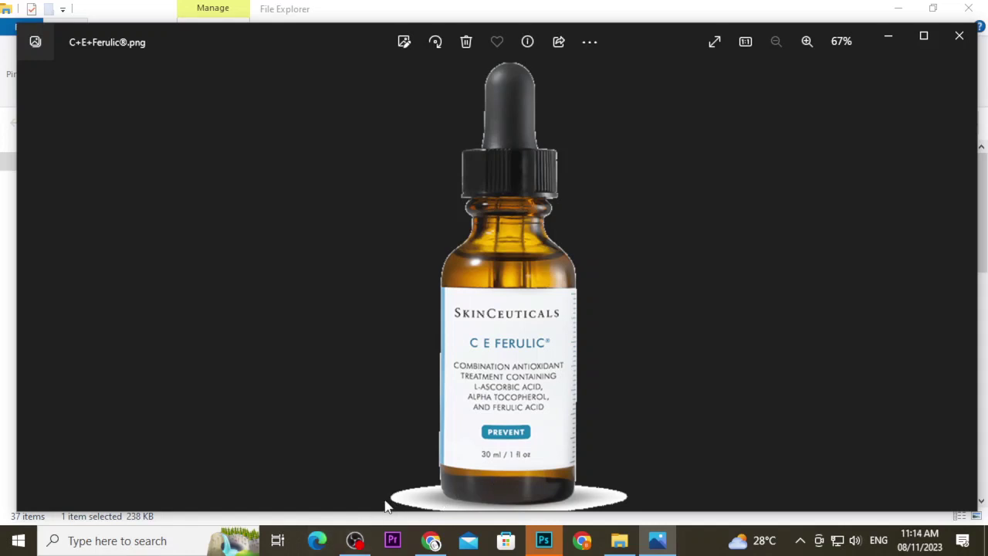
click(973, 35)
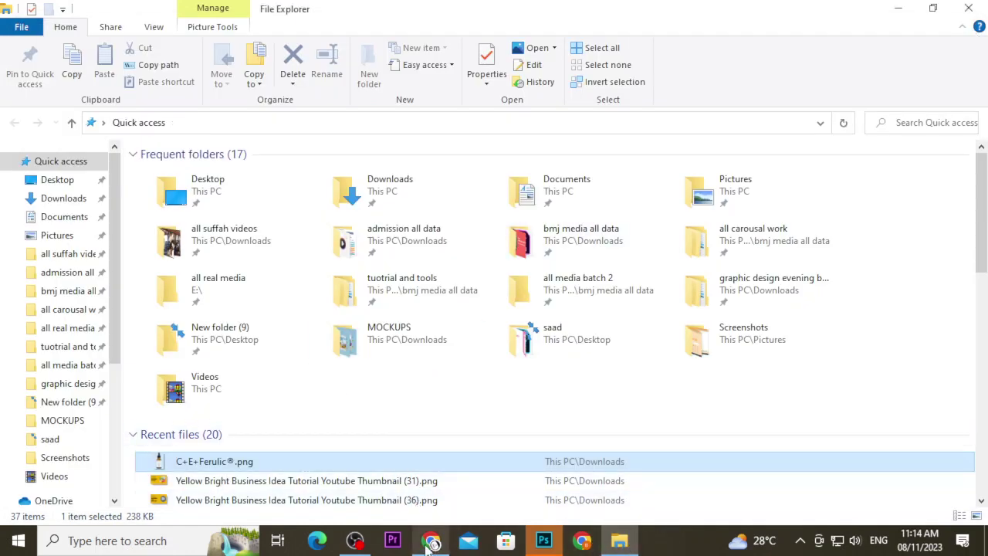
click(583, 542)
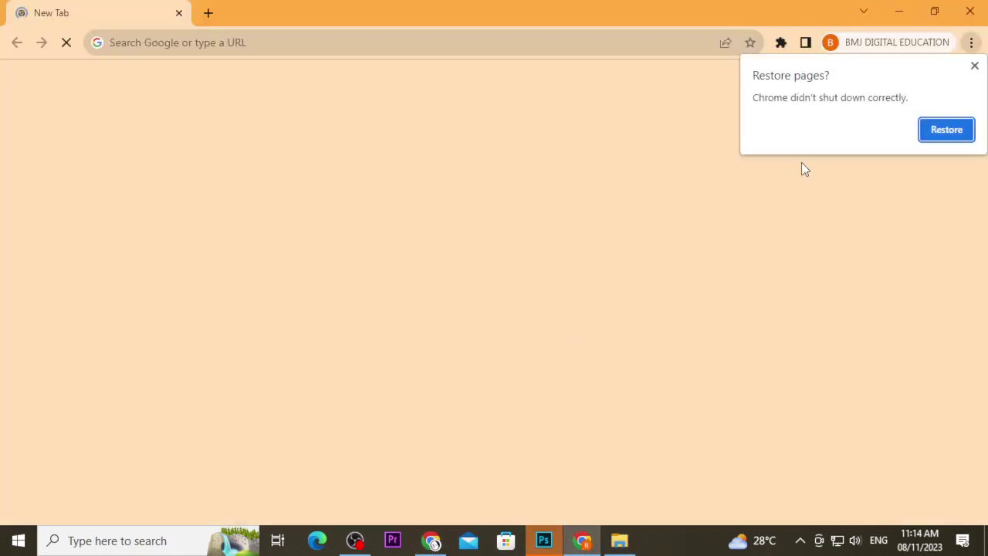
- Restore the Chrome tabs and reach remove.bg through a 'bg remove' search
click(930, 139)
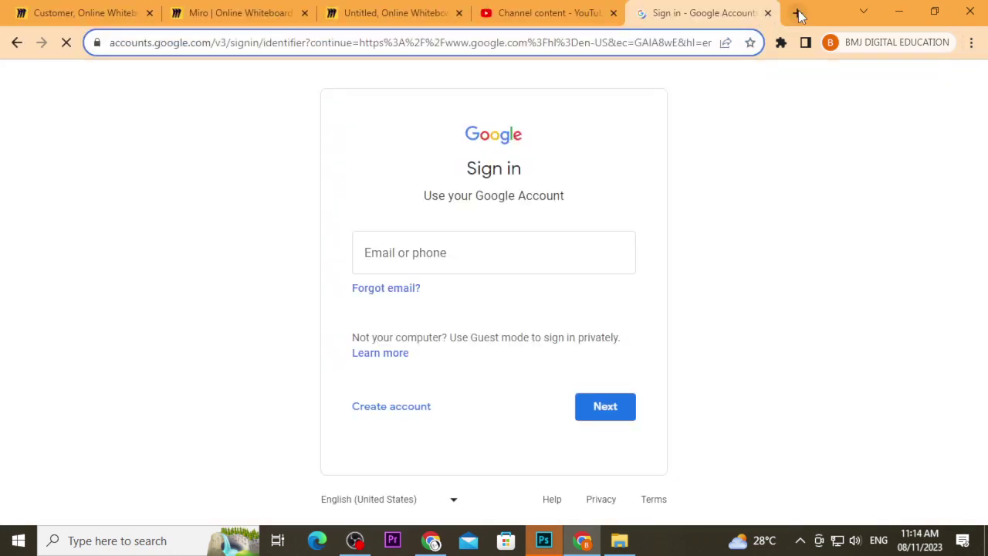
click(798, 13)
text(bg rem)
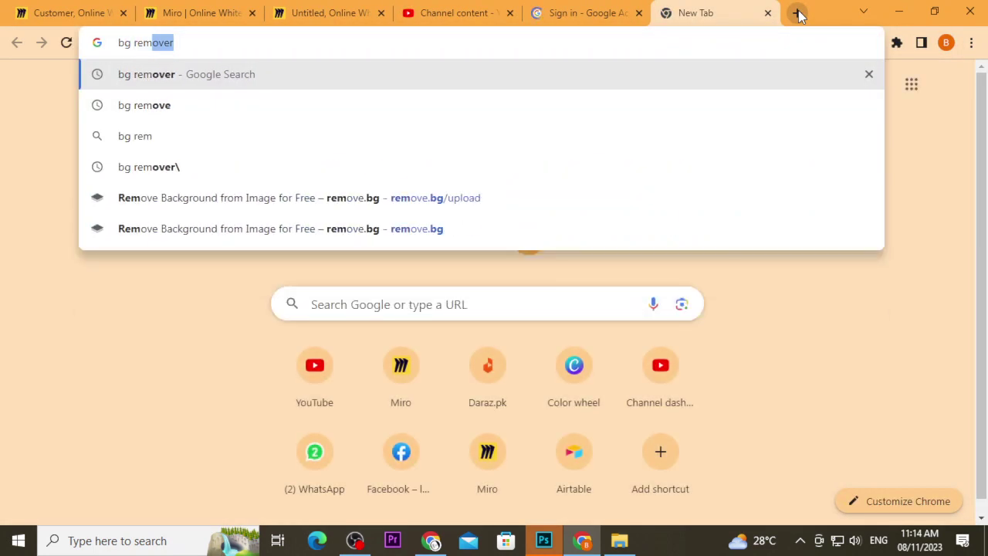
text(ove)
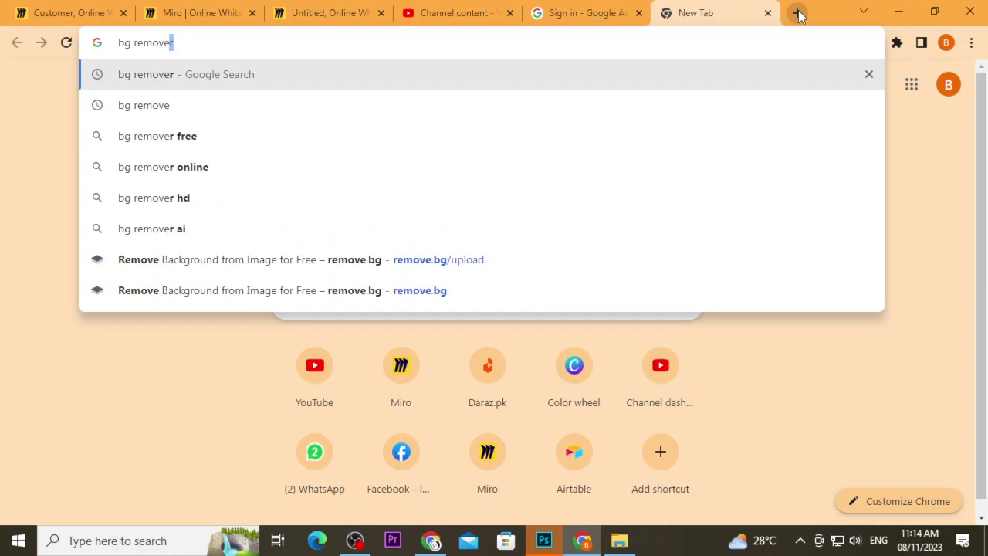
key(Return)
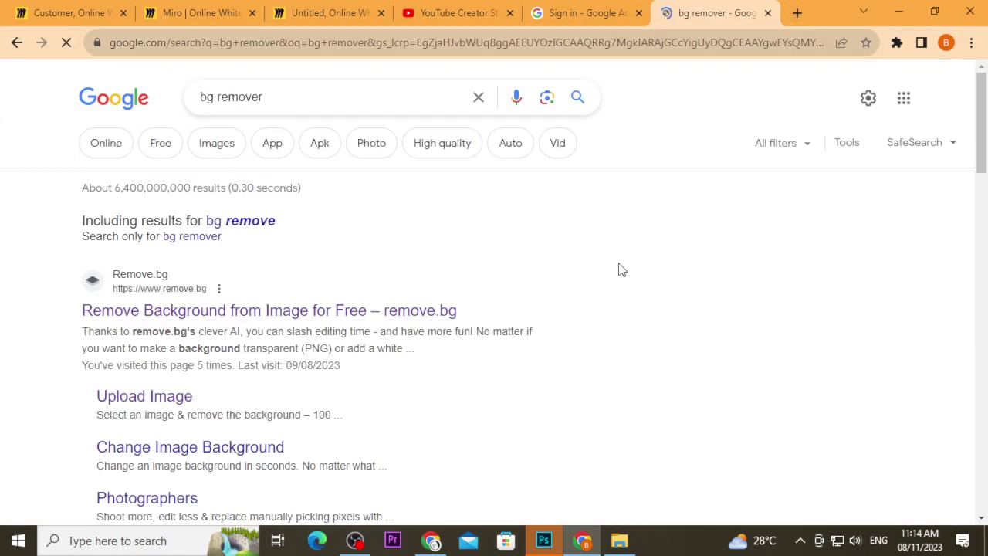
click(376, 311)
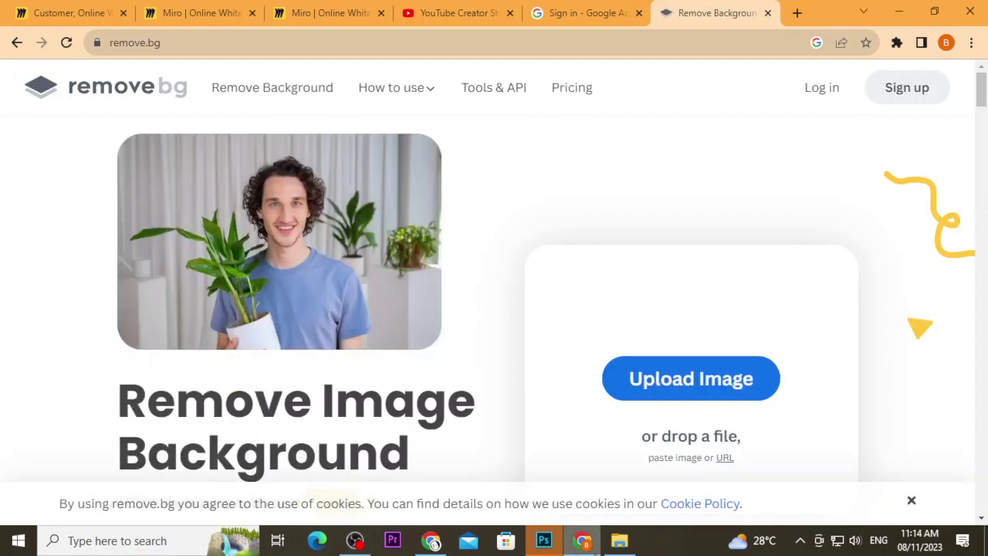
- Remove the serum bottle's background on remove.bg and download C+E+Ferulic_-removebg-preview.png
click(620, 540)
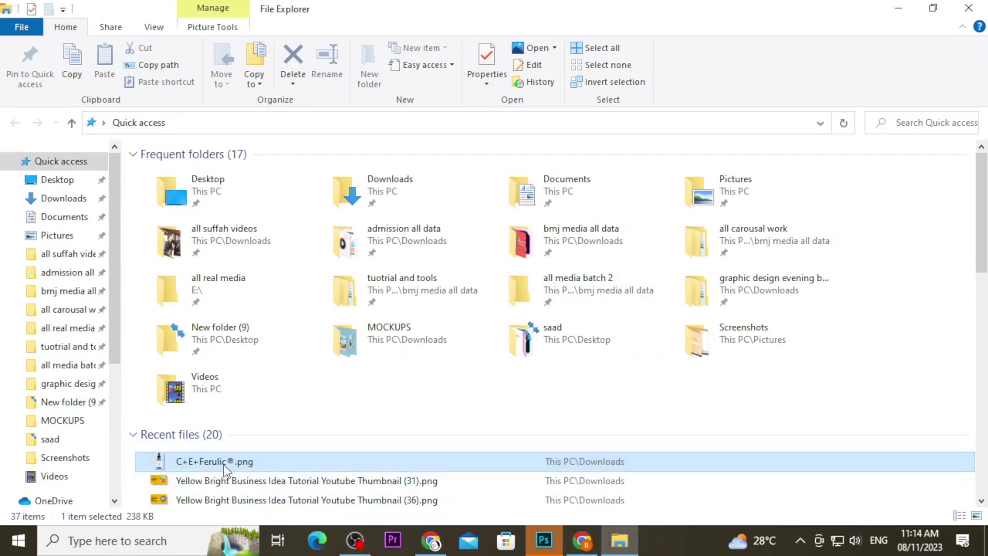
mouse_move(224, 463)
mouse_down()
mouse_move(587, 537)
mouse_move(426, 334)
mouse_up()
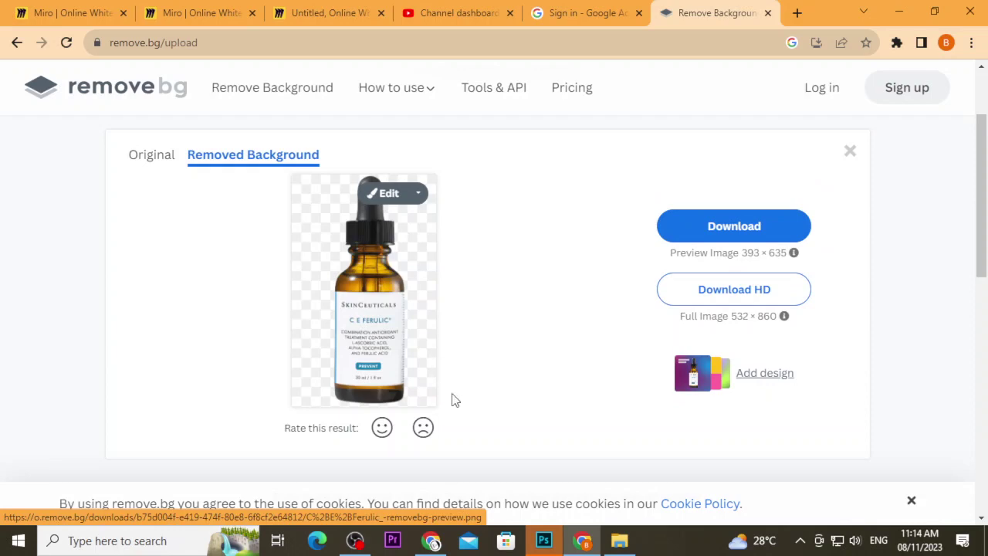
click(672, 234)
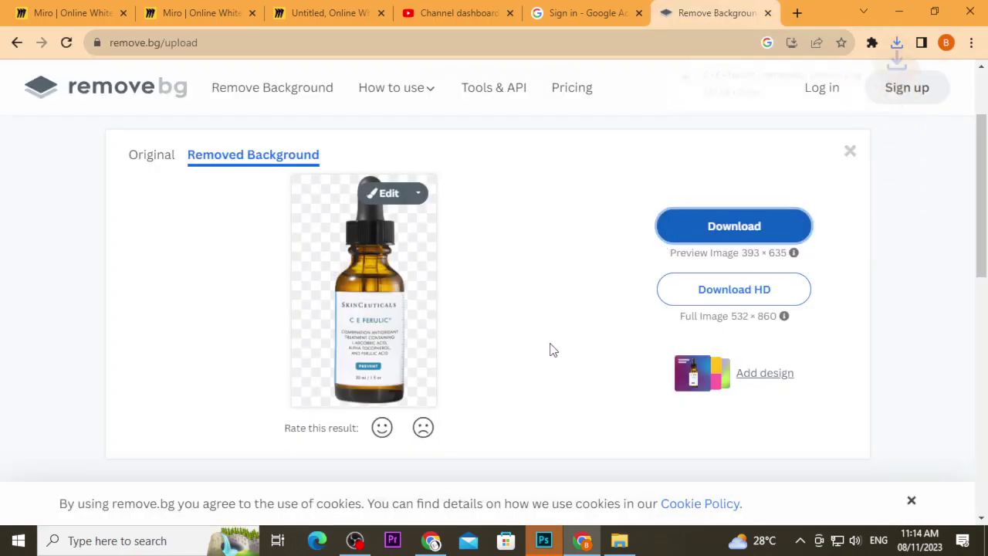
click(860, 75)
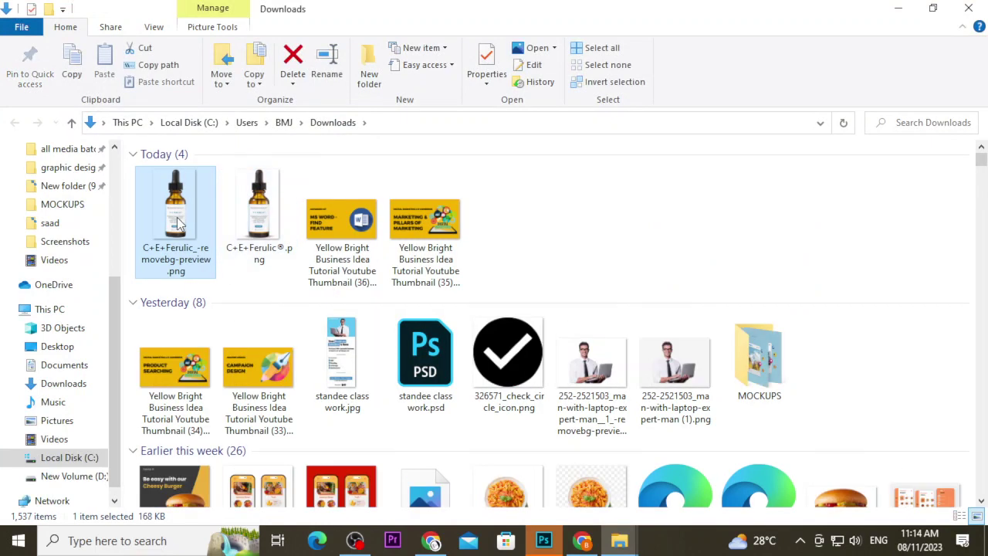
double_click(178, 223)
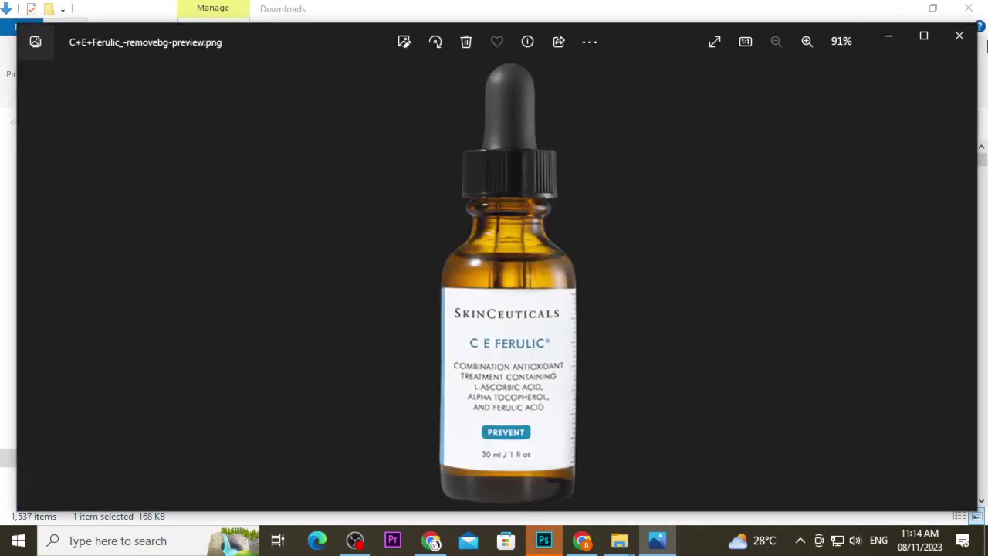
click(961, 36)
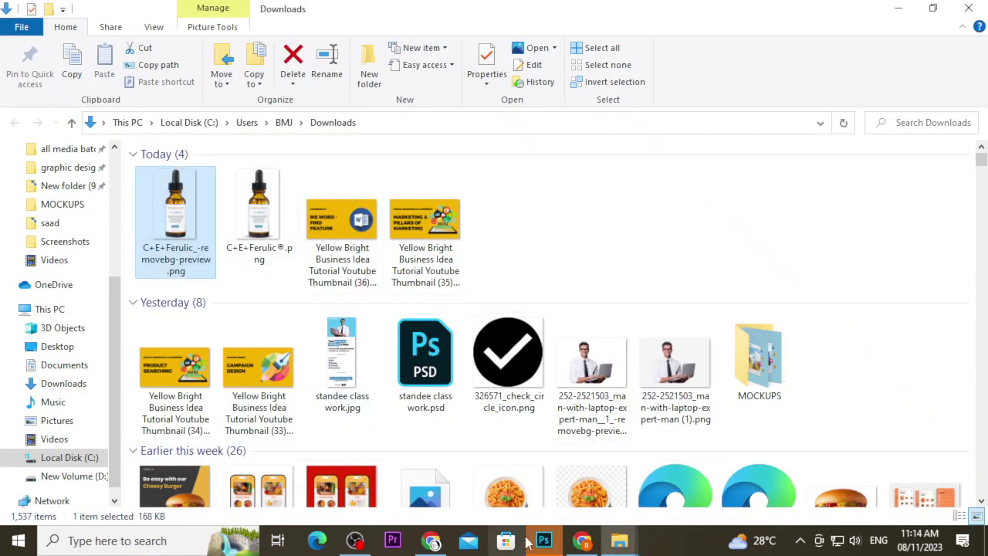
click(580, 542)
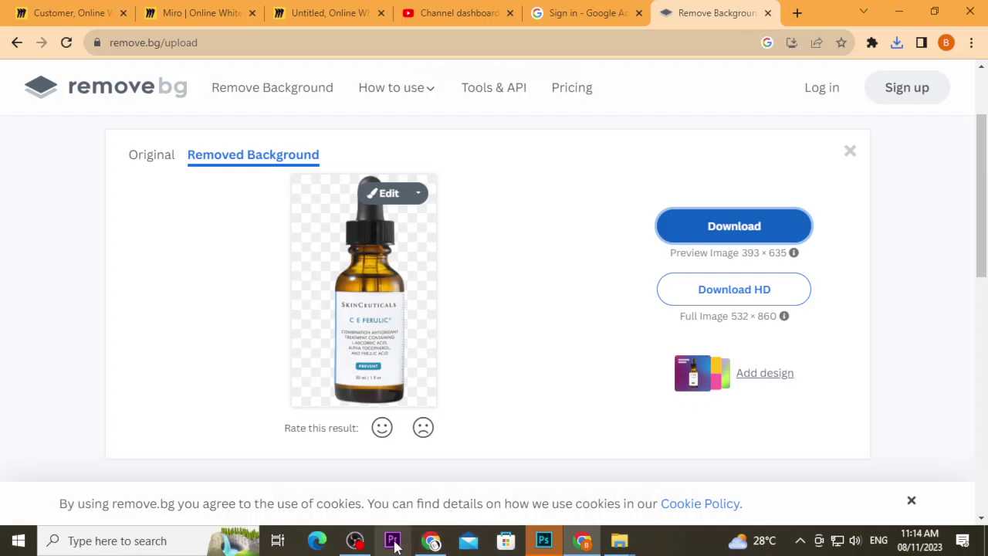
- Go back to the 'skin product hd images png' image results
click(425, 544)
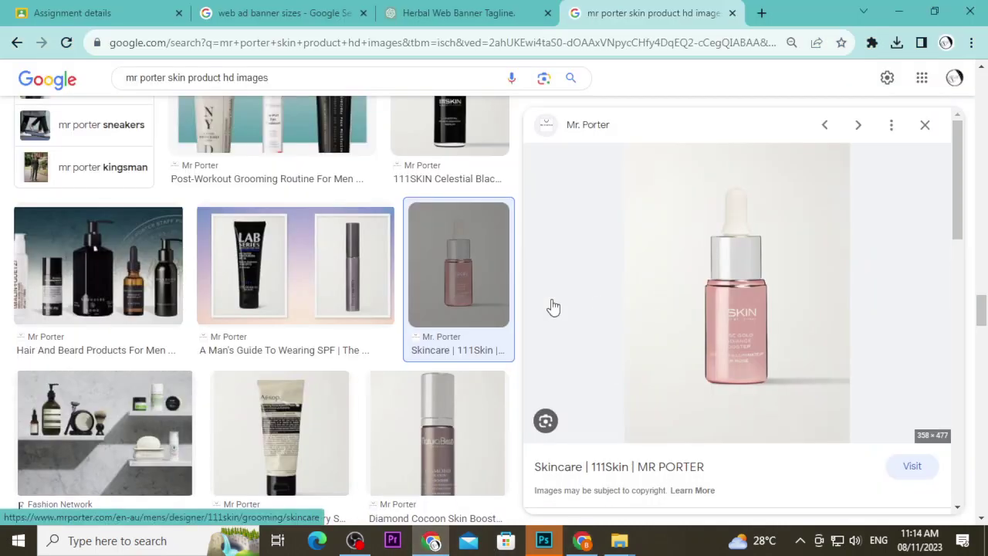
scroll(550, 305, down, 2)
scroll(552, 300, down, 3)
scroll(551, 309, down, 2)
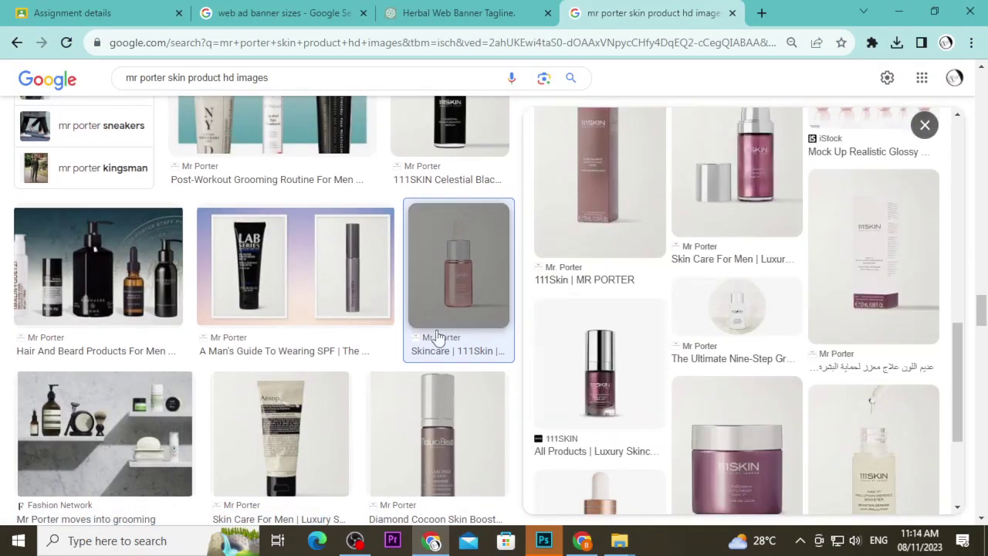
scroll(439, 340, down, 5)
scroll(436, 338, up, 3)
scroll(436, 338, up, 1)
scroll(436, 338, up, 4)
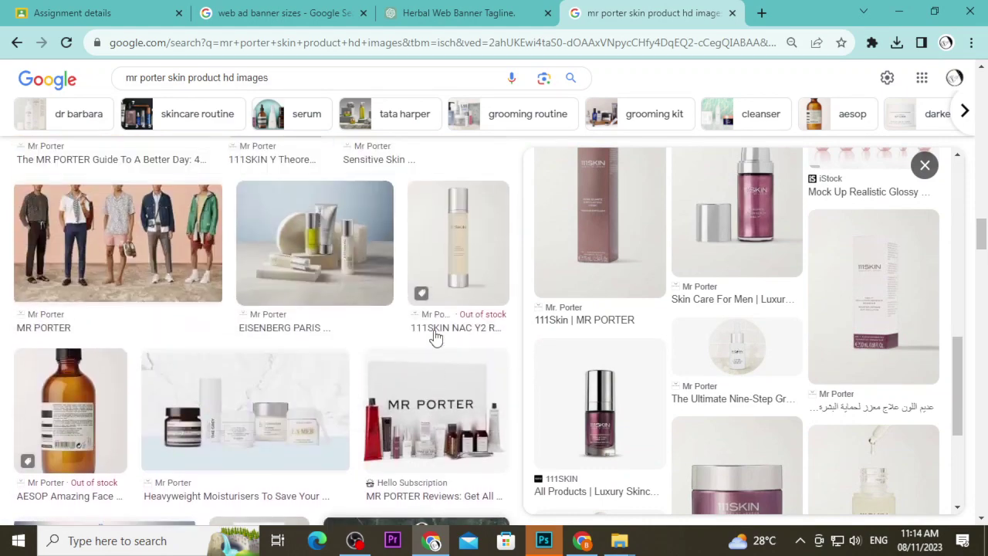
scroll(436, 338, down, 2)
scroll(436, 337, up, 5)
scroll(436, 337, up, 3)
scroll(437, 338, up, 3)
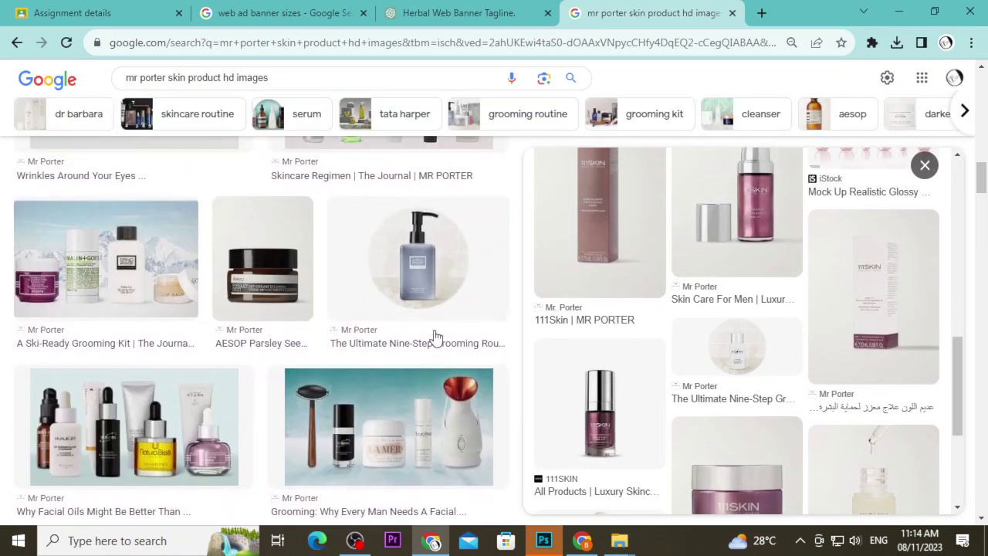
scroll(436, 338, up, 3)
scroll(436, 338, up, 4)
scroll(436, 338, up, 5)
scroll(436, 337, up, 5)
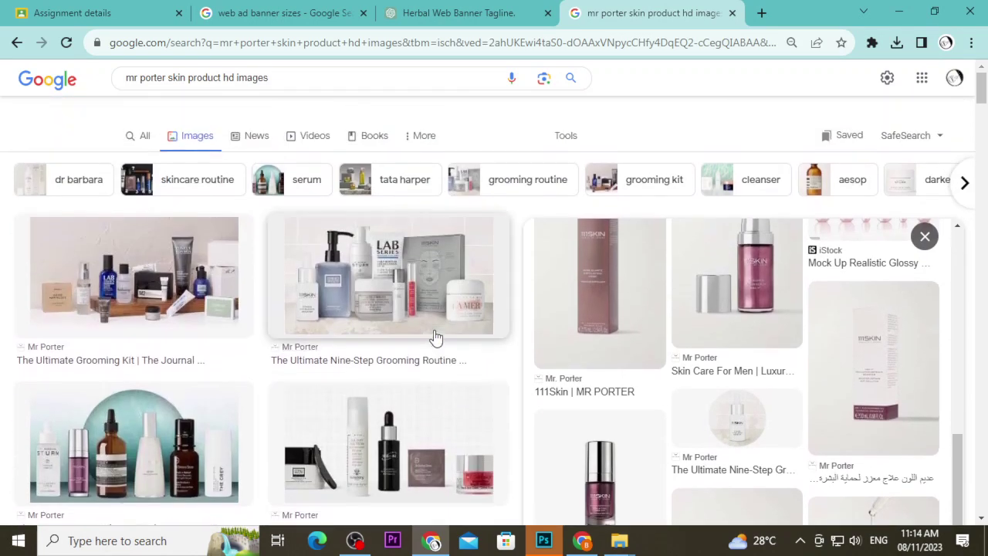
click(17, 43)
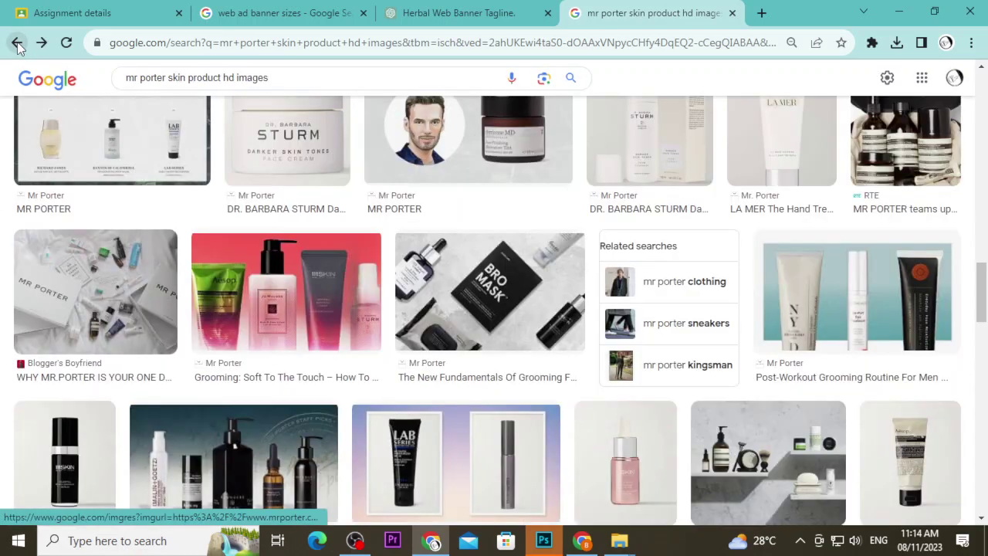
click(17, 43)
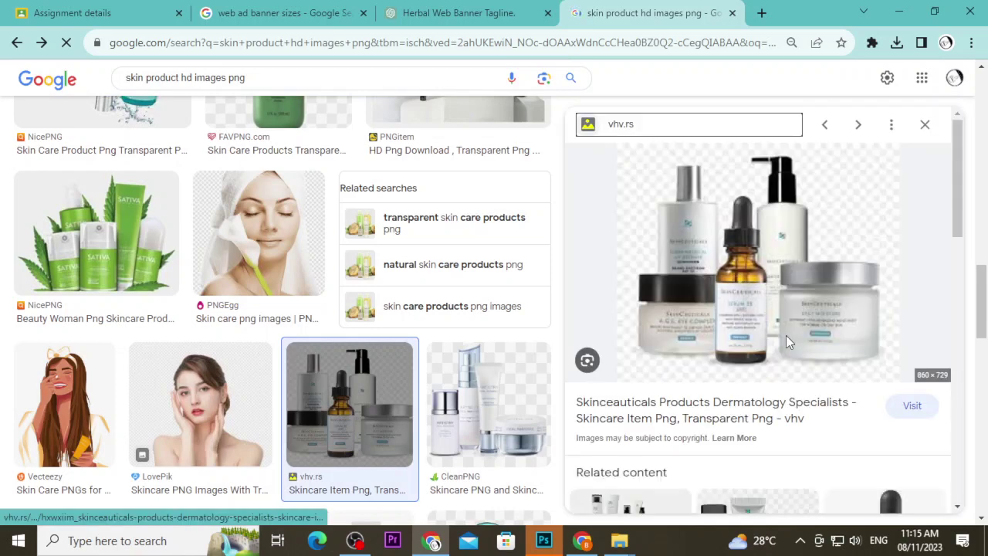
- Find and preview the white Skin Droplets dropper-bottle PNG
scroll(786, 342, down, 3)
scroll(786, 344, up, 4)
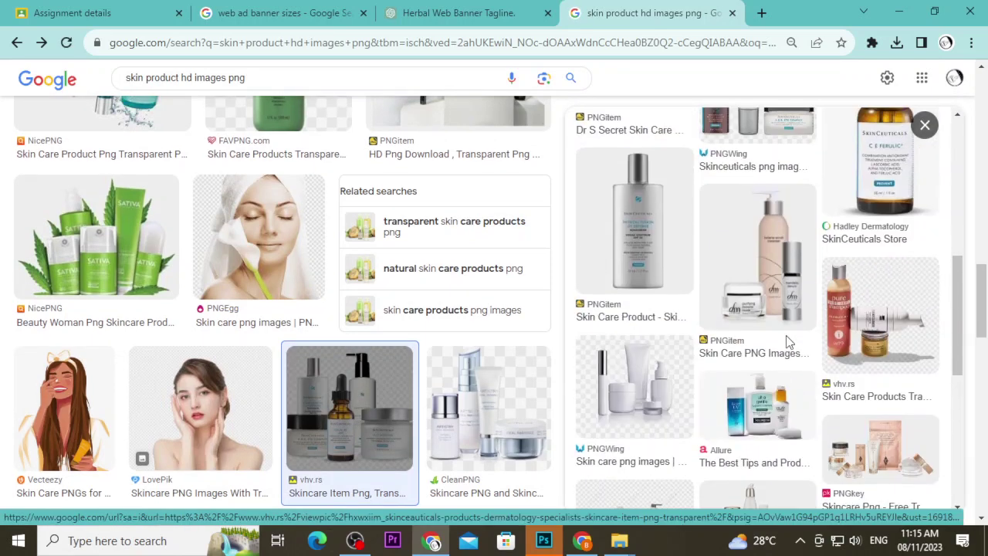
scroll(786, 363, down, 4)
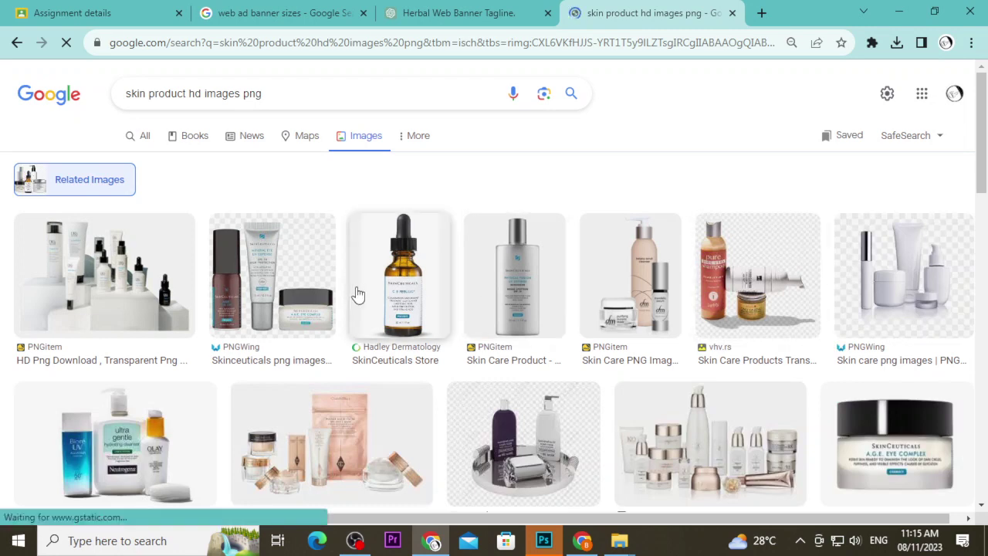
scroll(358, 295, down, 2)
scroll(556, 273, down, 3)
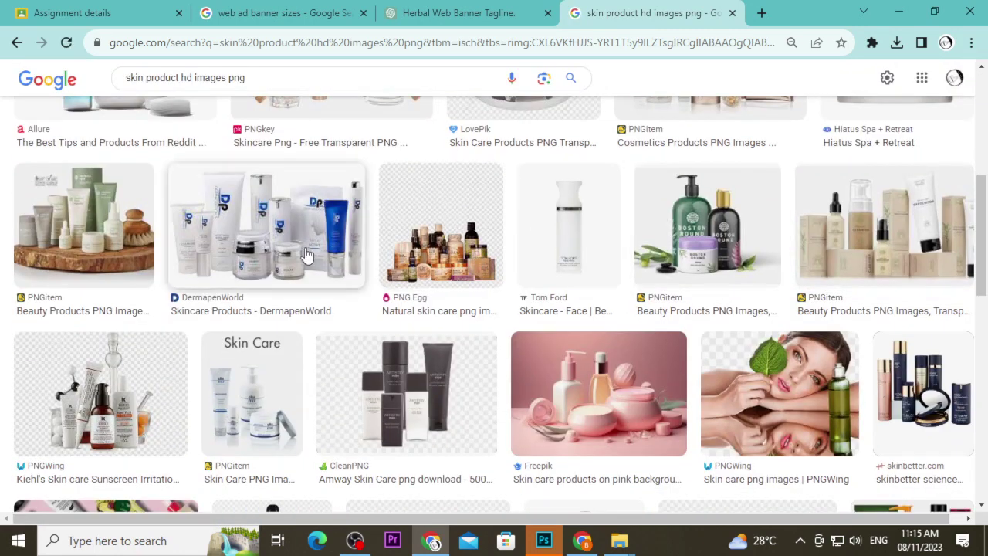
scroll(313, 266, down, 2)
scroll(371, 309, down, 2)
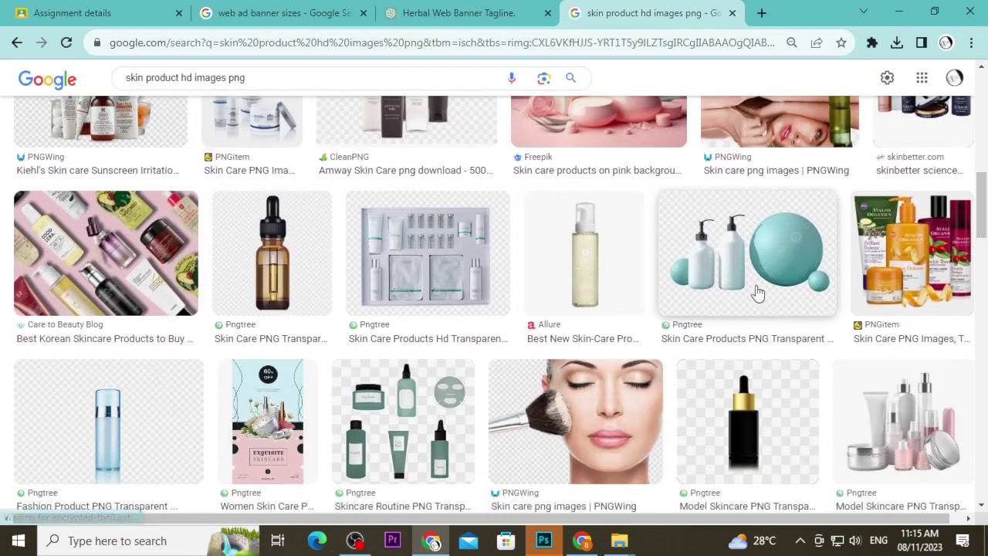
scroll(475, 304, down, 2)
scroll(299, 390, down, 2)
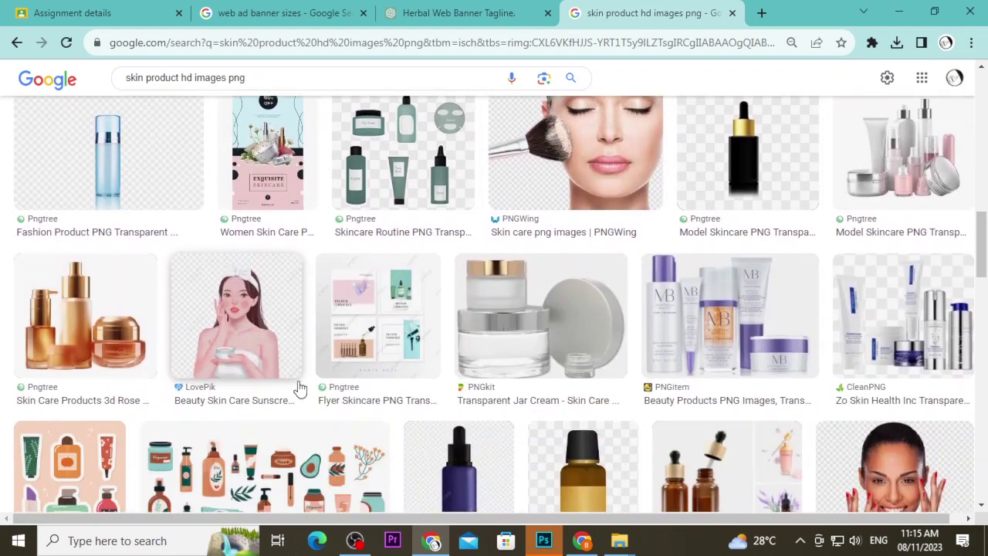
scroll(300, 390, down, 4)
scroll(231, 348, down, 3)
scroll(133, 342, down, 1)
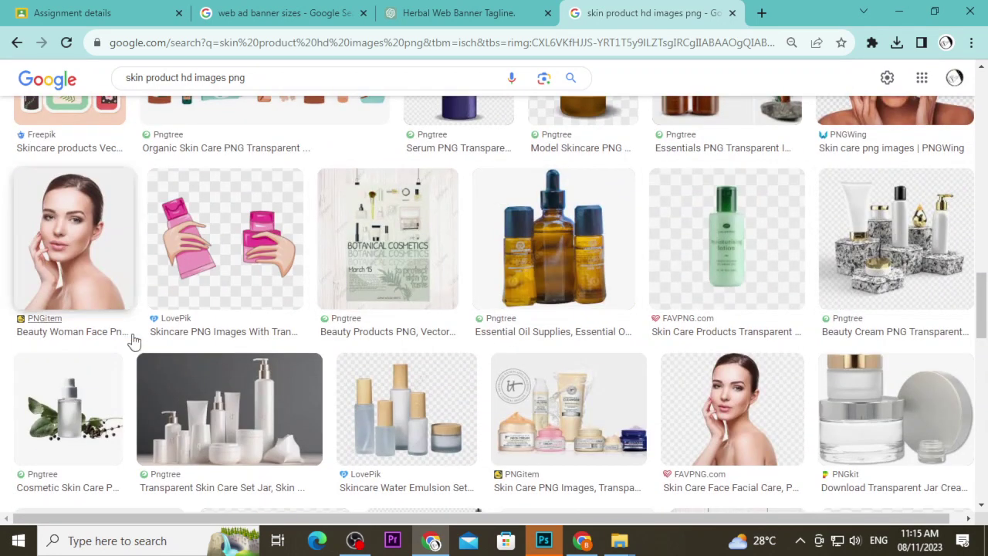
scroll(133, 340, down, 3)
scroll(772, 386, down, 3)
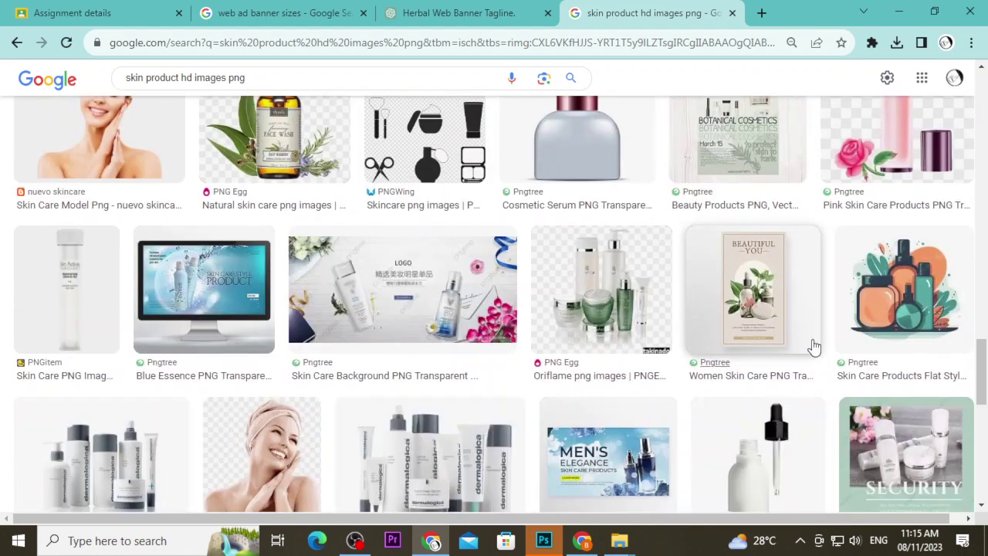
scroll(815, 347, down, 2)
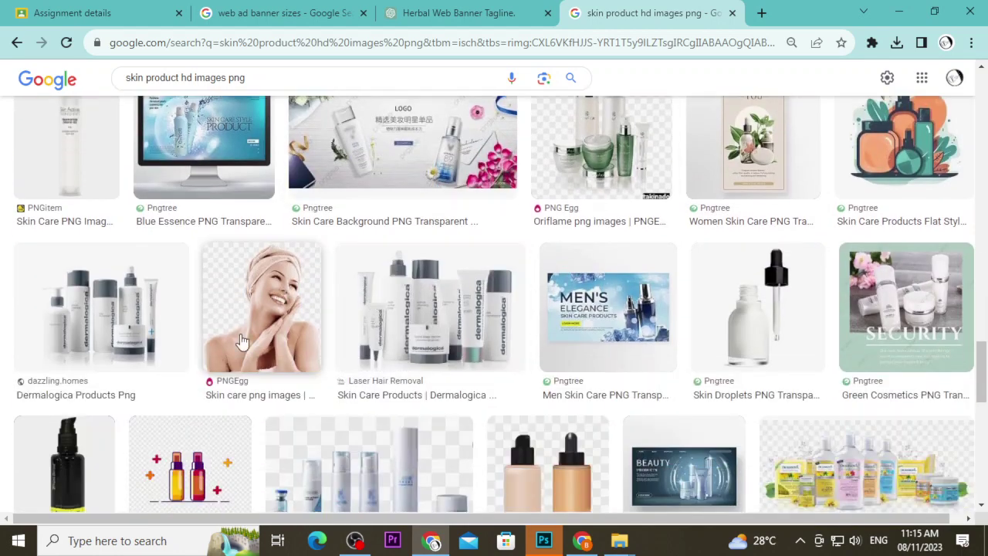
click(787, 309)
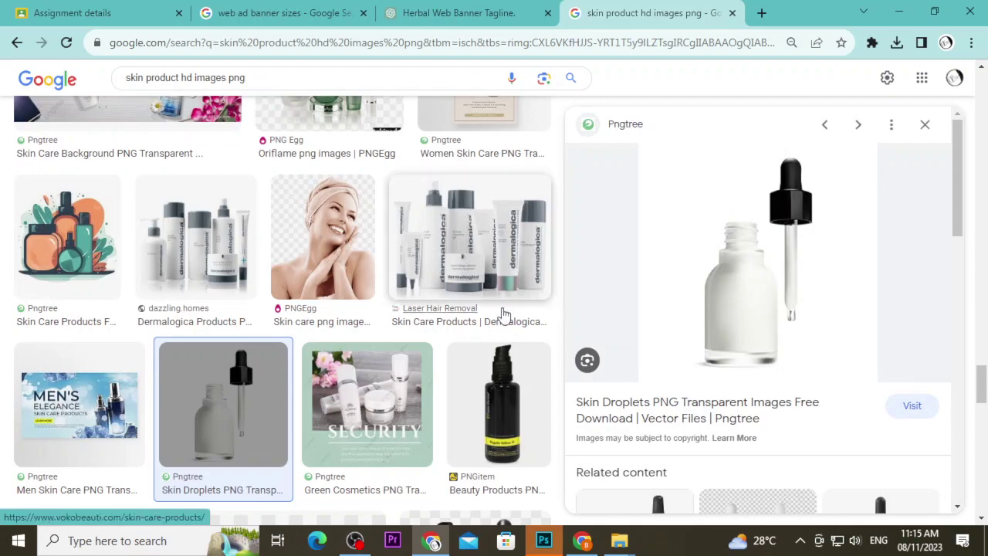
- Bring up Photoshop's Welcome home screen
scroll(479, 382, down, 3)
scroll(469, 373, down, 5)
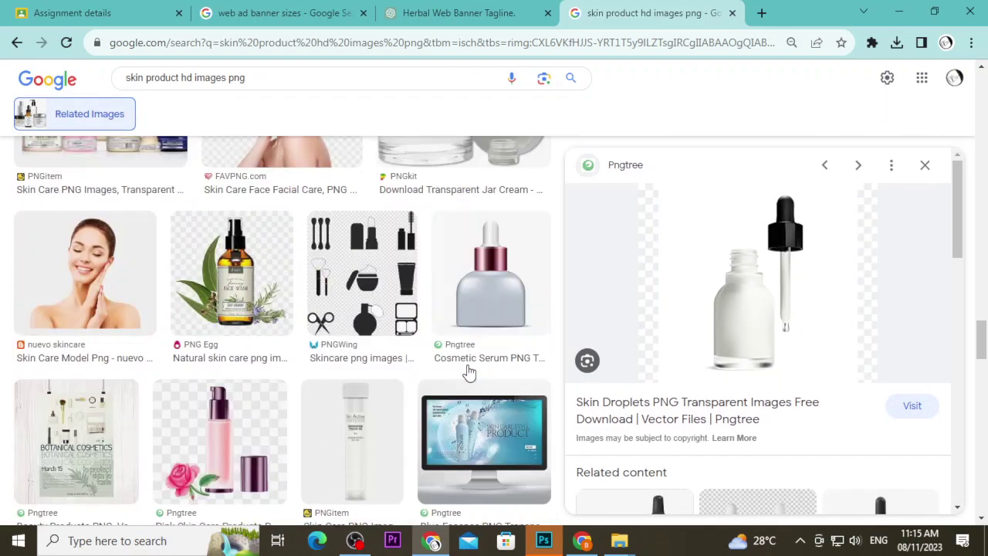
scroll(469, 373, down, 5)
scroll(469, 373, down, 5)
scroll(469, 373, down, 5)
scroll(468, 371, down, 5)
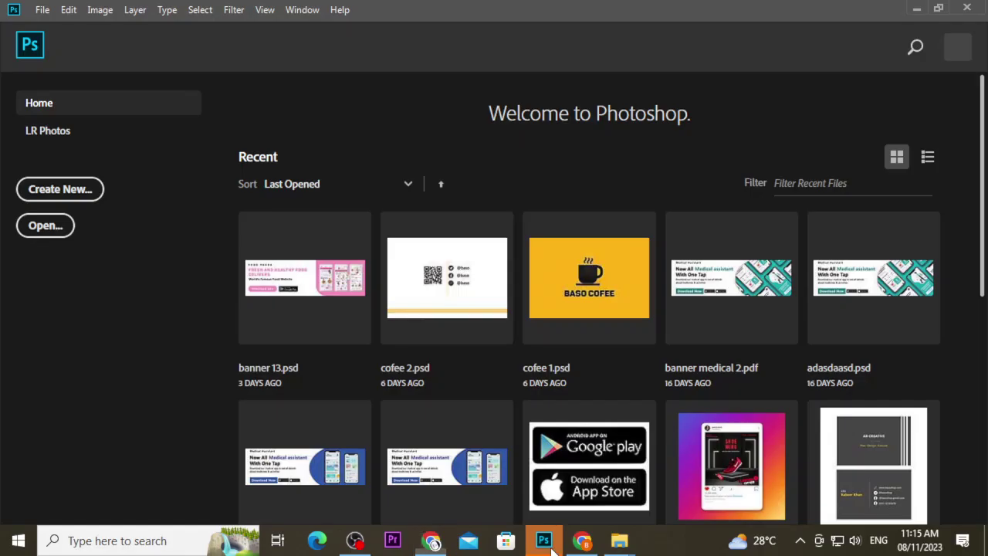
click(543, 541)
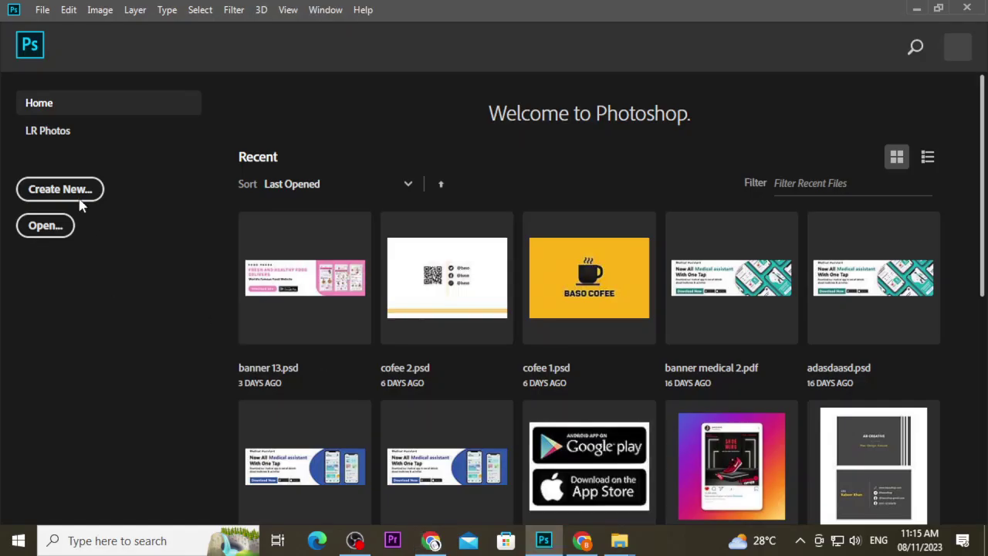
- Look up the web ad banner sizes reference in the browser
click(581, 543)
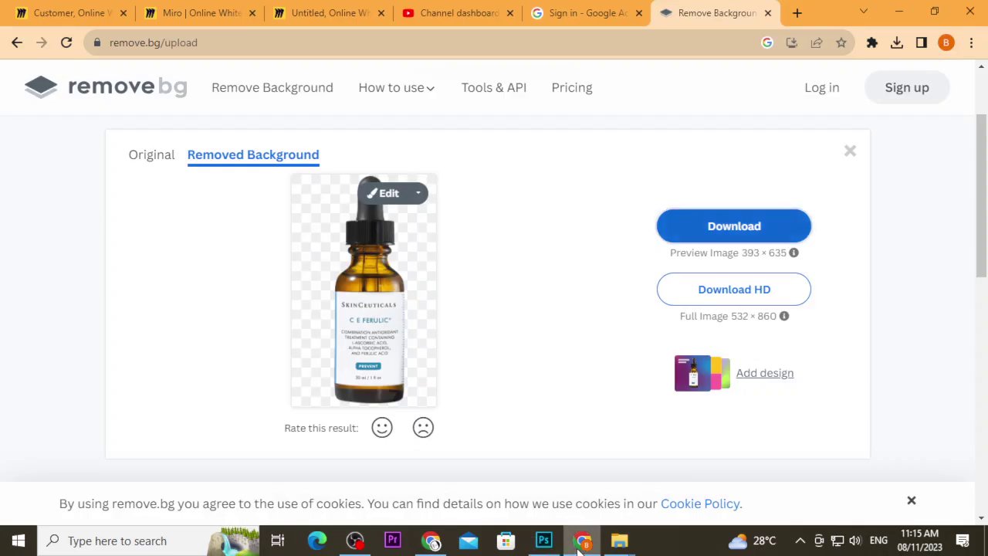
click(452, 11)
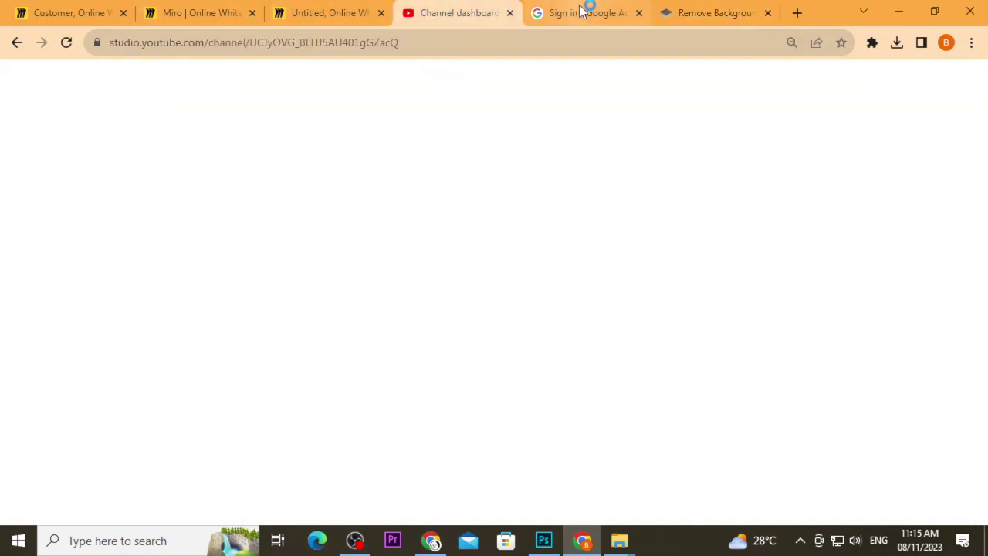
click(585, 9)
click(449, 546)
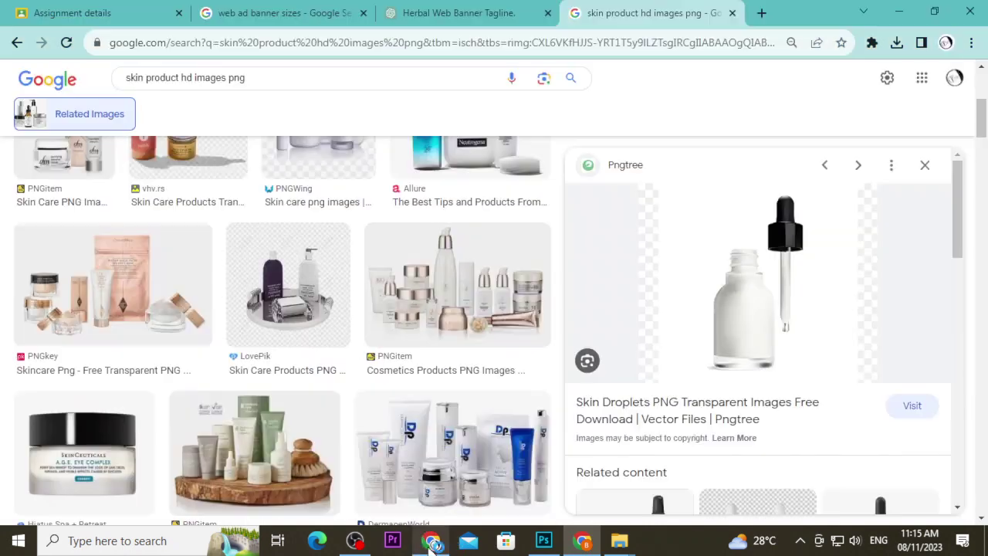
click(266, 10)
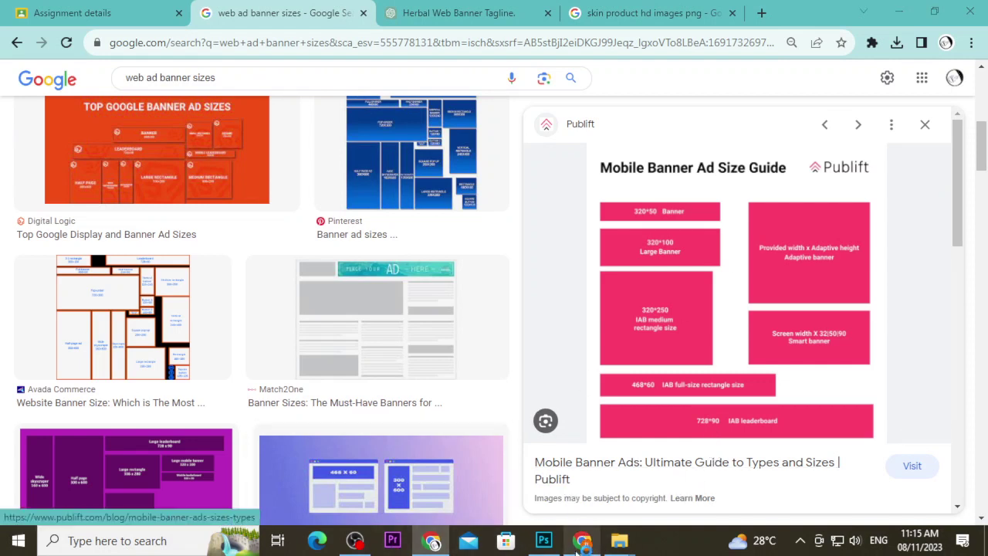
click(544, 541)
- Set the new document to 728 × 90 pixels in RGB Color mode
drag(756, 188, 740, 191)
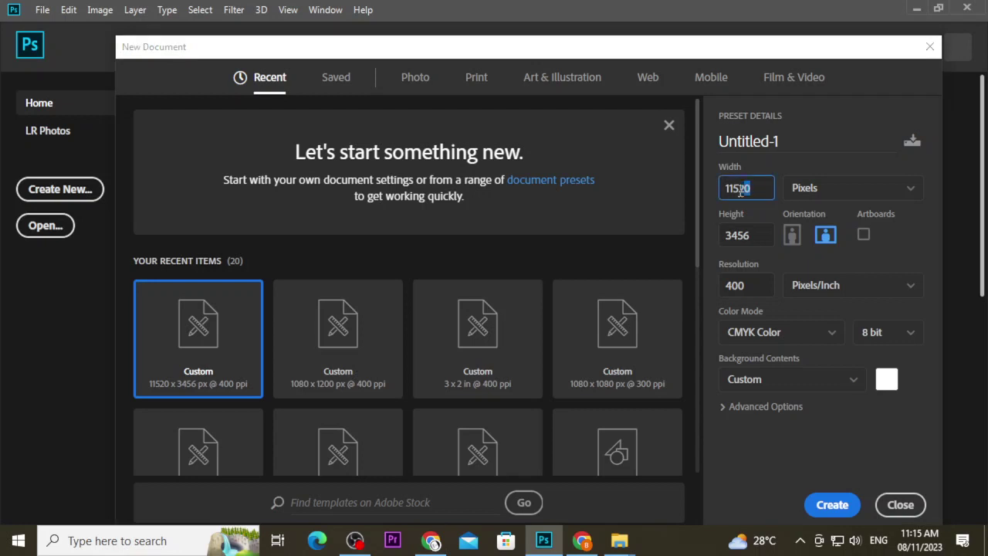
key(BackSpace)
text(728)
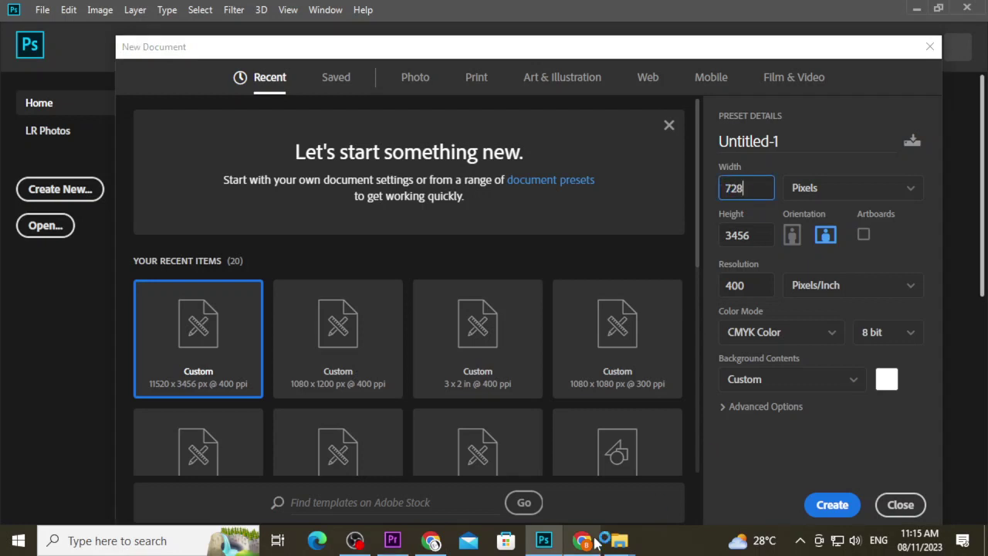
click(431, 541)
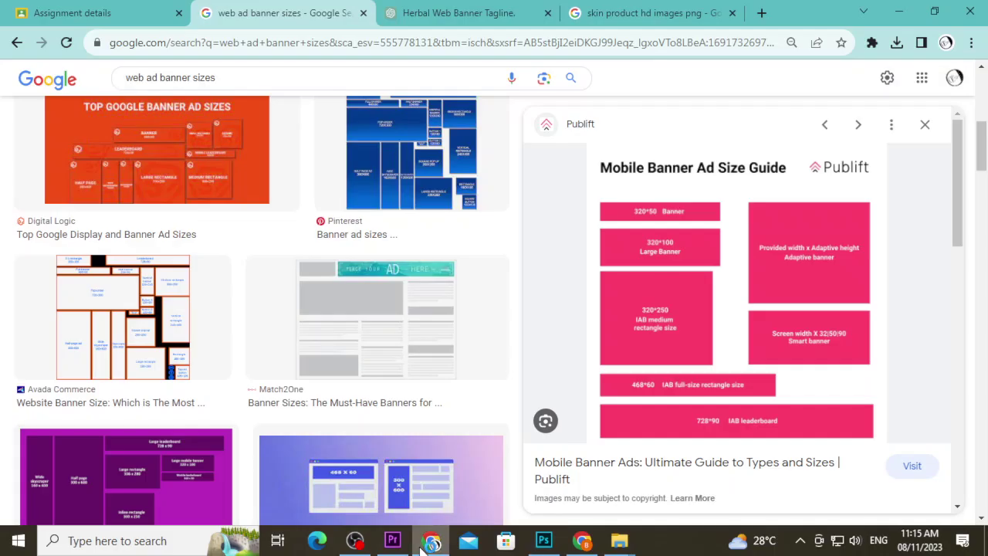
click(581, 541)
drag(756, 238, 724, 236)
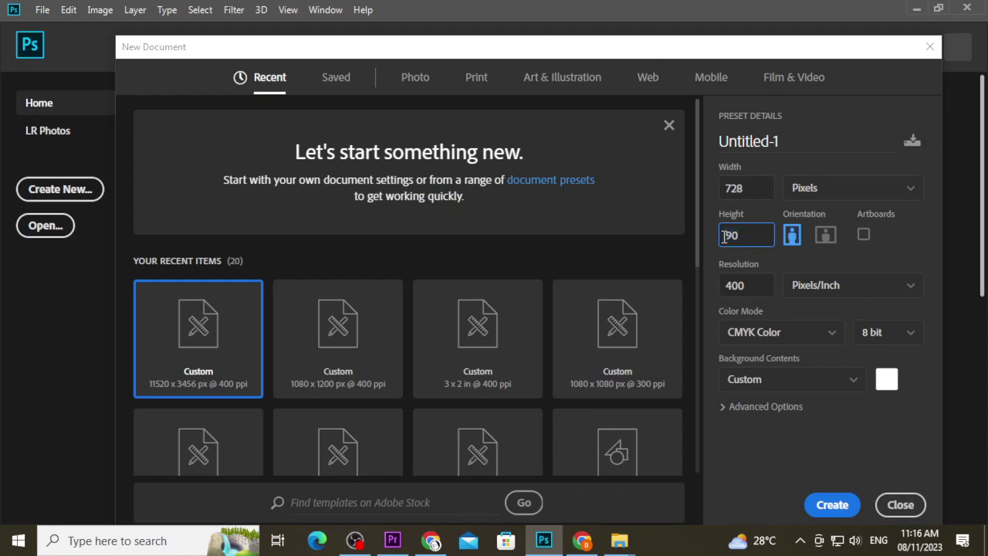
click(782, 259)
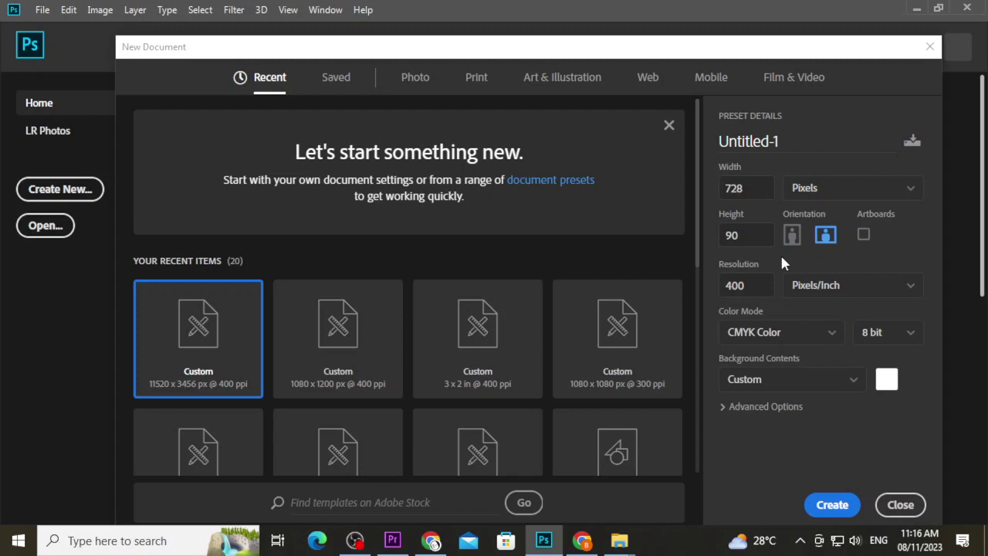
click(793, 337)
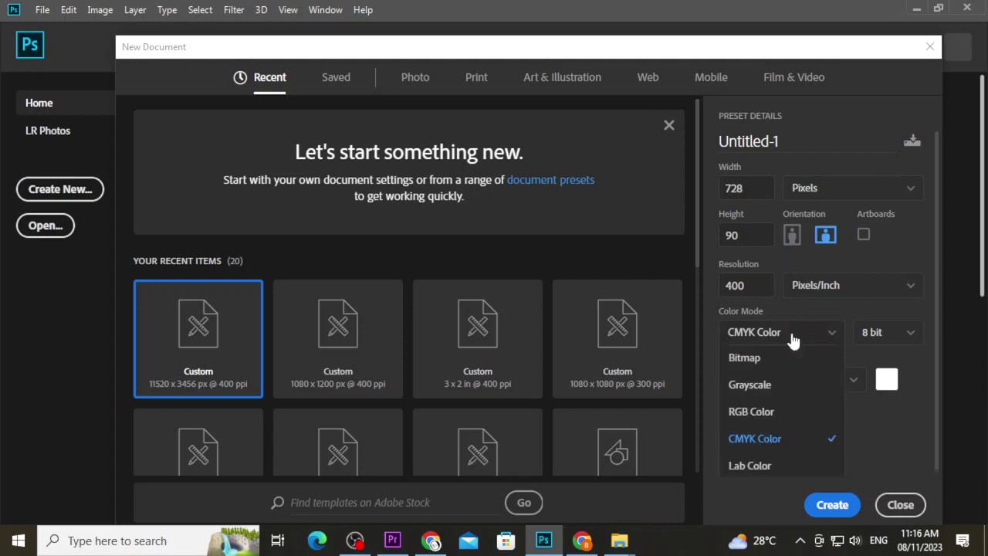
click(757, 412)
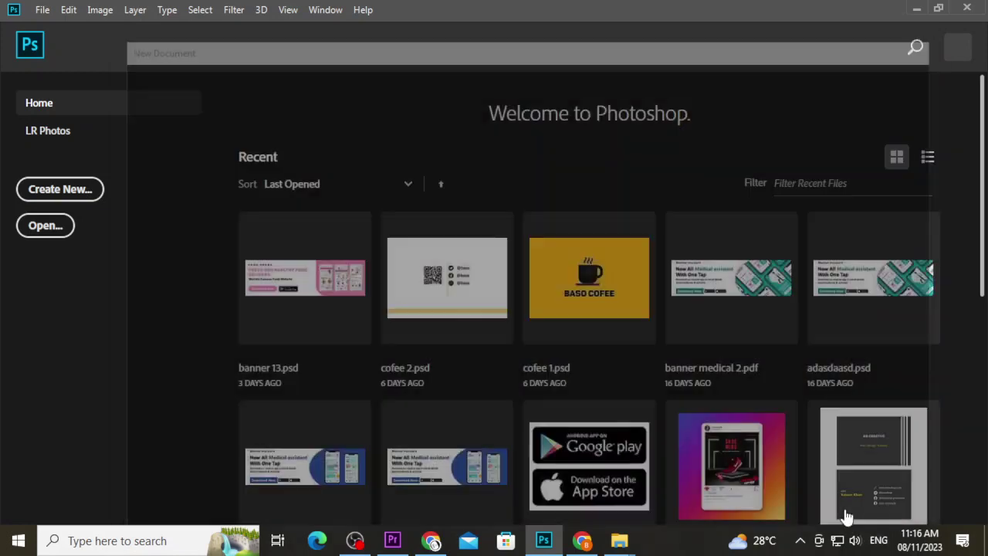
- Create the blank white 728 × 90 Untitled-1 document and zoom around its canvas
click(844, 508)
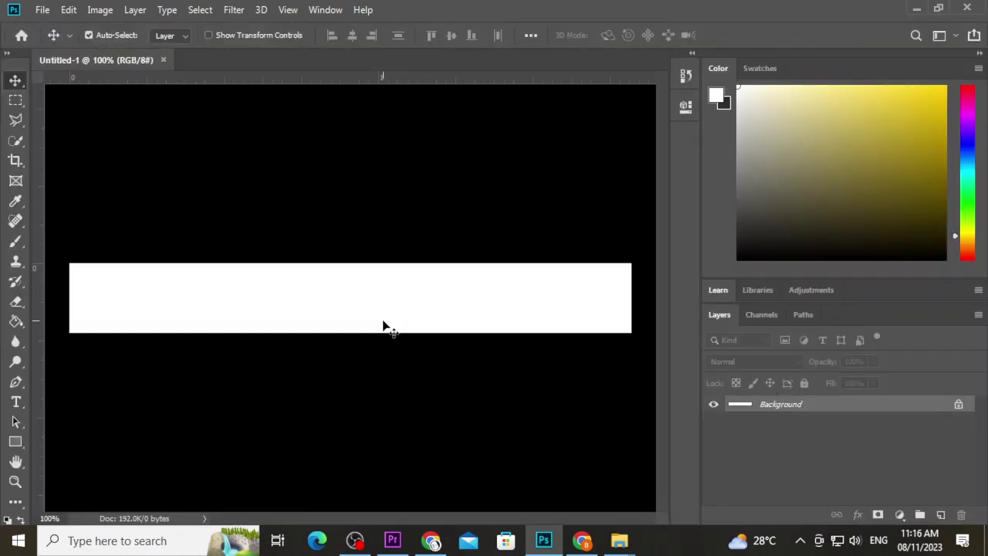
scroll(94, 285, up, 2)
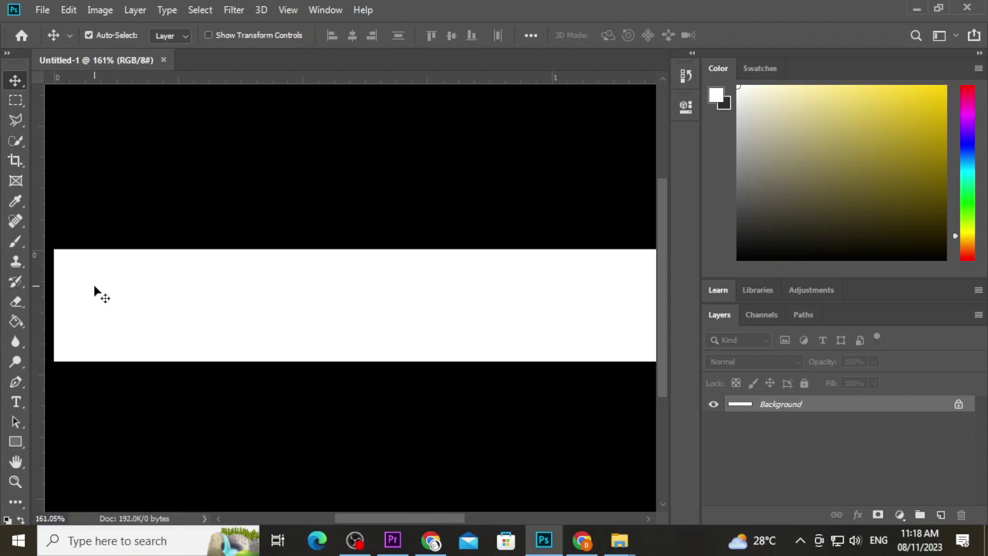
scroll(94, 291, down, 2)
scroll(216, 311, right, 2)
scroll(220, 308, right, 2)
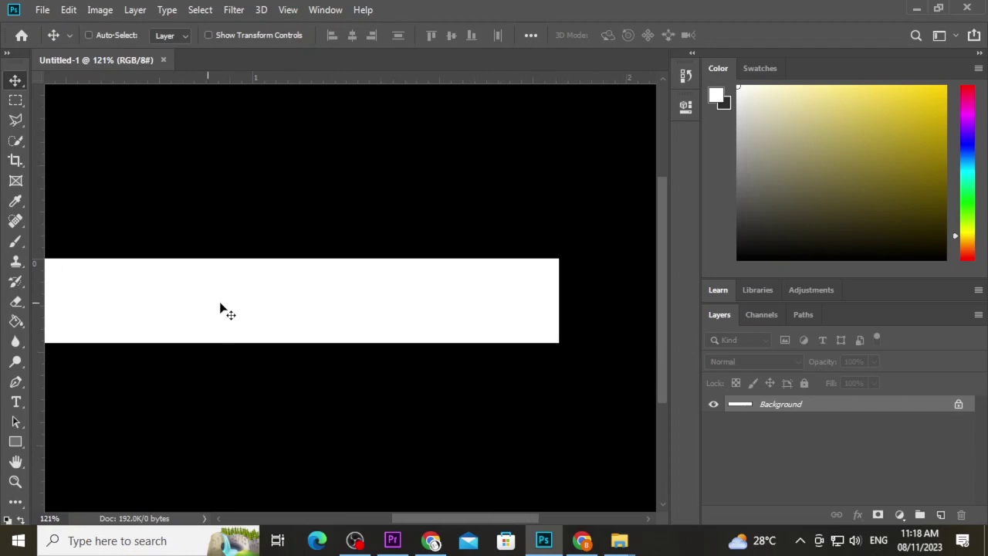
scroll(218, 302, down, 3)
scroll(147, 302, up, 2)
- Add a left-edge vertical guide and a Lorem Ipsum text layer at 8.01 pt Segoe UI Semibold
scroll(123, 308, up, 1)
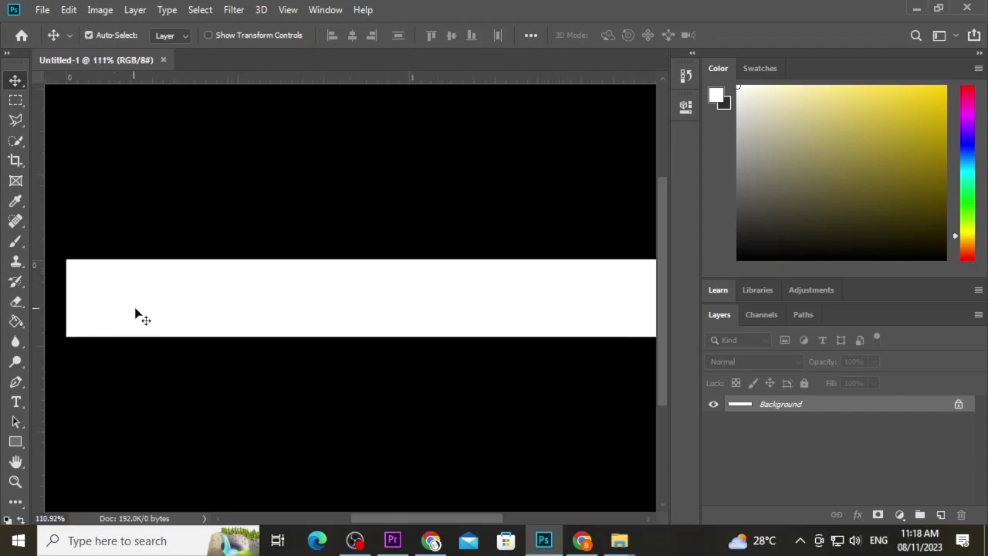
scroll(77, 303, up, 1)
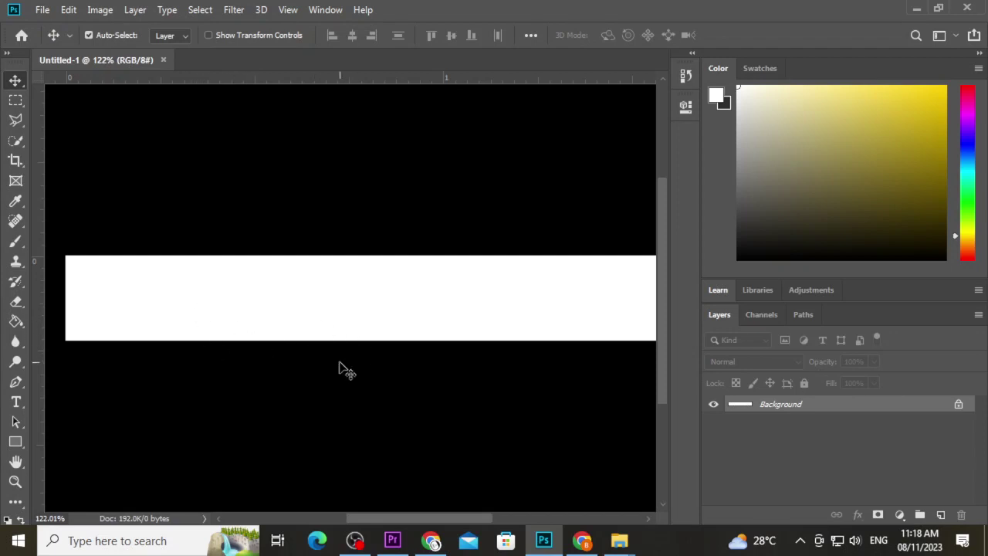
key(t)
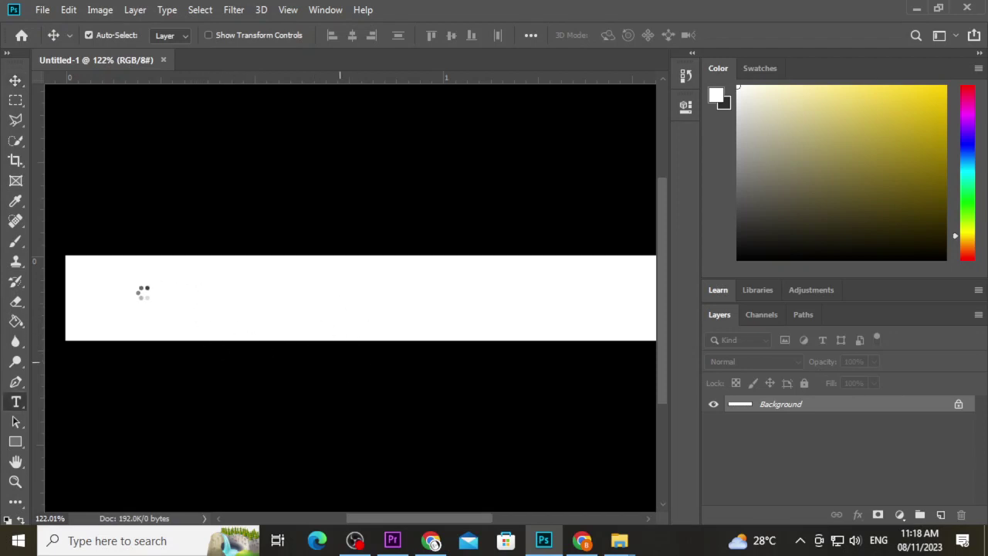
drag(35, 280, 93, 276)
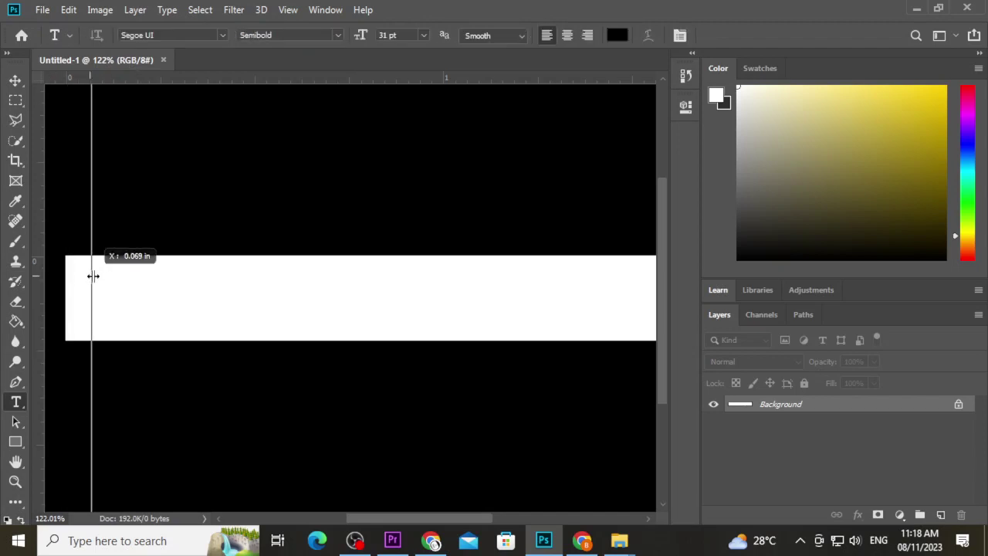
click(128, 277)
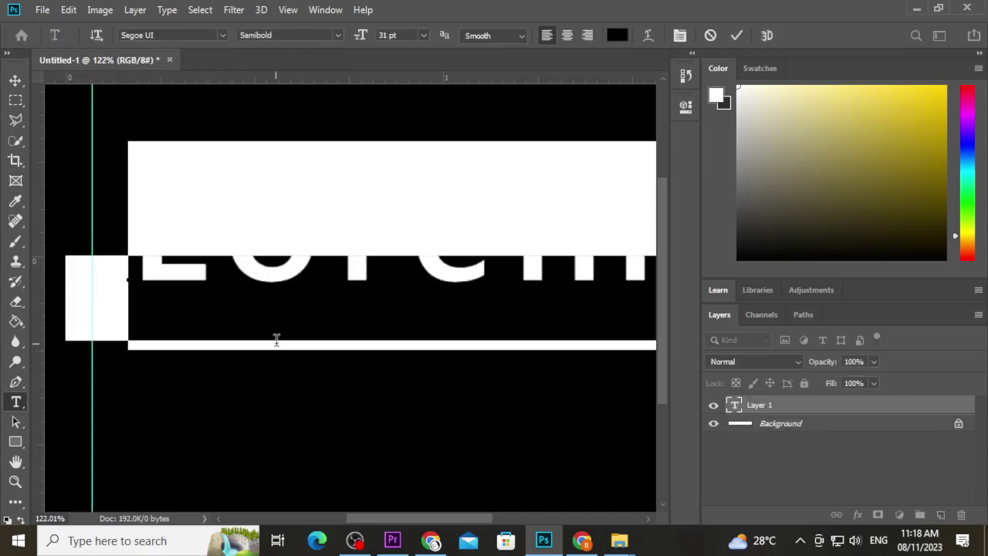
drag(360, 36, 338, 40)
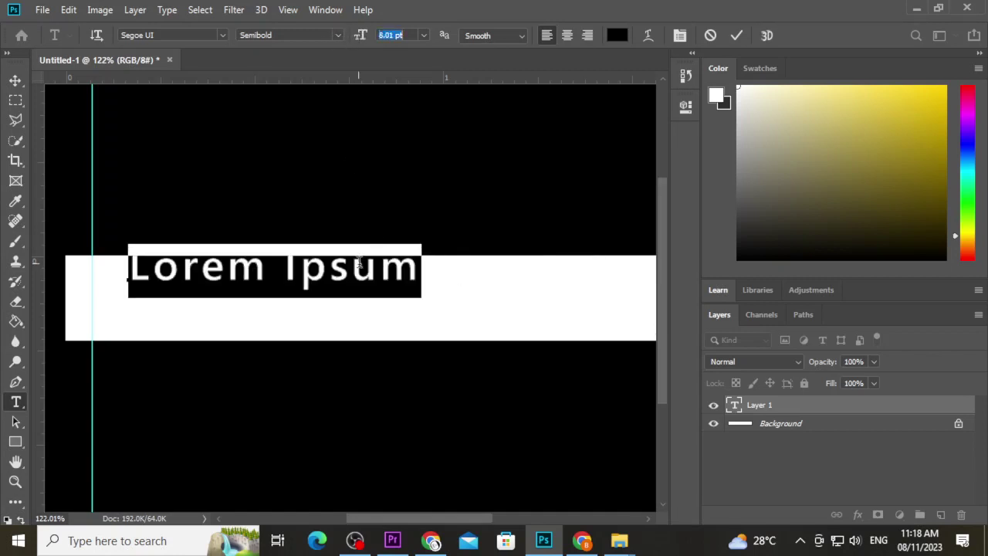
triple_click(359, 263)
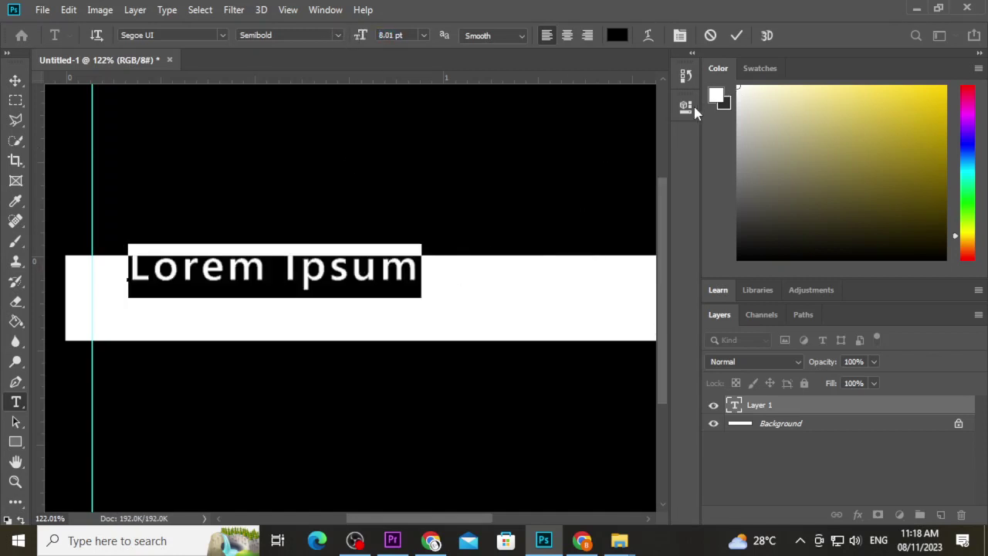
click(332, 11)
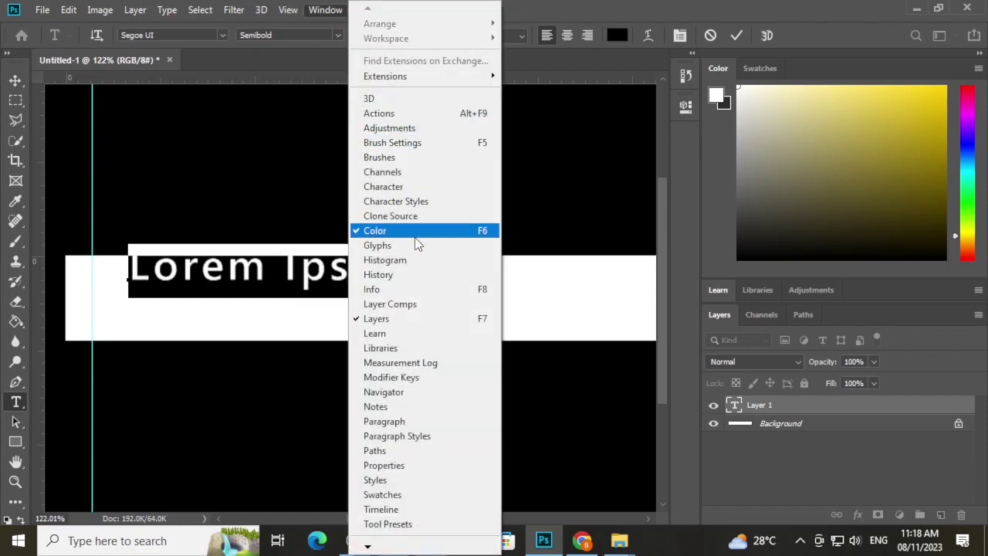
- Open the Character panel and try letter spacing values of 30, 70 and 50
click(938, 8)
click(381, 12)
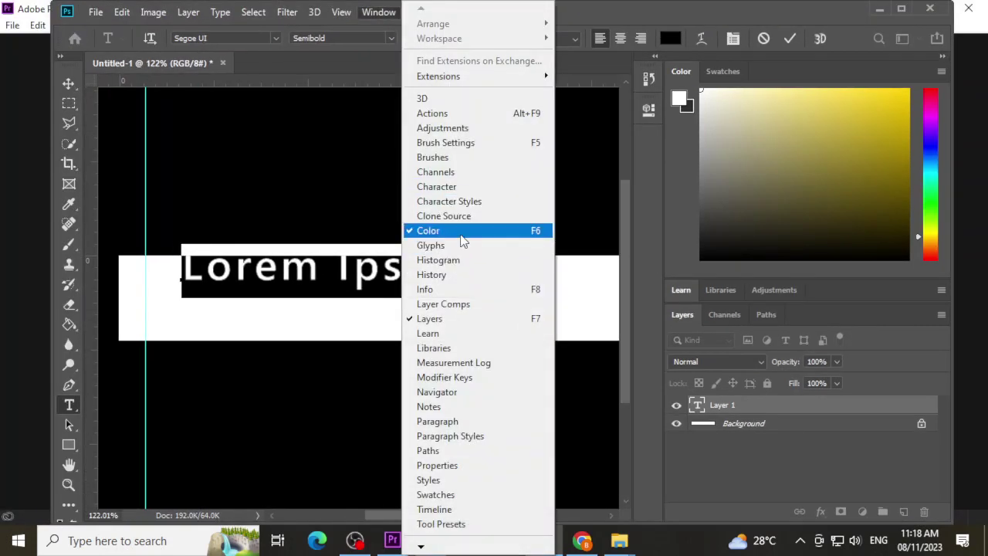
click(471, 189)
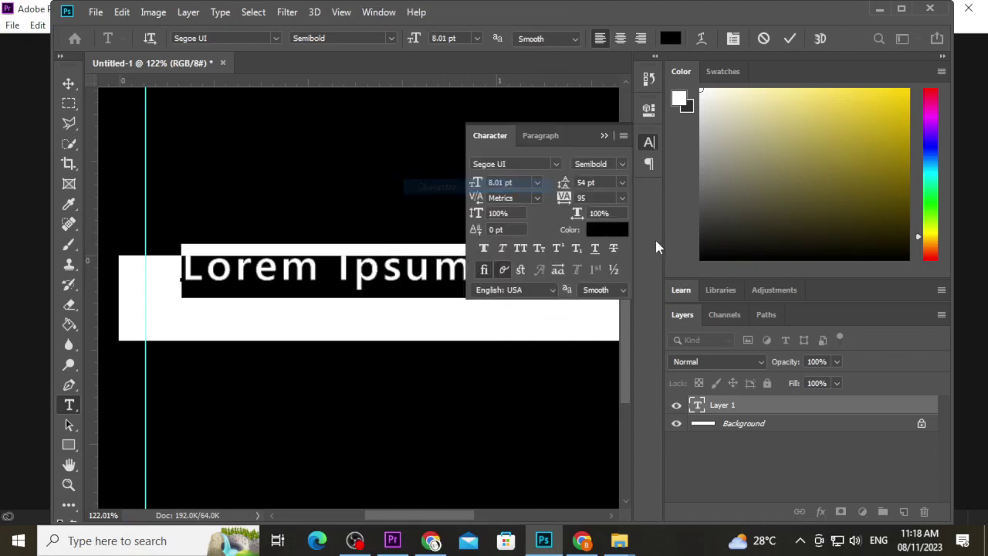
click(579, 198)
text(30)
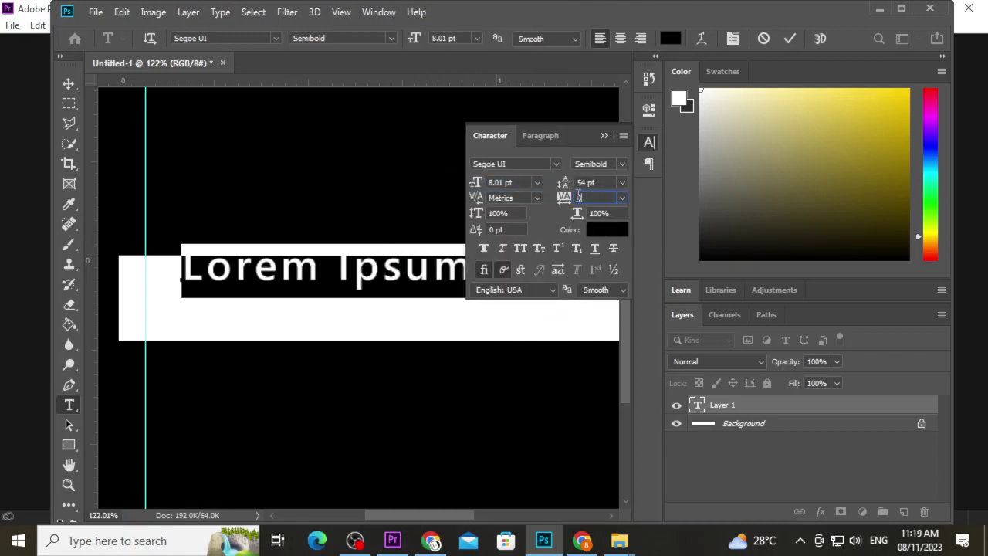
key(Return)
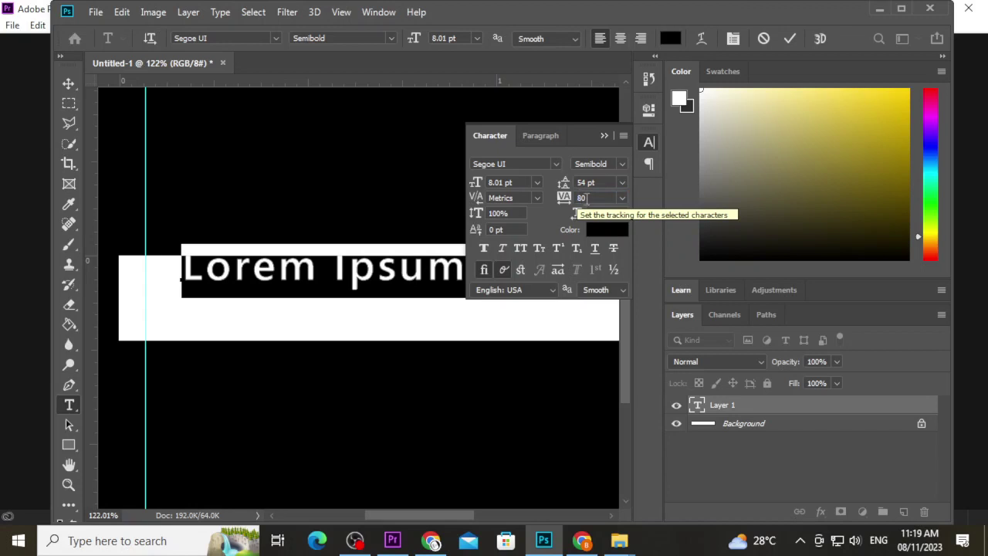
click(572, 201)
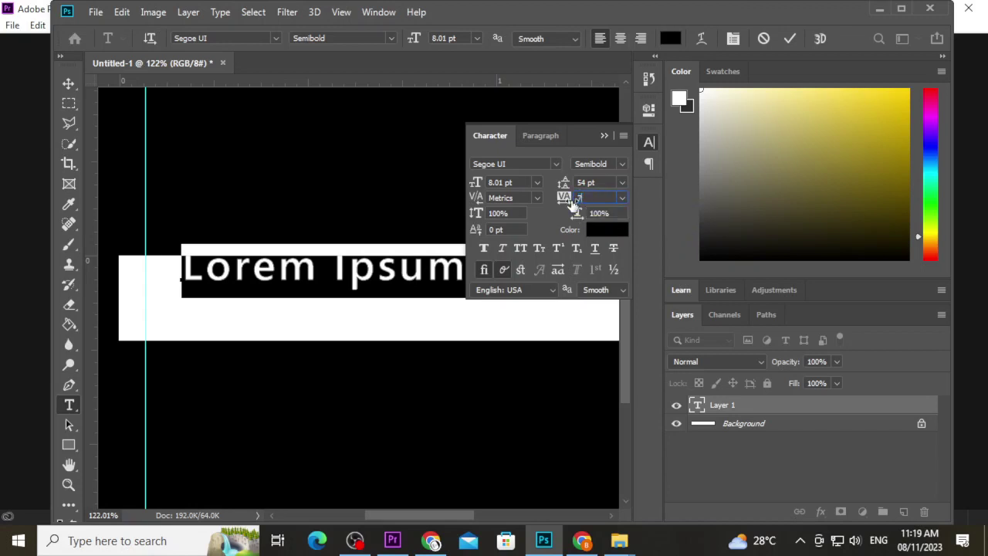
text(70)
key(Return)
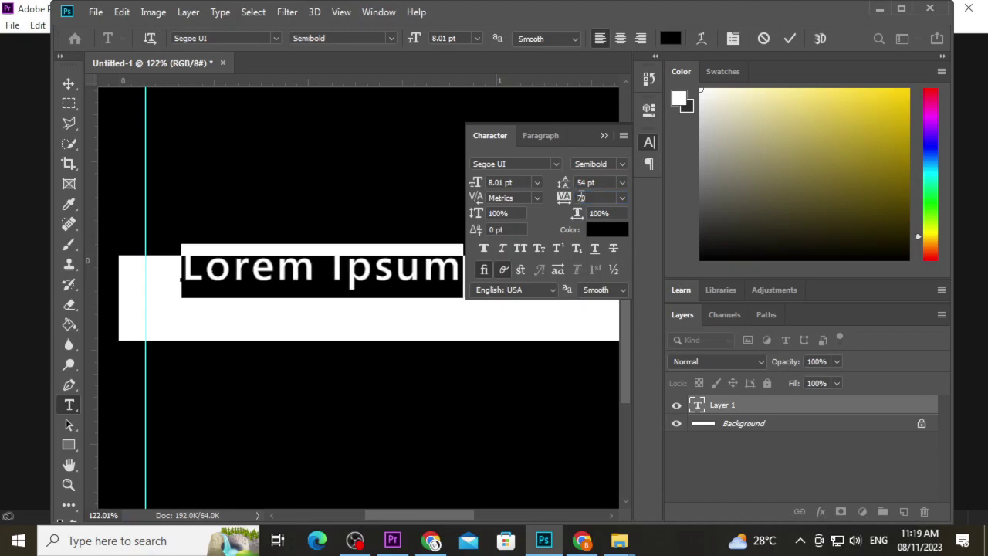
click(573, 201)
text(50)
key(Return)
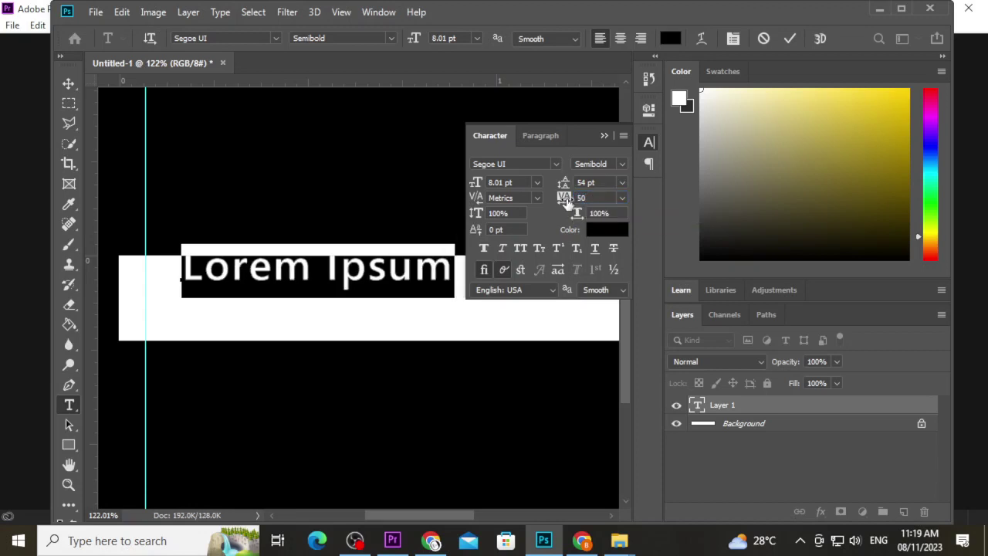
- Try tighter tracking and 10, then settle letter spacing at 0 and commit the text
drag(572, 199, 563, 199)
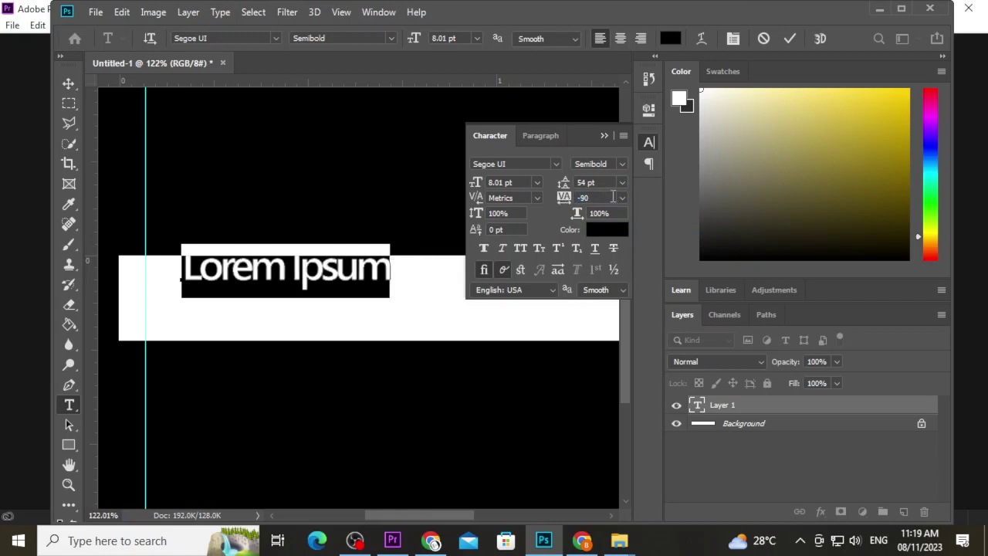
text(-3)
key(Return)
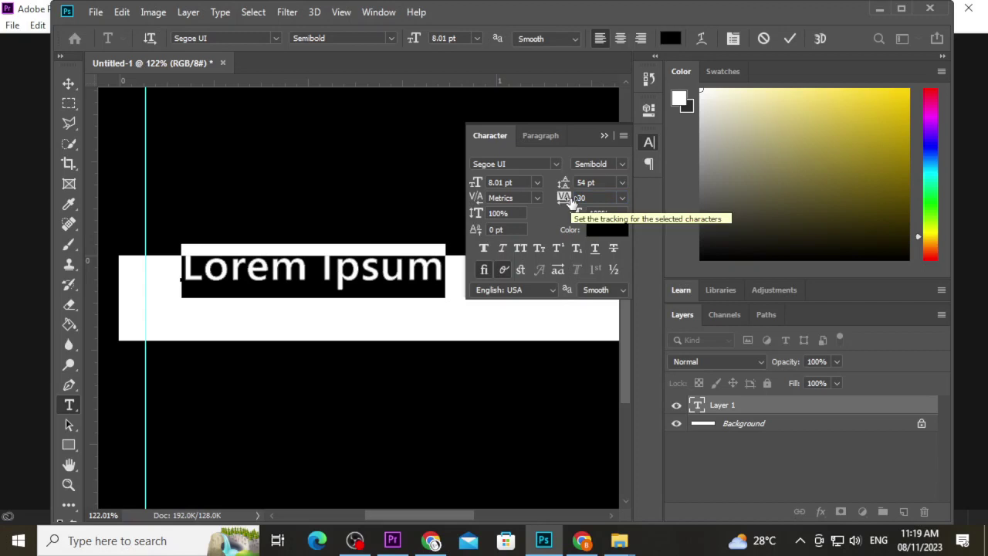
double_click(589, 198)
text(10)
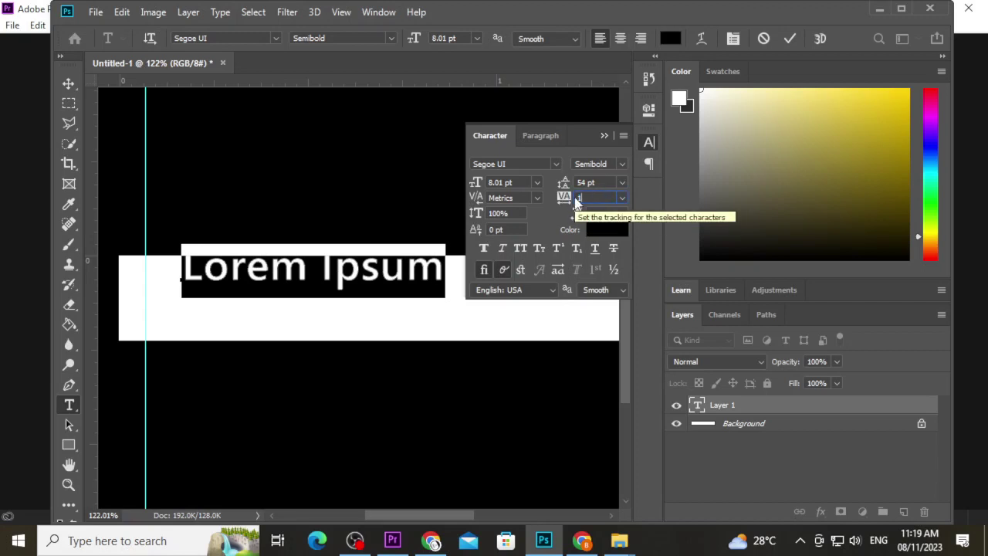
key(Return)
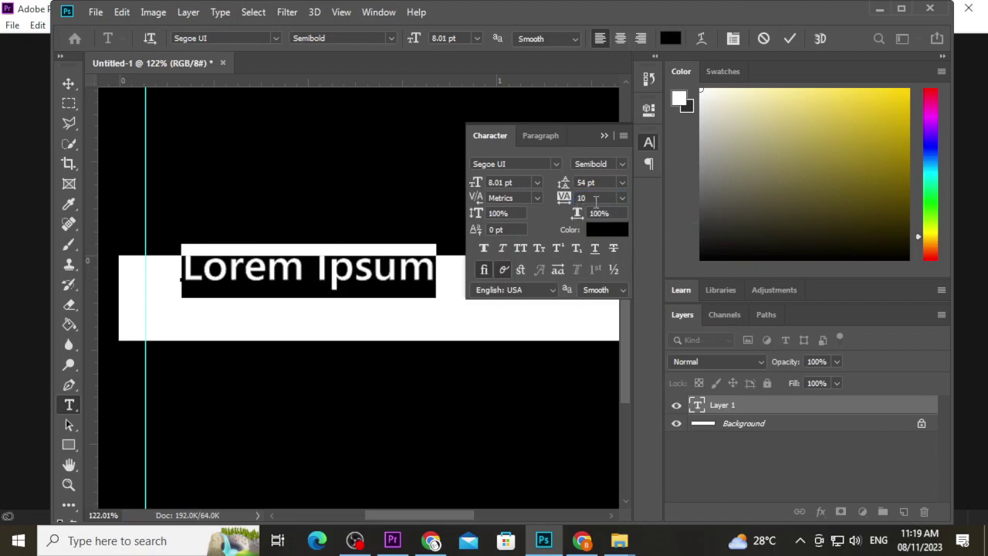
text(0)
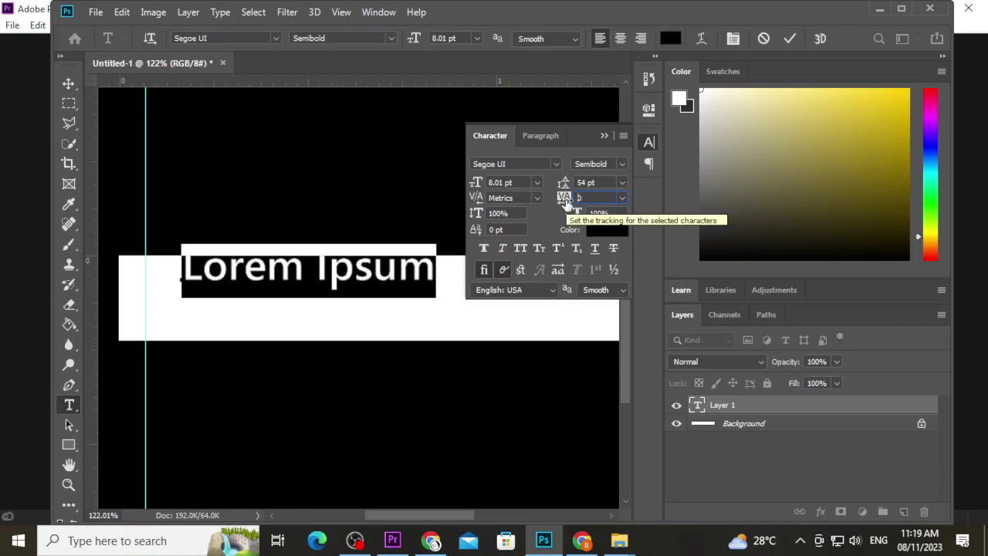
key(Return)
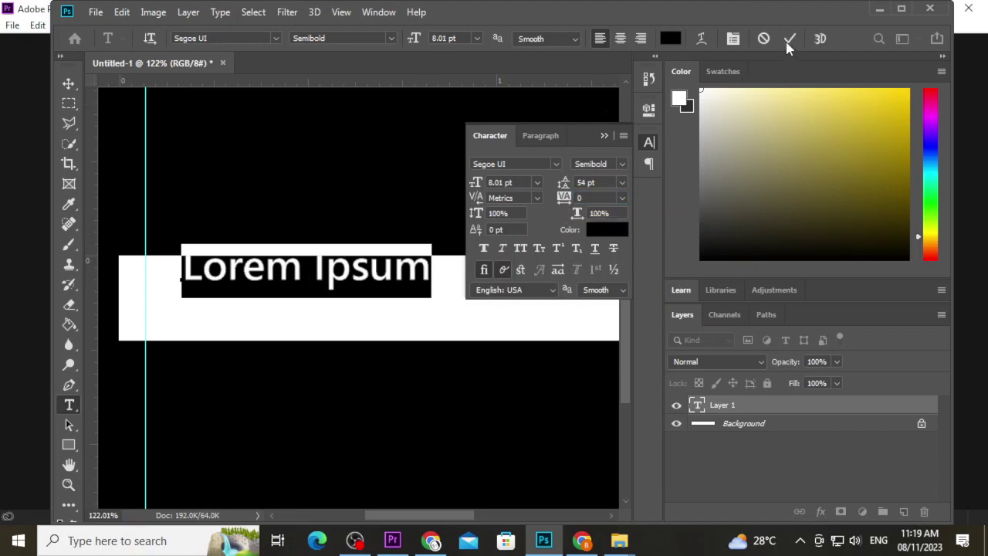
click(787, 45)
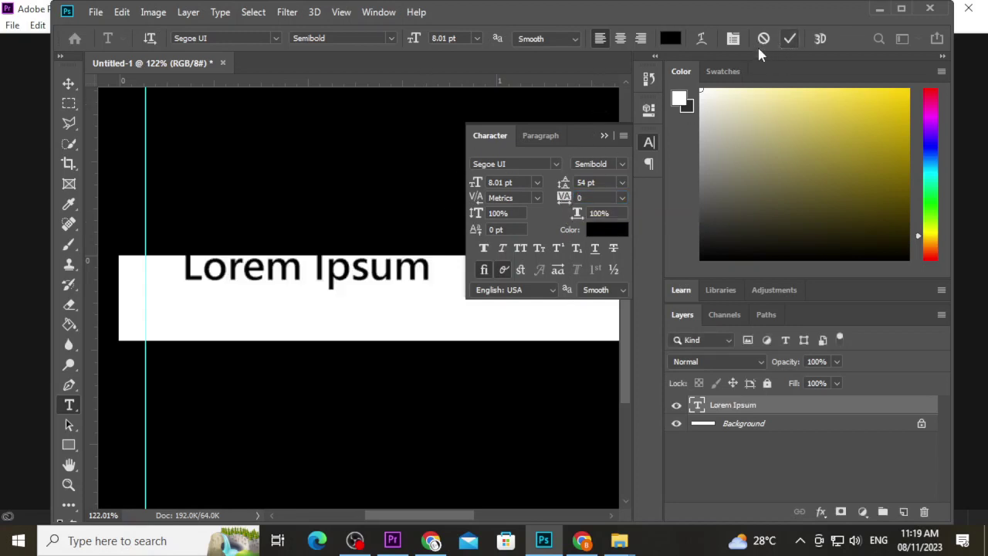
- Move the Lorem Ipsum text left onto the guide and reselect its whole line for editing
click(68, 83)
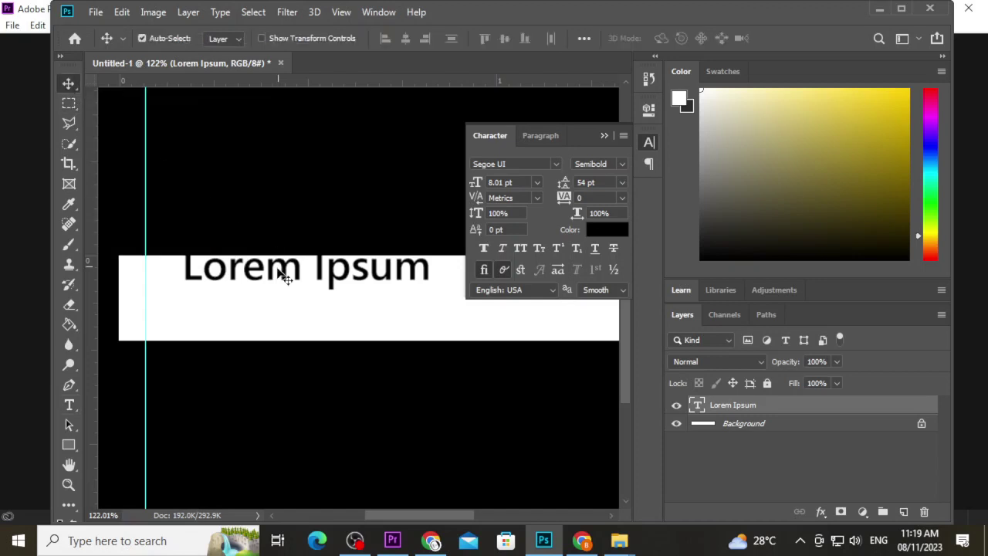
drag(282, 282, 241, 290)
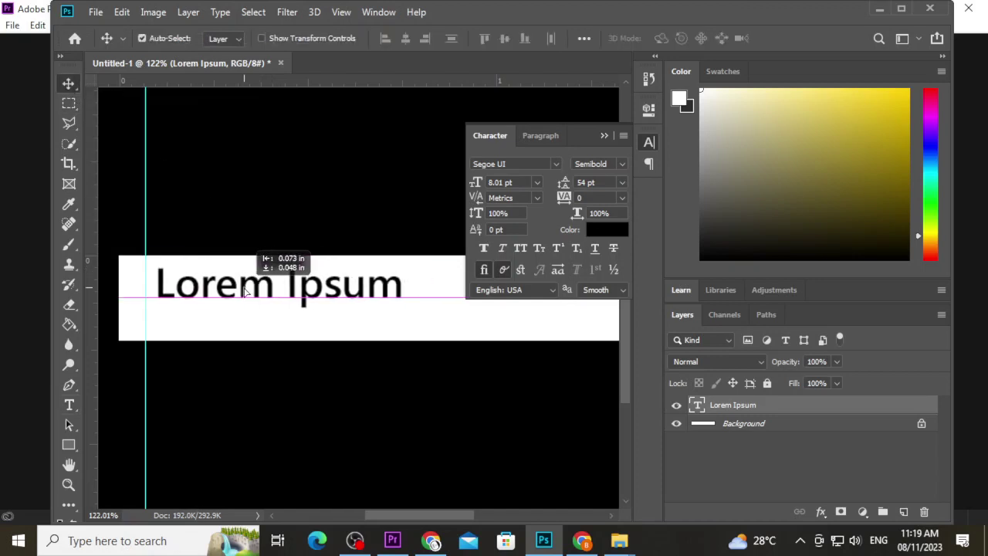
double_click(240, 286)
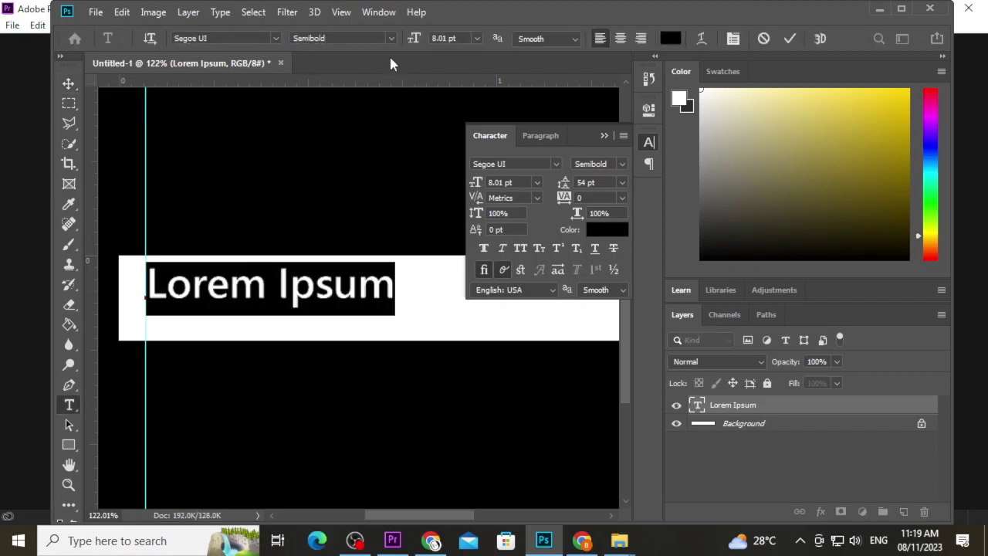
click(605, 136)
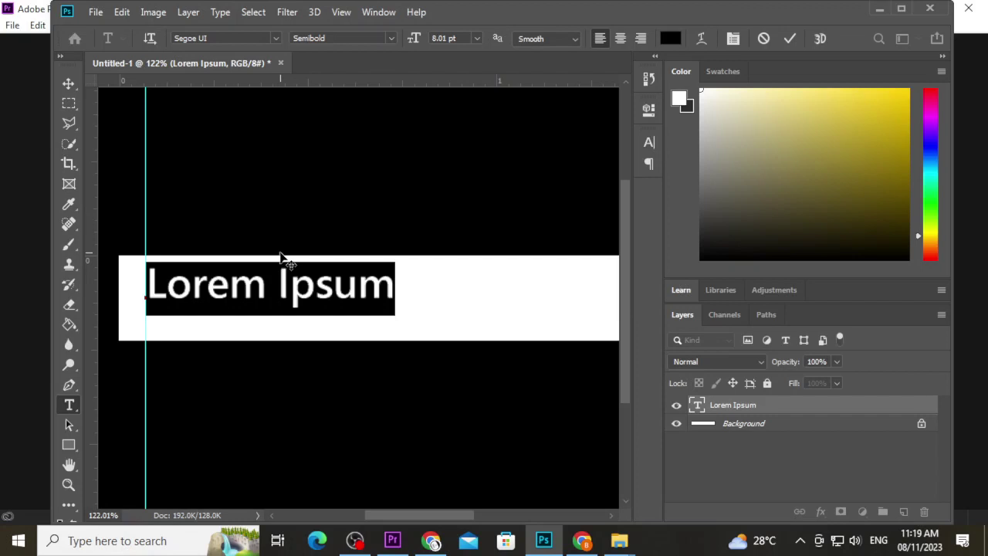
click(309, 284)
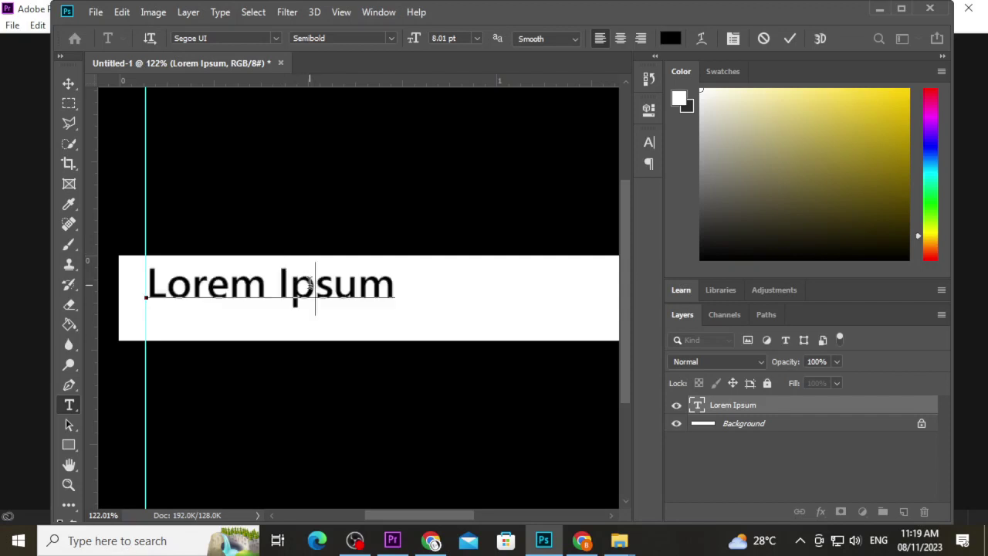
double_click(309, 285)
triple_click(309, 284)
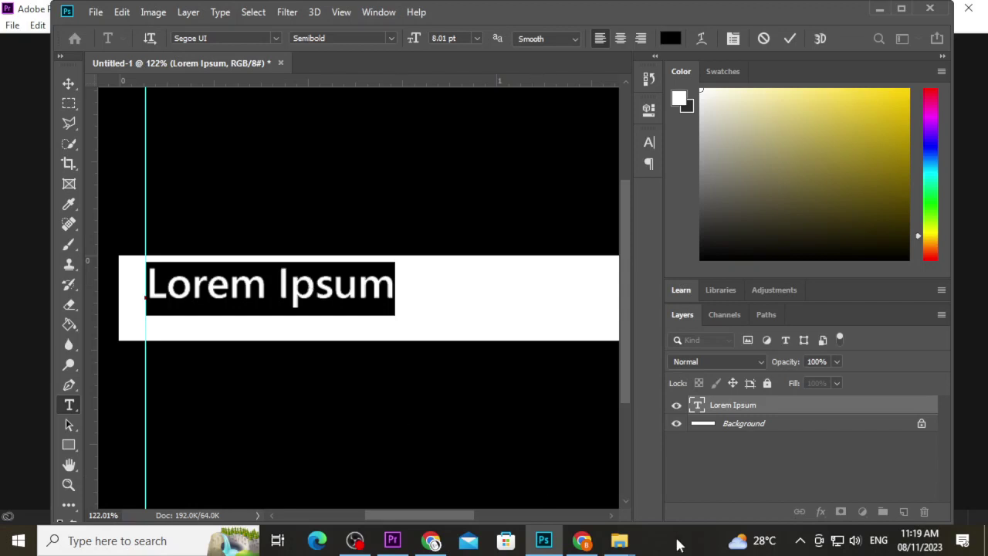
- Copy the tagline 'Nourish Your Skin Naturally' from the ChatGPT chat and return to Photoshop
click(437, 541)
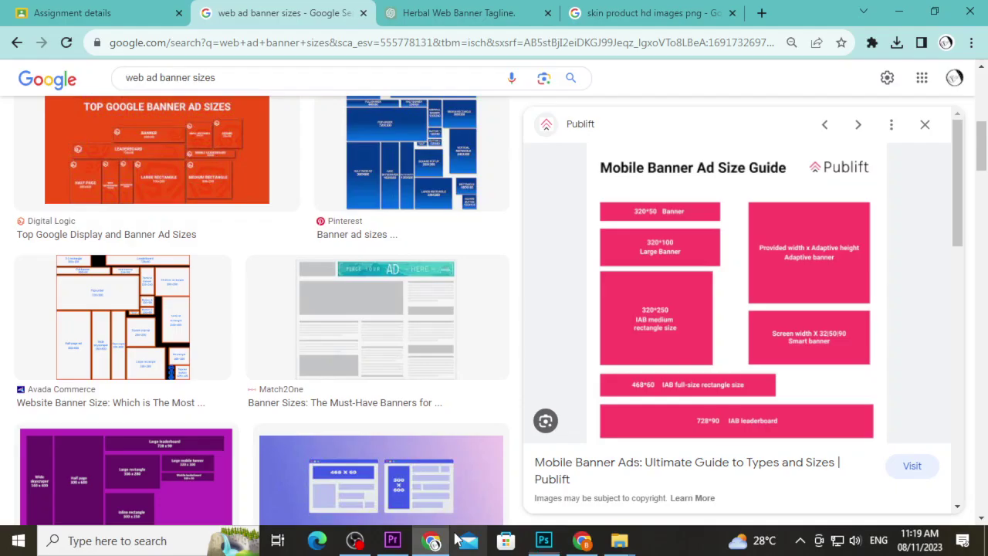
click(452, 14)
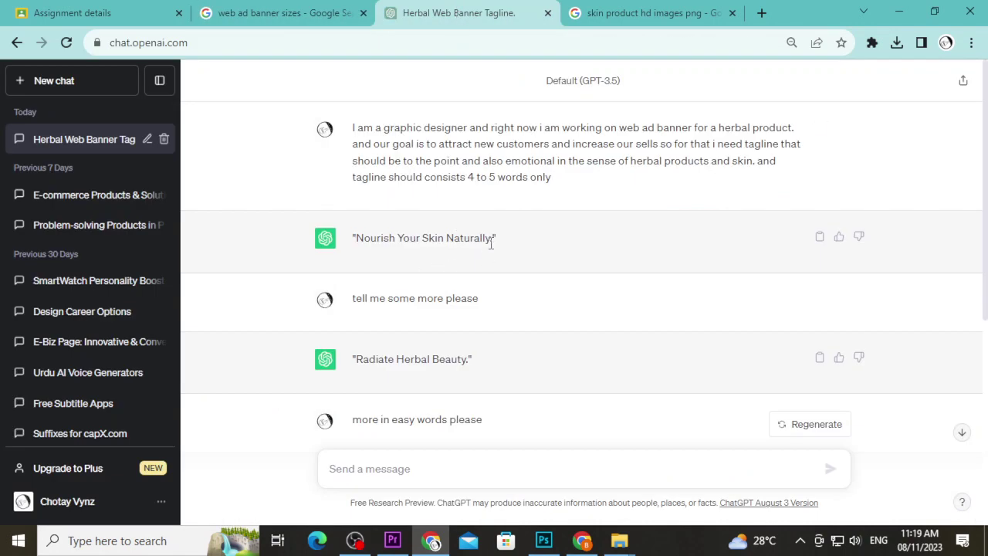
drag(490, 244, 358, 241)
key(ctrl+c)
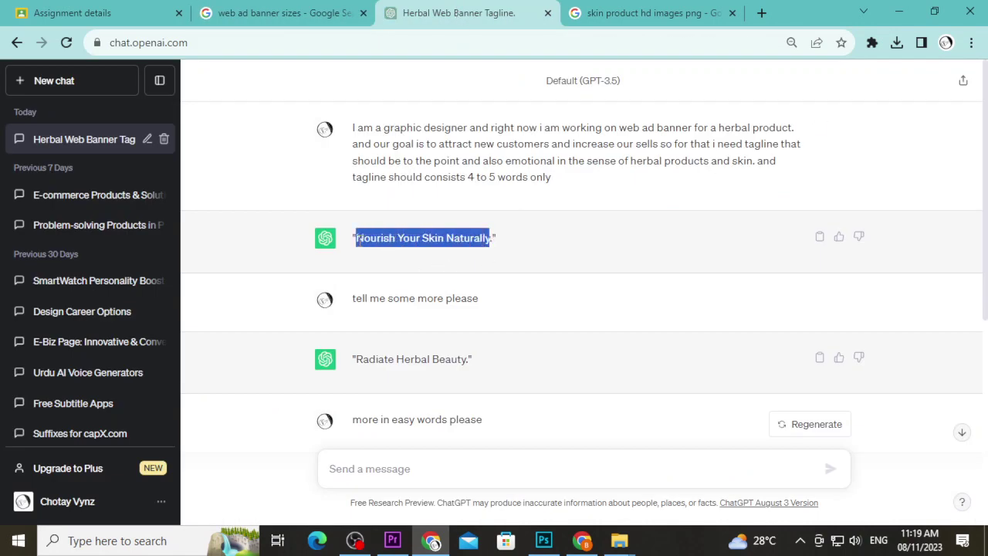
click(550, 543)
- Paste the tagline over the placeholder, set it to 5 pt, and commit
key(ctrl+v)
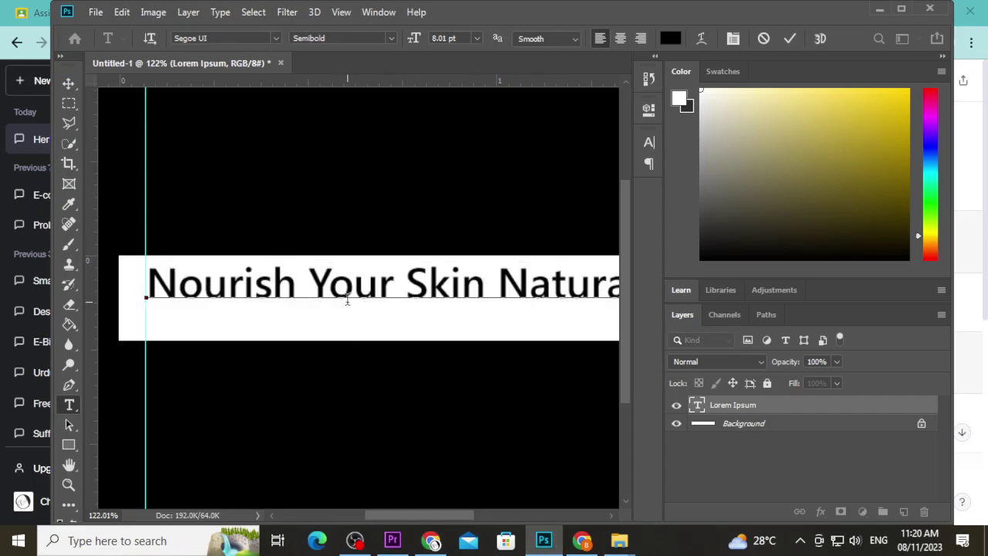
triple_click(347, 289)
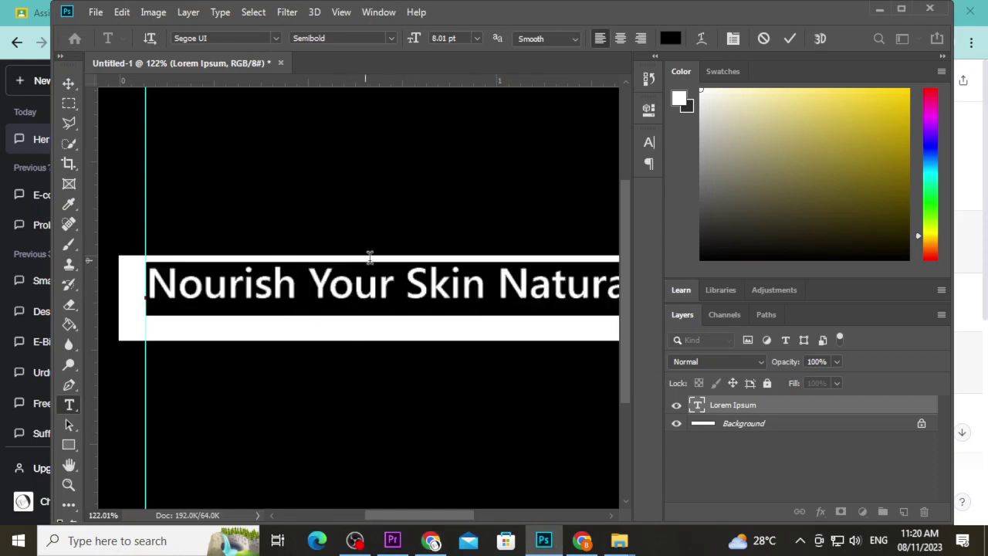
click(433, 39)
text(5)
key(Return)
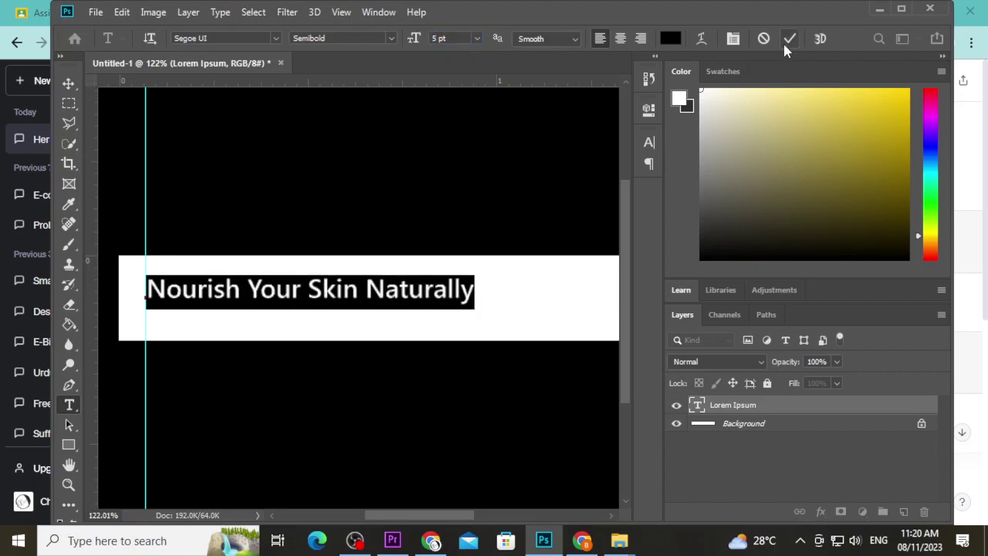
click(789, 38)
- Nudge the tagline slightly upward with the Move tool
key(v)
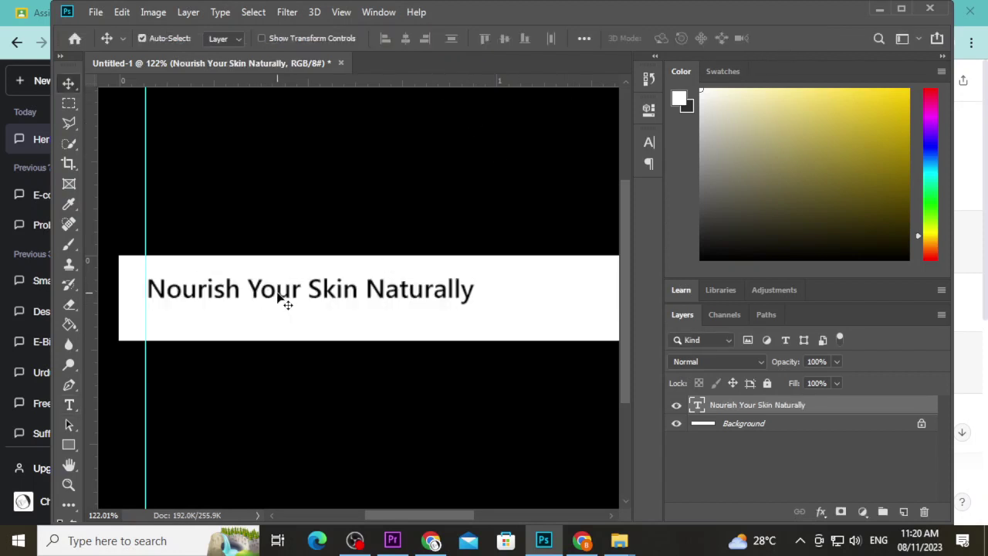
key(Up)
key(Up)
key(Up)
key(Up)
key(Up)
key(Left)
key(Left)
key(Up)
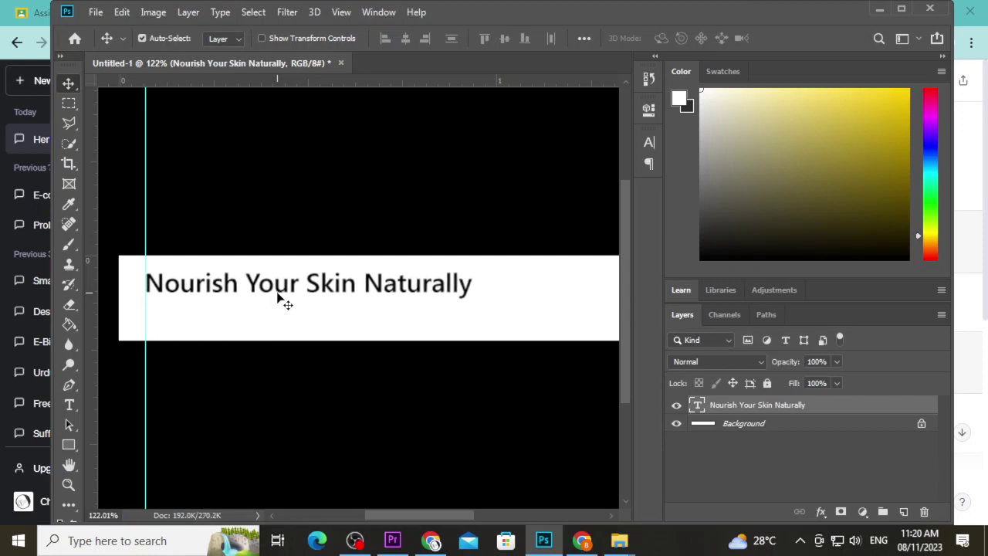
key(Up)
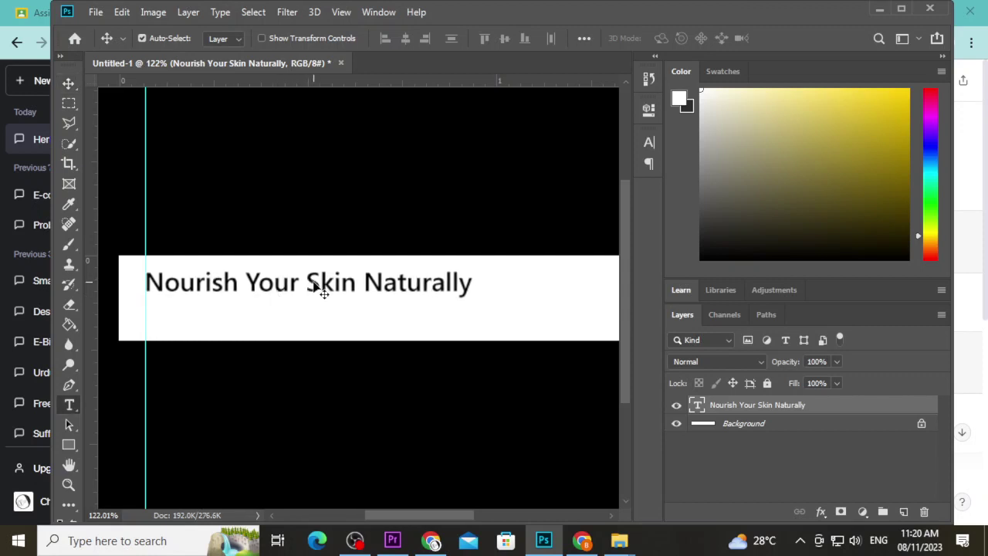
- Delete 'Skin Naturally' so the text reads 'Nourish Your'
key(t)
click(308, 287)
key(shift+End)
key(Delete)
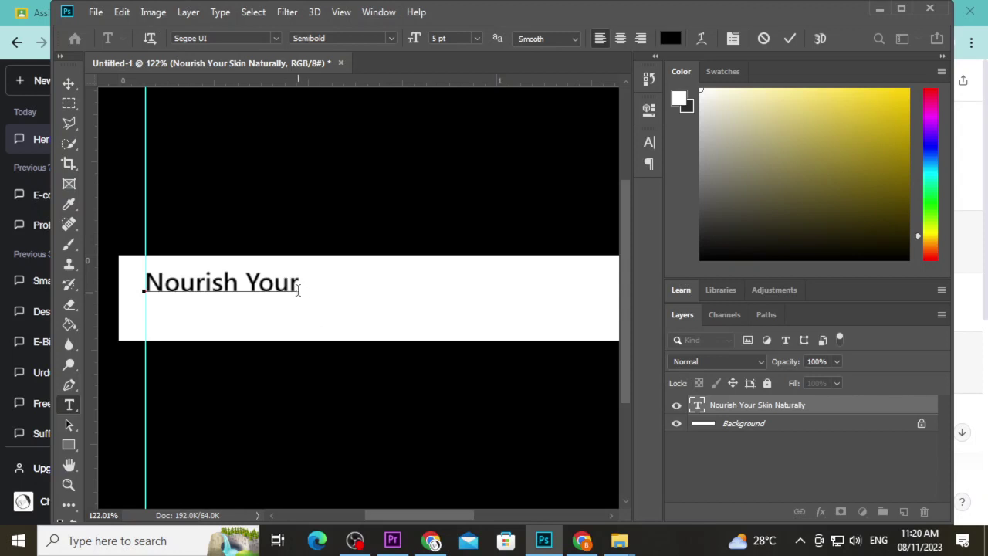
double_click(298, 288)
click(298, 289)
click(295, 288)
scroll(271, 340, down, 1)
scroll(271, 339, up, 1)
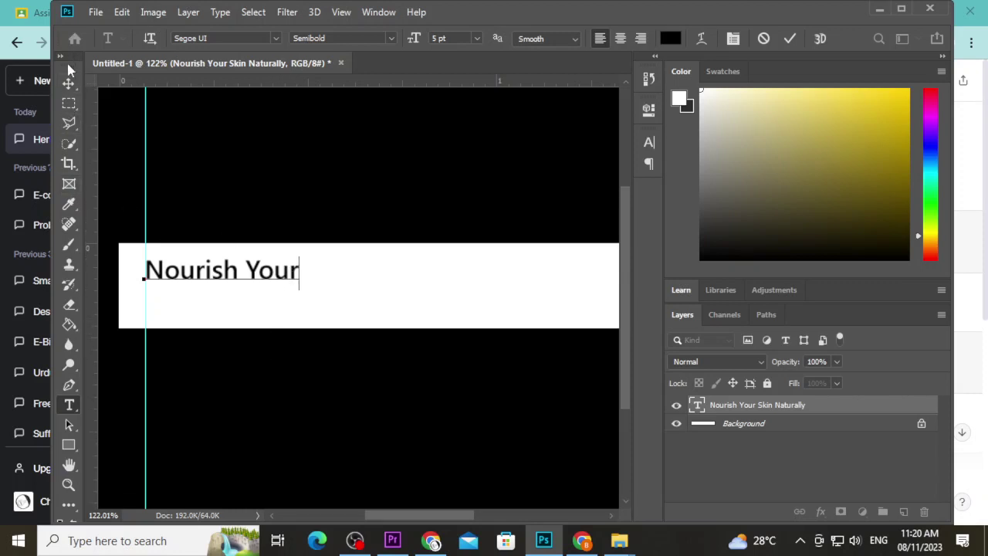
- Move the tagline back onto the white band and try reducing its line spacing
click(68, 82)
mouse_move(216, 282)
mouse_down()
mouse_move(220, 206)
mouse_move(228, 309)
mouse_up()
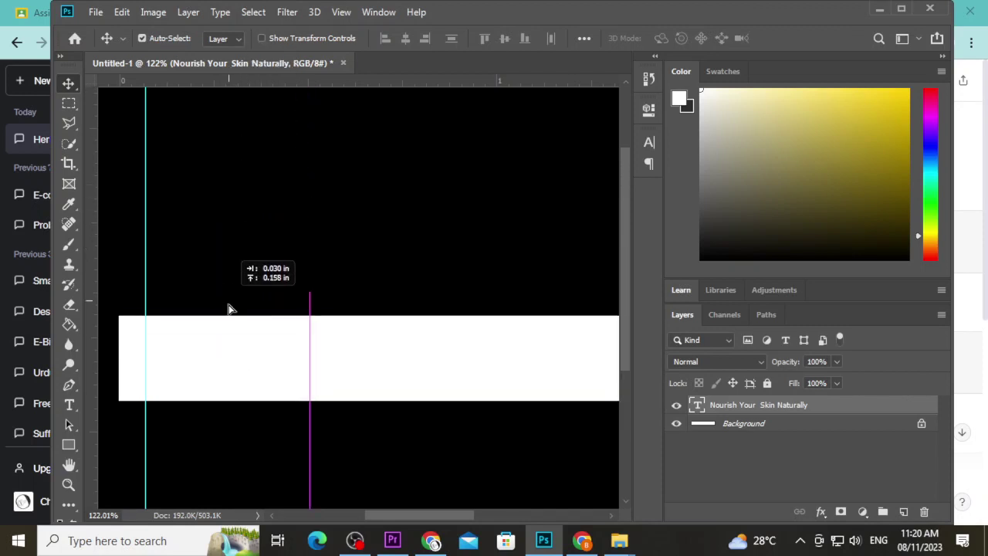
drag(228, 309, 241, 357)
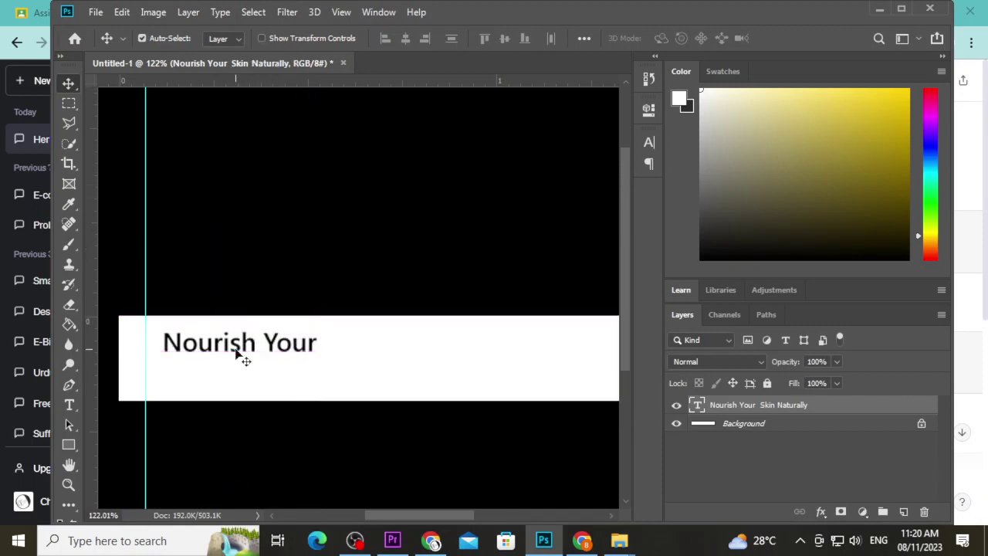
key(t)
click(231, 344)
triple_click(232, 344)
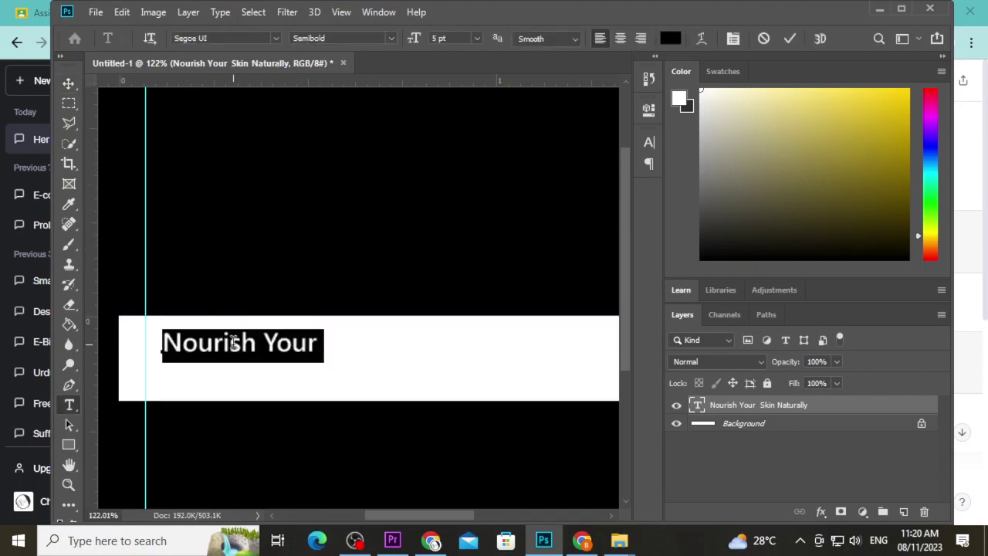
click(230, 343)
triple_click(231, 343)
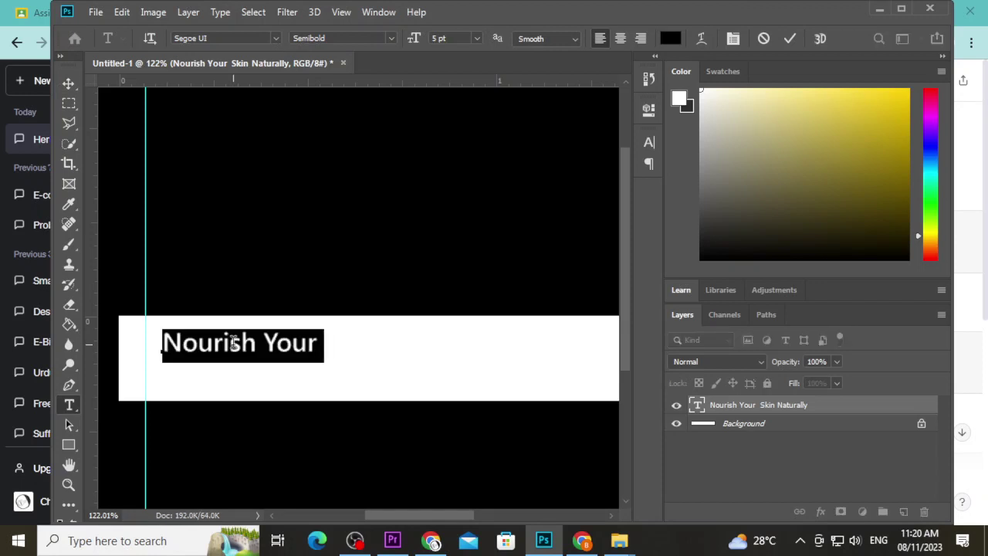
click(652, 143)
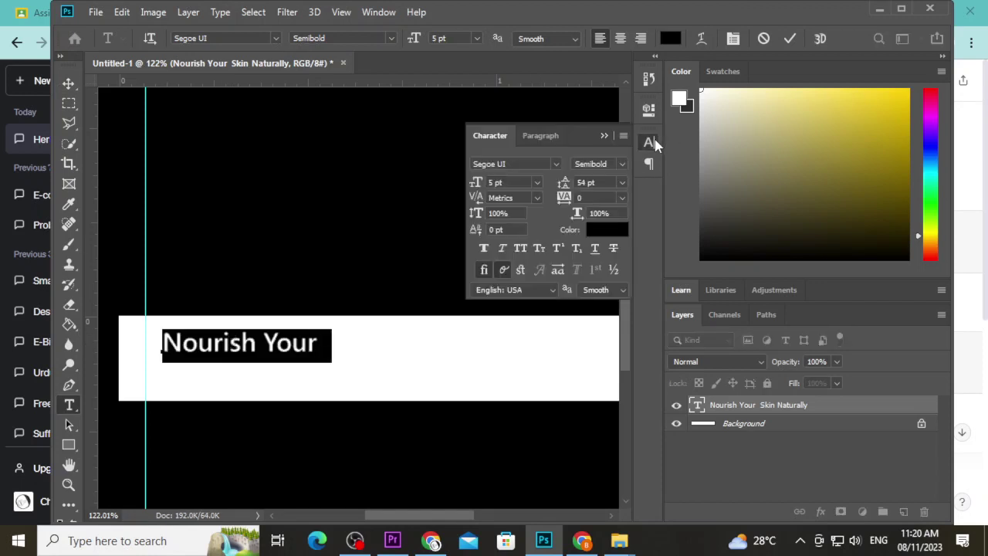
drag(561, 188, 524, 189)
click(452, 356)
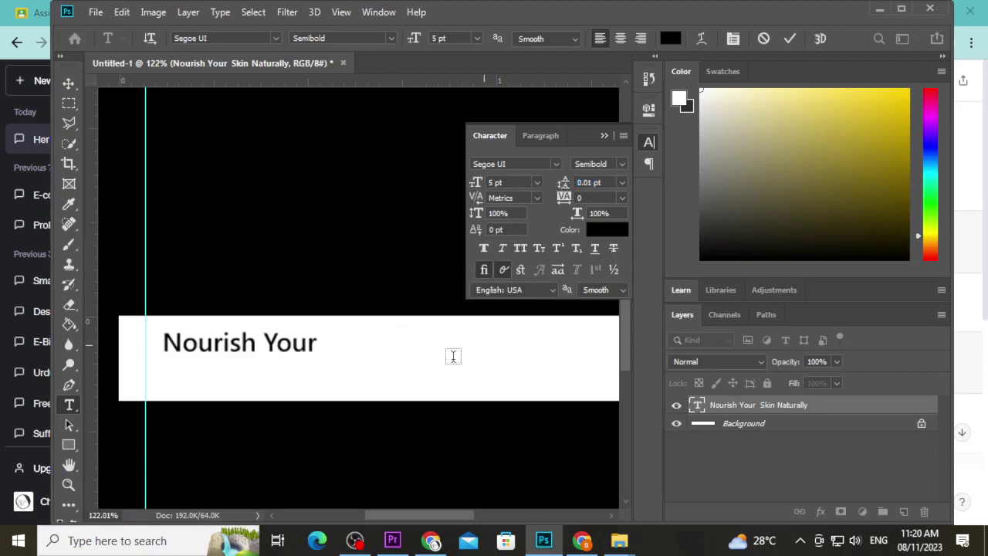
- Undo to restore the full tagline and break 'Skin Naturally' onto a second line
click(283, 347)
triple_click(283, 347)
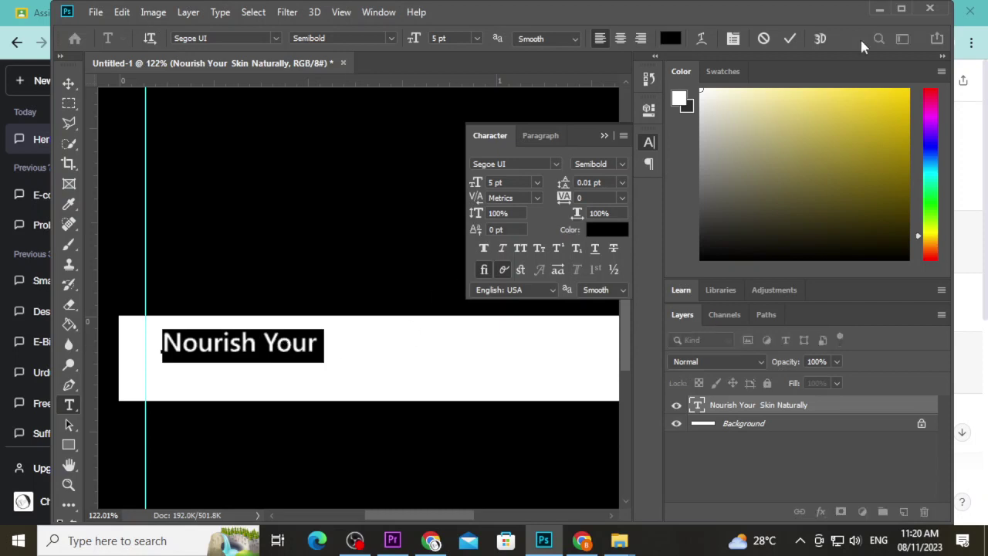
click(790, 38)
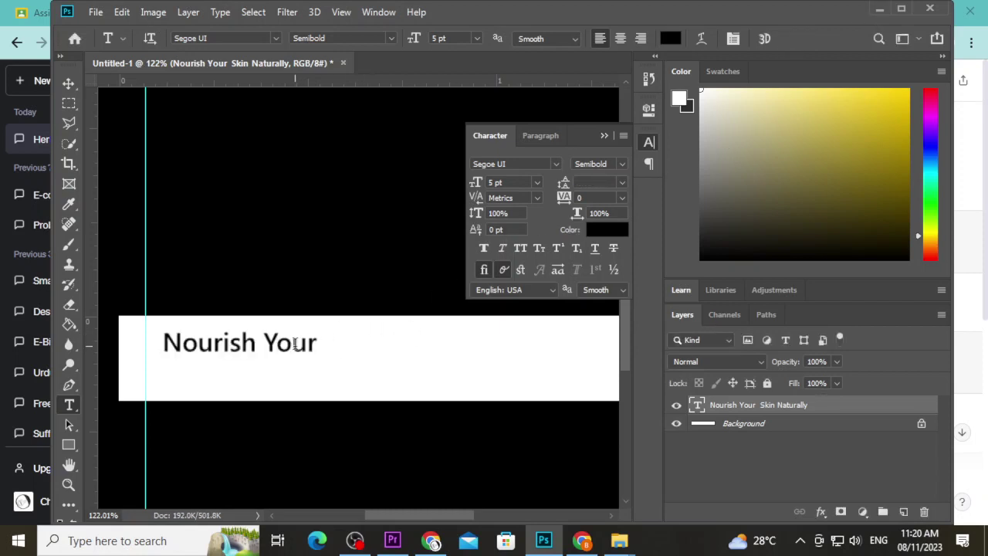
key(ctrl+z)
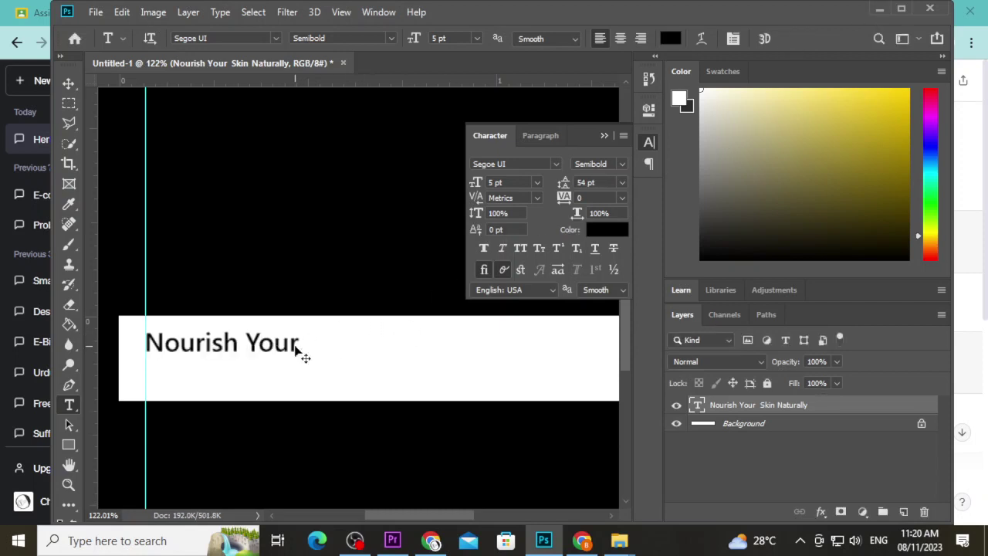
key(ctrl+z)
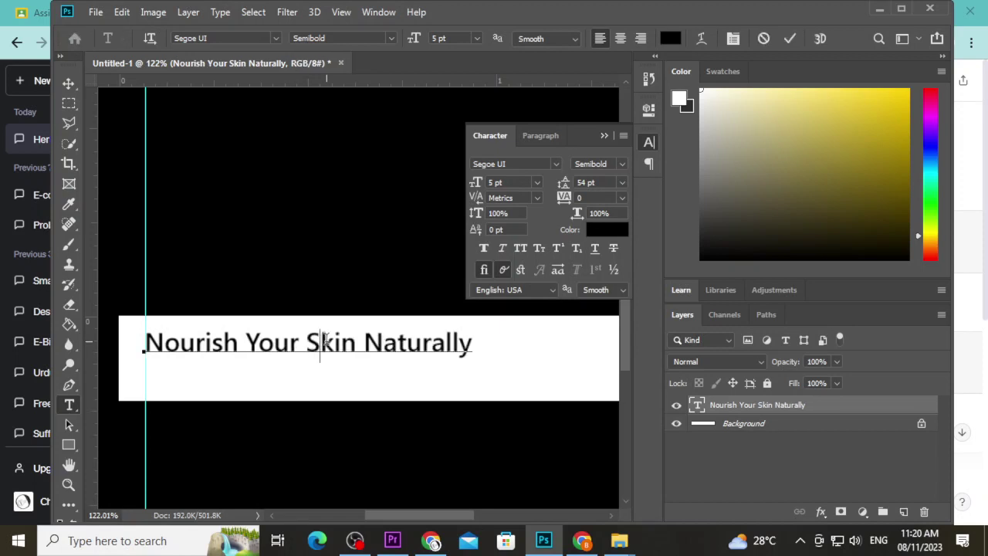
triple_click(325, 340)
click(585, 182)
text(3)
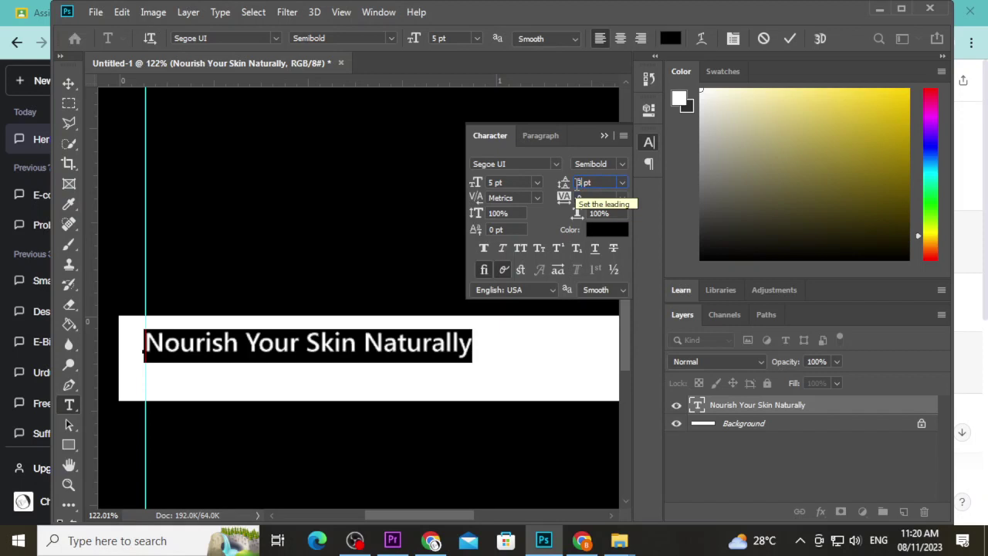
click(326, 342)
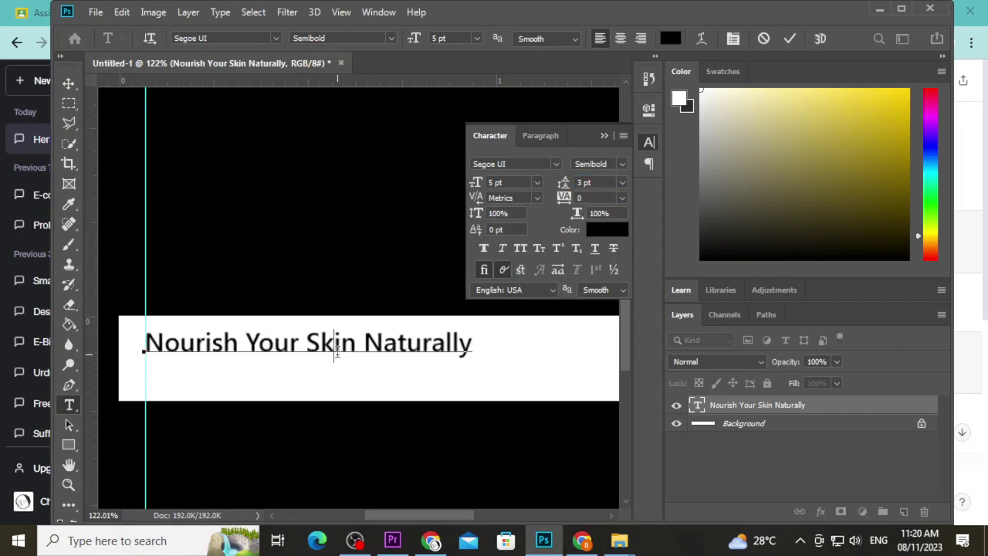
click(310, 340)
key(Return)
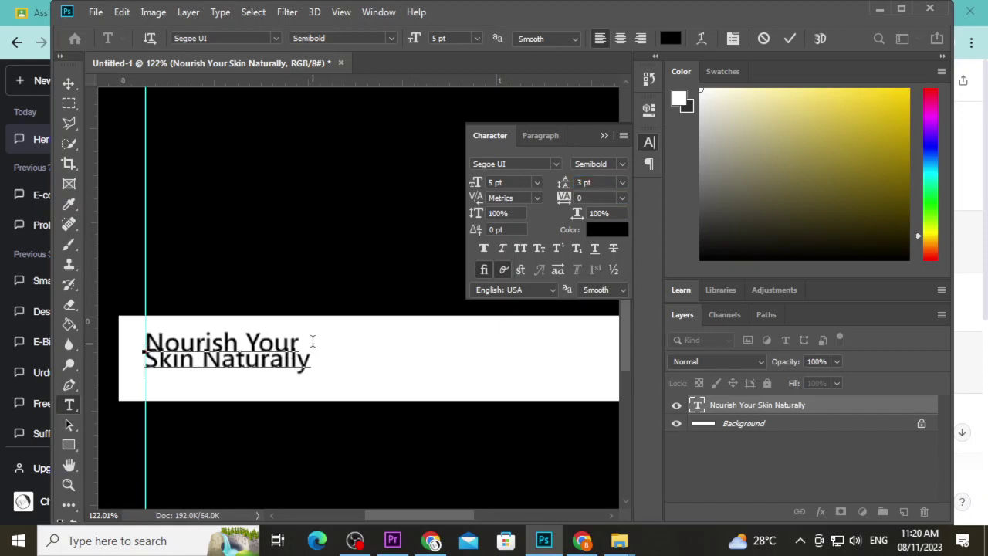
- Widen the spacing between the two tagline lines and commit
click(566, 183)
drag(310, 360, 175, 345)
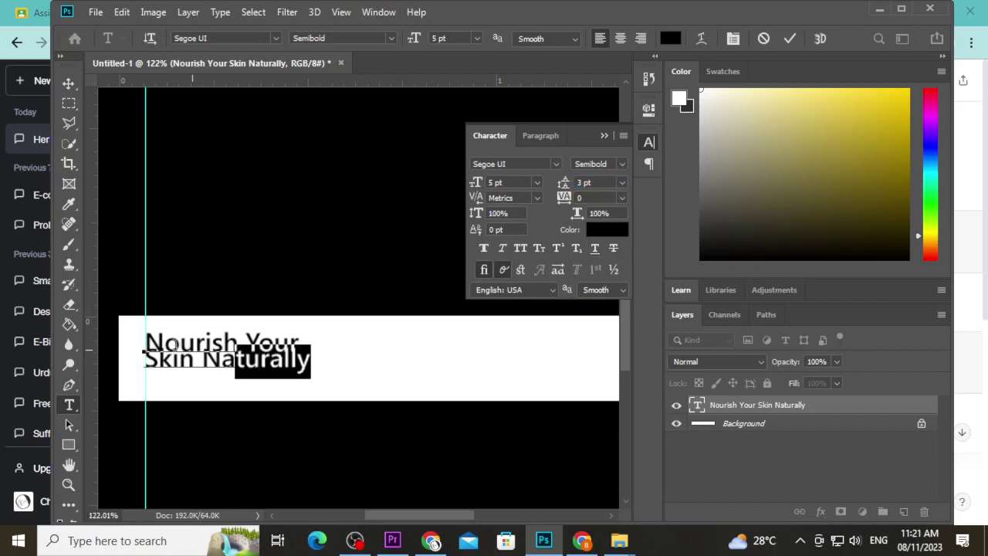
key(ctrl+a)
click(565, 187)
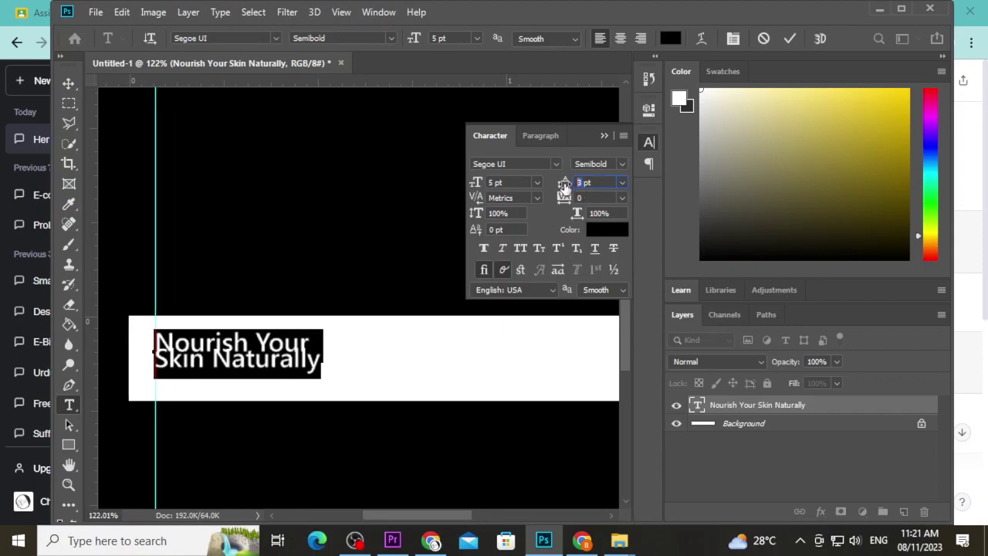
text(7)
key(Return)
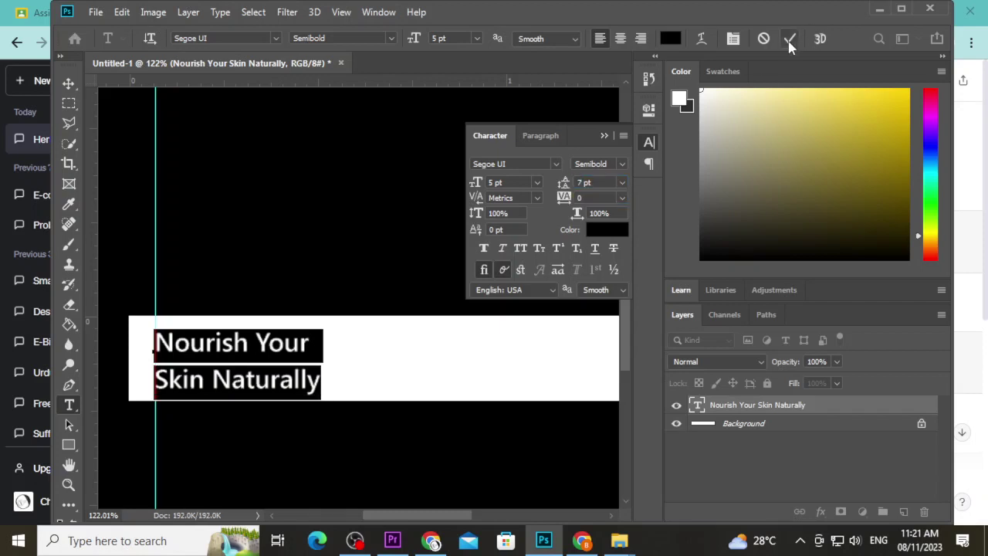
click(789, 40)
- Set the tagline leading to 6 pt, commit, and nudge it slightly up
mouse_move(317, 377)
mouse_down()
mouse_move(264, 347)
mouse_move(150, 327)
mouse_up()
click(580, 183)
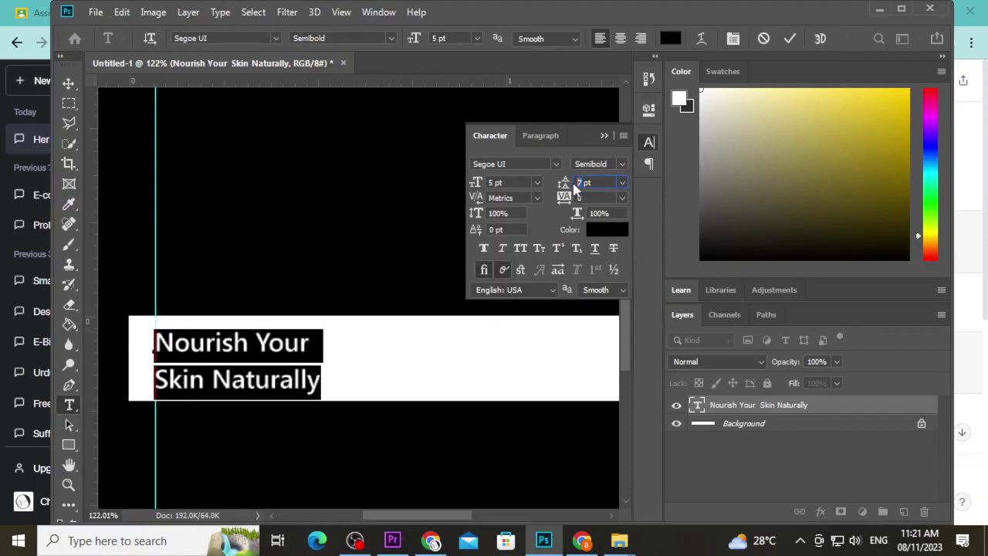
text(6)
key(Return)
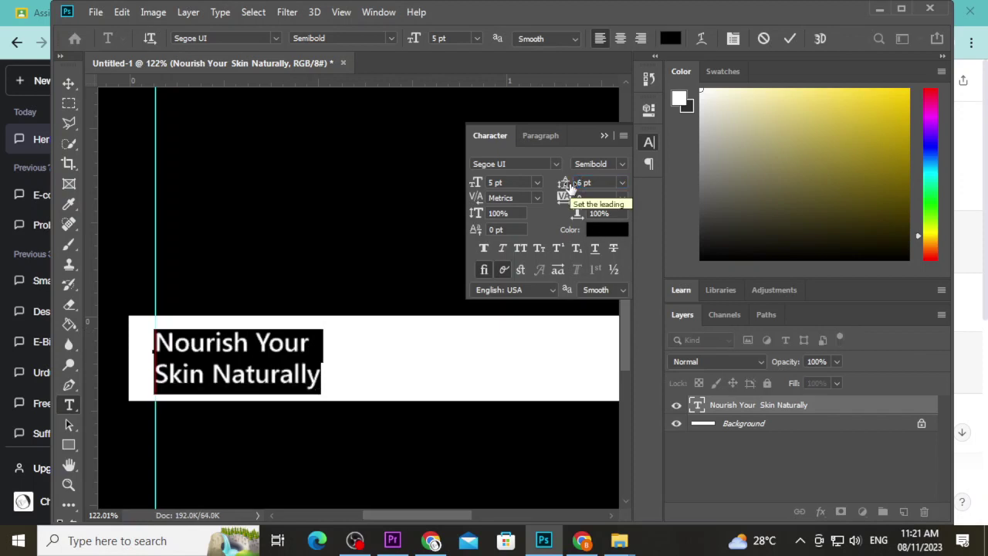
click(791, 38)
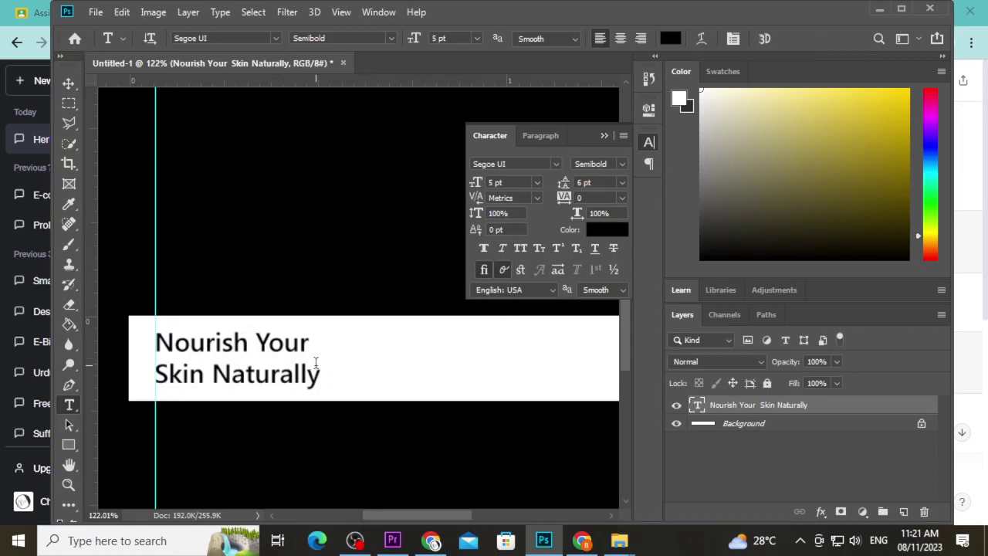
key(v)
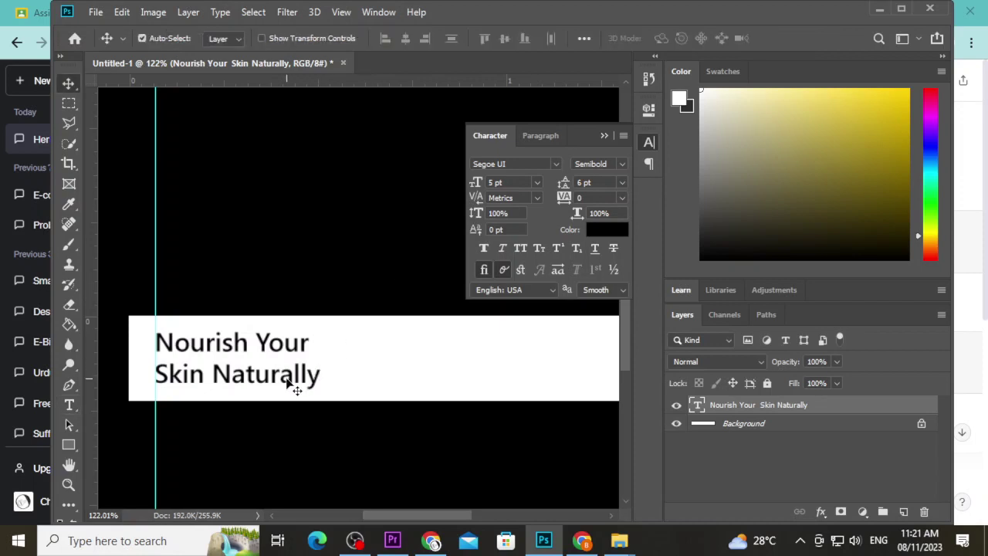
key(Up)
key(Up)
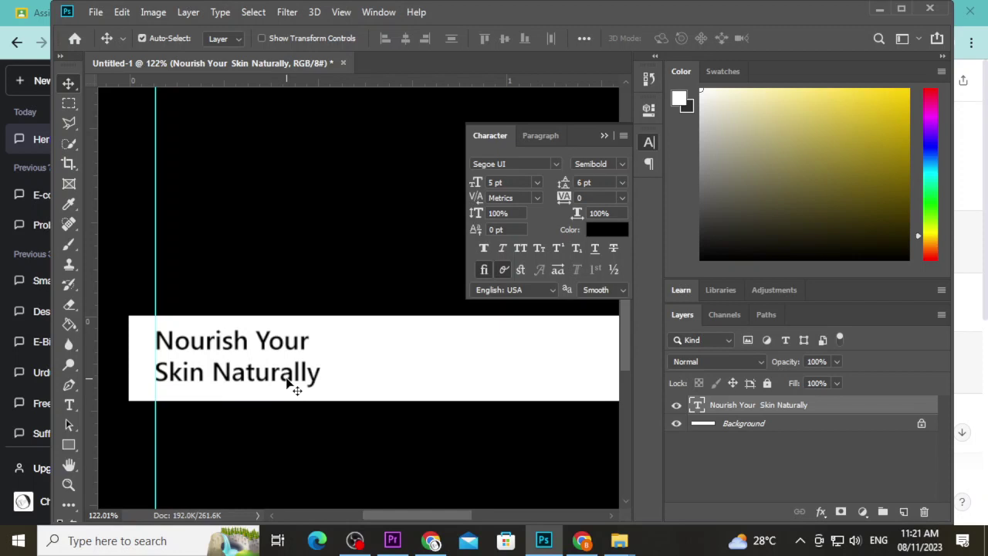
key(Up)
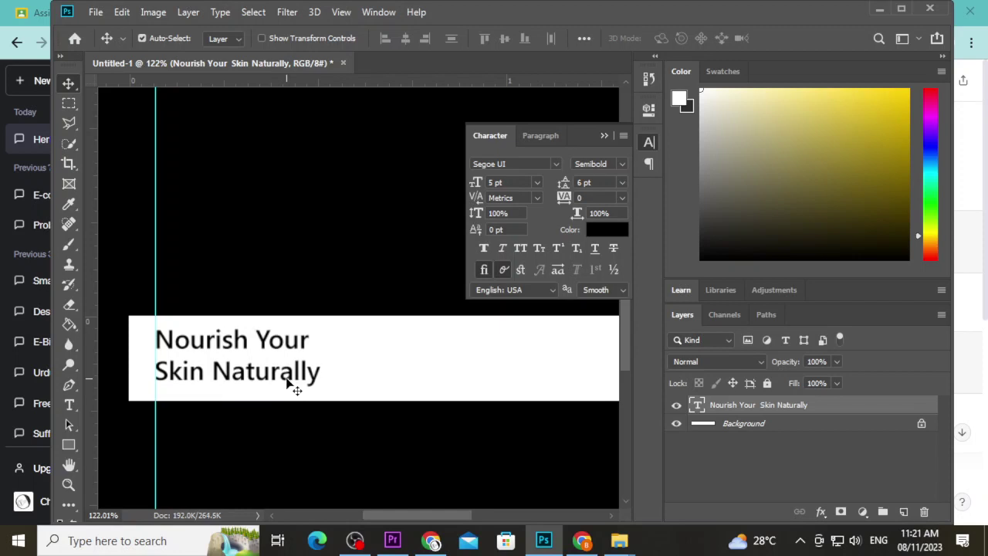
- Change the tagline's font style to Segoe UI Bold
key(t)
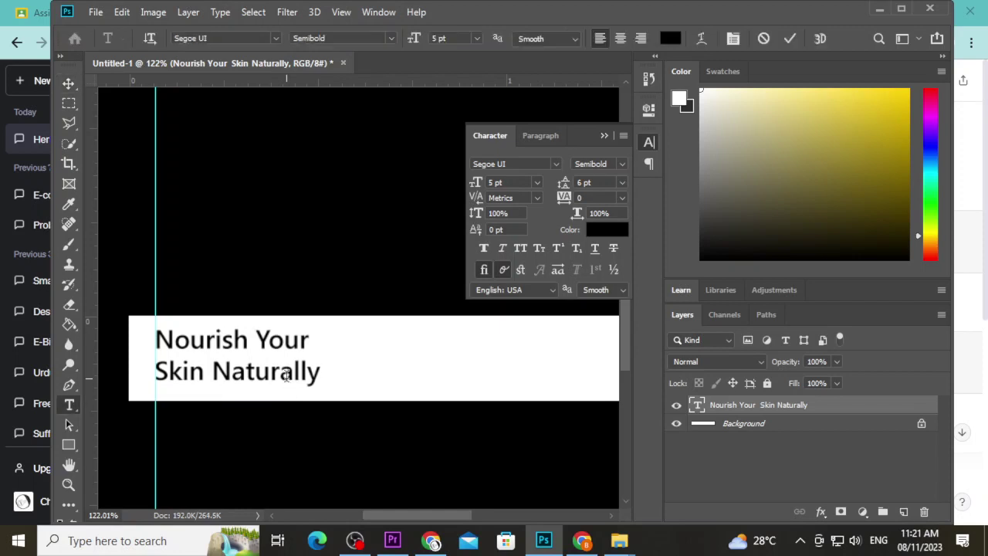
key(Return)
click(391, 39)
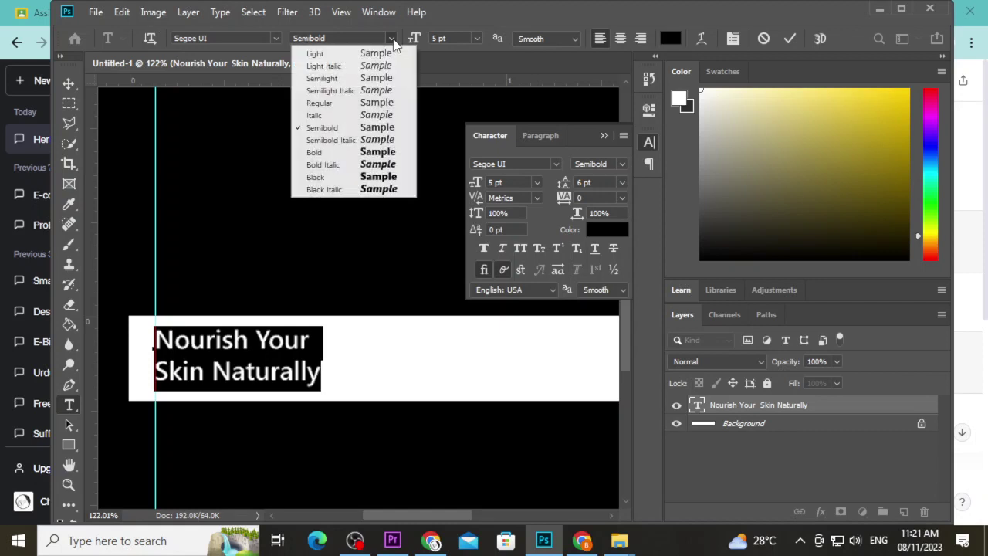
click(382, 152)
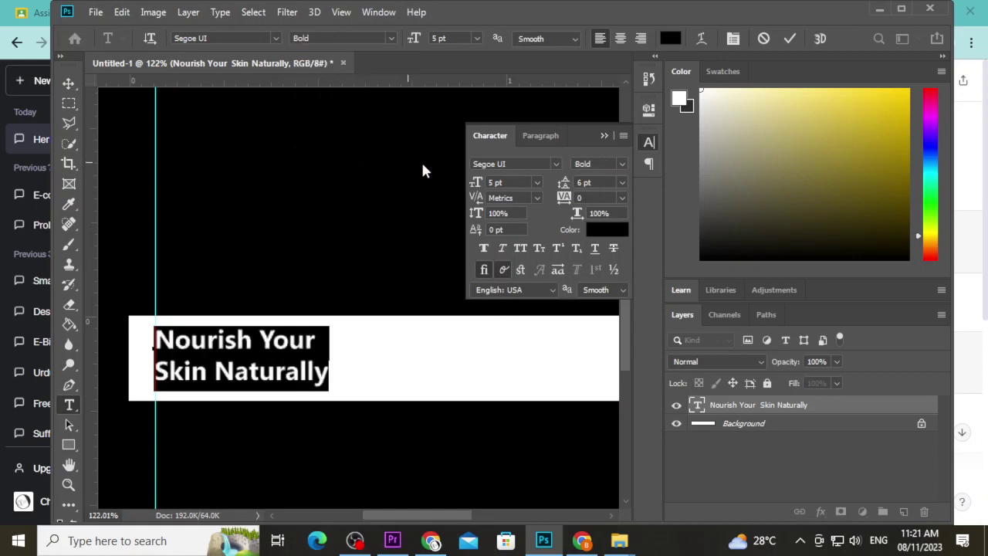
click(788, 38)
- Select the tagline with the Background layer and align their vertical centres
key(v)
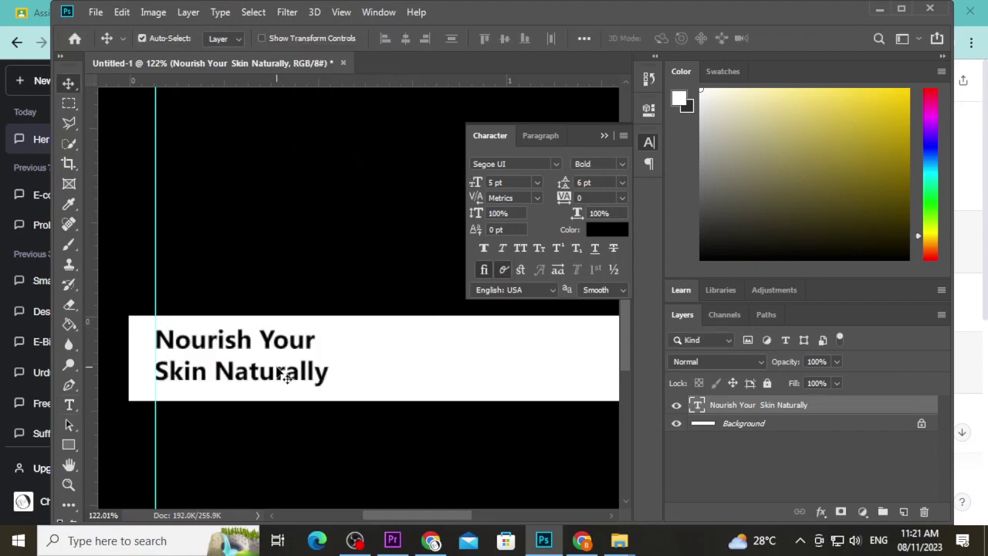
shift+click(801, 431)
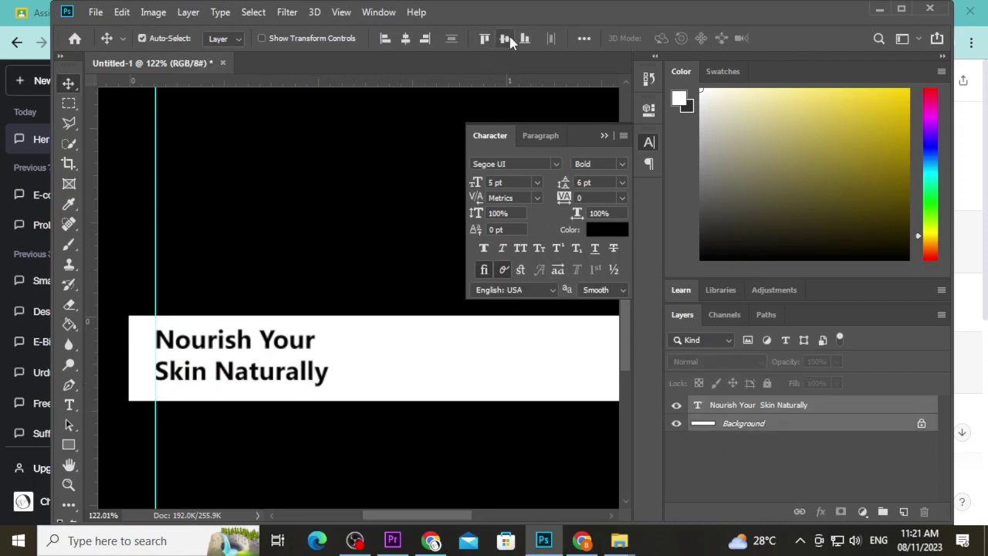
click(509, 41)
click(399, 180)
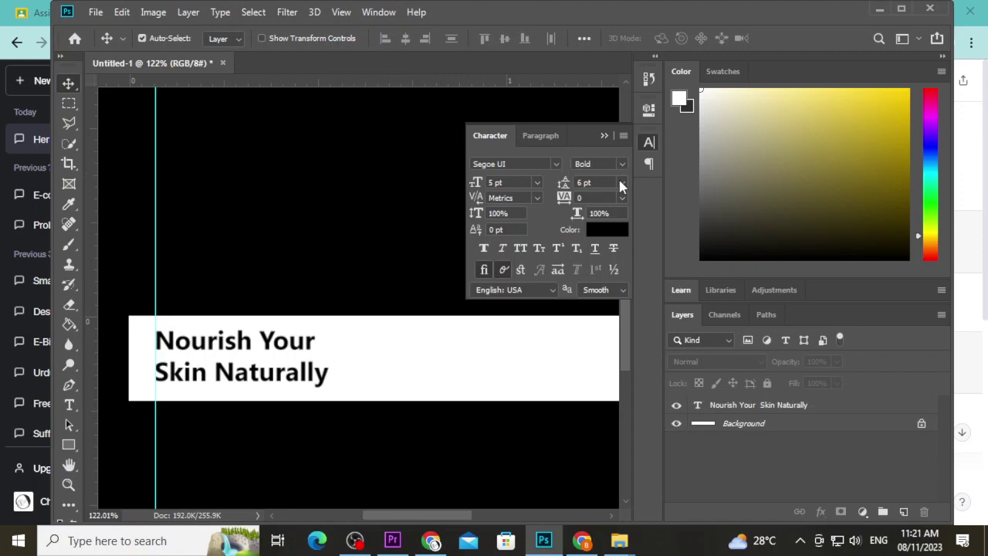
click(603, 136)
- Drag vertical guides to the banner's centre and just inside its right edge
scroll(342, 309, right, 3)
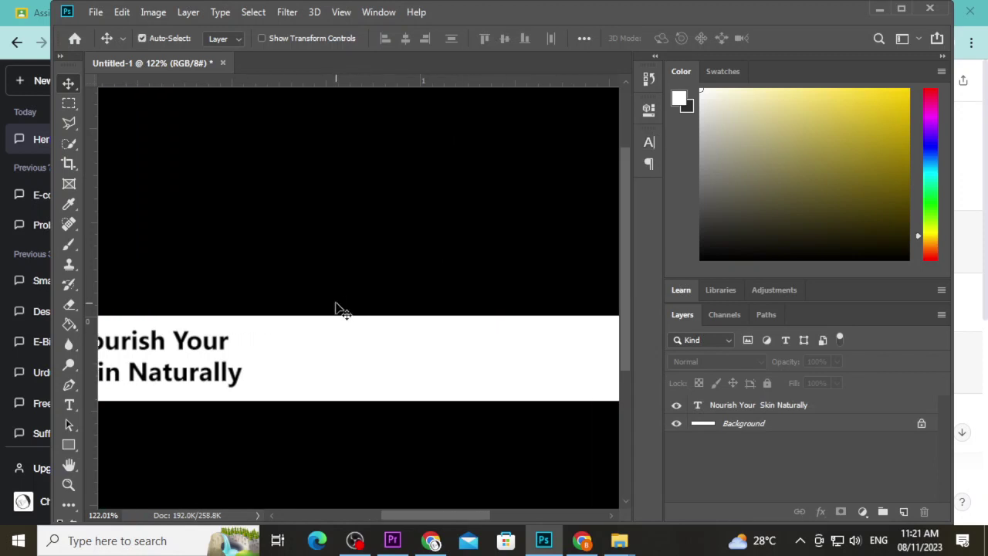
scroll(342, 308, right, 1)
scroll(342, 309, left, 3)
scroll(342, 309, left, 2)
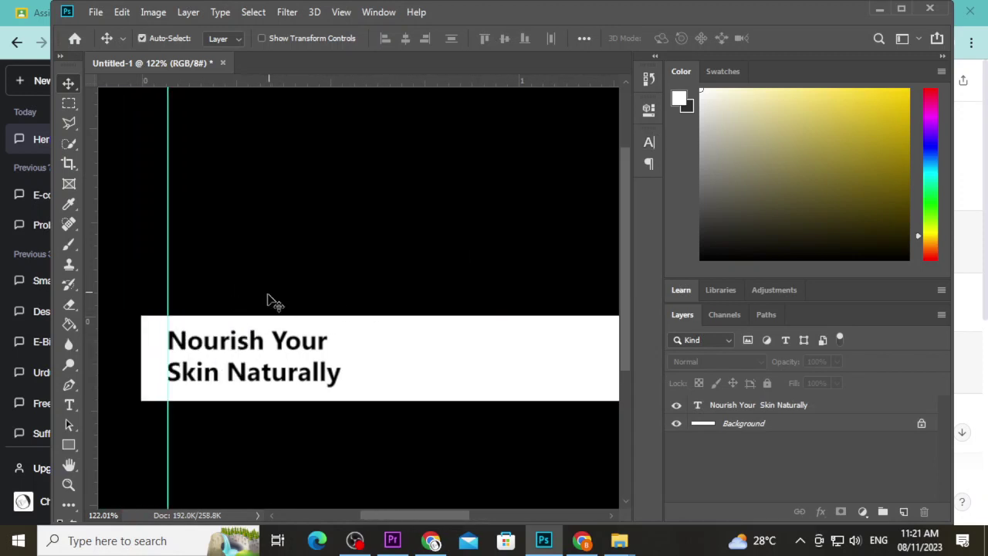
scroll(390, 280, down, 1)
scroll(386, 282, down, 2)
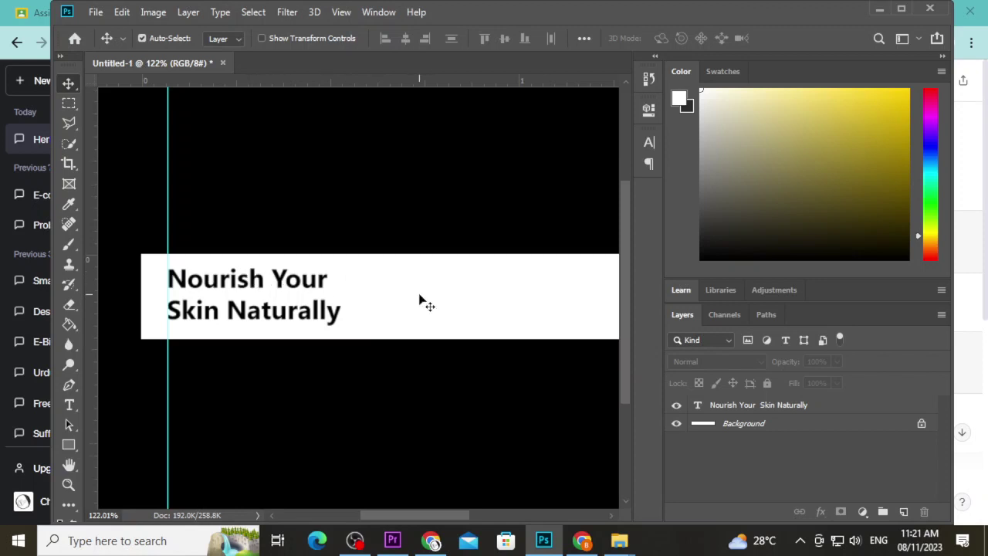
scroll(420, 298, right, 2)
scroll(421, 298, right, 1)
scroll(425, 297, down, 2)
scroll(425, 294, down, 1)
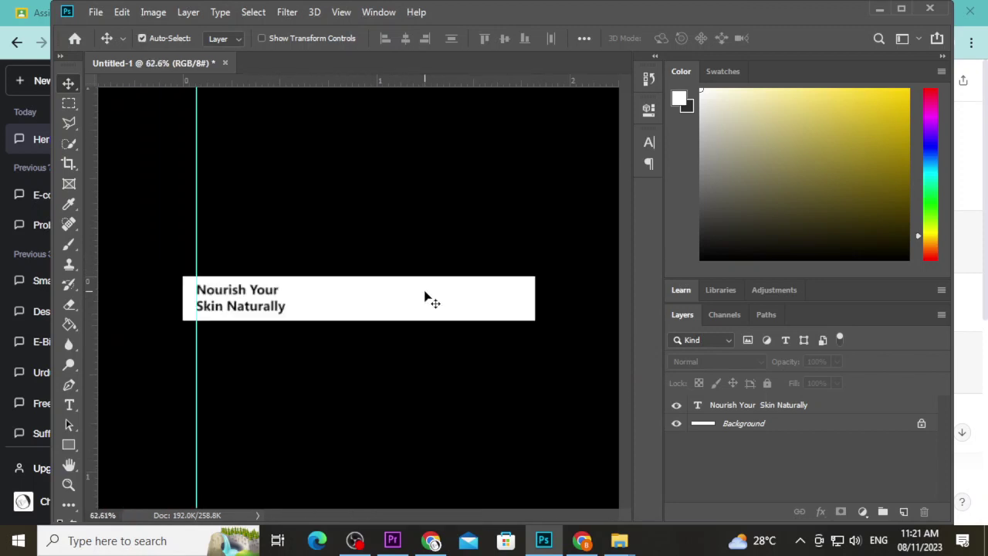
drag(91, 247, 359, 239)
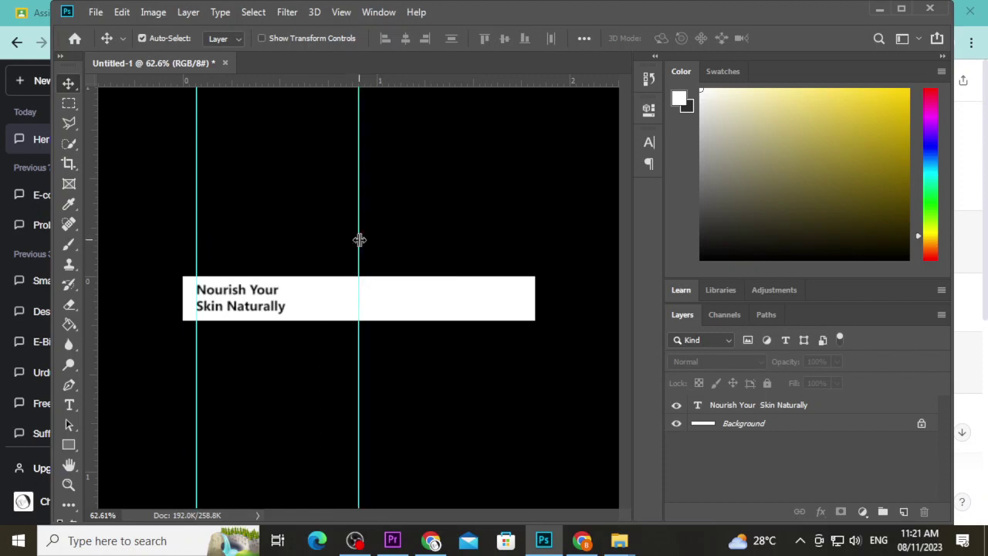
drag(91, 249, 524, 236)
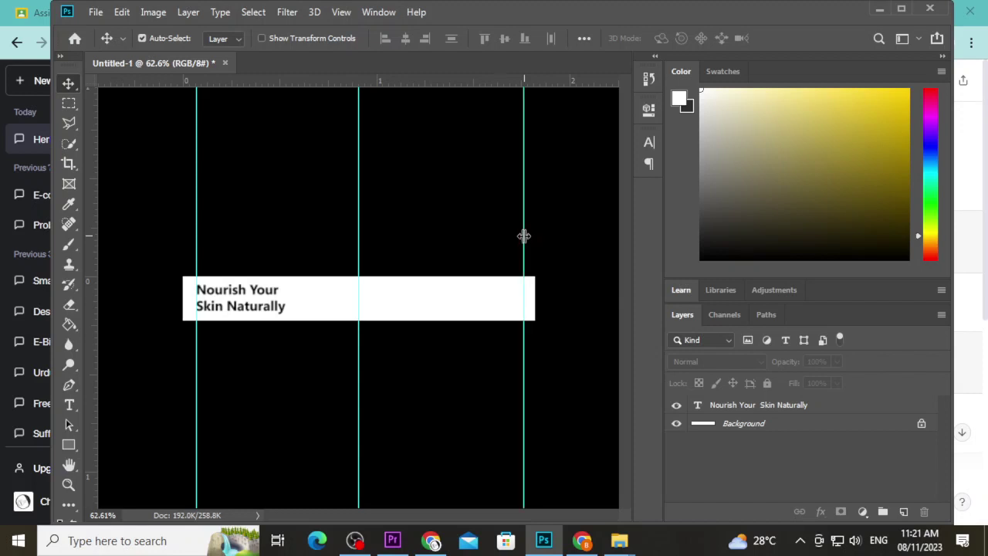
key(ctrl)
scroll(355, 307, up, 2)
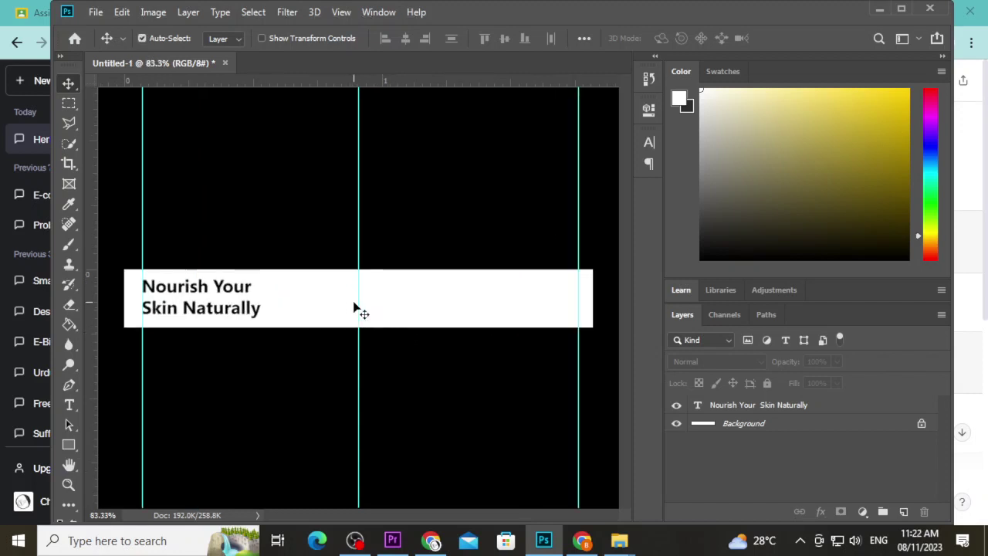
scroll(354, 307, up, 2)
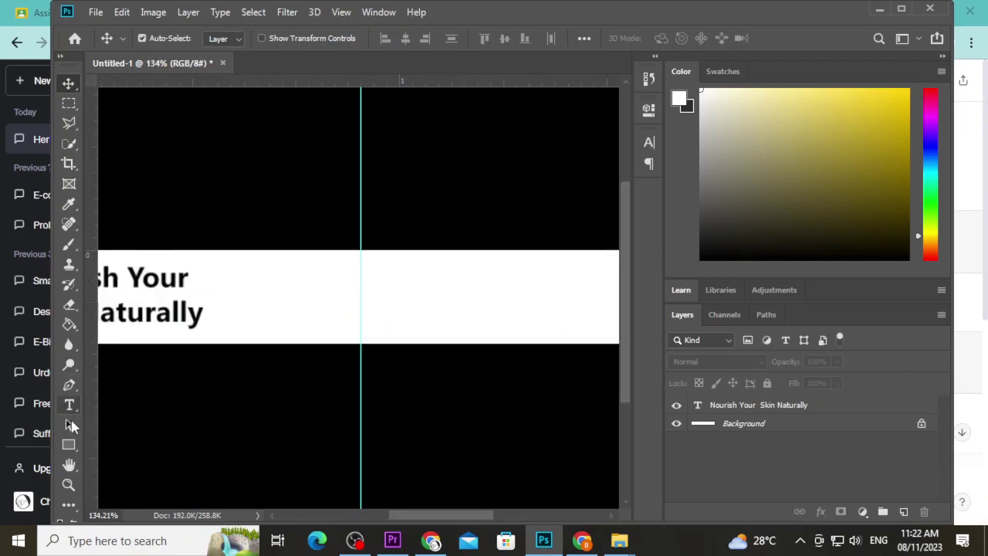
- Draw a 150×30 px dark rectangle in the banner's right half
click(69, 445)
click(107, 446)
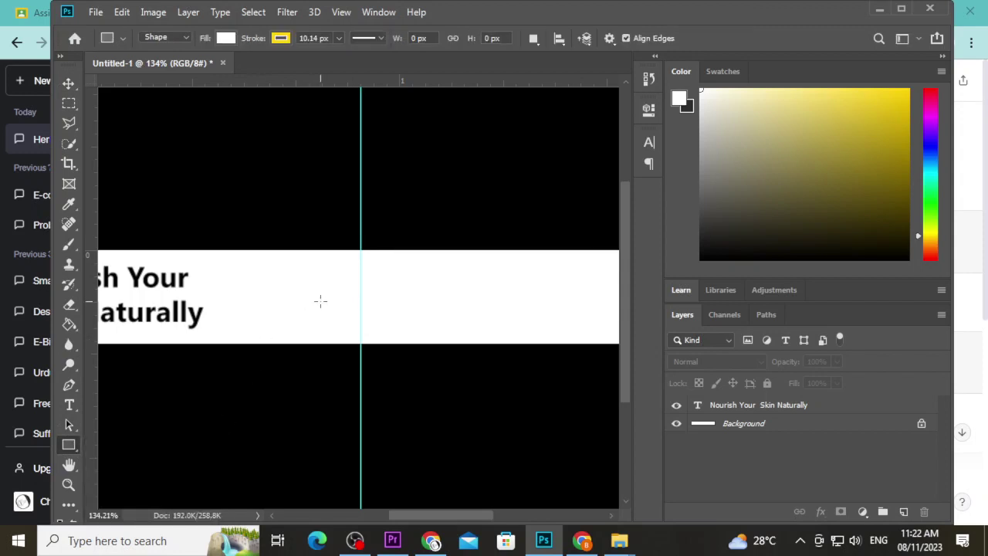
drag(323, 301, 478, 331)
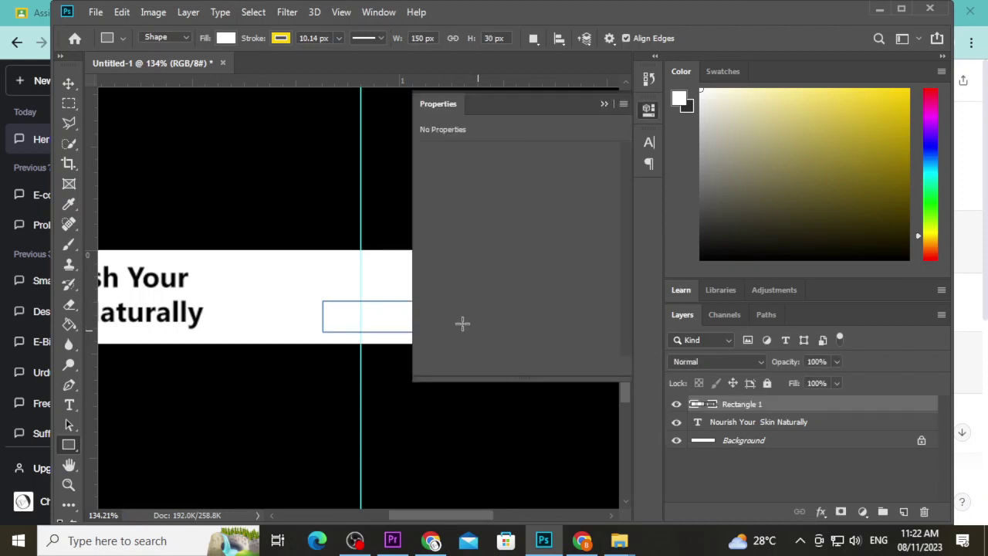
key(v)
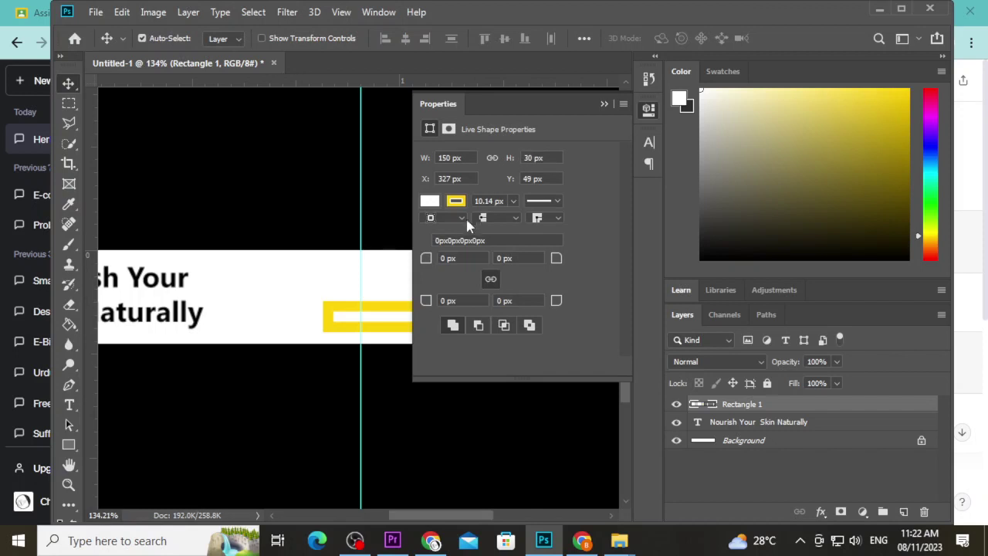
- Remove the rectangle's outline, shift it slightly left, and Alt-drag a tagline copy
click(456, 202)
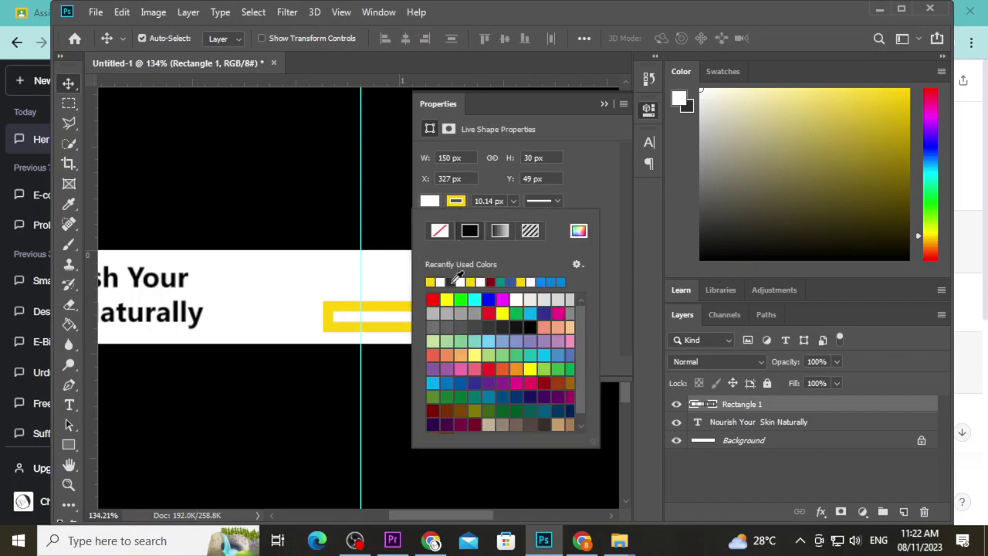
click(440, 231)
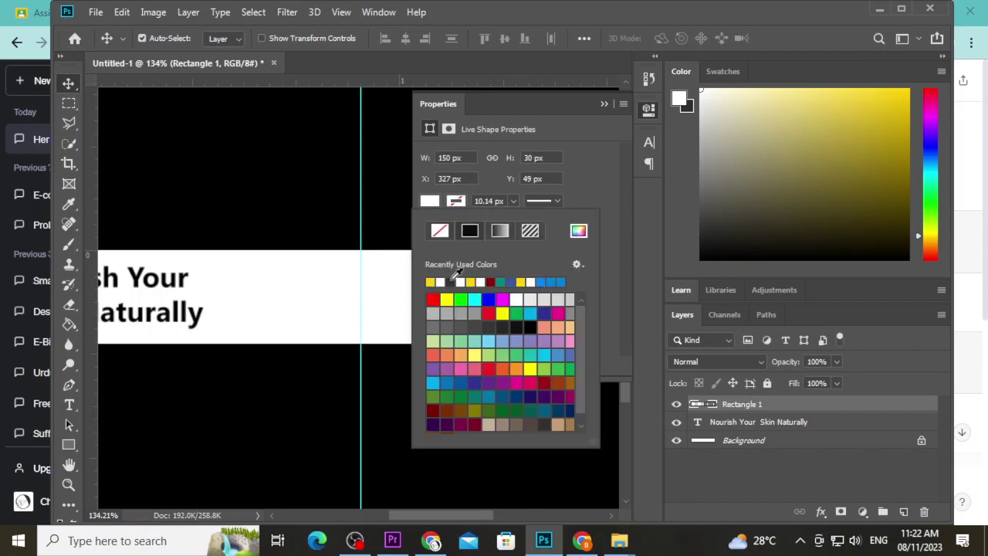
click(605, 103)
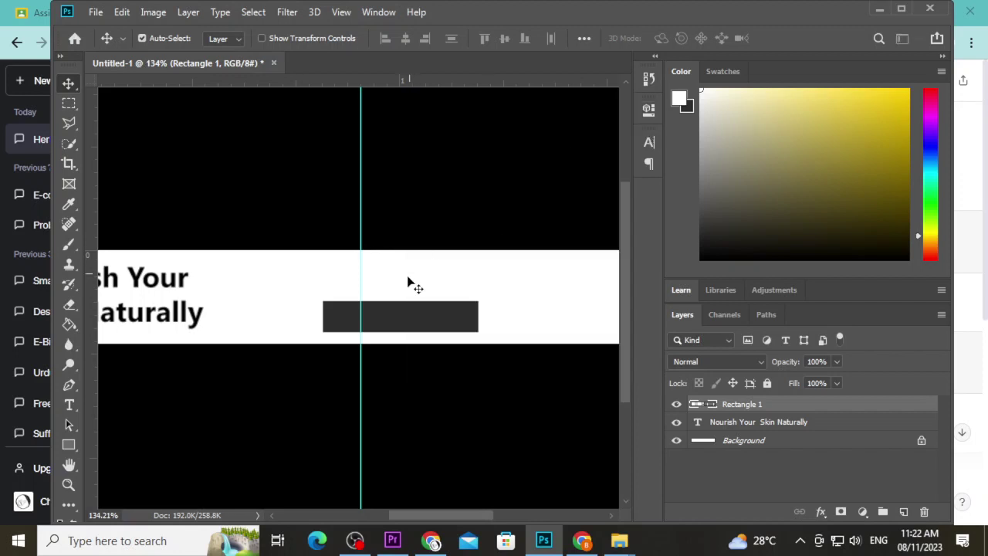
drag(415, 324, 399, 323)
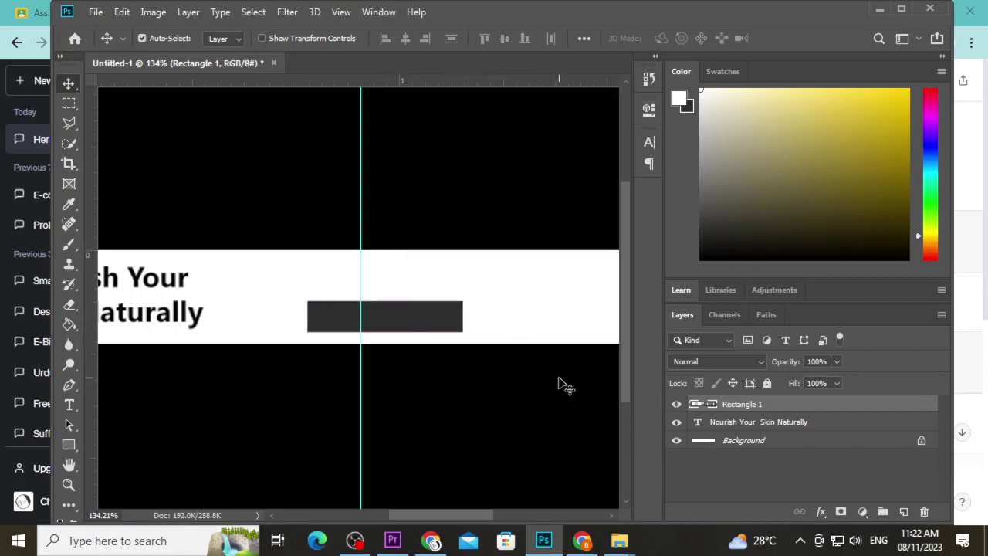
drag(175, 313, 381, 286)
- Retype the tagline copy as 'Order Your Herbal Product' at a smaller 2 pt size
double_click(383, 282)
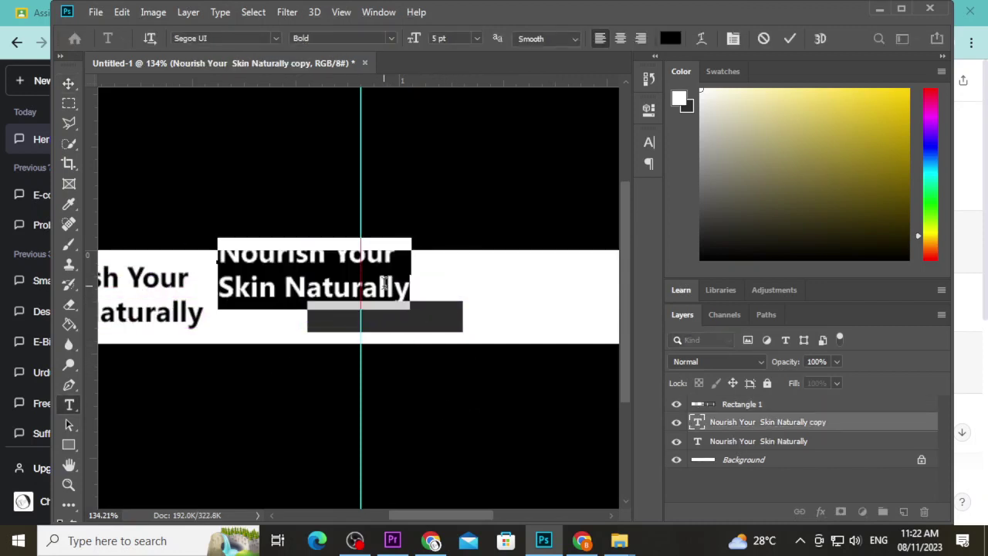
text(Ord)
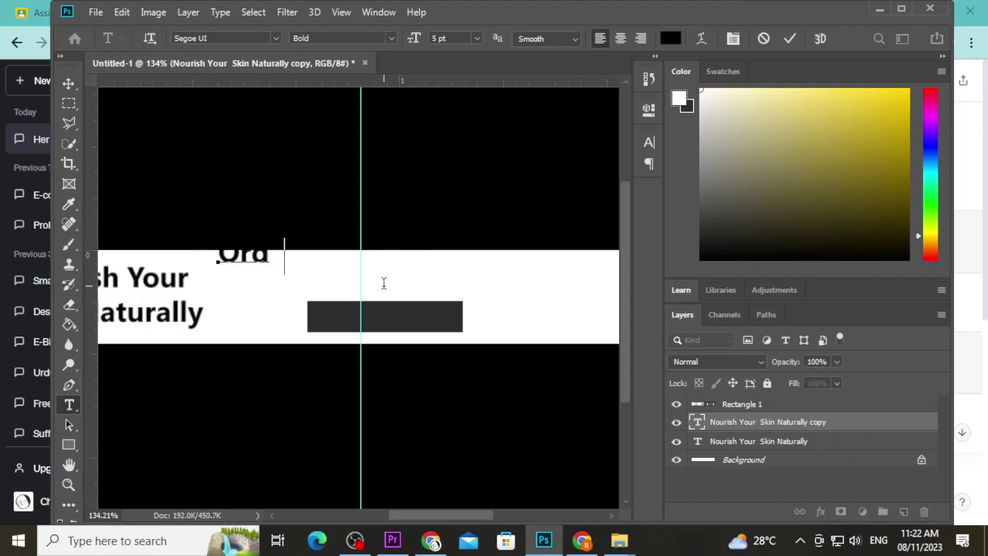
text(er )
text(Your )
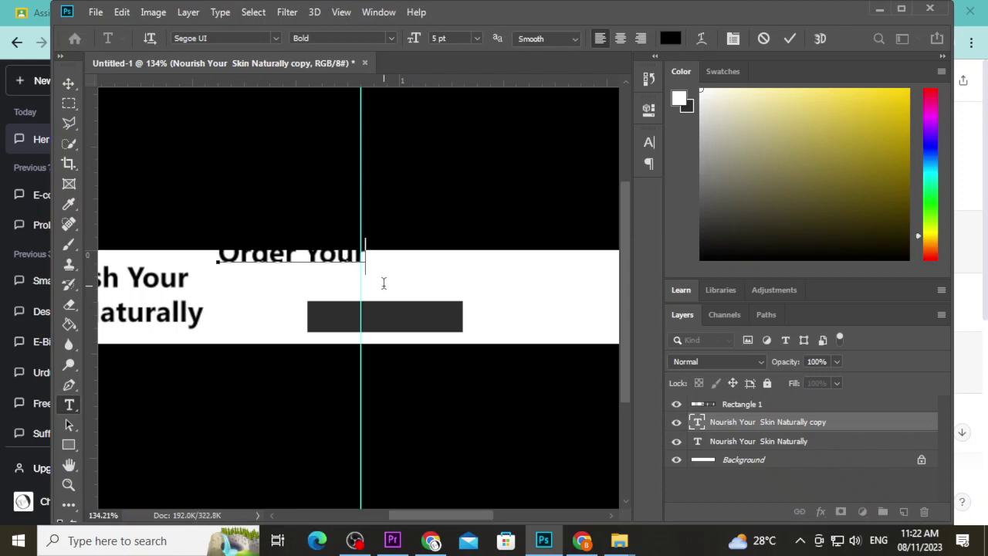
text(Her)
text(bal )
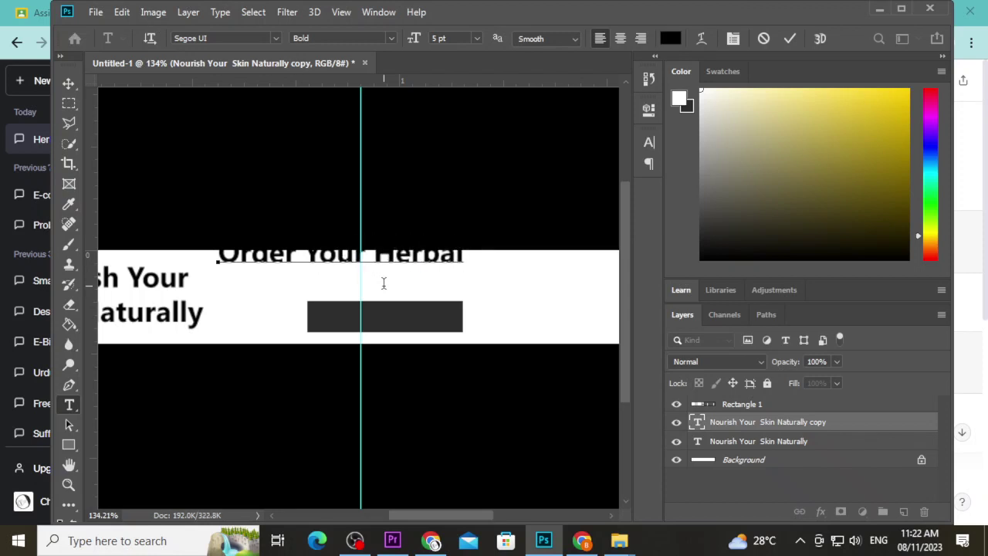
text(Pr)
text(oduct)
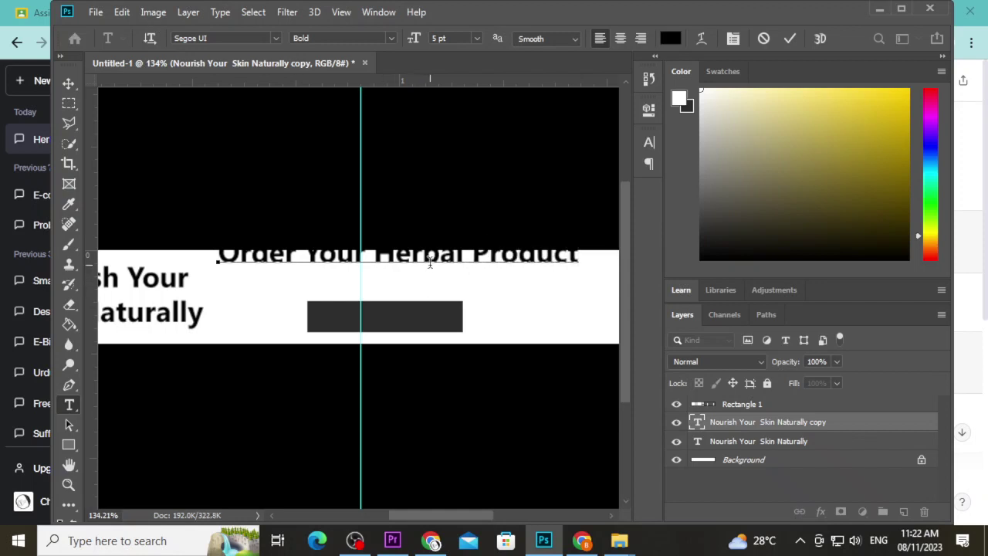
triple_click(430, 262)
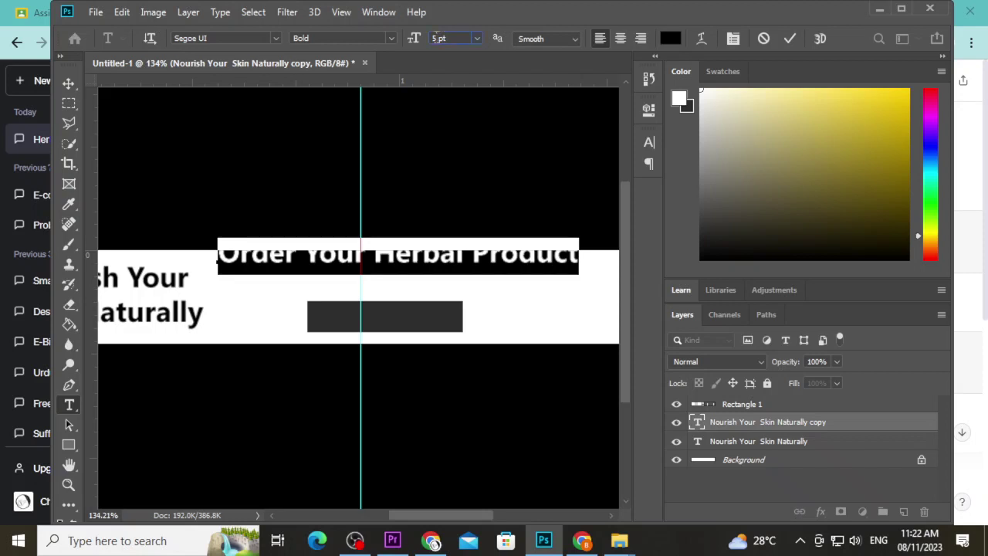
text(2)
key(Return)
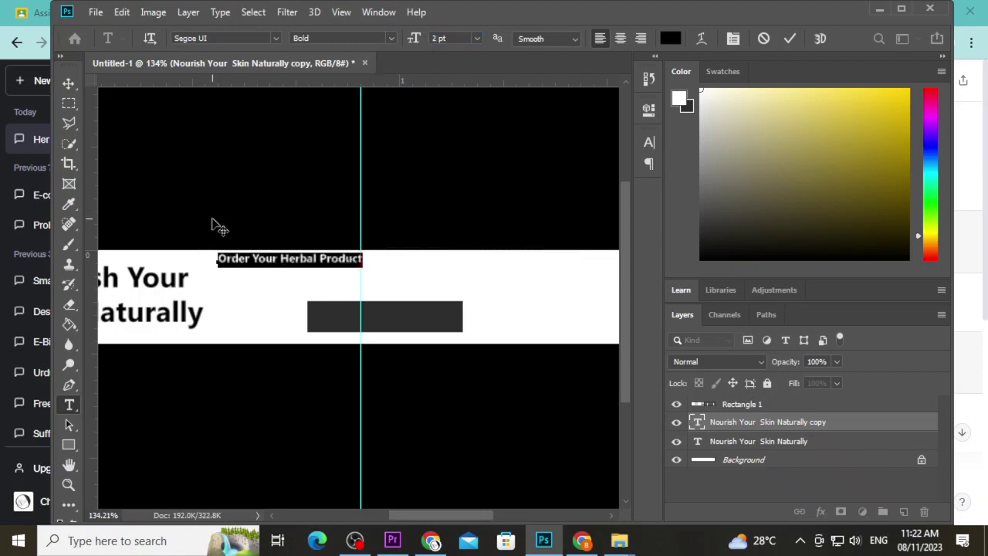
click(68, 82)
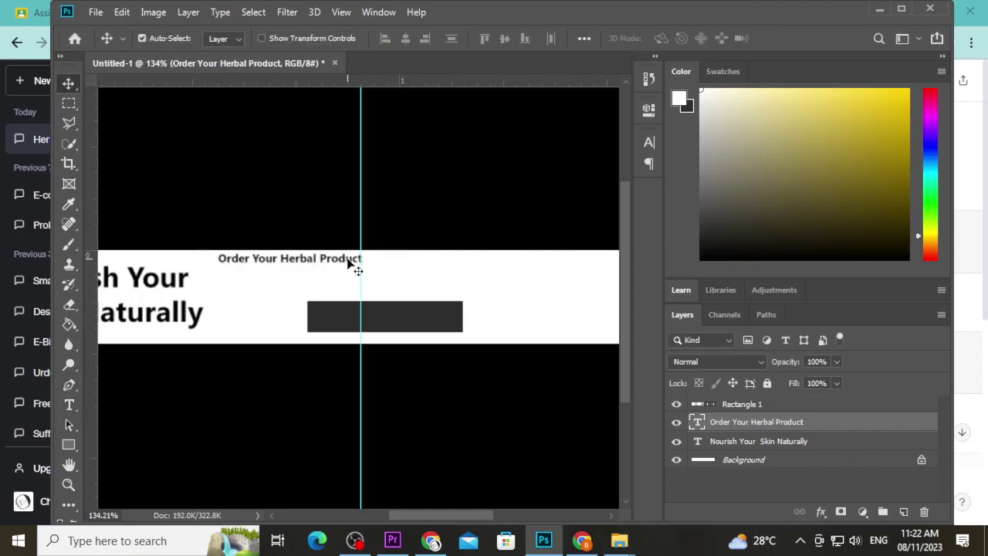
- Place the line just above the rectangle and set its size to 2.5 pt
drag(348, 263, 447, 292)
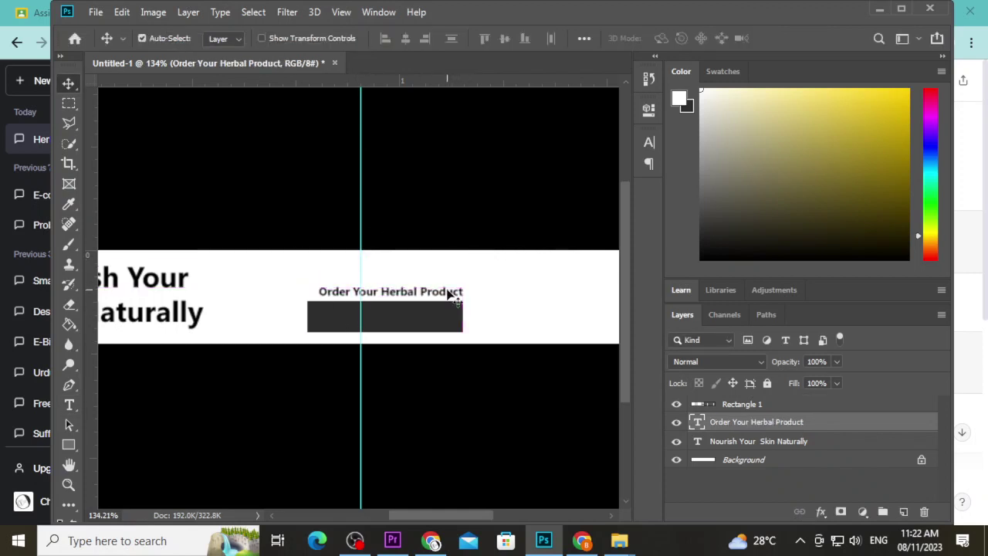
double_click(450, 293)
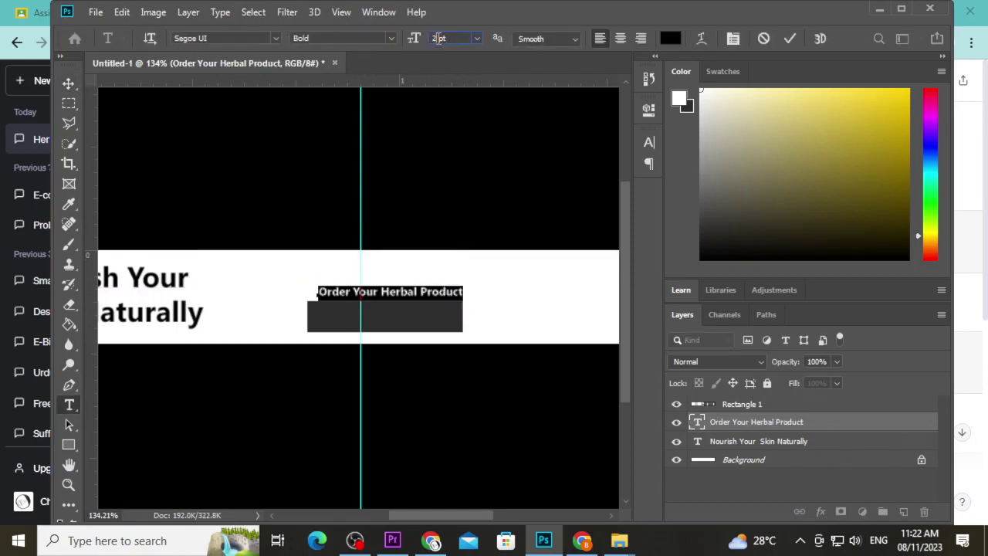
text(.5)
key(Return)
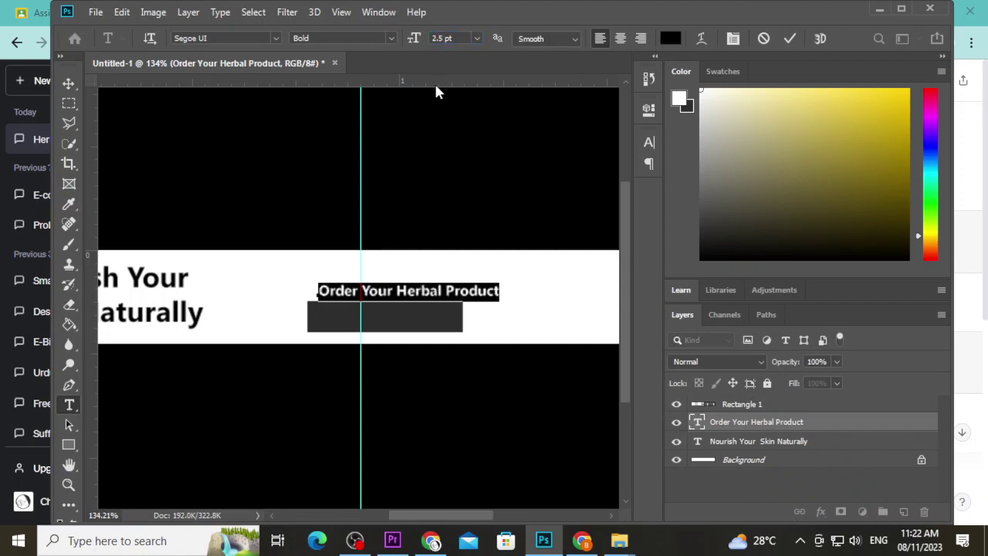
- Commit the text edit and widen the dark rectangle to the right with Free Transform
click(790, 38)
key(v)
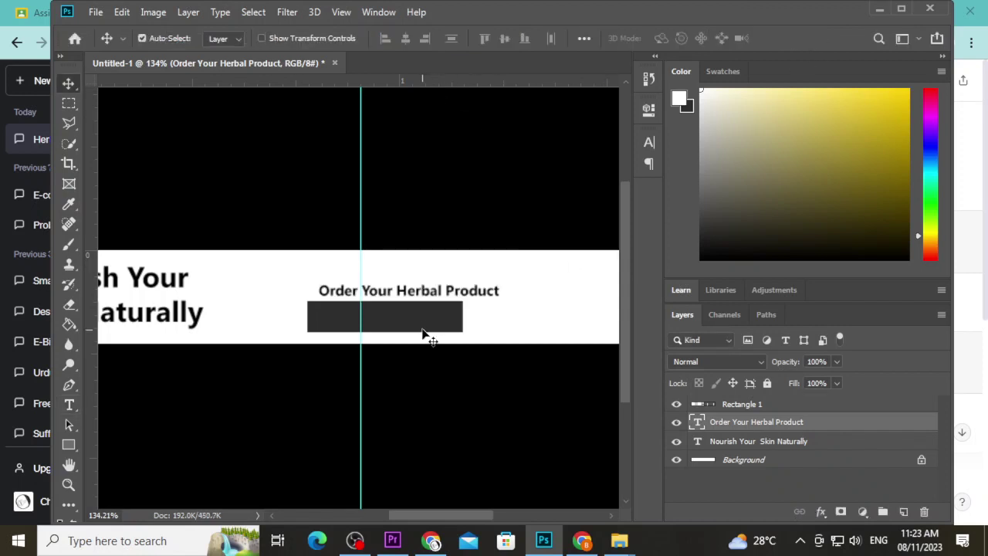
ctrl+click(425, 323)
key(ctrl+t)
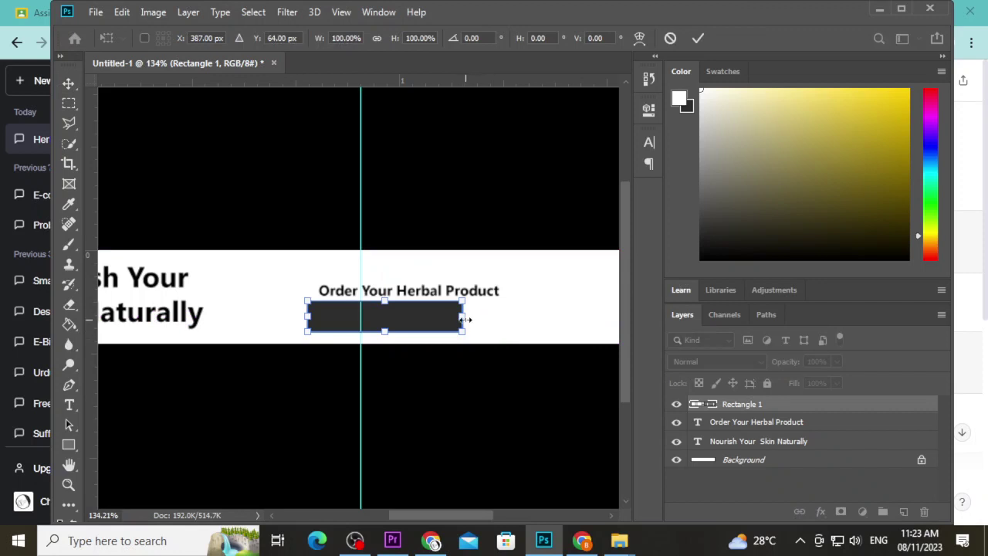
drag(463, 316, 501, 316)
- Colour the 'Order Your Herbal Product' text white (#ffffff)
click(698, 37)
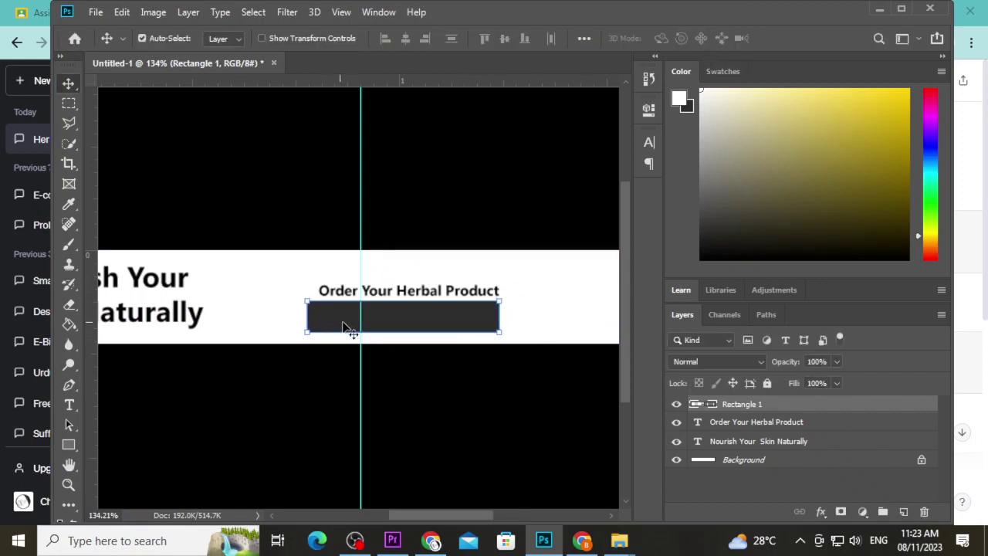
double_click(410, 292)
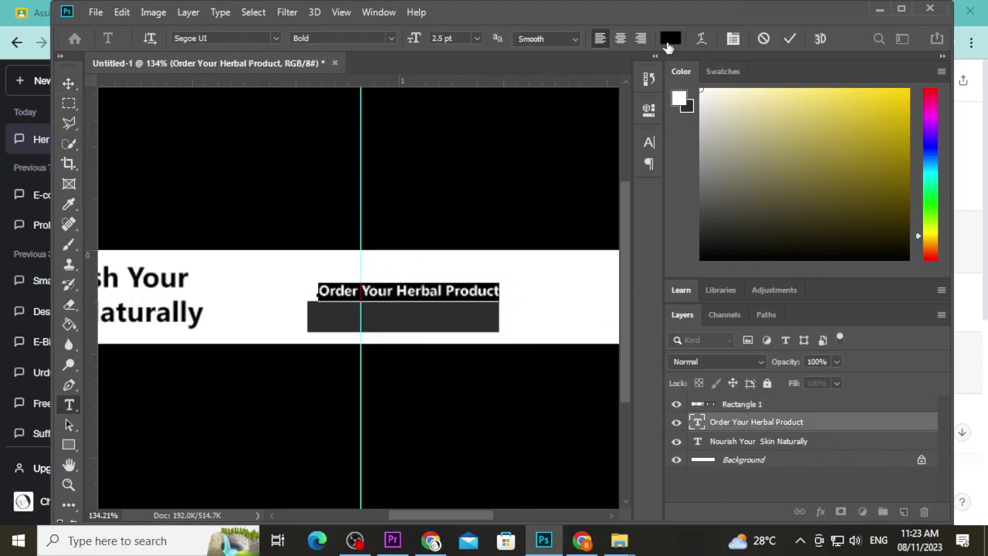
click(669, 40)
text(ffffff)
click(924, 51)
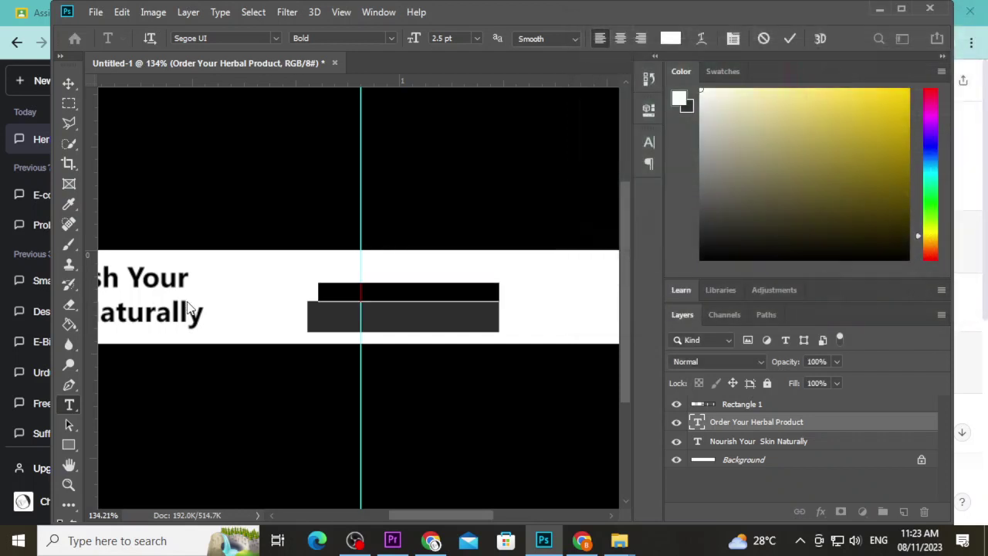
click(68, 83)
- Move the order text above Rectangle 1 onto it and centre it vertically
drag(470, 288, 463, 317)
key(ctrl+bracketright)
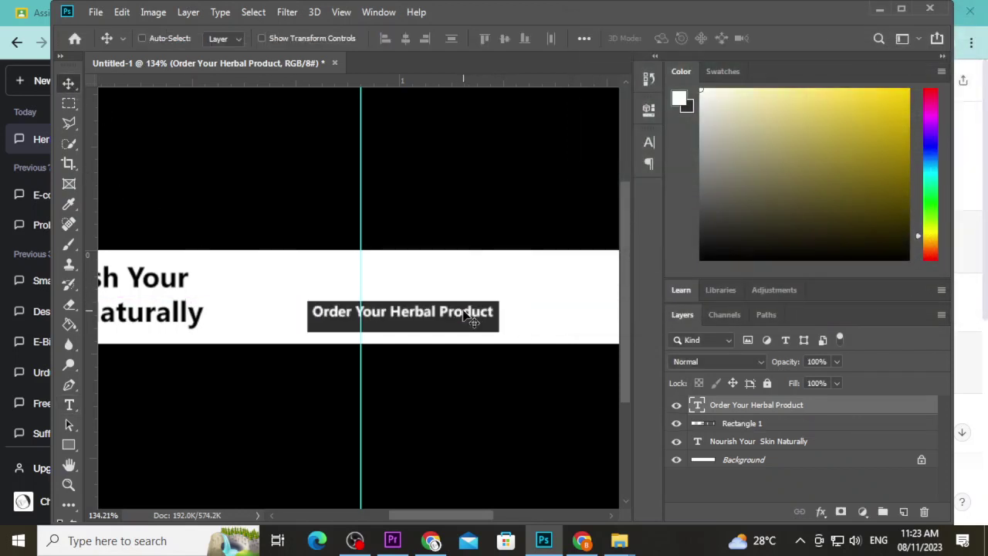
shift+click(497, 320)
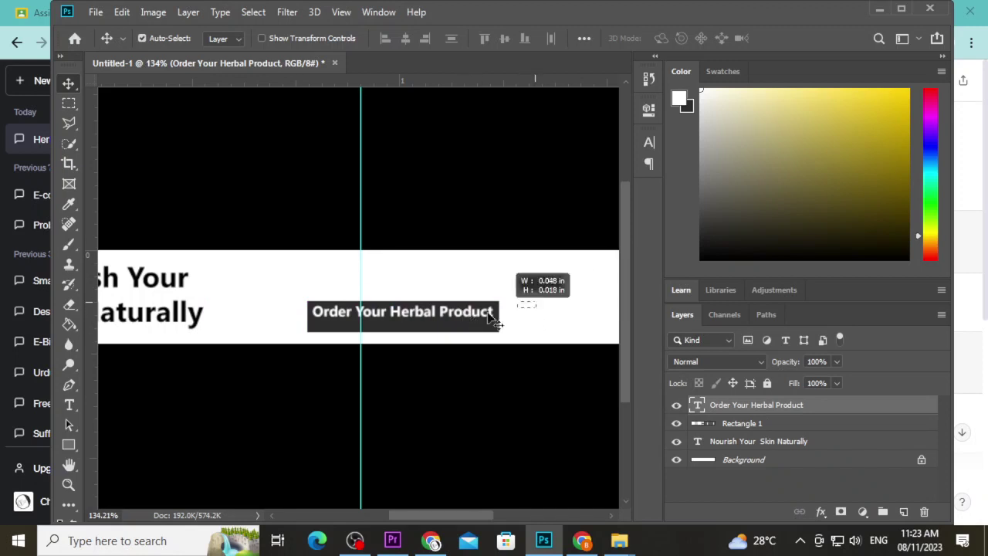
click(504, 38)
click(422, 295)
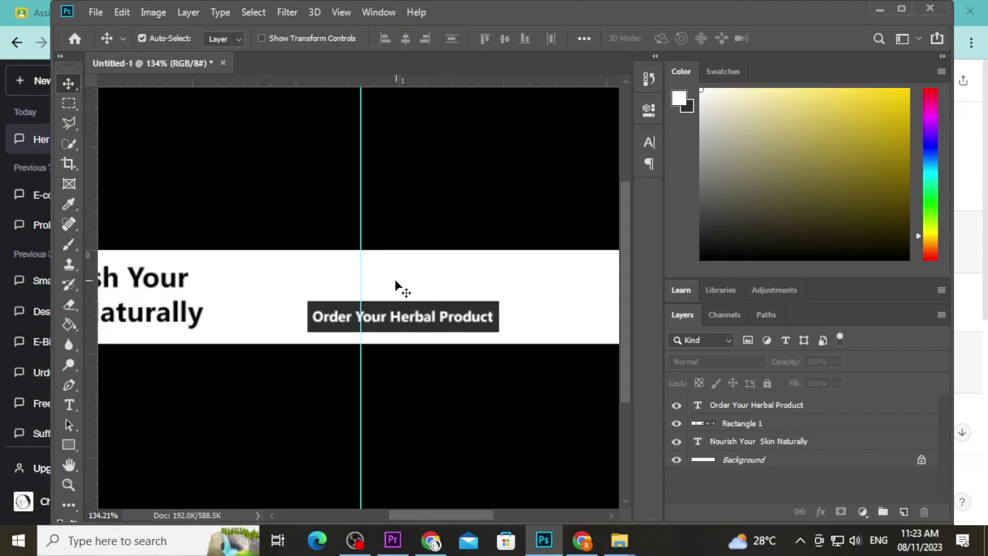
drag(395, 296, 441, 287)
- Centre the dark rectangle horizontally on the banner background
click(896, 424)
ctrl+click(826, 462)
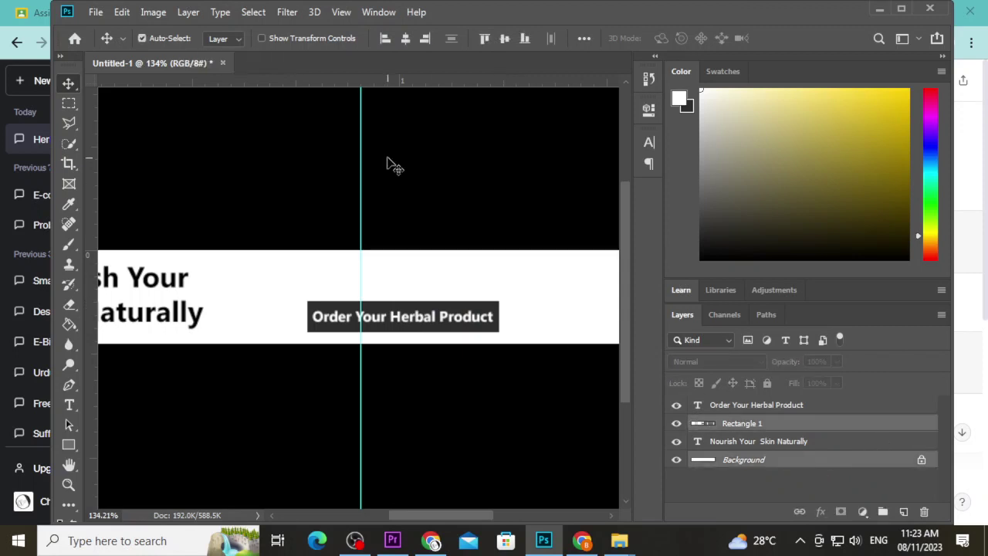
click(407, 39)
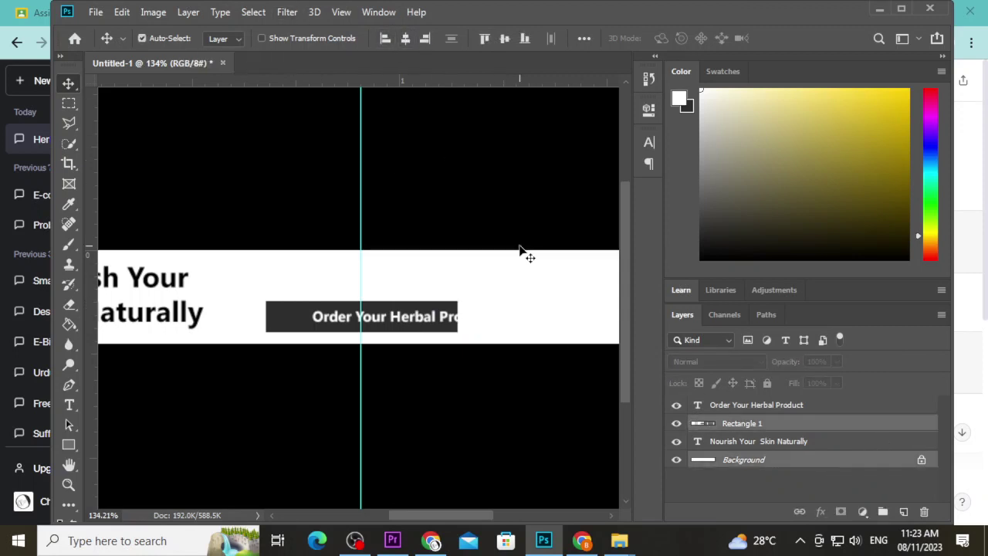
click(540, 315)
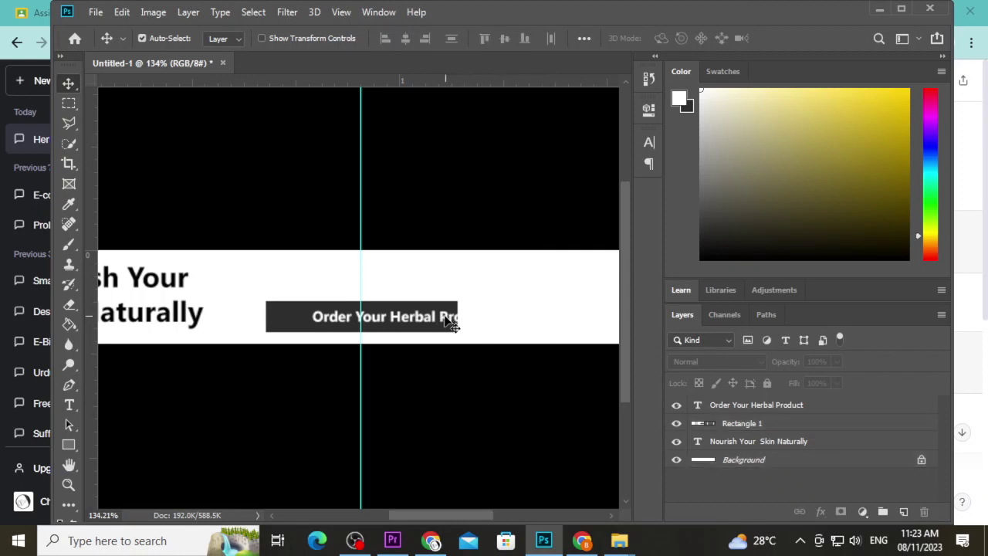
- Centre the order text horizontally on the dark rectangle
drag(448, 323, 414, 323)
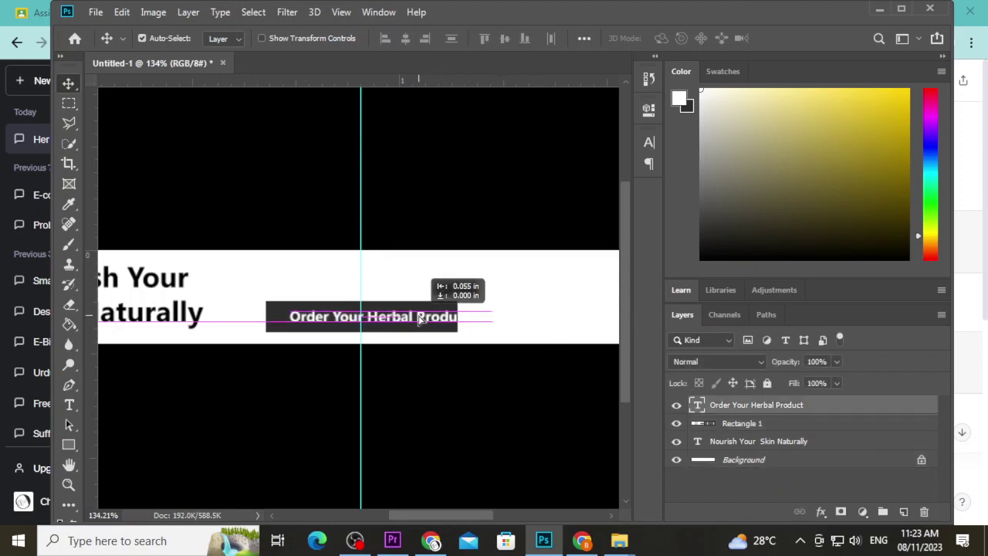
drag(482, 316, 446, 323)
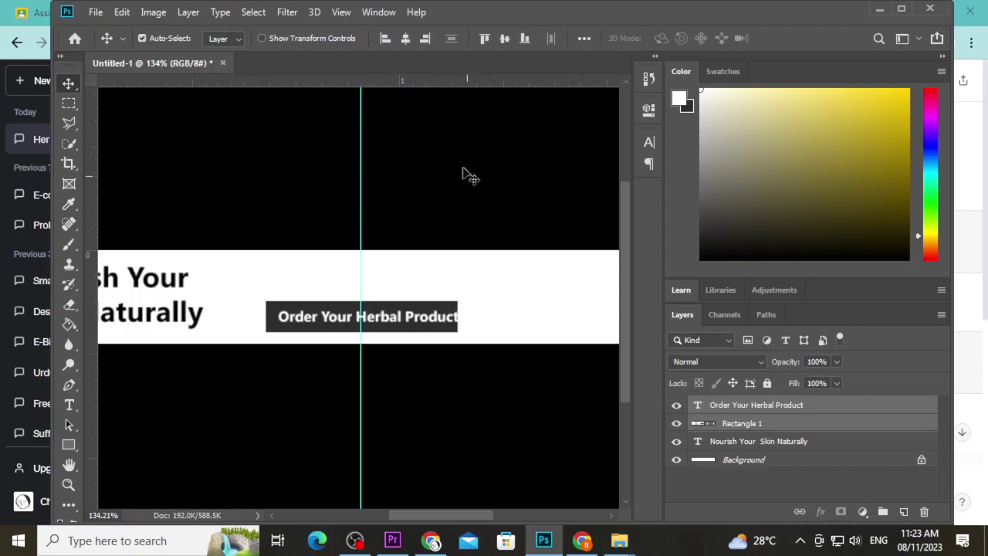
click(405, 38)
click(483, 308)
scroll(483, 308, right, 2)
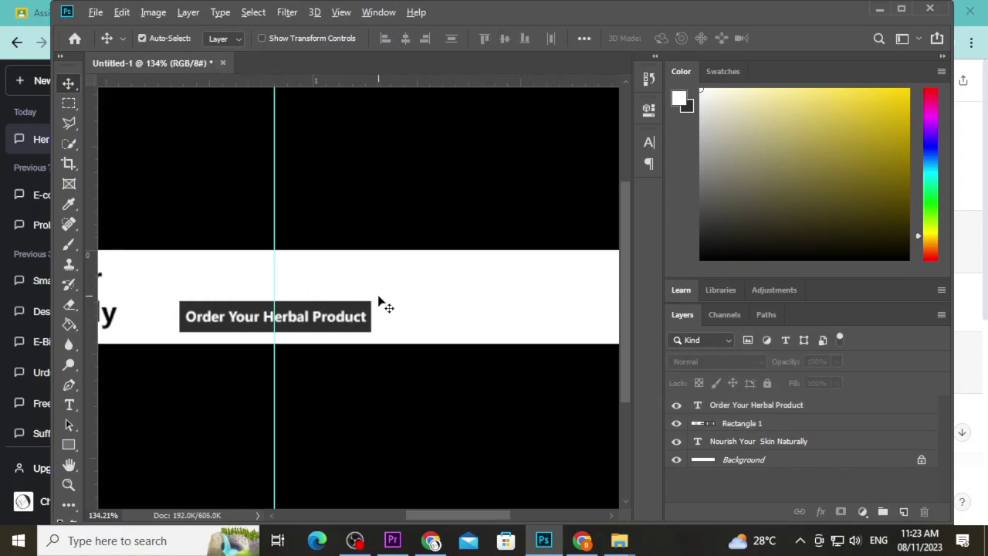
scroll(381, 304, down, 4)
scroll(445, 301, up, 4)
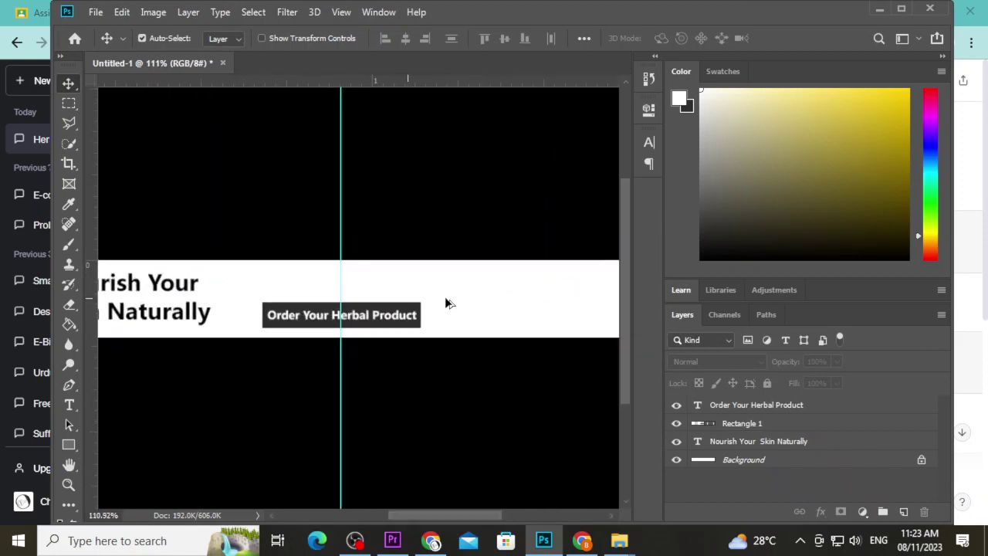
- Move the text and rectangle together to sit level with the tagline
mouse_move(371, 293)
mouse_down()
mouse_move(393, 325)
mouse_move(393, 306)
mouse_up()
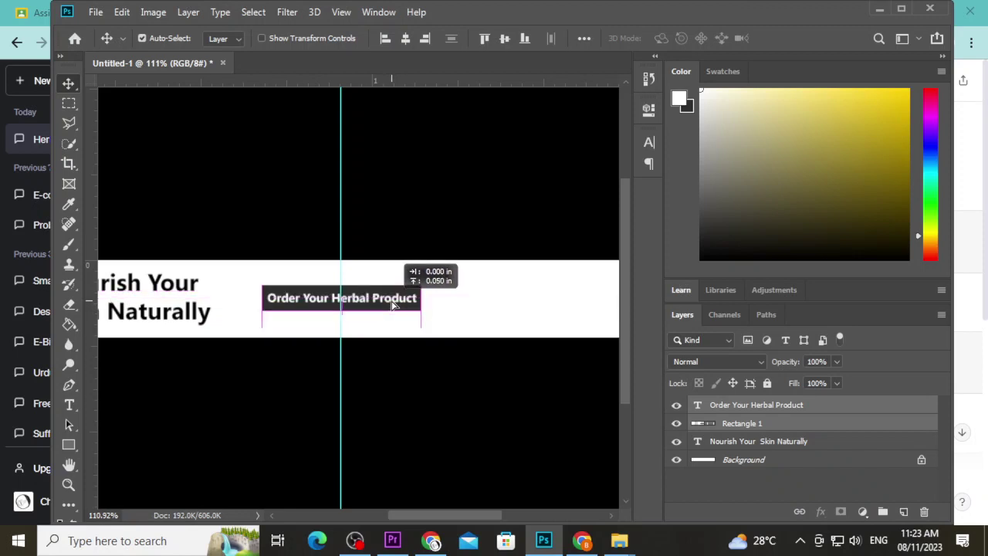
click(358, 314)
click(368, 312)
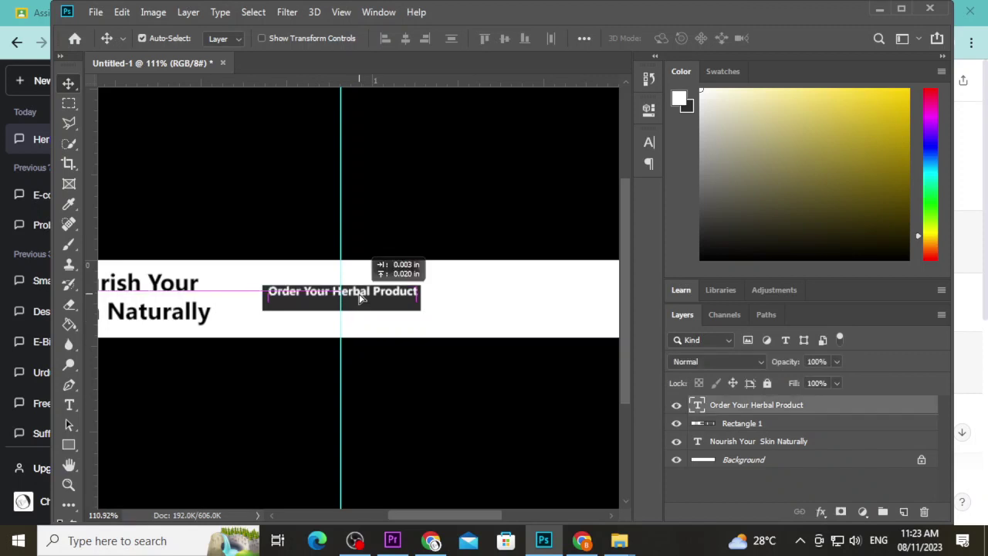
mouse_move(448, 291)
mouse_down()
mouse_move(407, 311)
mouse_move(401, 298)
mouse_move(401, 307)
mouse_up()
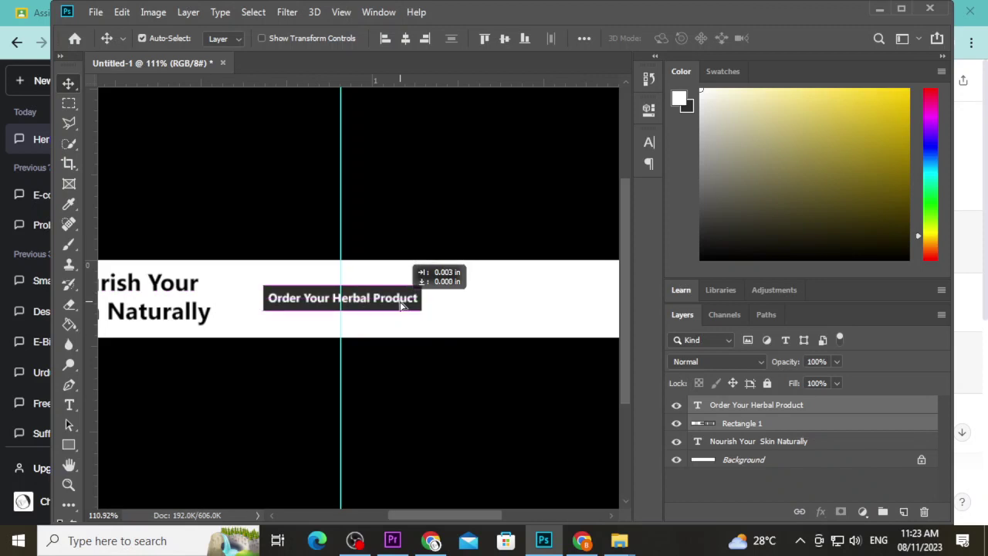
scroll(327, 337, left, 2)
scroll(363, 337, left, 1)
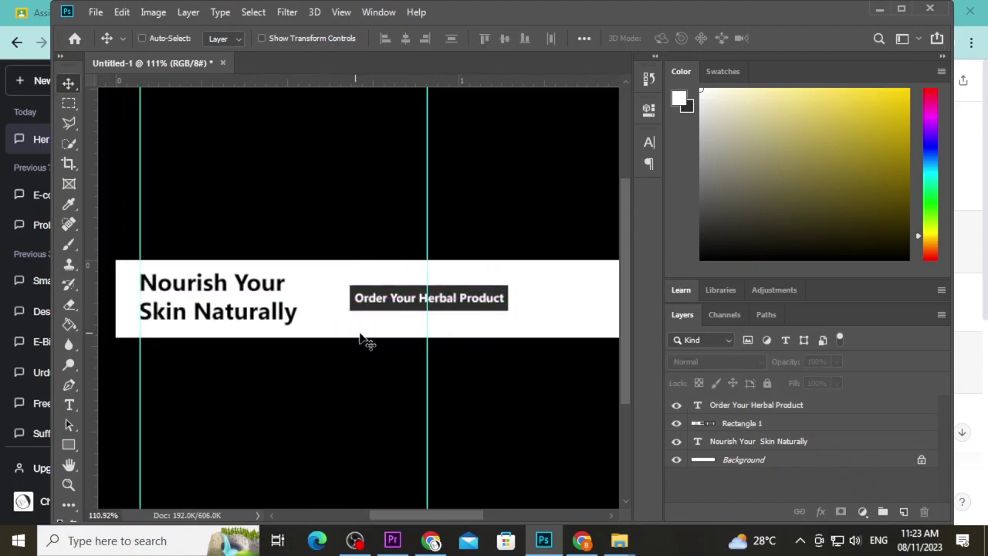
scroll(368, 339, right, 3)
scroll(368, 338, right, 2)
scroll(372, 341, right, 2)
scroll(379, 342, down, 2)
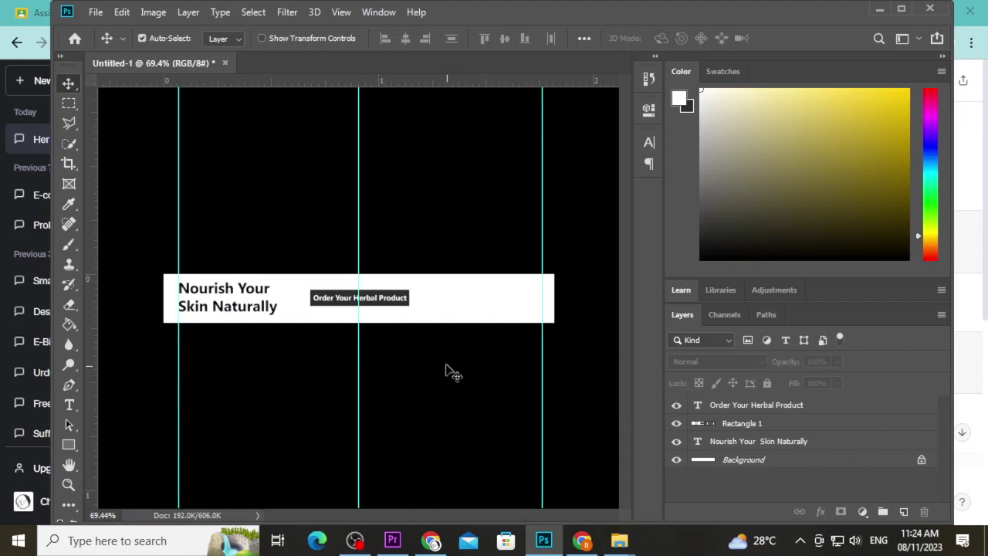
- Place the background-removed serum bottle image from Downloads at the banner's right end
click(96, 13)
click(139, 304)
scroll(152, 176, up, 2)
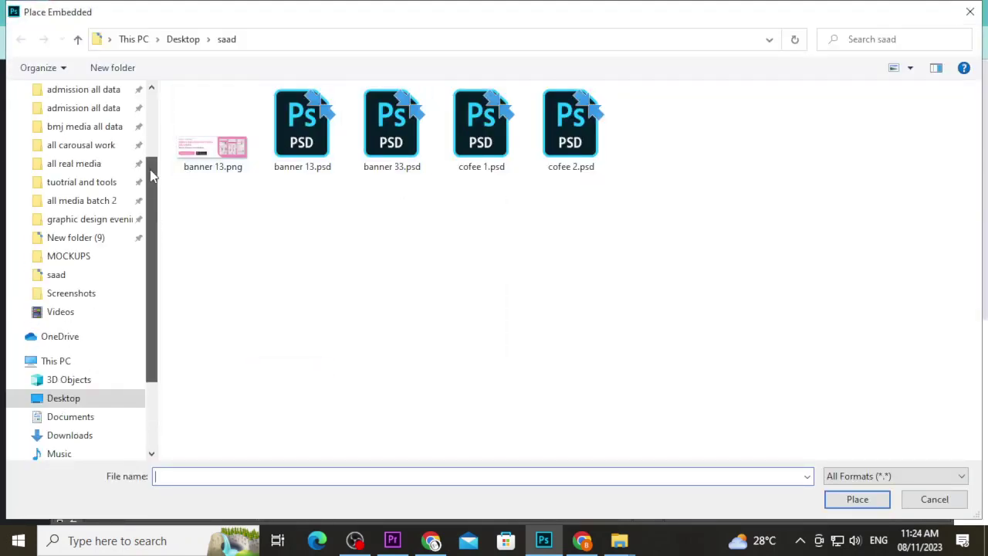
scroll(152, 176, up, 2)
click(69, 108)
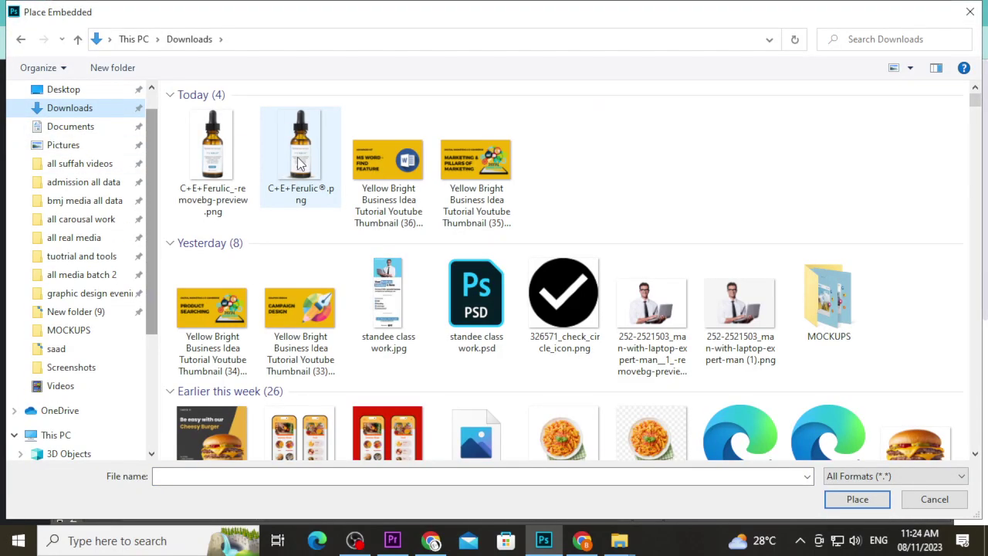
click(213, 154)
click(858, 499)
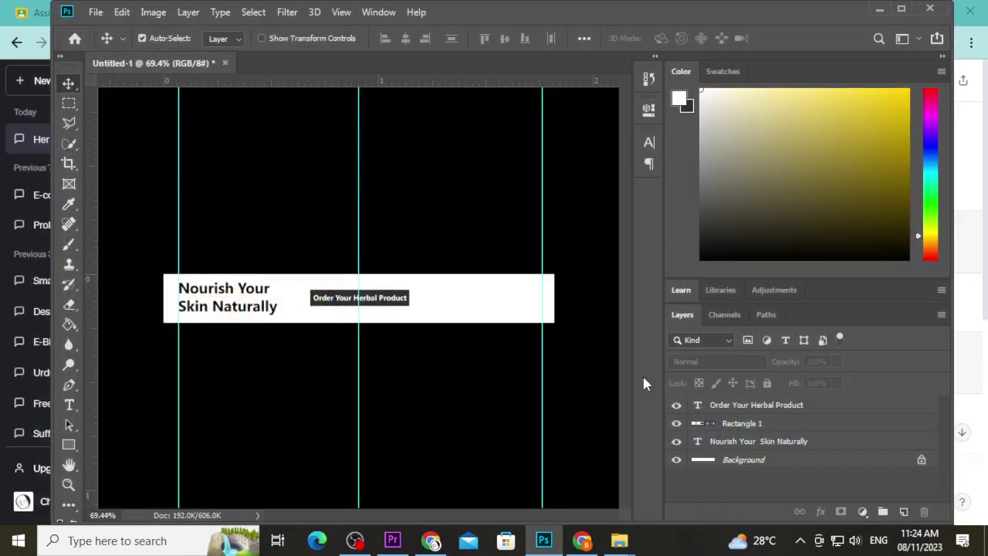
drag(359, 302, 533, 308)
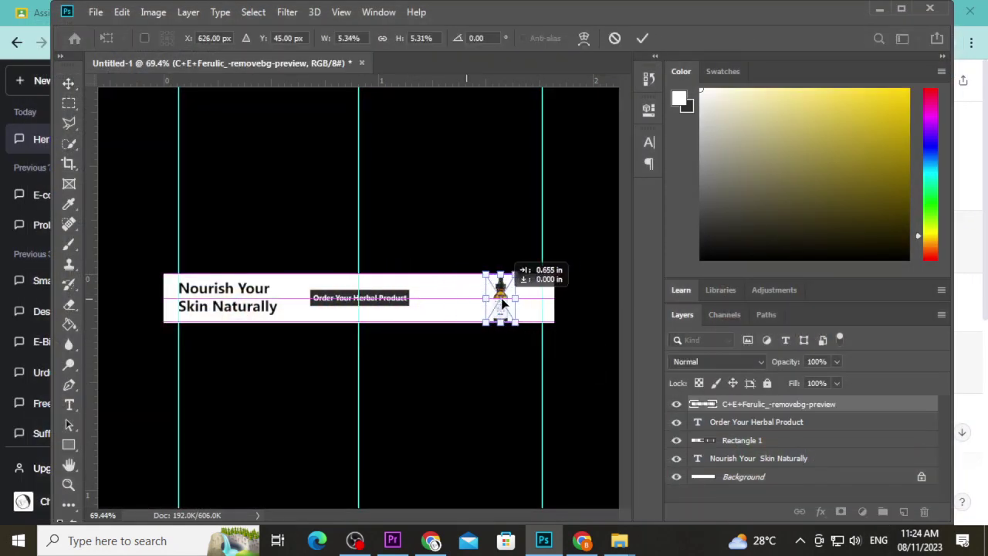
- Shrink the bottle slightly, nudge it right and down, and commit the transform
scroll(535, 313, up, 1)
scroll(536, 313, up, 3)
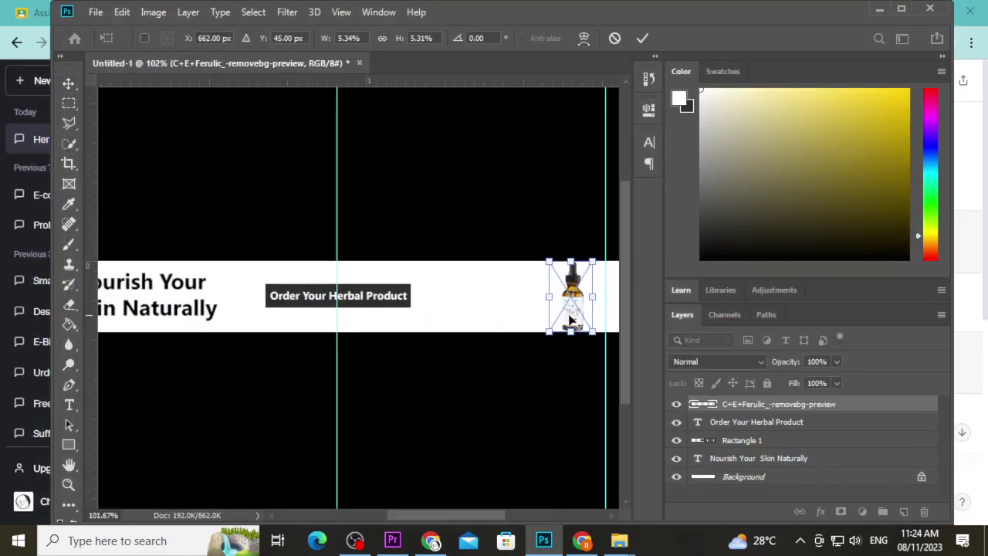
scroll(569, 319, up, 3)
scroll(600, 325, up, 3)
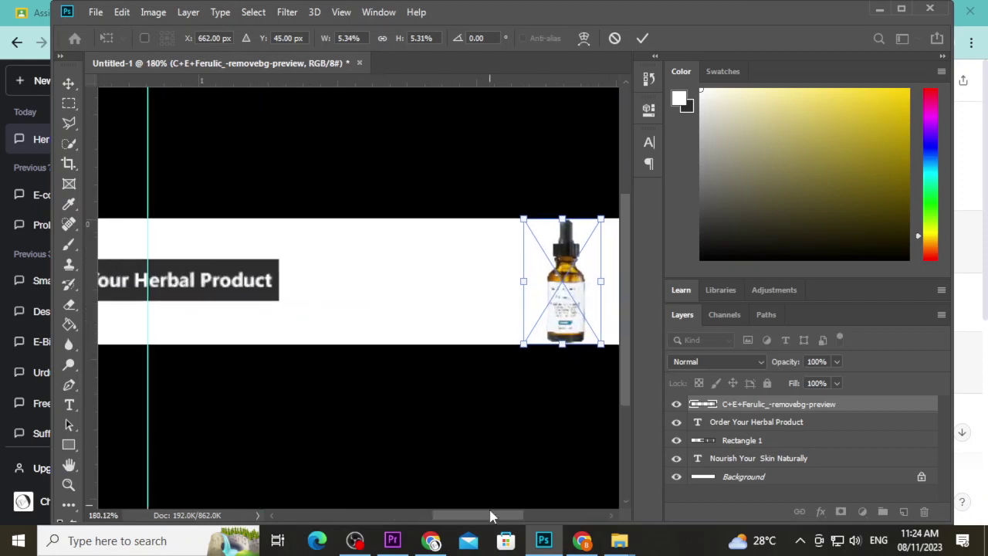
drag(490, 516, 504, 516)
drag(522, 342, 509, 329)
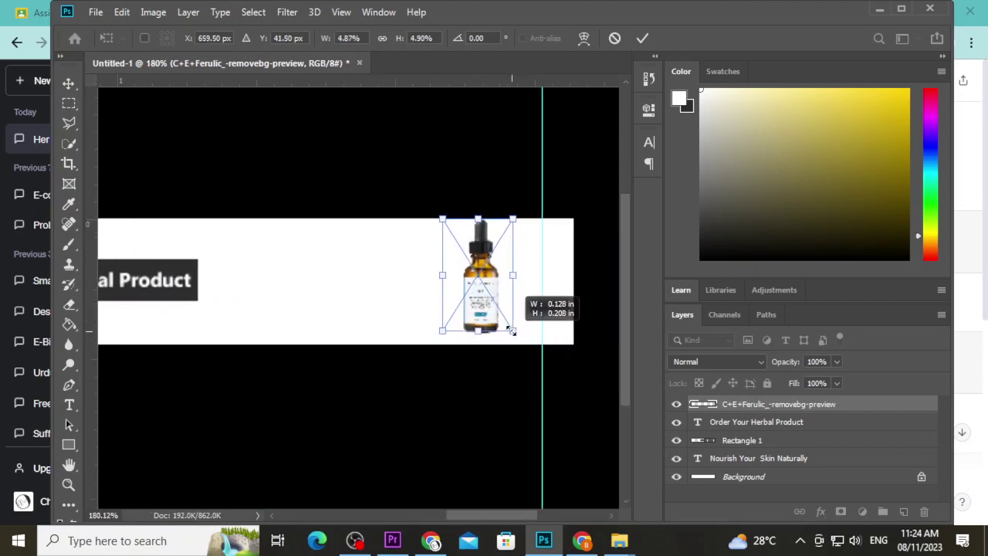
drag(489, 291, 519, 297)
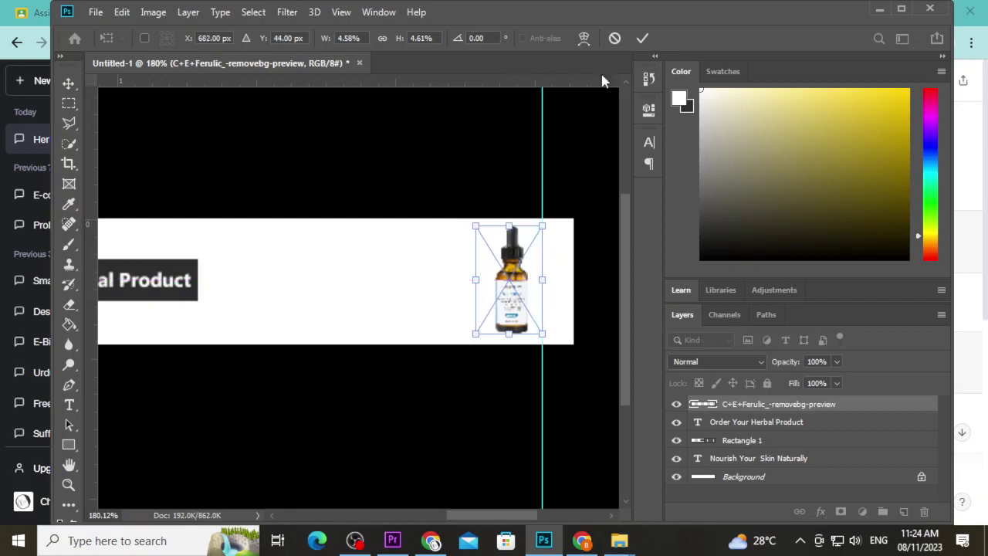
click(642, 39)
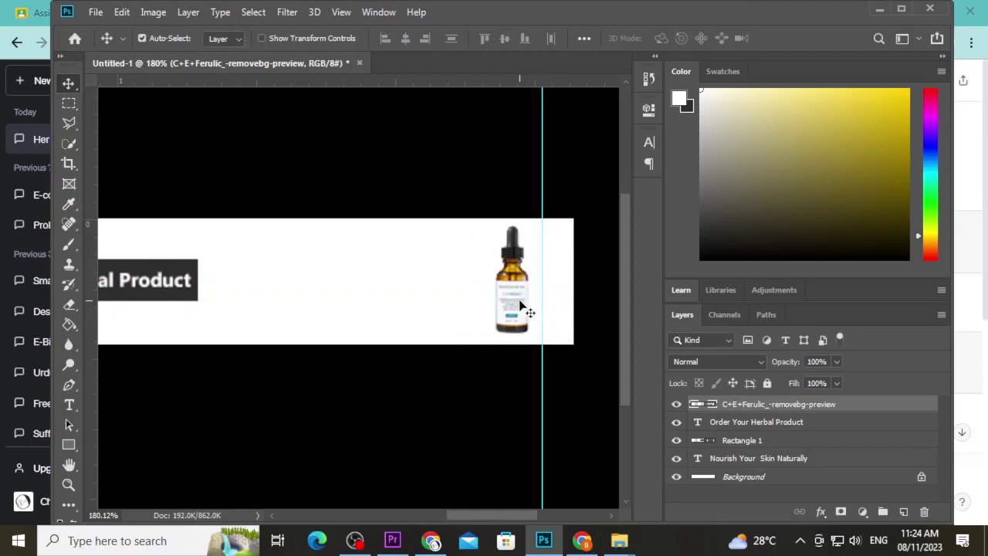
- Alt-drag two copies of the bottle to its left, forming a row of three
alt+drag(522, 308, 461, 305)
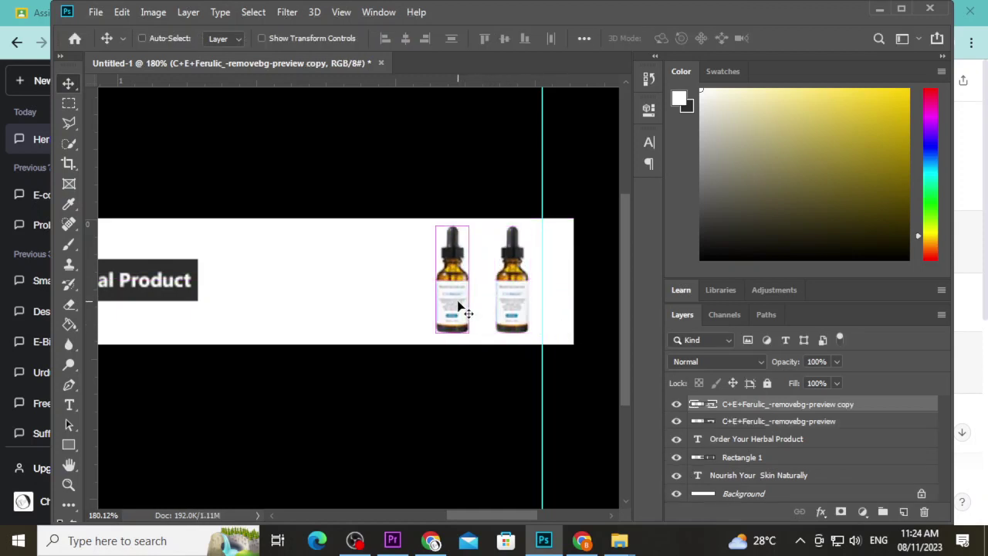
key(ctrl+t)
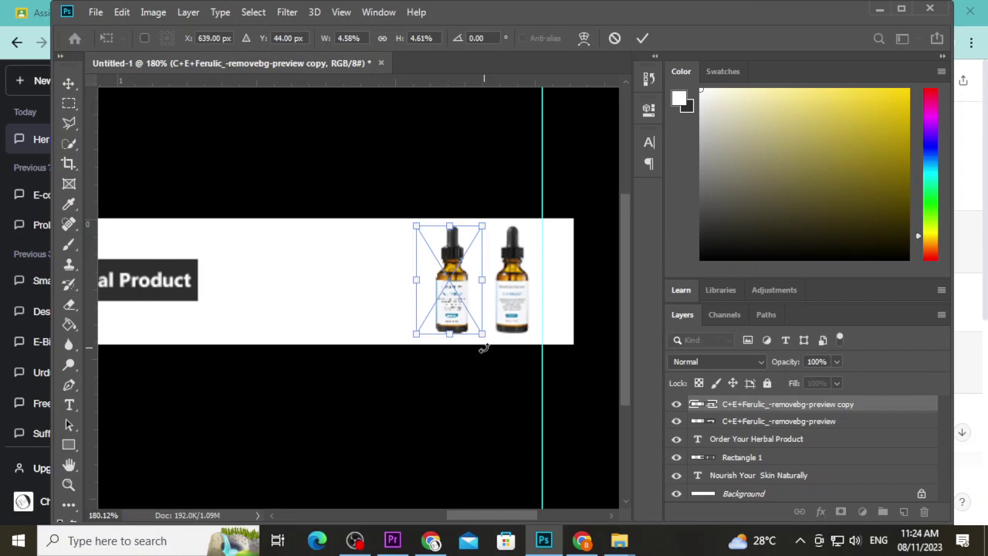
click(641, 38)
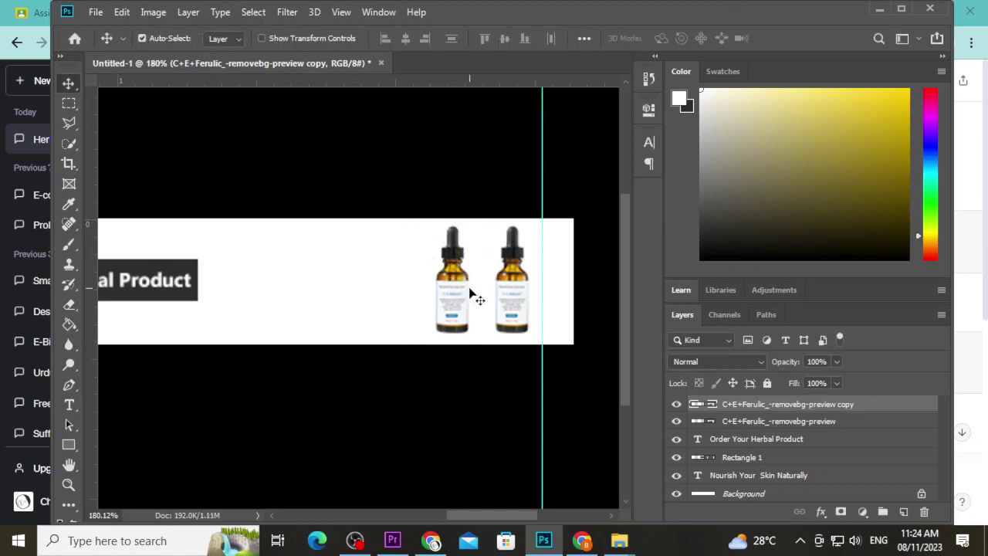
drag(453, 298, 398, 300)
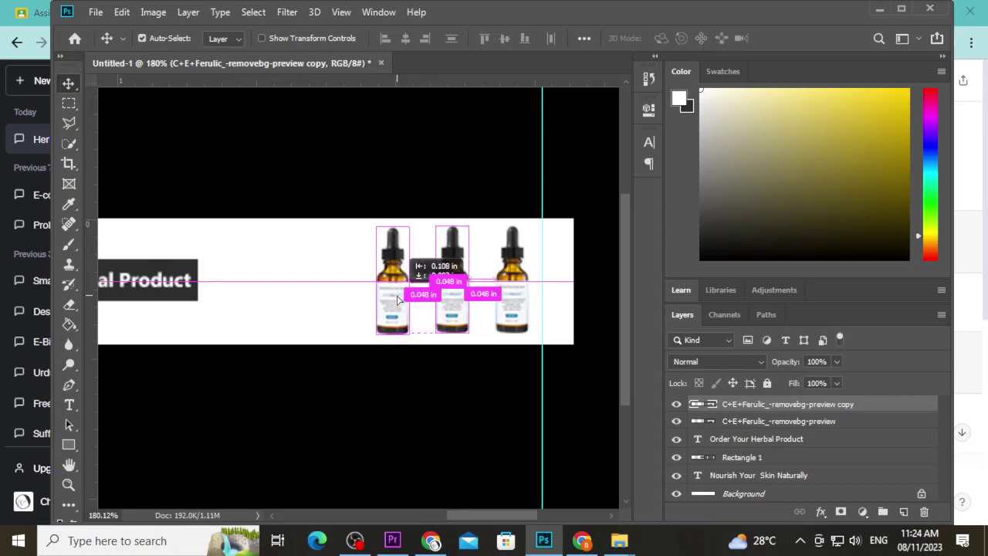
click(420, 359)
scroll(419, 363, down, 4)
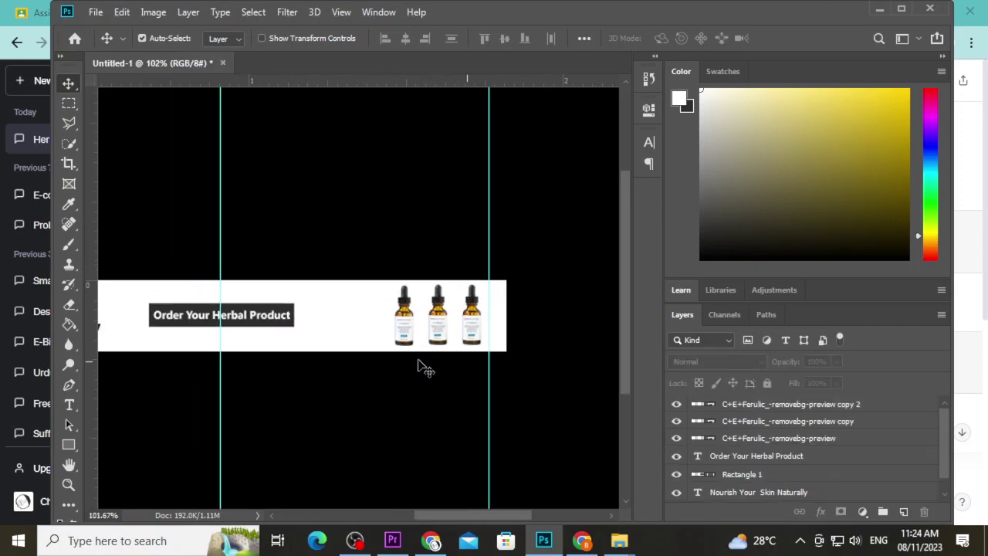
scroll(420, 364, down, 1)
scroll(459, 342, up, 2)
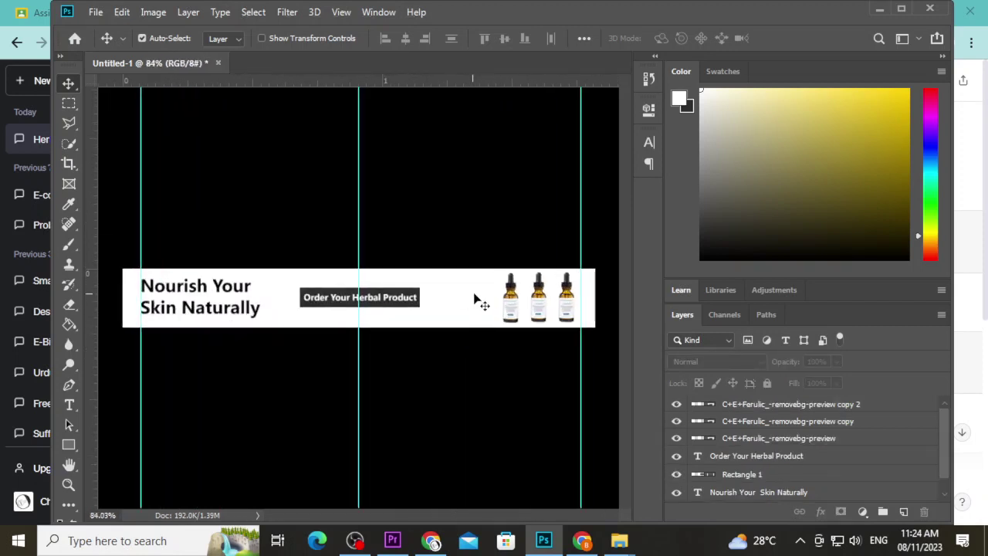
- Shift the three serum bottles slightly left
mouse_move(477, 284)
mouse_down()
mouse_move(543, 317)
mouse_move(576, 313)
mouse_move(562, 315)
mouse_up()
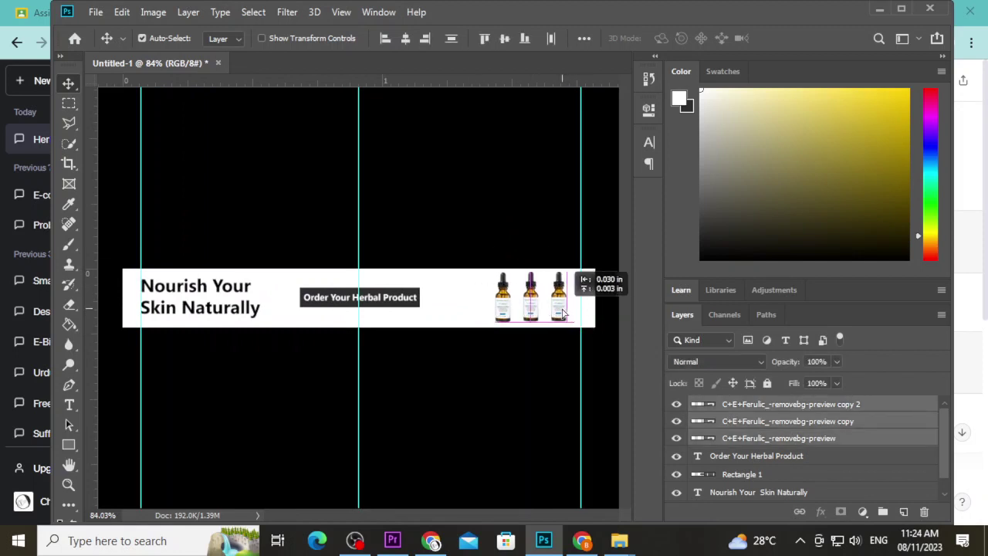
click(406, 346)
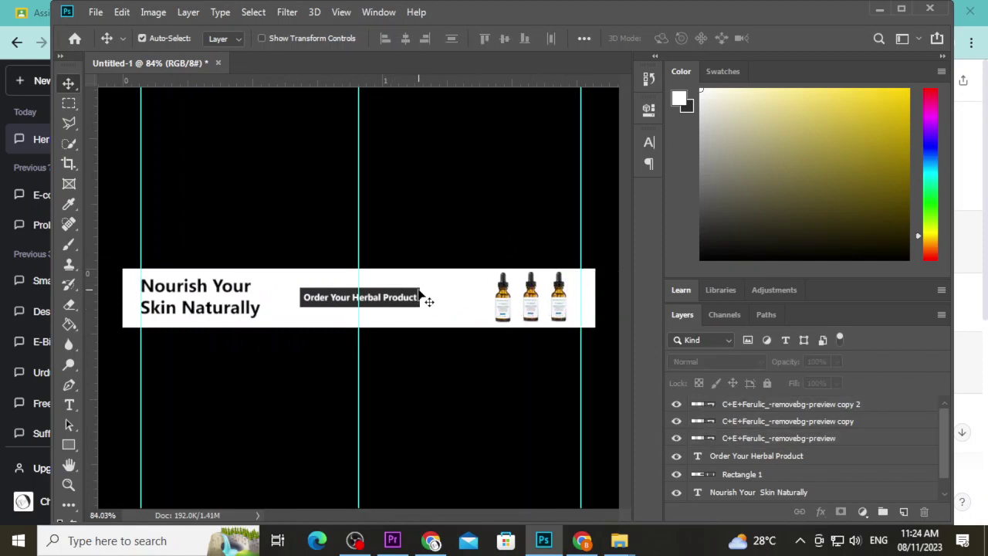
click(429, 301)
scroll(786, 484, down, 1)
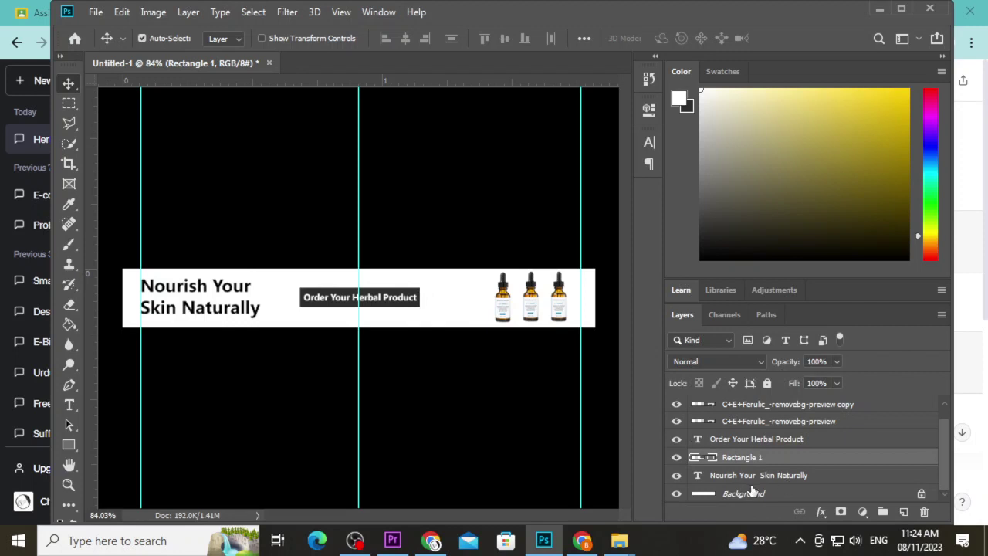
click(744, 506)
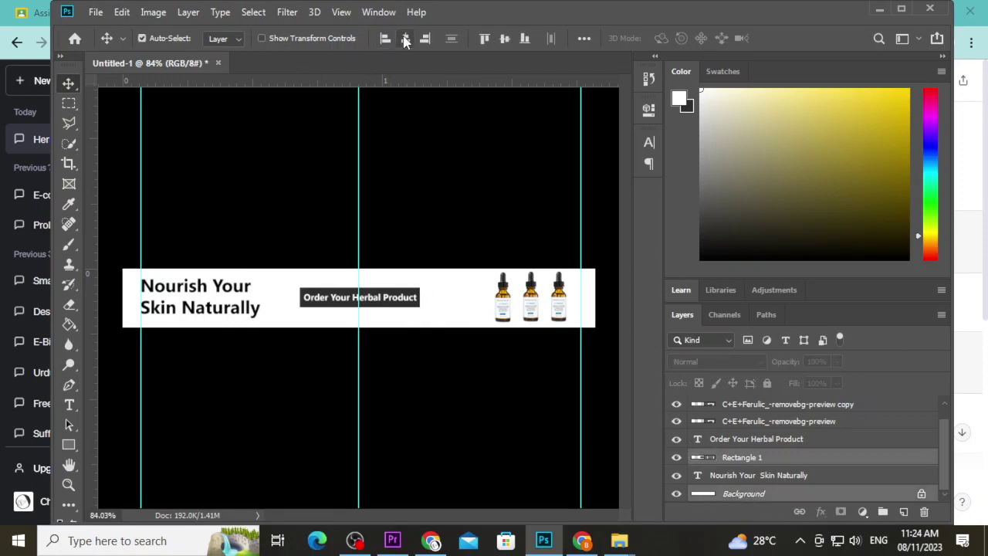
- Align the order text and Rectangle 1 on their vertical centres
click(505, 39)
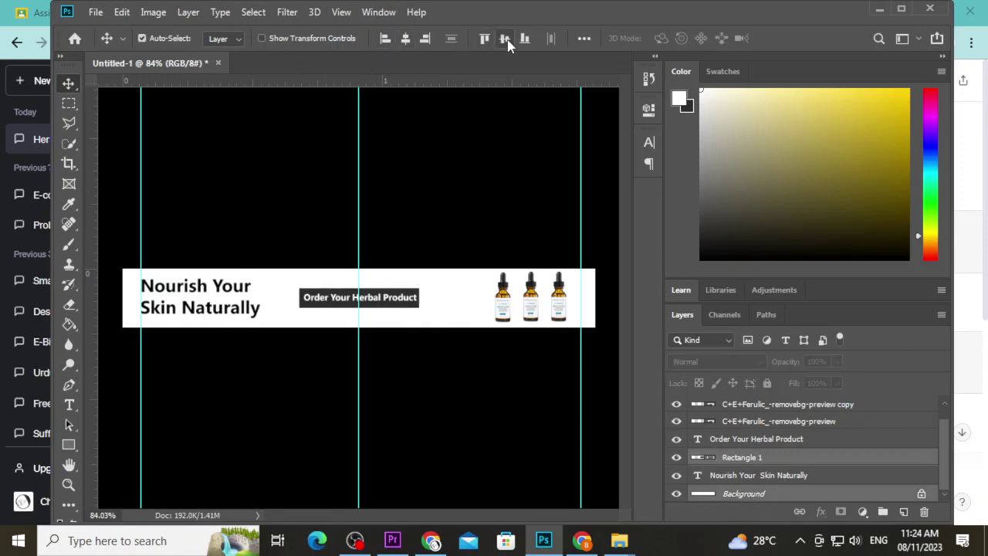
drag(392, 265, 409, 306)
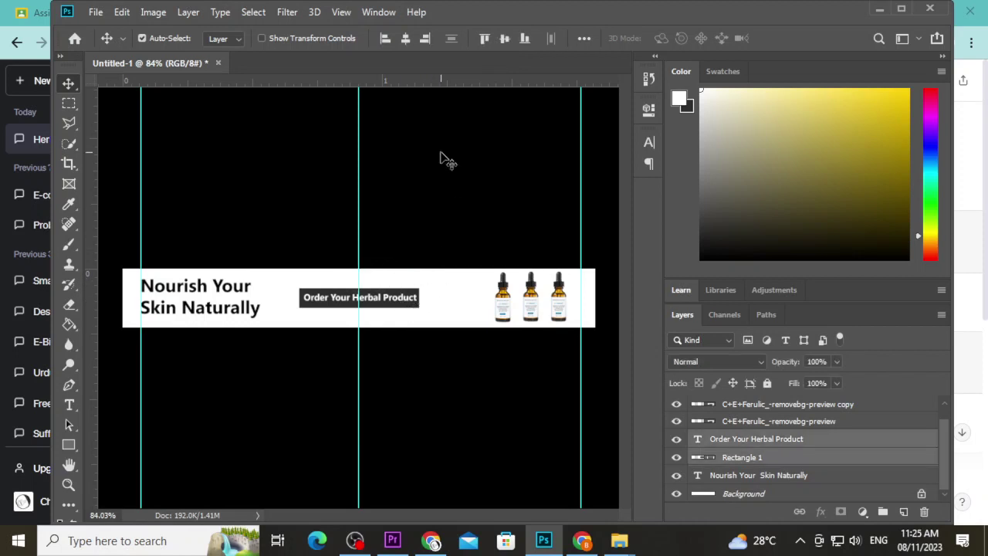
click(504, 38)
click(397, 208)
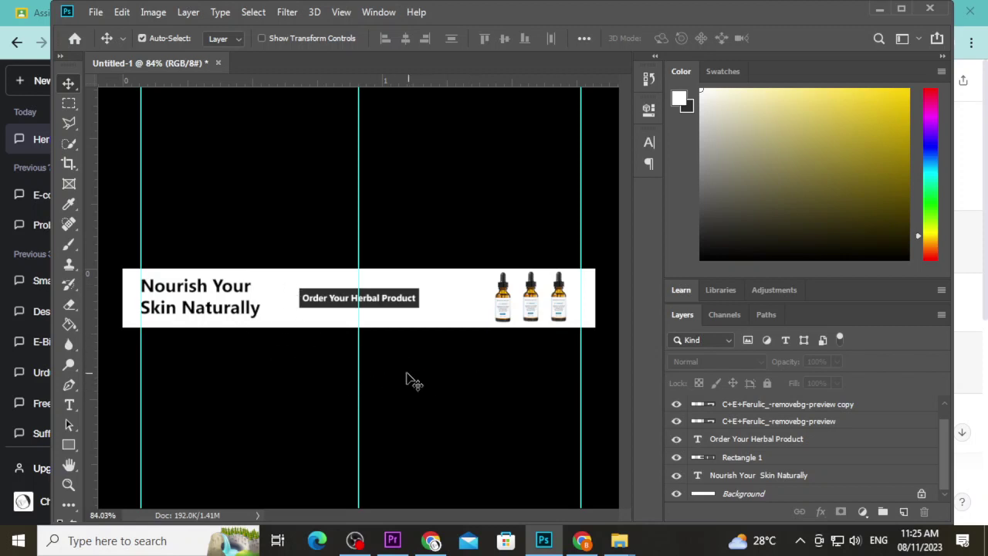
key(ctrl)
scroll(346, 313, up, 2)
scroll(351, 324, up, 2)
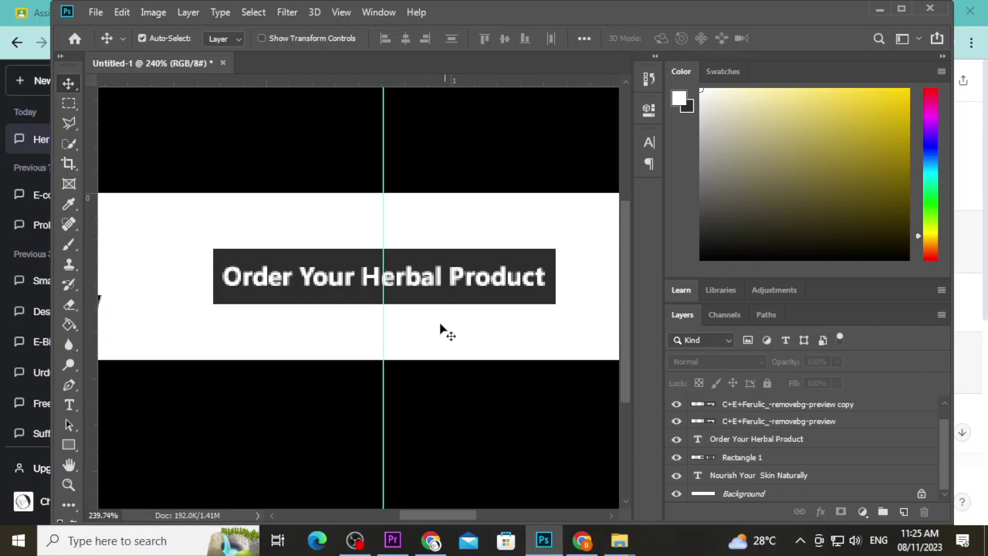
scroll(432, 324, up, 1)
scroll(404, 307, down, 1)
scroll(424, 278, down, 2)
scroll(422, 278, down, 2)
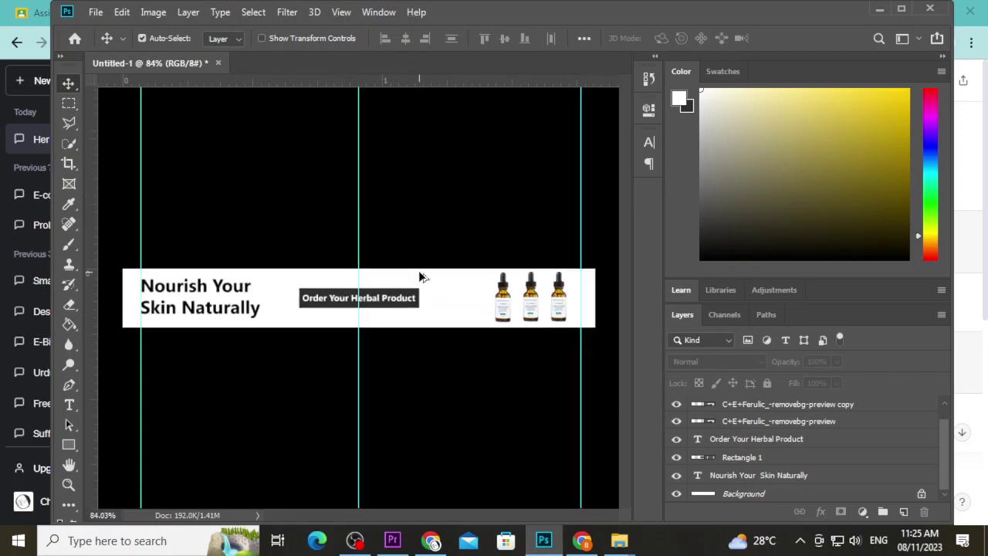
scroll(357, 309, up, 2)
scroll(357, 308, up, 1)
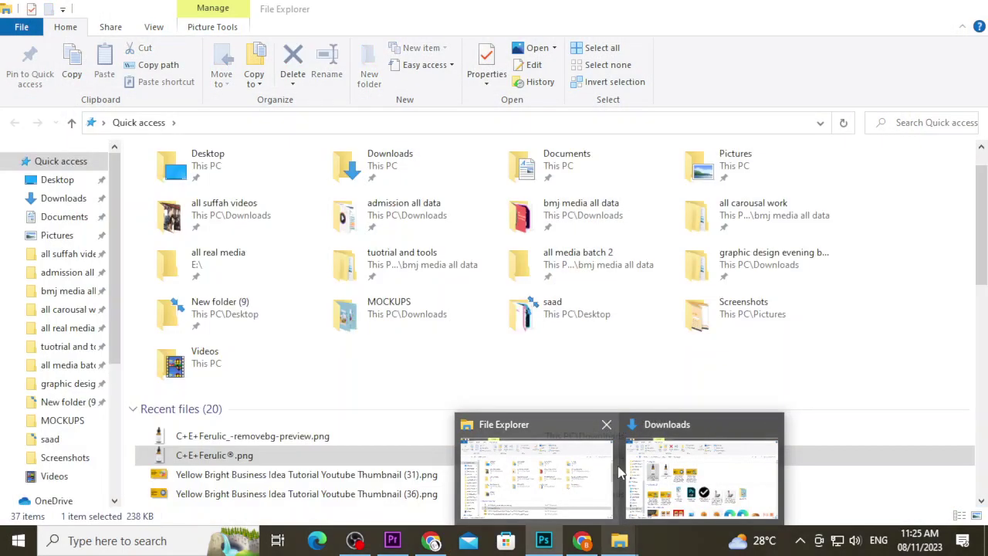
- Open Downloads > all icons and drag 185087_link_icon.png into the Photoshop banner
mouse_move(619, 541)
click(666, 462)
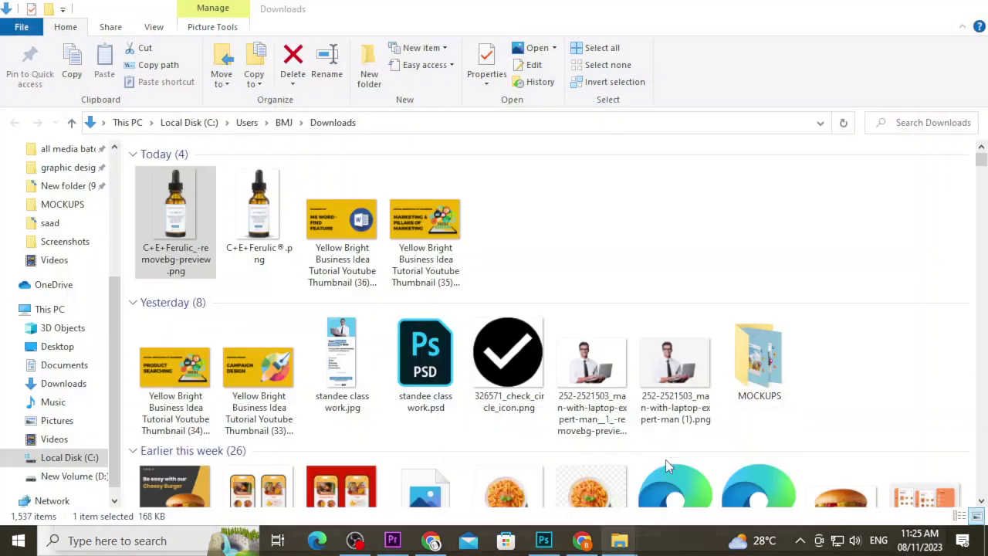
click(479, 245)
scroll(501, 351, down, 8)
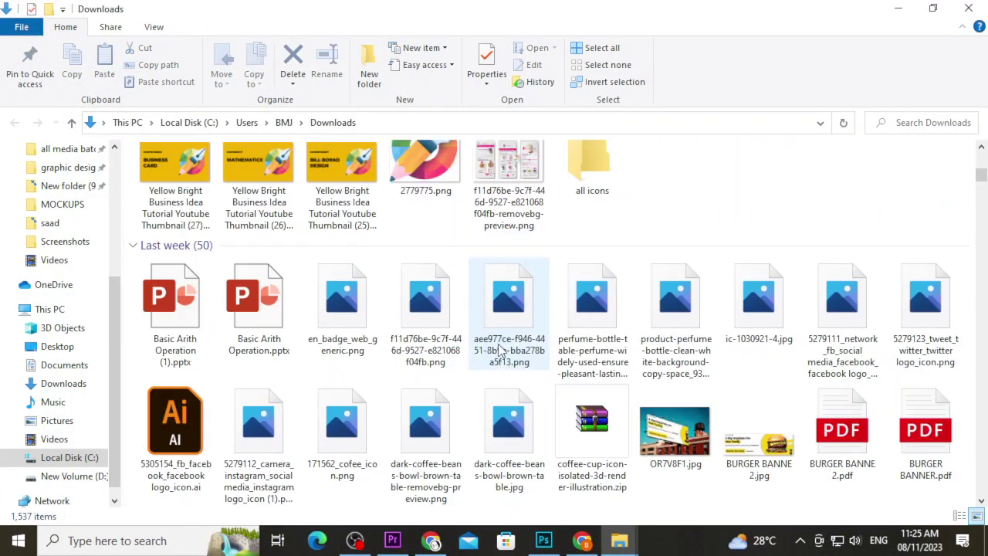
scroll(500, 351, up, 10)
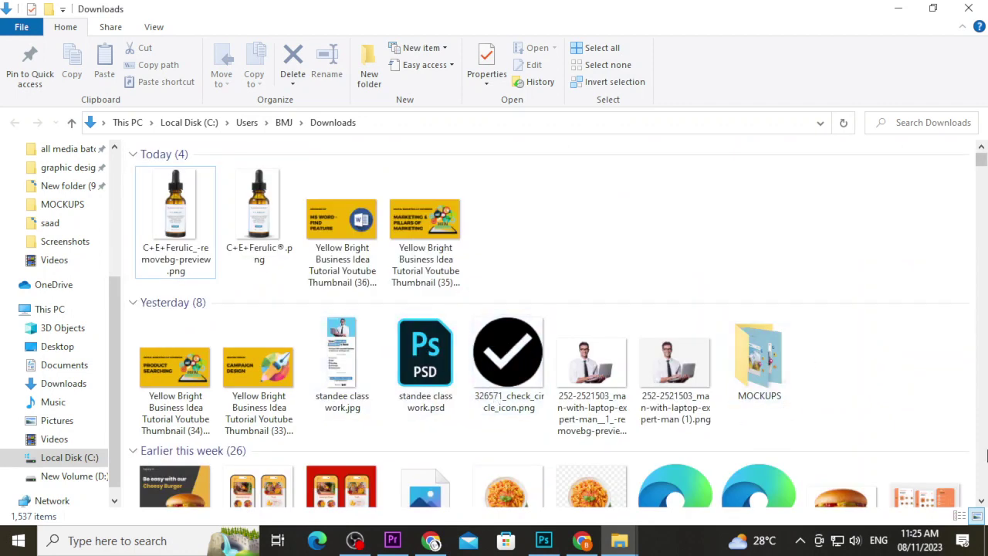
scroll(982, 501, down, 2)
scroll(982, 500, down, 3)
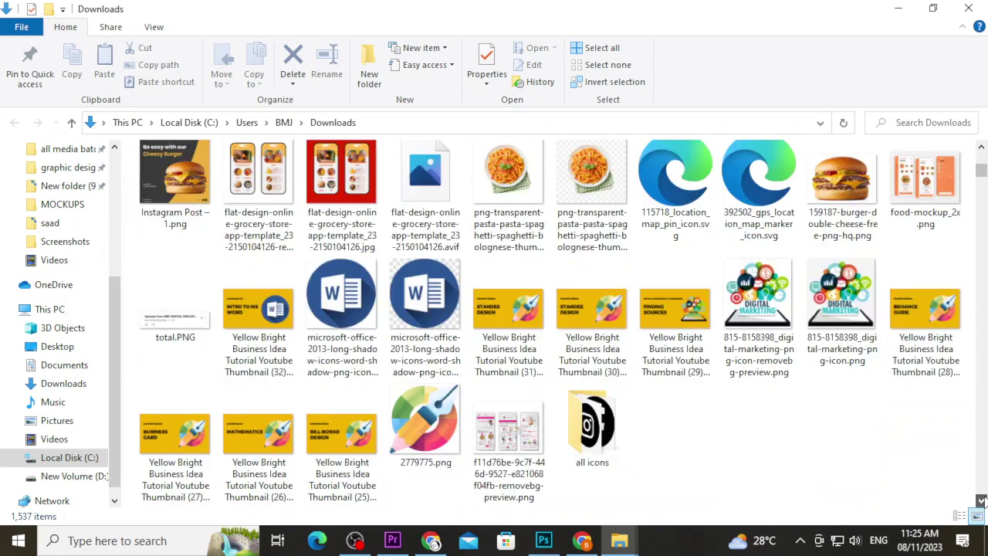
double_click(591, 406)
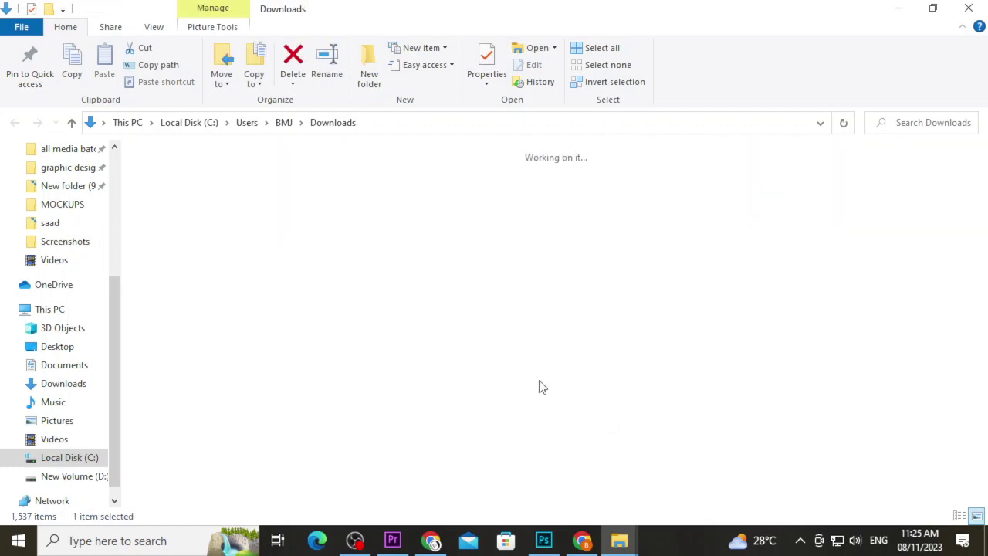
click(272, 185)
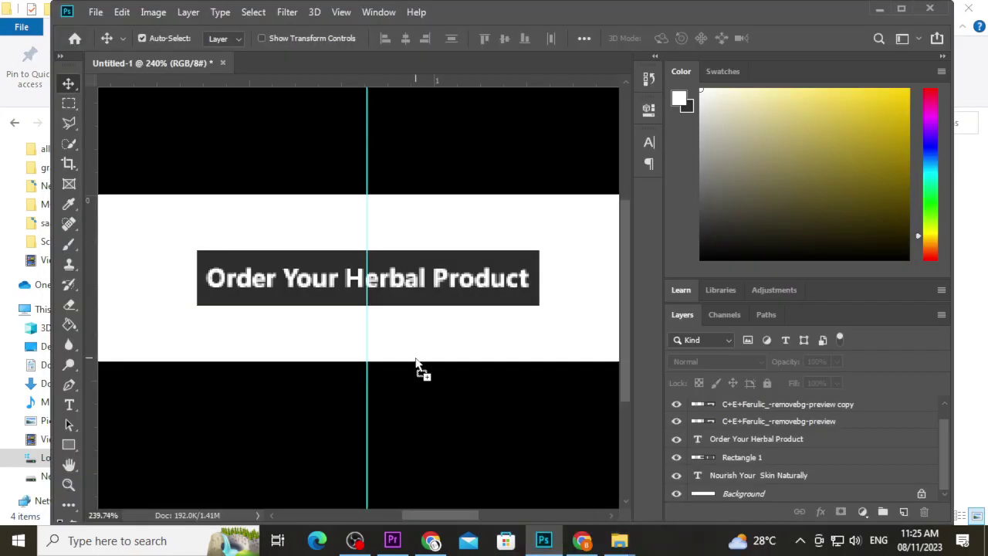
mouse_move(572, 522)
mouse_down()
mouse_move(449, 372)
mouse_move(301, 222)
mouse_move(272, 329)
mouse_up()
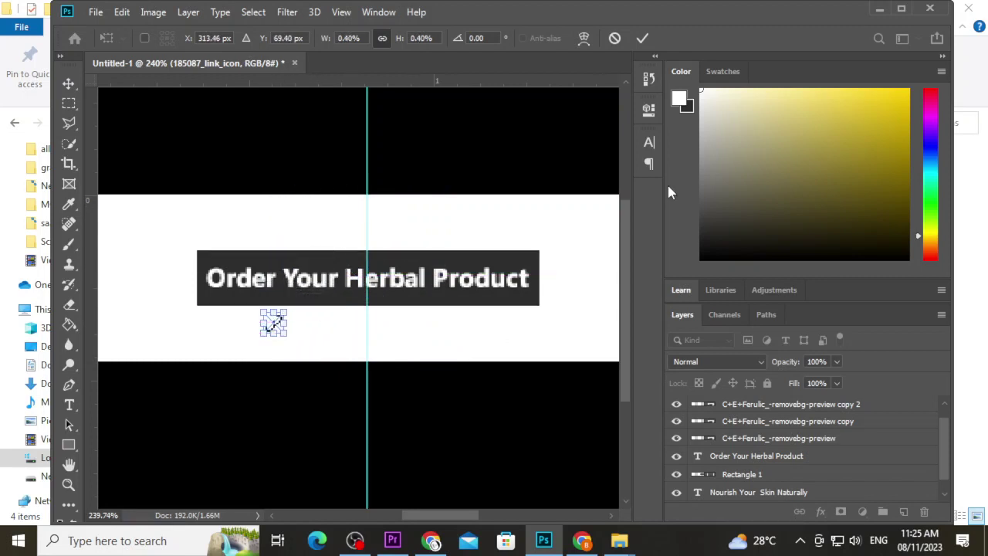
- Commit the link icon, then duplicate the button text below the button and colour it black
click(643, 38)
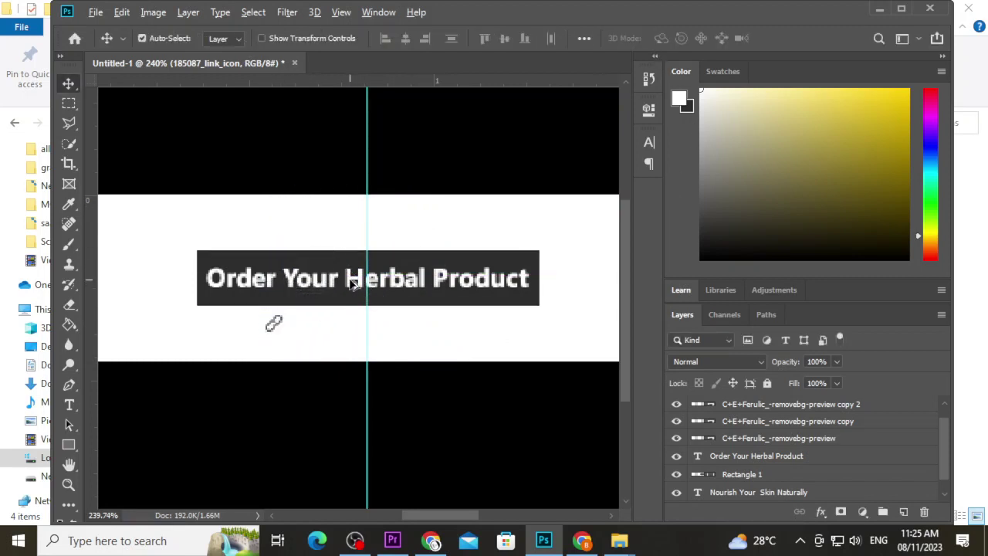
drag(351, 284, 432, 330)
key(t)
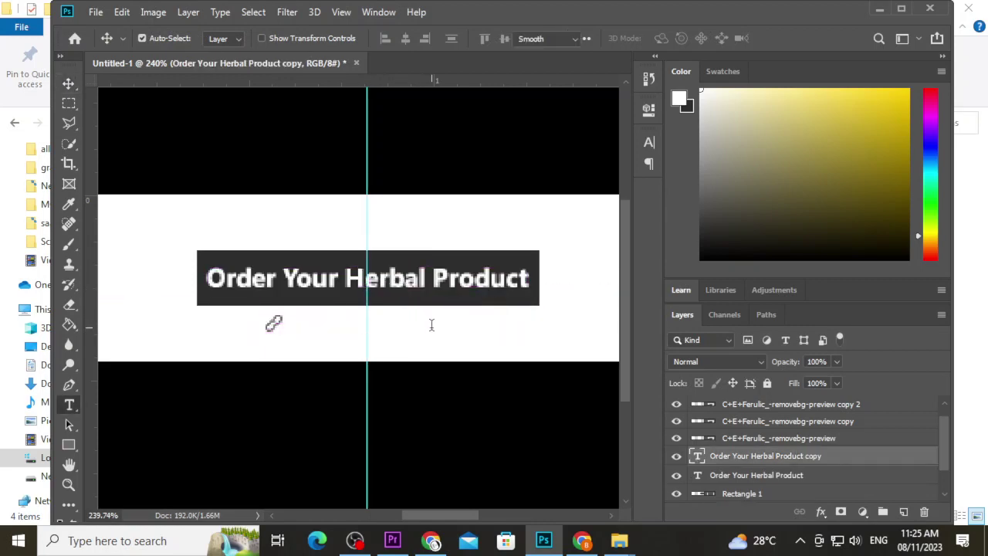
triple_click(431, 325)
click(670, 41)
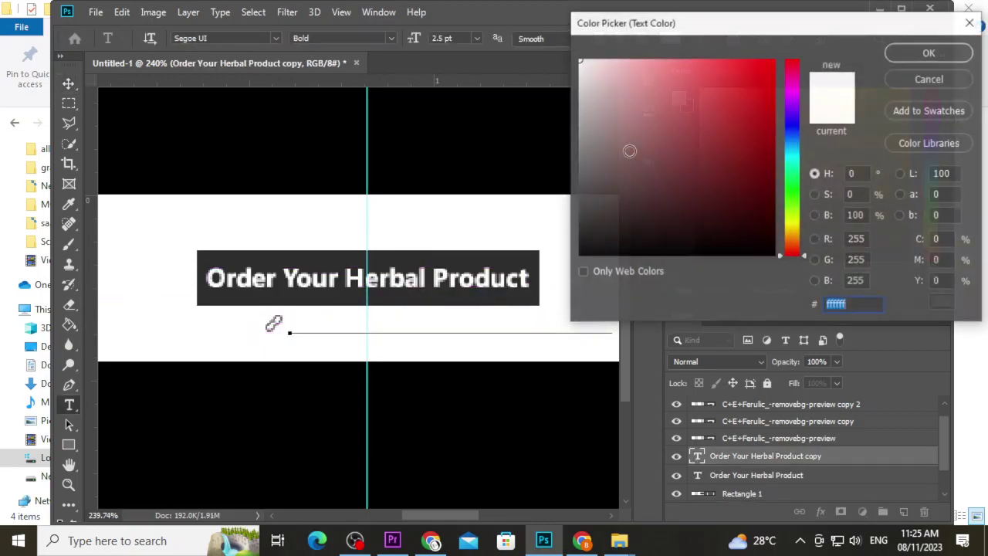
click(536, 280)
click(927, 51)
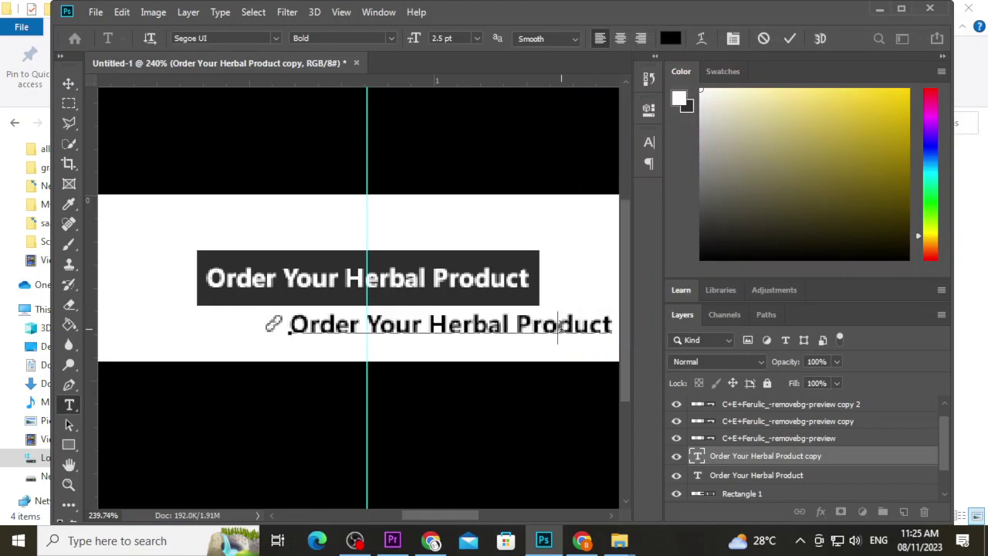
triple_click(561, 325)
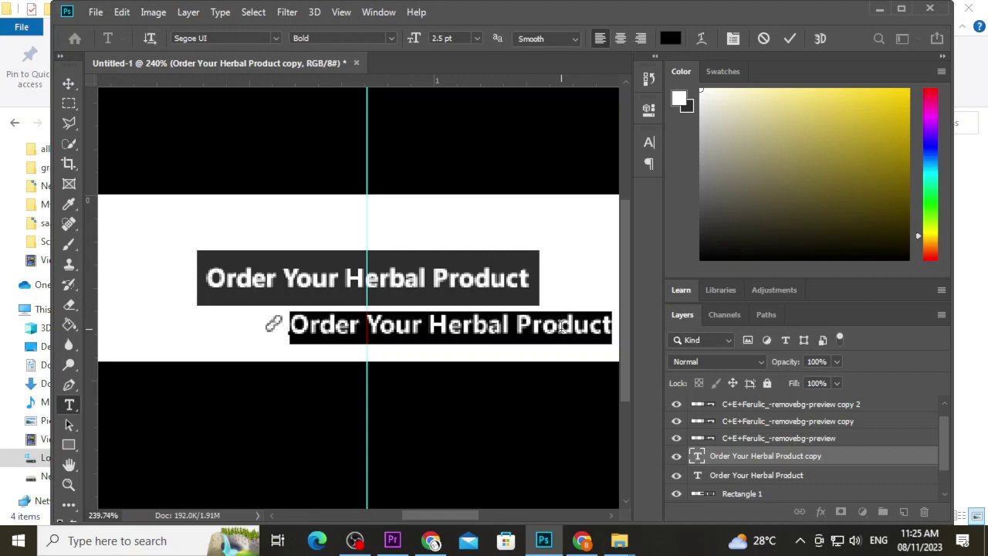
text(WWW)
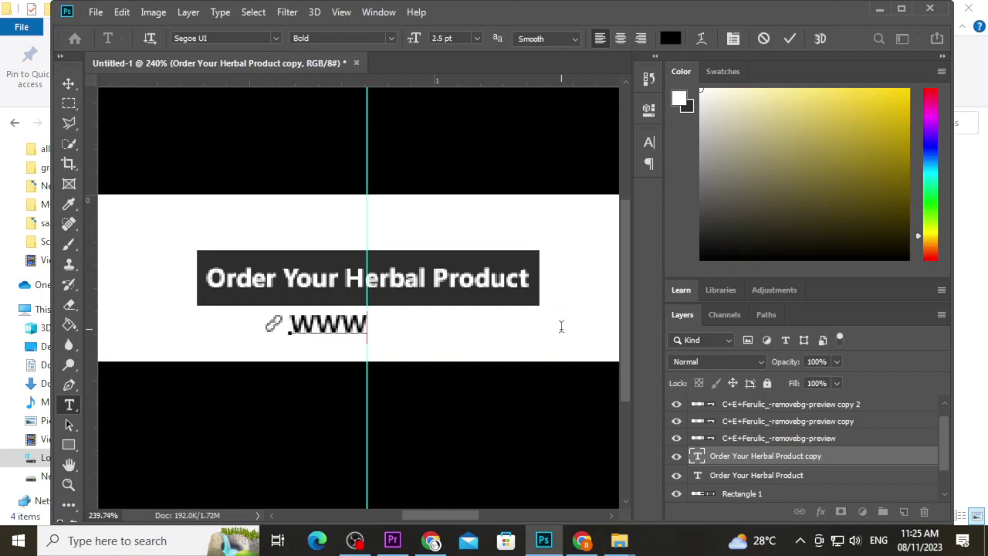
text(.HERBA)
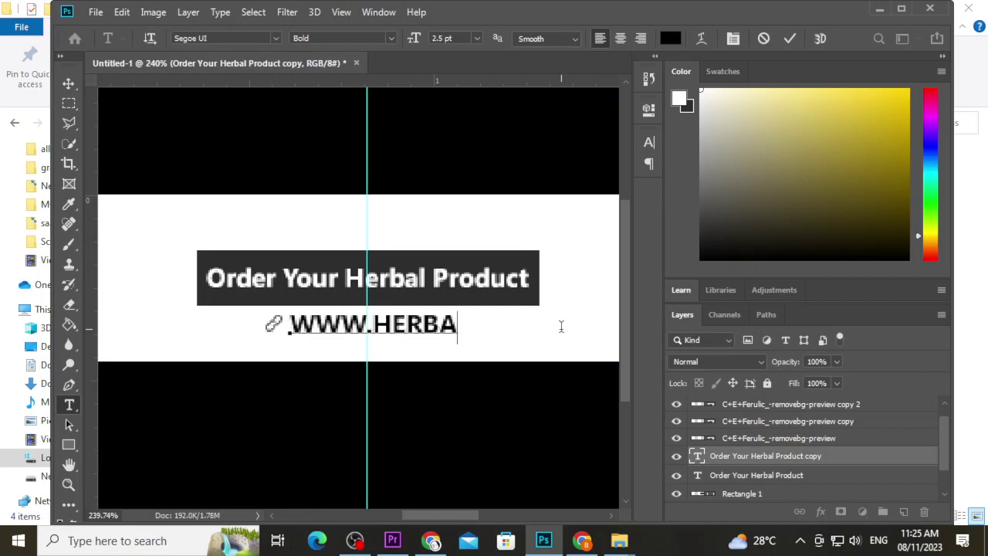
key(BackSpace)
key(BackSpace)
key(BackSpace)
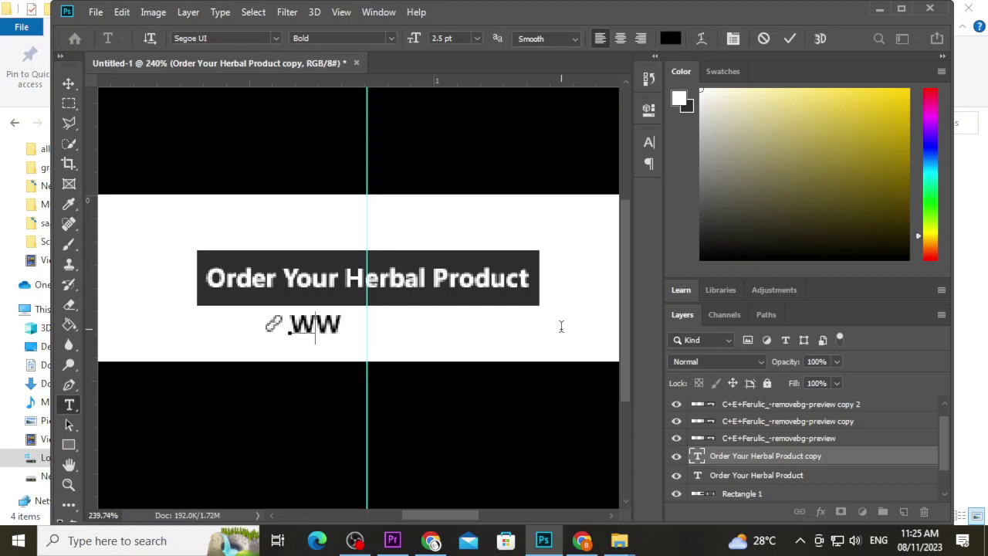
key(BackSpace)
key(BackSpace)
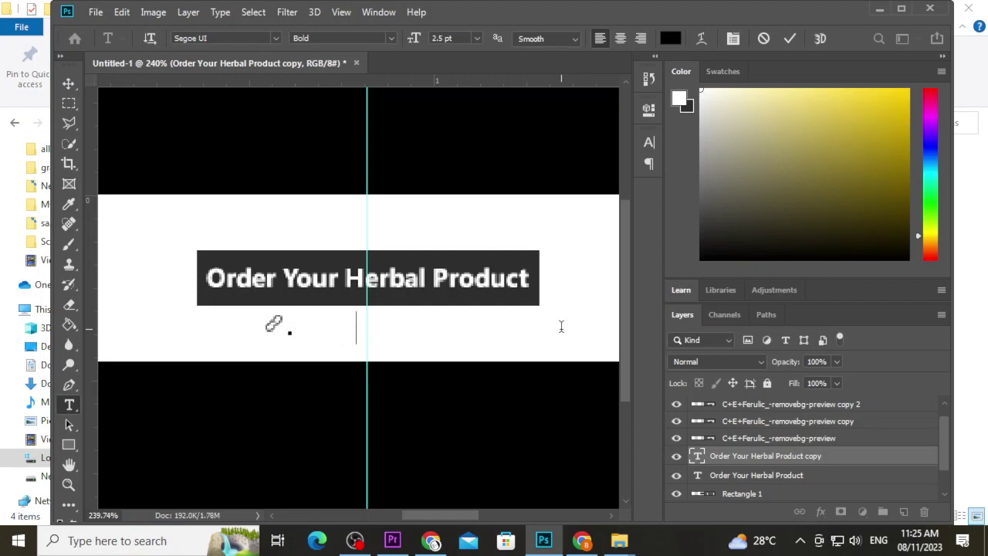
text(WWW.HER)
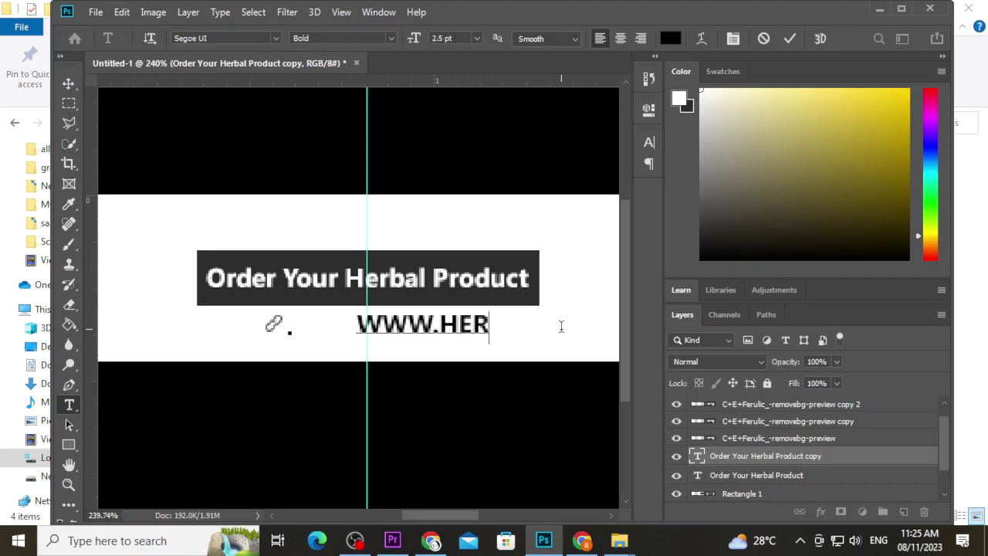
text(BA;)
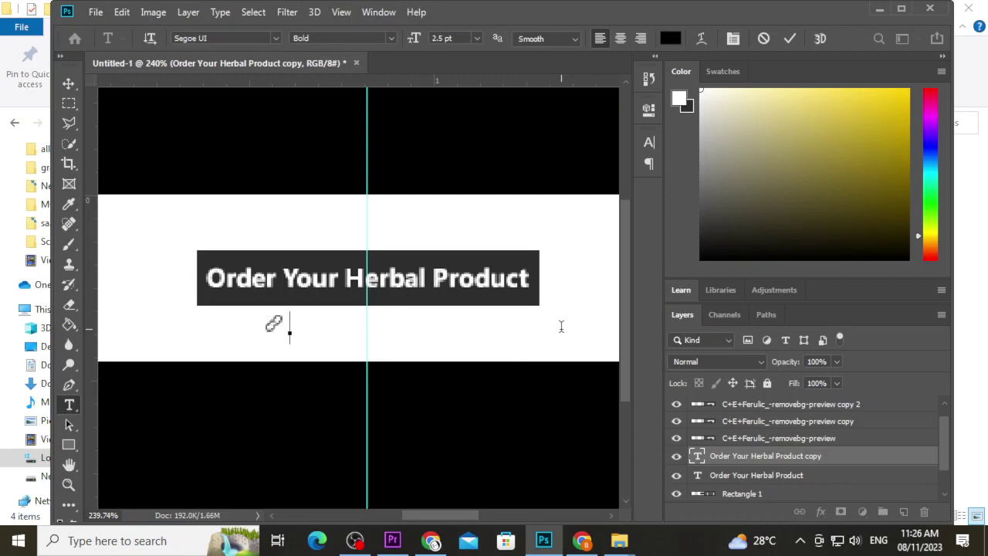
text(w)
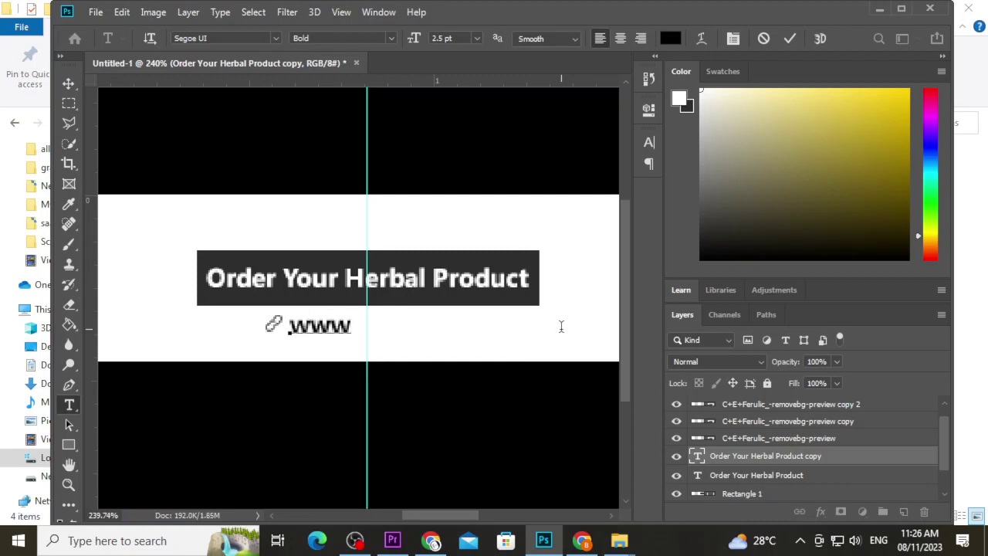
text(.herba)
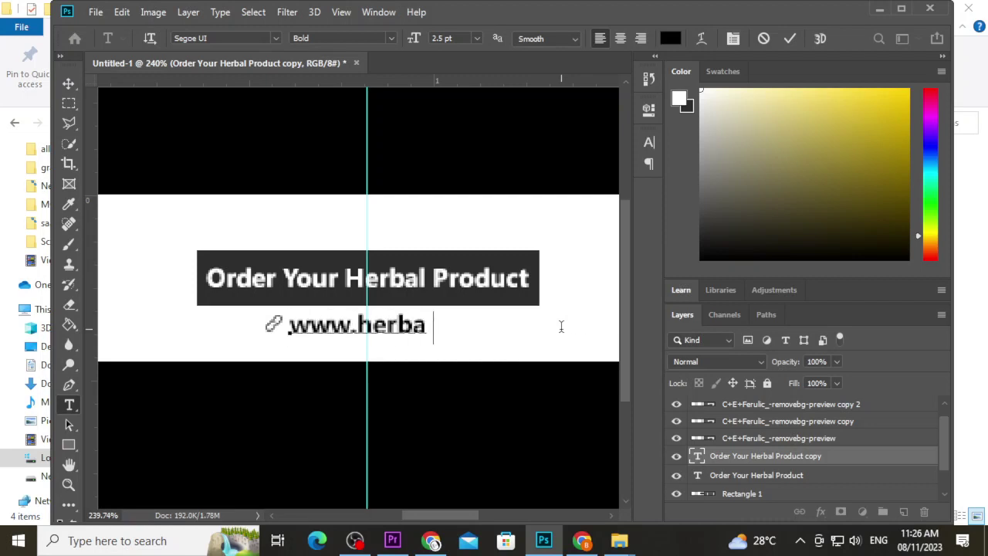
text(l.)
text(com)
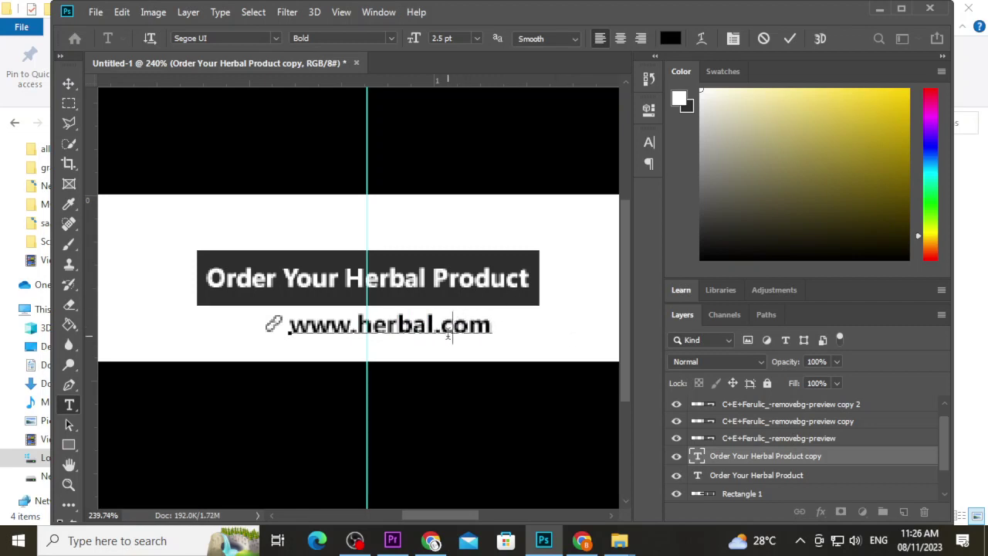
triple_click(452, 326)
click(392, 43)
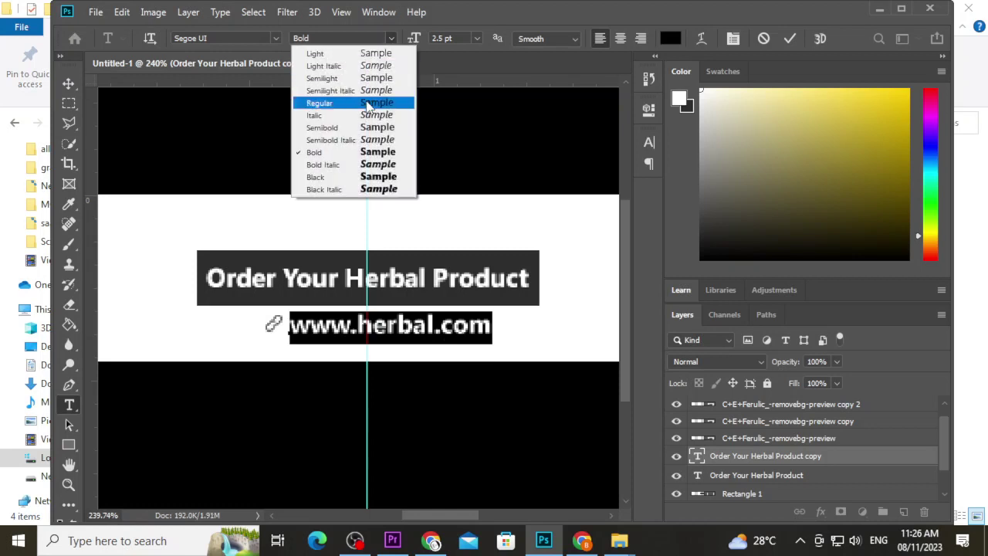
click(340, 100)
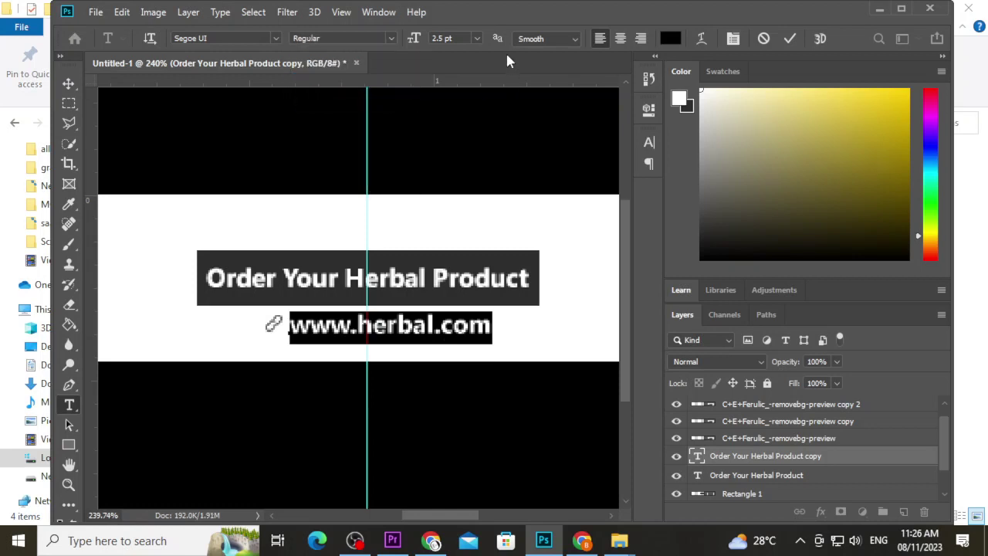
click(433, 40)
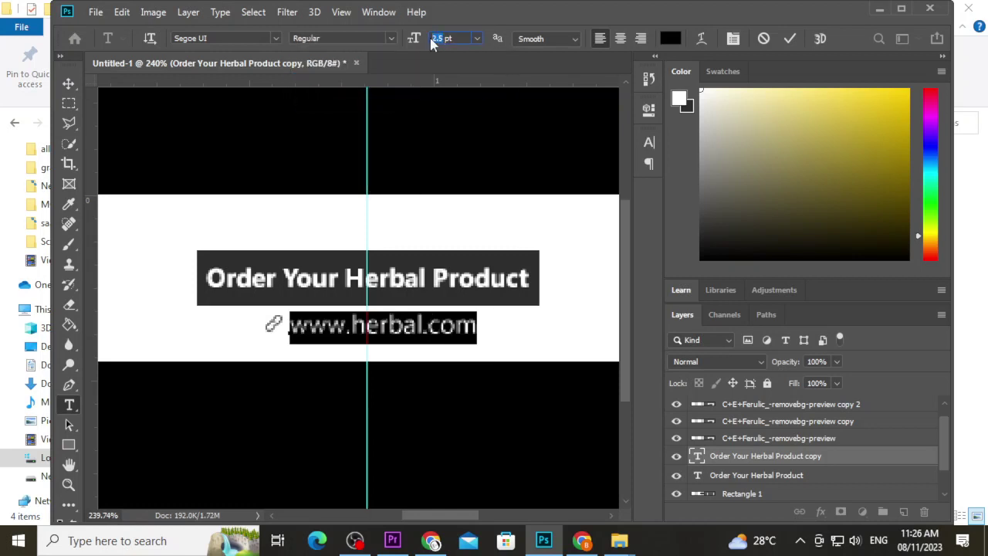
text(2)
key(Return)
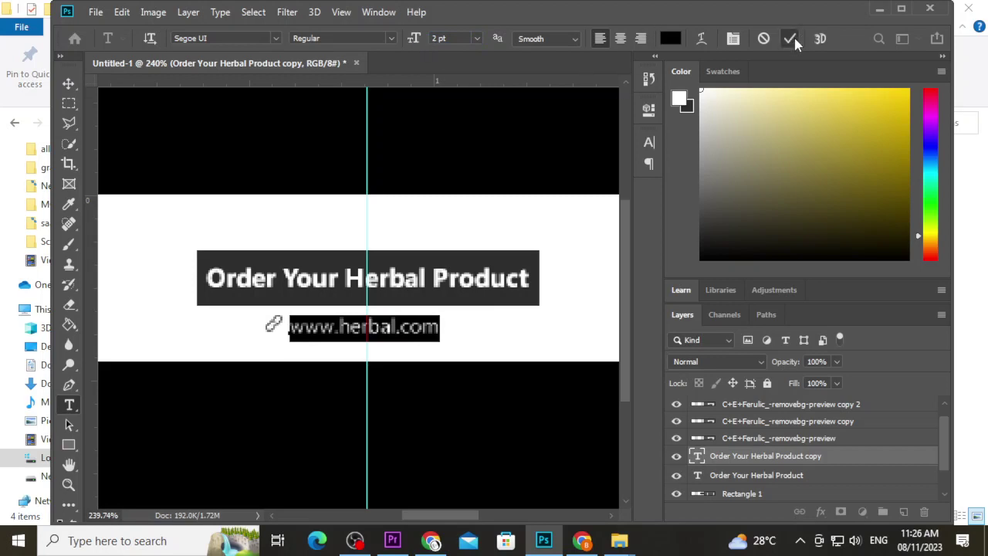
click(796, 45)
- Zoom in and move the link icon and URL slightly upward under the button
key(v)
scroll(364, 346, down, 2)
scroll(363, 346, down, 2)
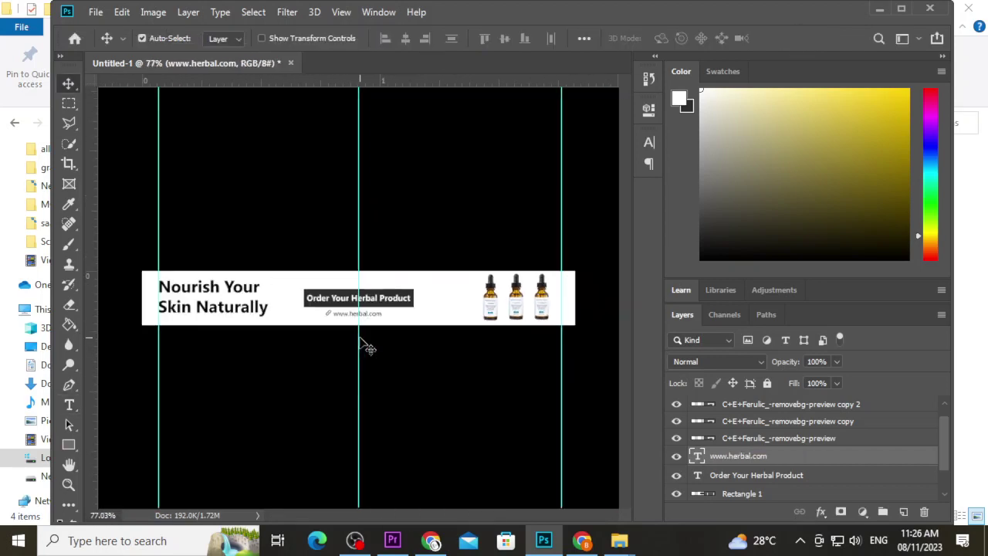
scroll(361, 313, up, 1)
scroll(290, 316, up, 2)
scroll(292, 318, up, 2)
scroll(292, 318, up, 3)
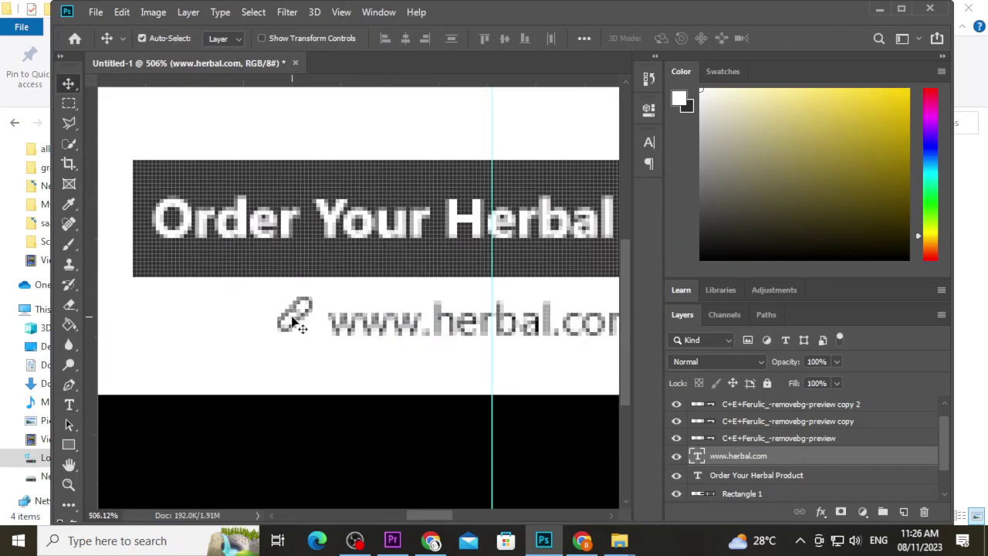
click(292, 318)
mouse_move(263, 305)
mouse_down()
mouse_move(394, 349)
mouse_move(455, 319)
mouse_up()
scroll(436, 329, down, 2)
scroll(440, 328, down, 2)
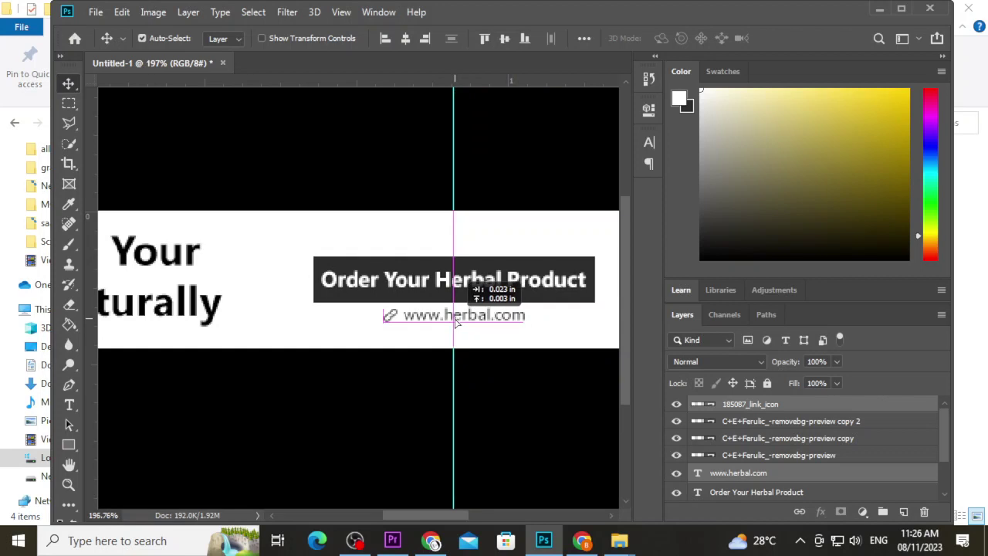
click(481, 371)
- Zoom back out and switch to the Pen tool
mouse_move(355, 231)
mouse_down()
mouse_move(456, 305)
mouse_move(520, 379)
mouse_up()
scroll(522, 390, down, 2)
scroll(529, 382, down, 2)
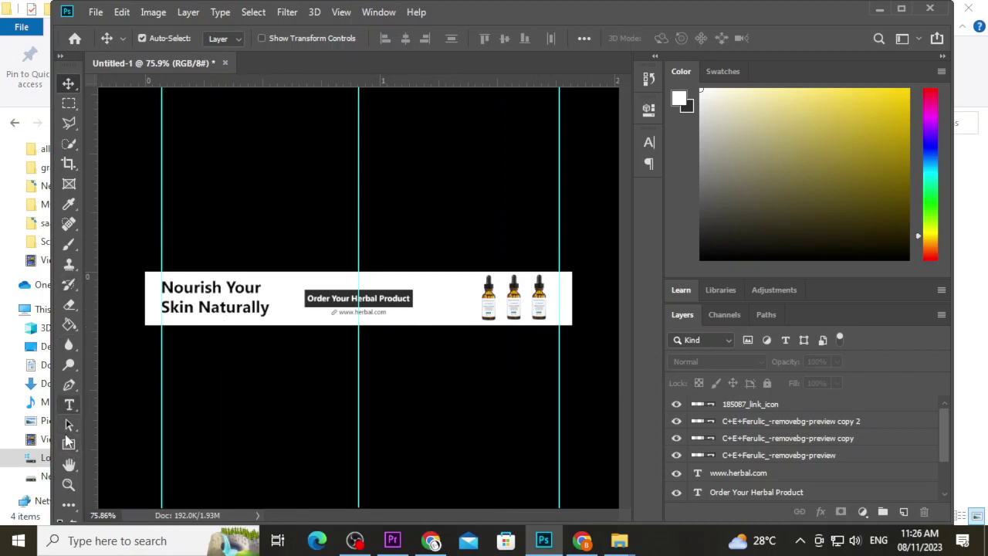
drag(69, 384, 222, 382)
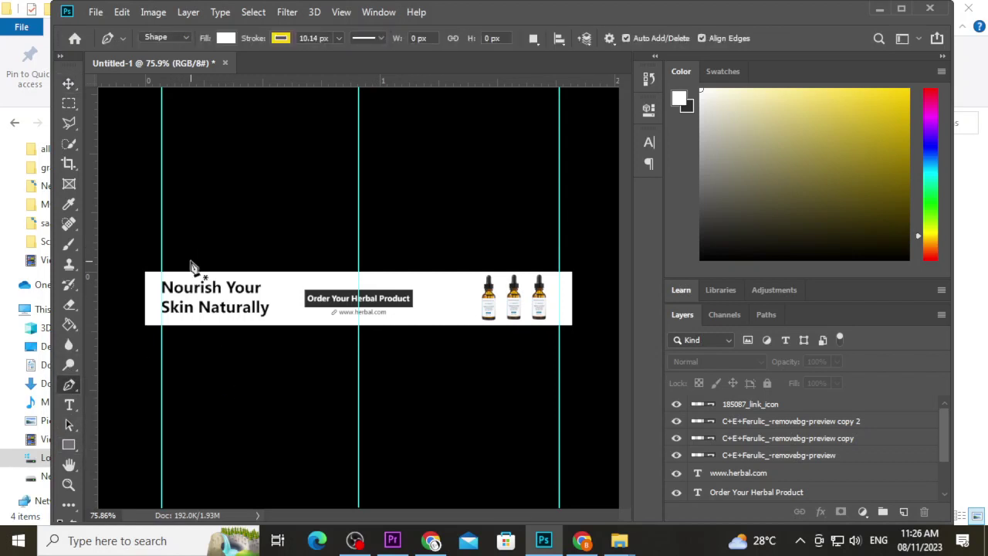
- Place the first Pen anchors, curving the right edge down across the banner
click(267, 258)
click(273, 255)
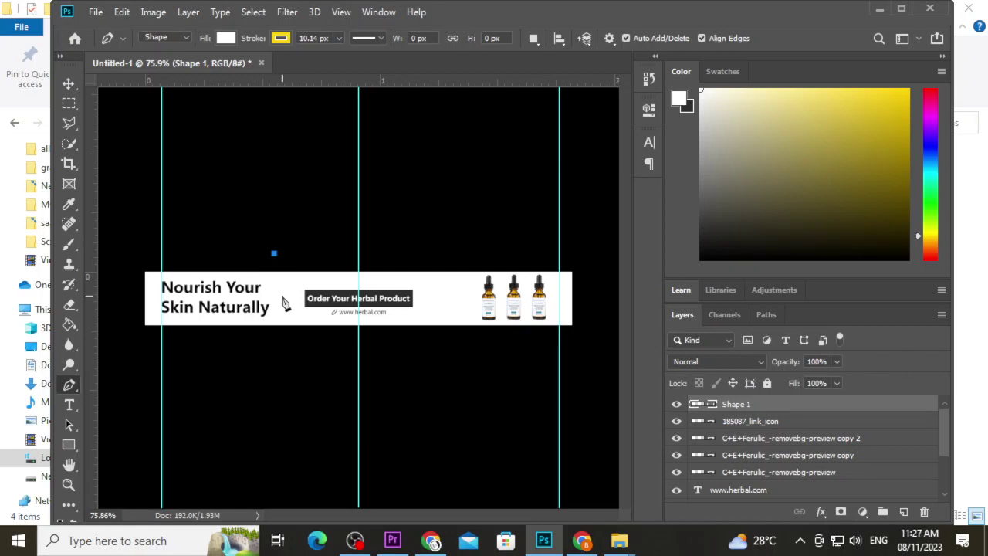
mouse_move(280, 294)
mouse_down()
mouse_move(286, 306)
mouse_move(269, 316)
mouse_up()
drag(269, 317, 268, 315)
click(259, 336)
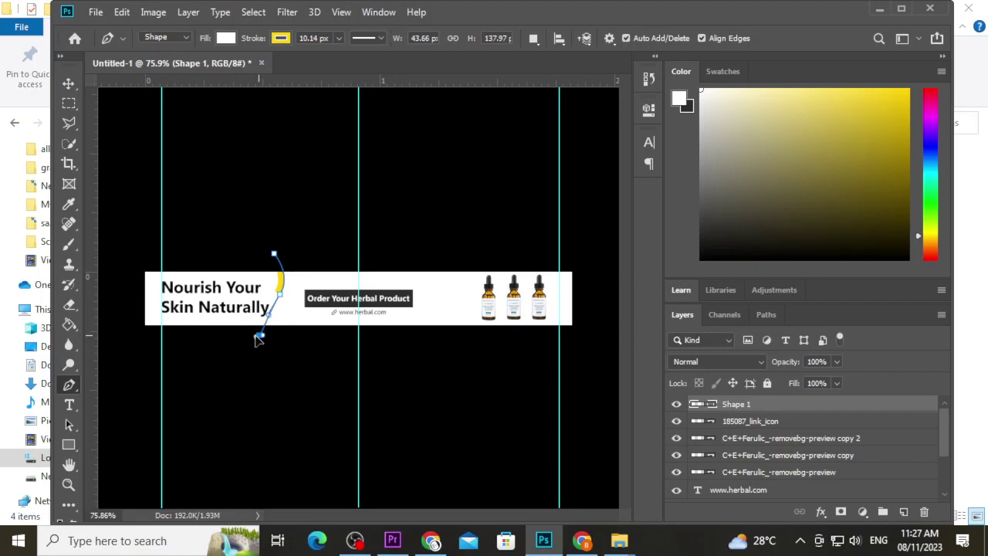
drag(259, 339, 246, 347)
- Draw the bottom, left and top edges and close the shape at its start point
click(205, 342)
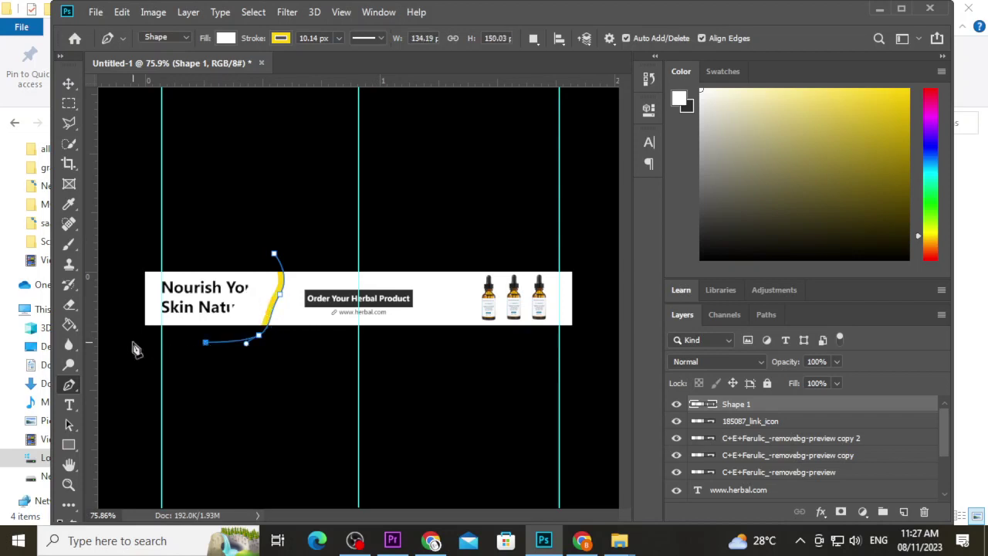
click(133, 342)
click(119, 301)
click(119, 253)
click(152, 248)
click(218, 248)
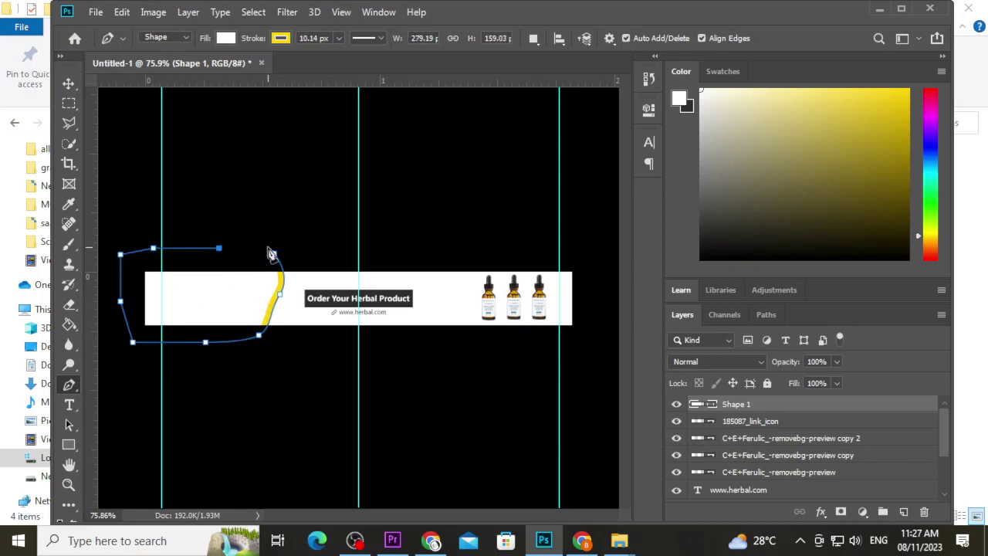
click(274, 255)
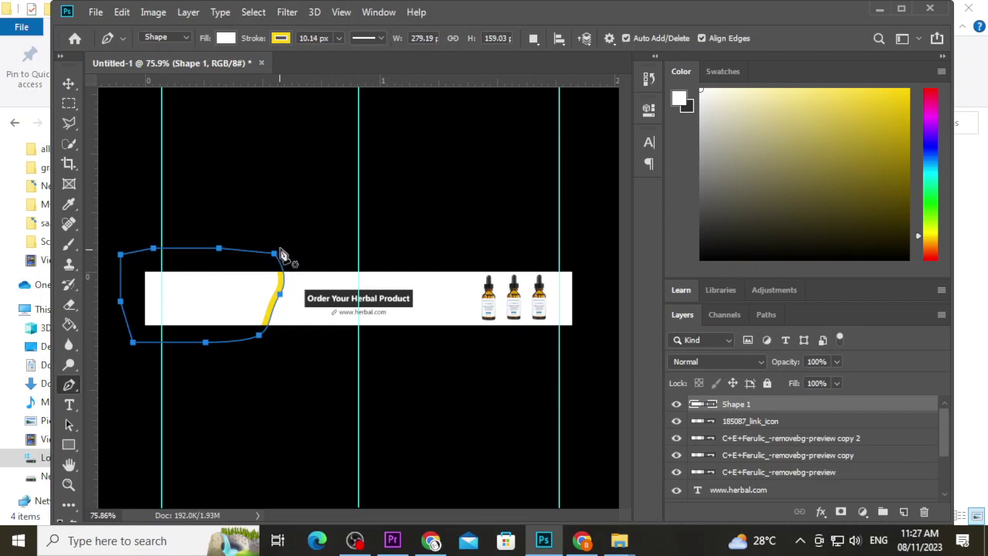
click(69, 83)
click(238, 353)
- Reselect the curved left shape and remove its outline stroke
click(268, 317)
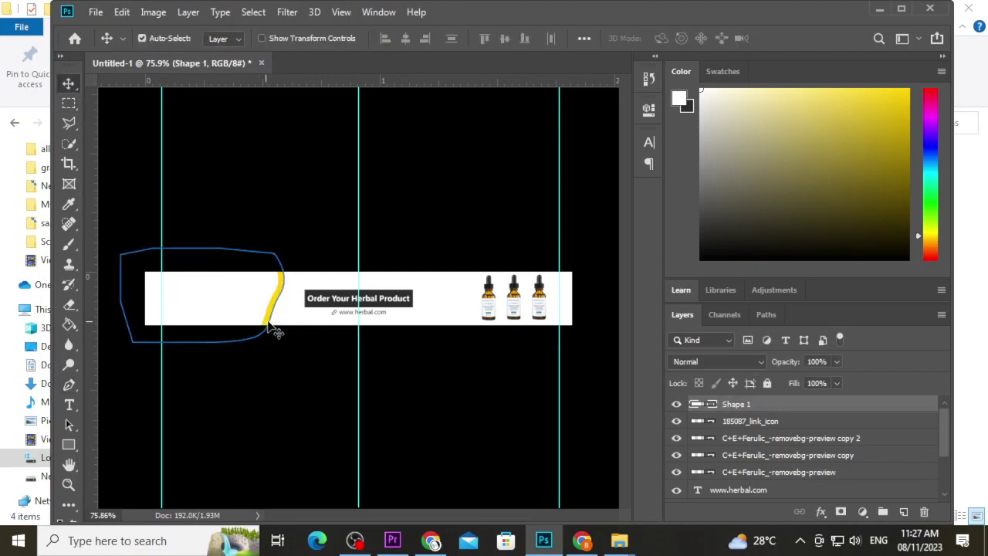
click(69, 445)
click(281, 38)
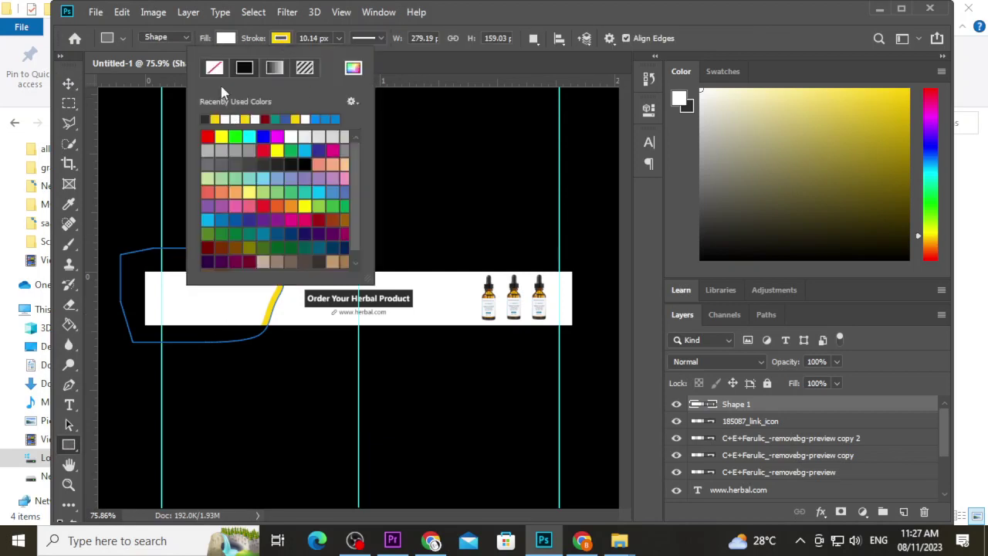
click(215, 67)
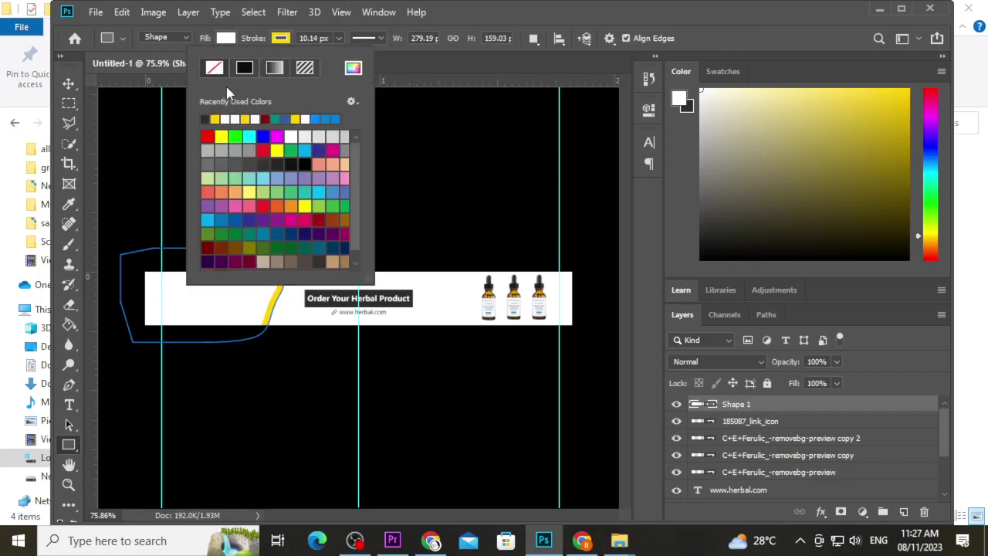
- Fill the curved shape with dark green #0b723a
click(225, 38)
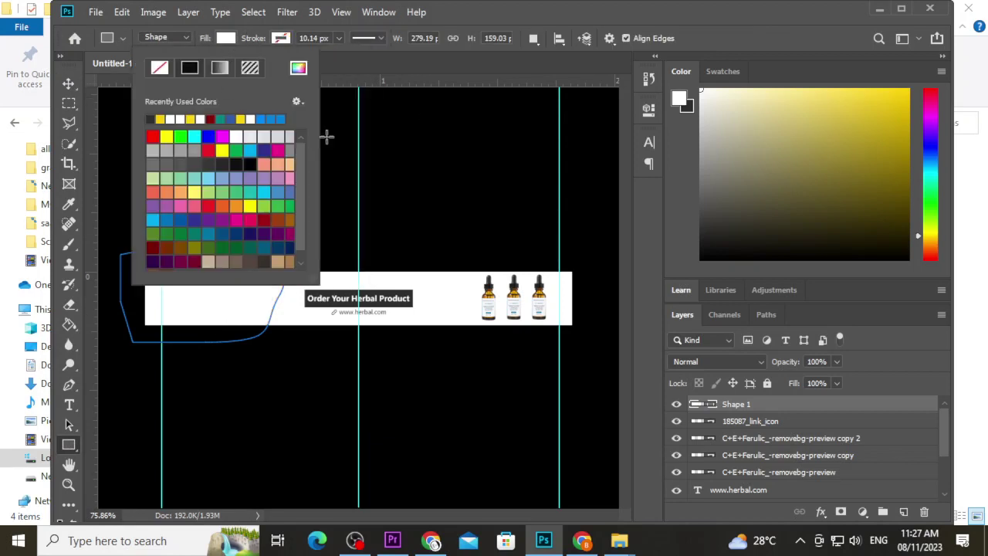
click(299, 68)
mouse_move(803, 174)
mouse_down()
mouse_move(798, 217)
mouse_move(801, 180)
mouse_move(774, 169)
mouse_up()
click(777, 157)
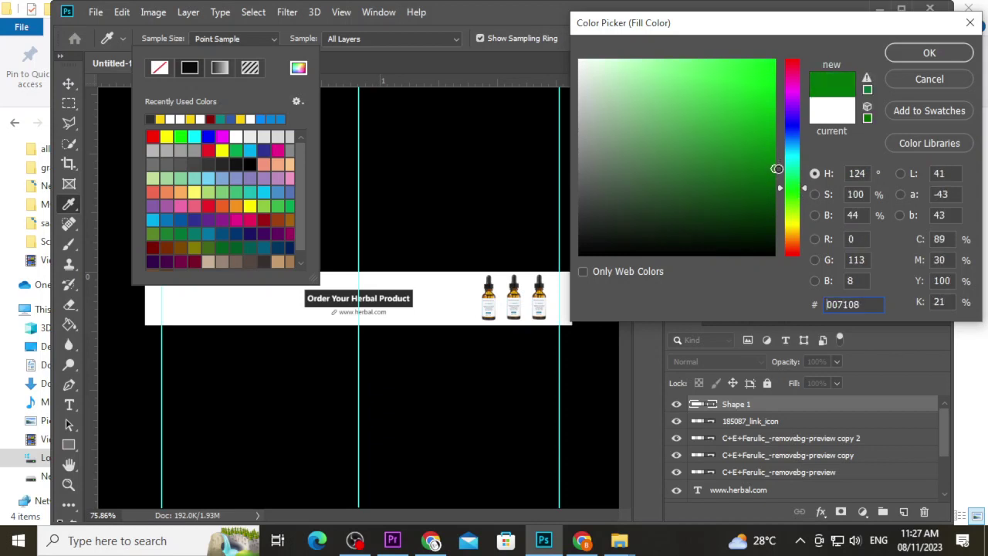
click(867, 89)
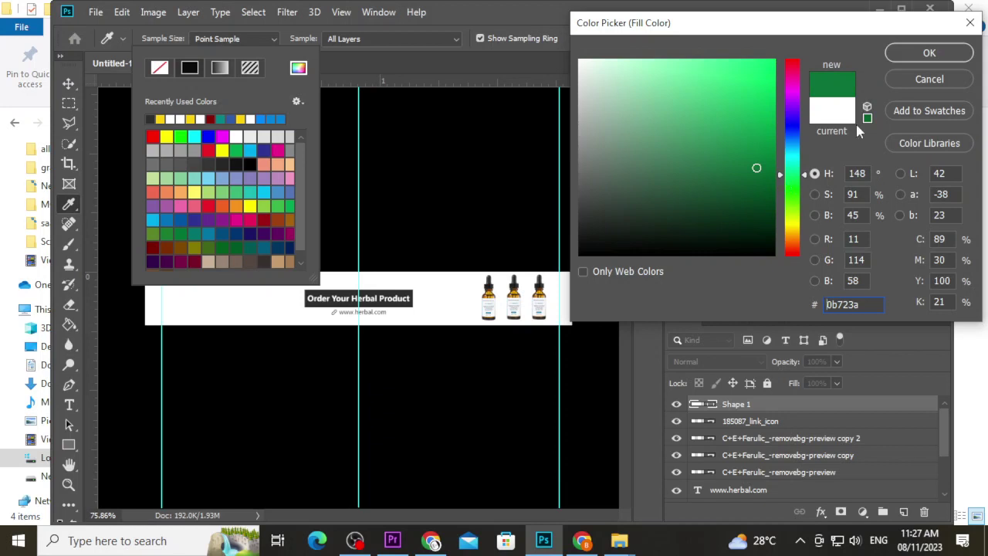
click(905, 52)
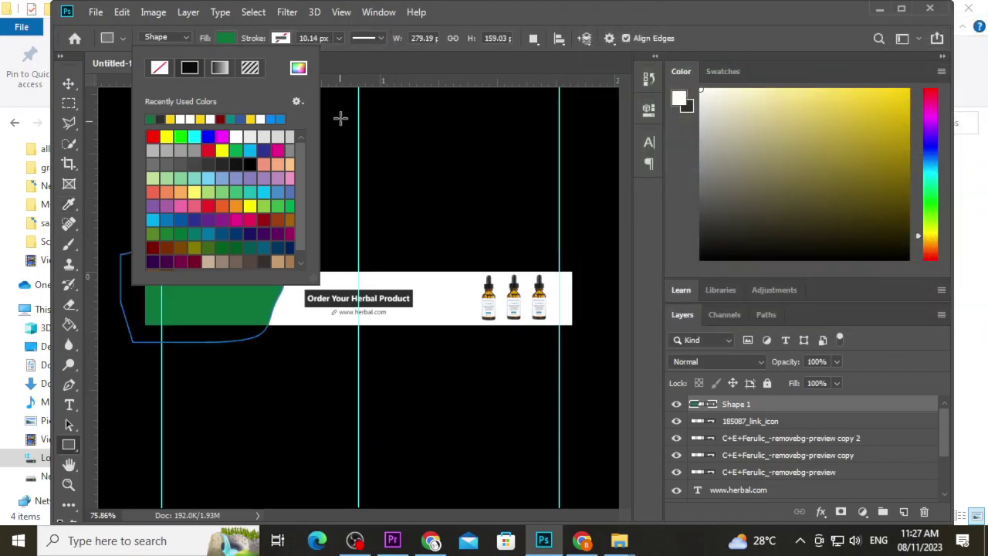
click(69, 83)
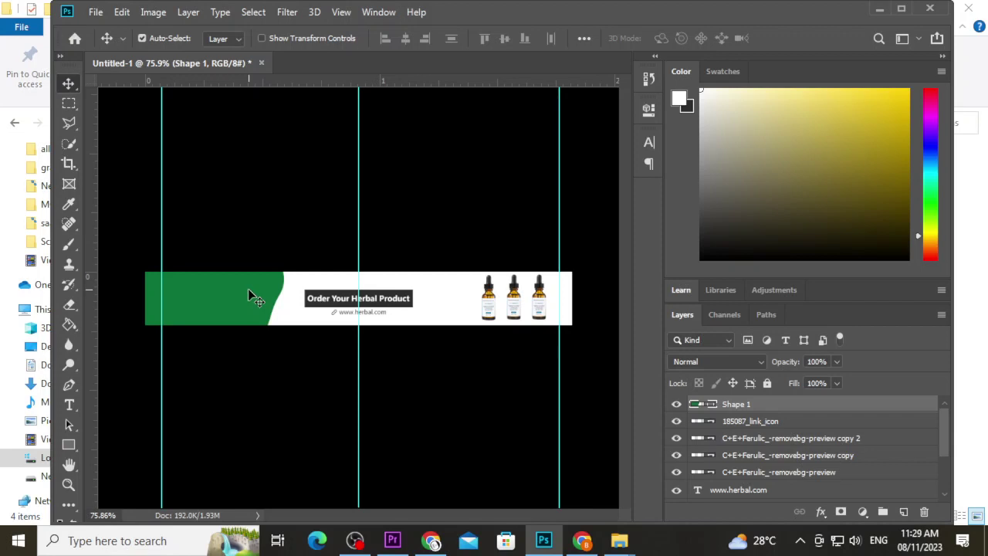
- Send the green shape behind the headline and make the 'Nourish Your Skin Naturally' text white (#ffffff)
key(ctrl)
key(ctrl+shift+bracketleft)
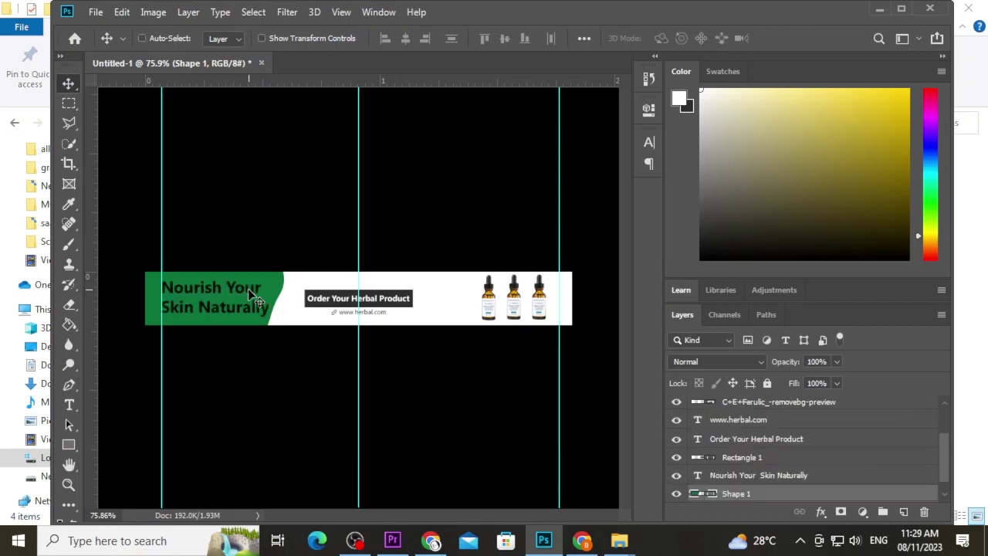
click(238, 307)
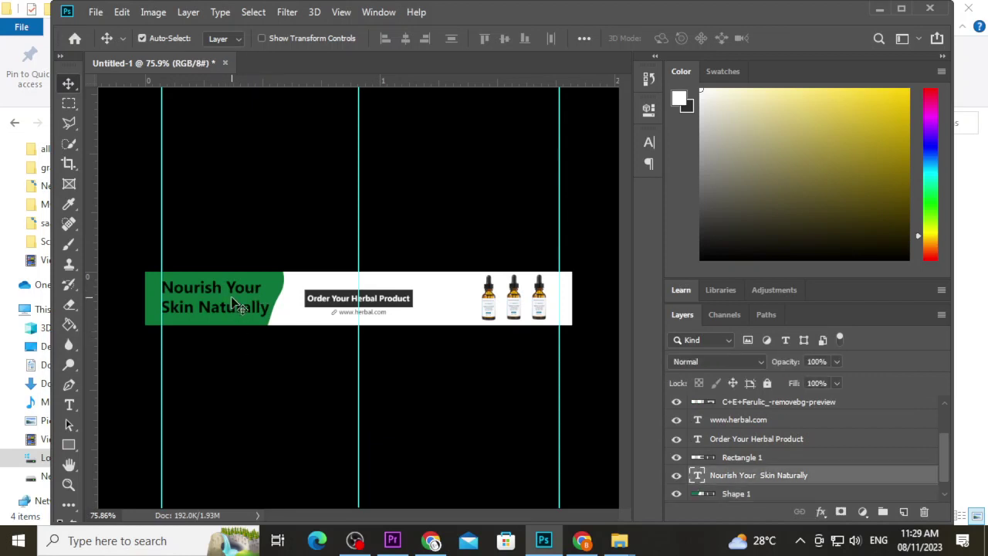
key(t)
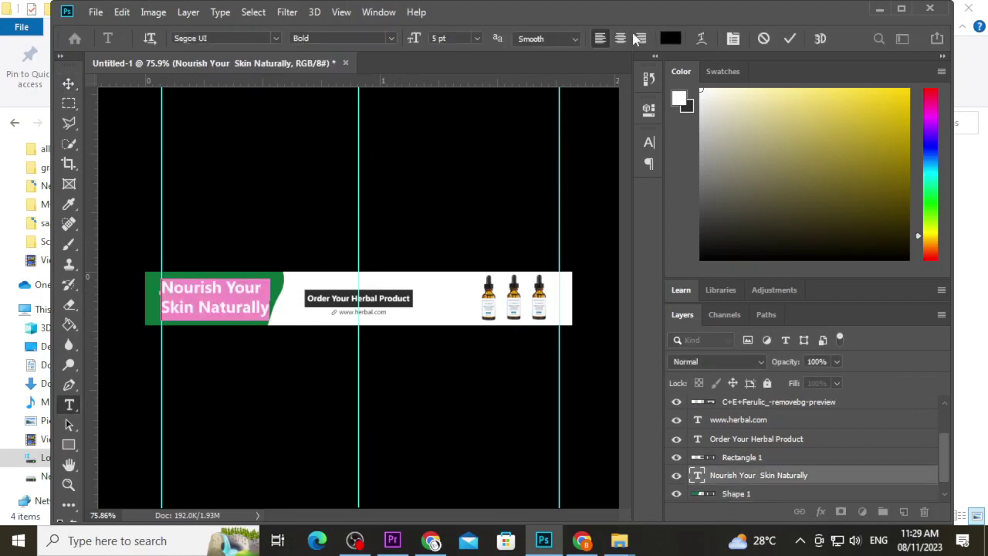
click(665, 38)
text(ffffff)
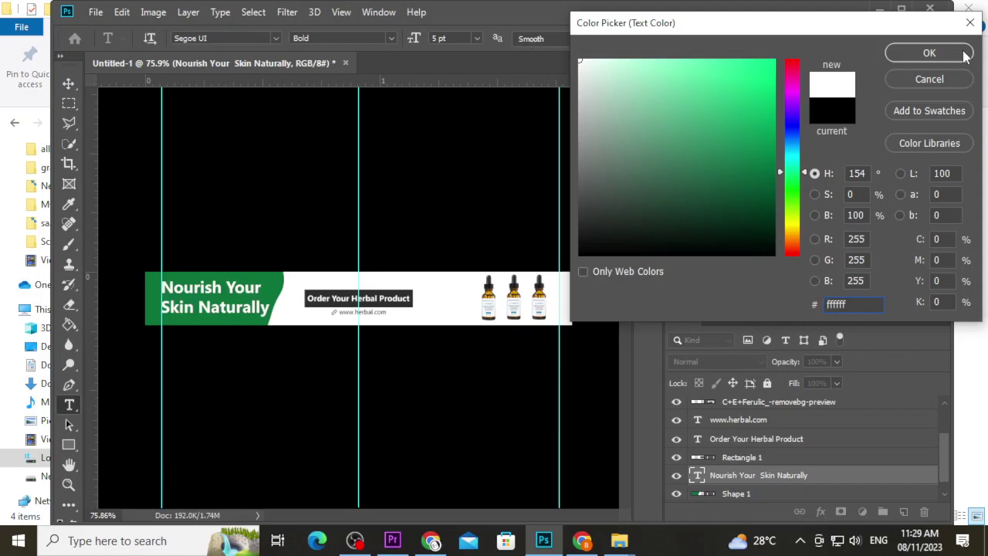
click(929, 53)
click(68, 84)
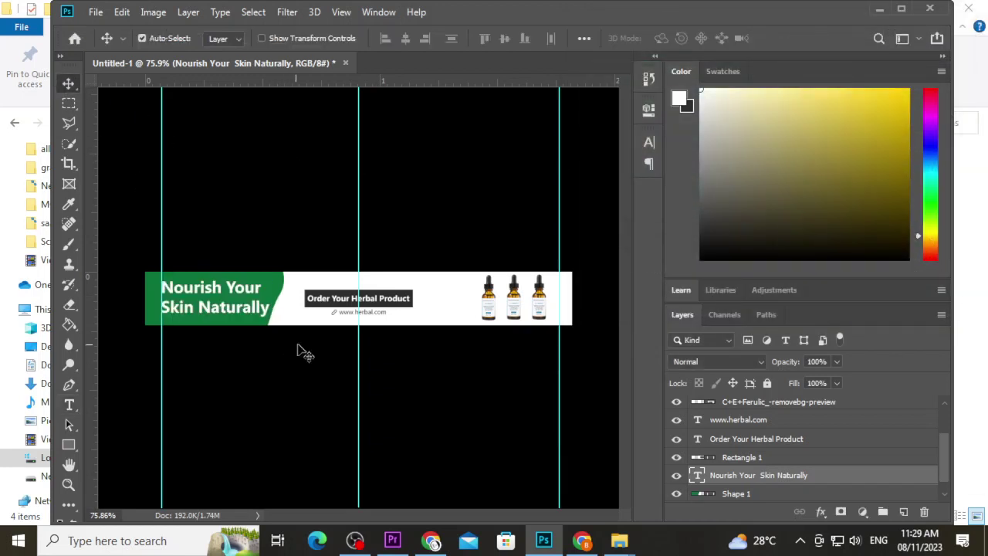
- Nudge the green curved shape three steps to the right
click(284, 284)
key(Right)
key(Right)
key(Right)
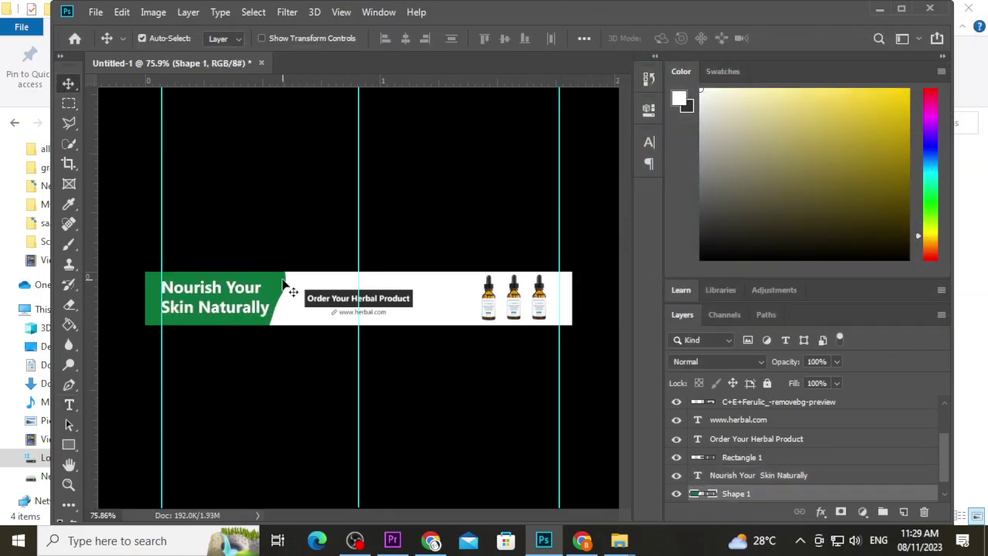
key(Right)
key(Right)
key(Right)
key(Right)
key(Right)
key(Right)
key(Right)
key(Right)
key(Right)
key(Right)
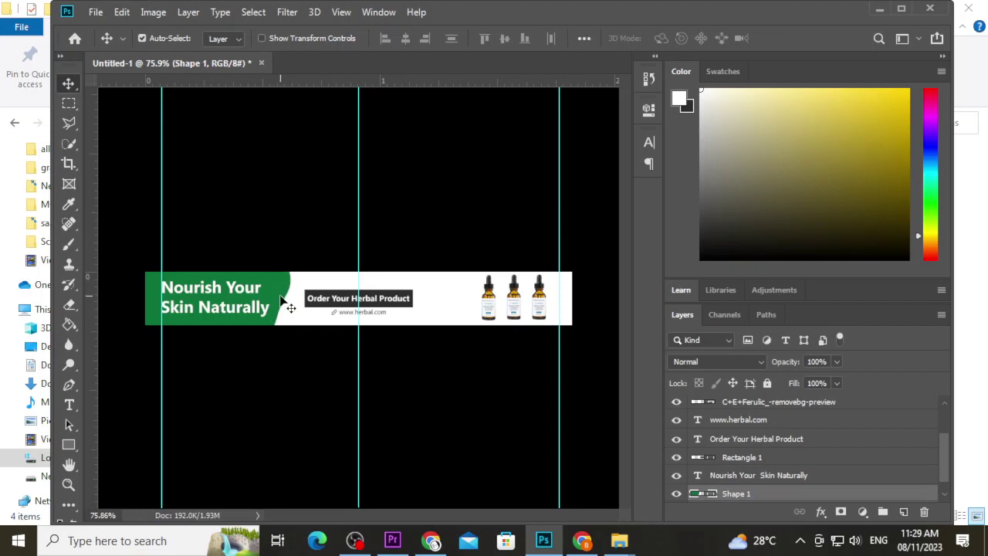
key(Right)
key(Right)
key(Right)
key(Right)
key(Right)
key(Right)
key(Right)
key(Right)
key(Right)
key(Right)
- Add a black drop shadow to Shape 1: 92% opacity, 0 px distance, 22% spread, 10 px size
right_click(745, 502)
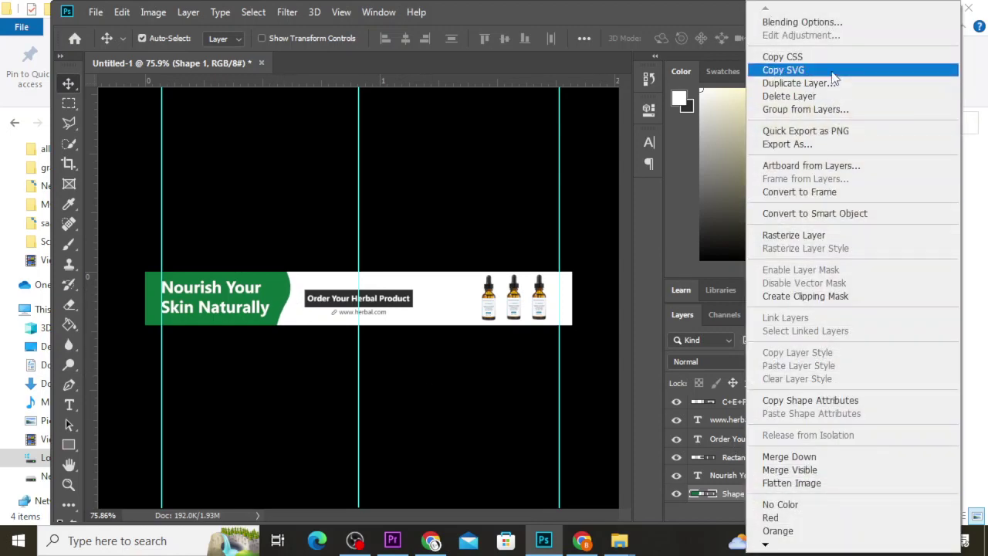
click(820, 21)
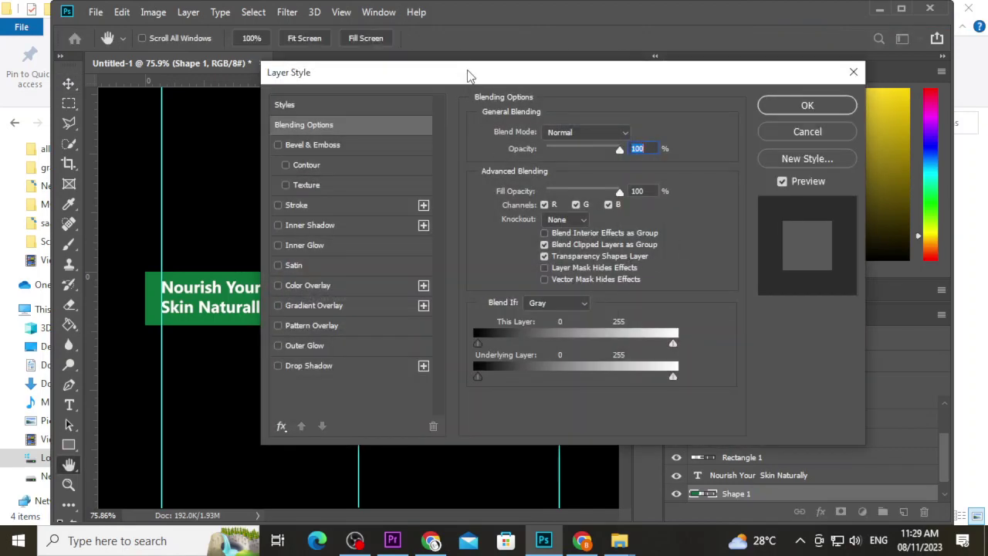
drag(474, 71, 681, 67)
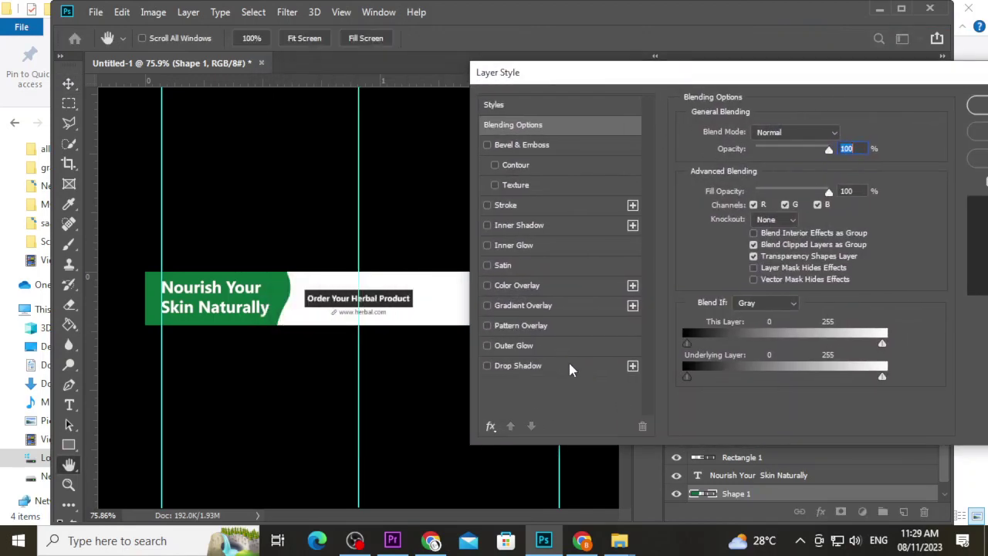
click(511, 368)
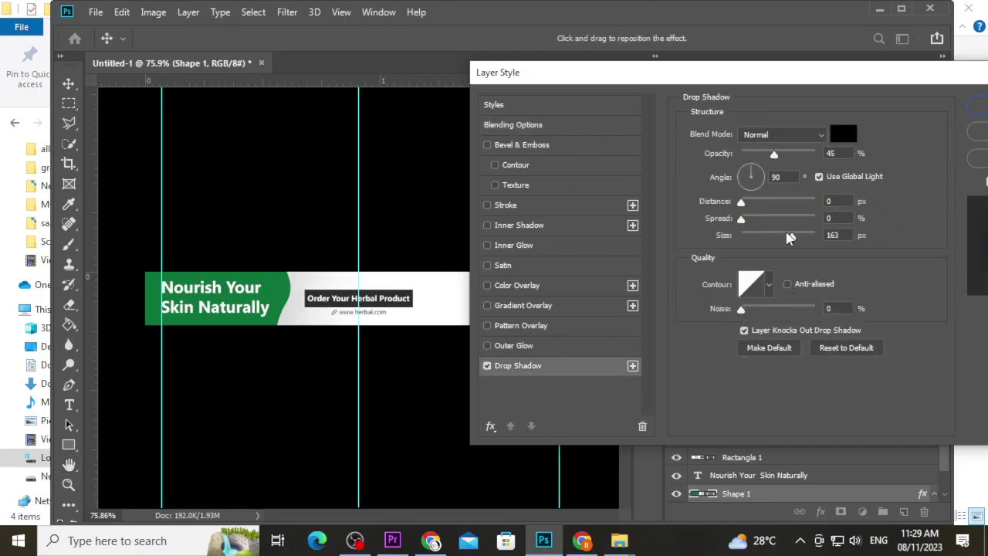
drag(792, 236, 751, 239)
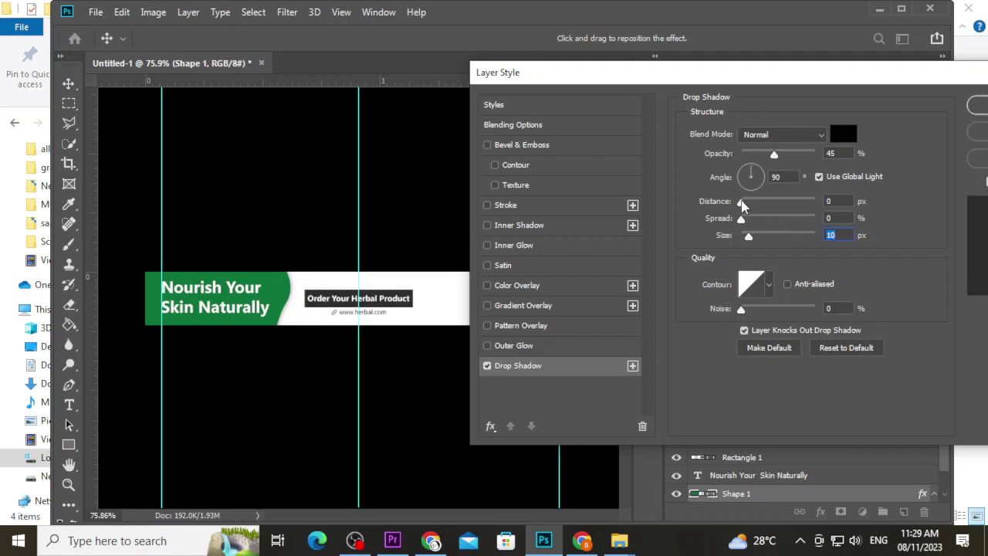
drag(774, 154, 806, 156)
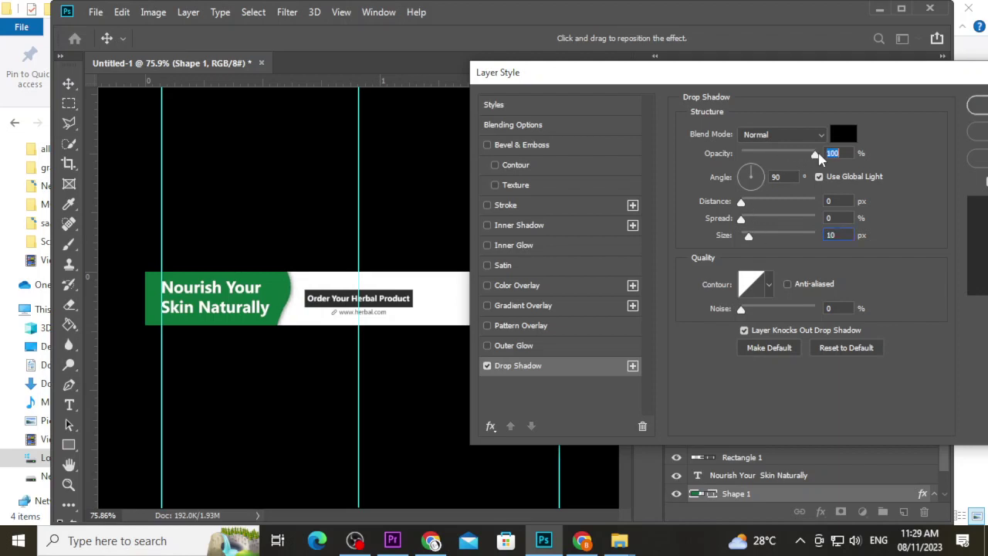
click(739, 202)
drag(741, 219, 766, 225)
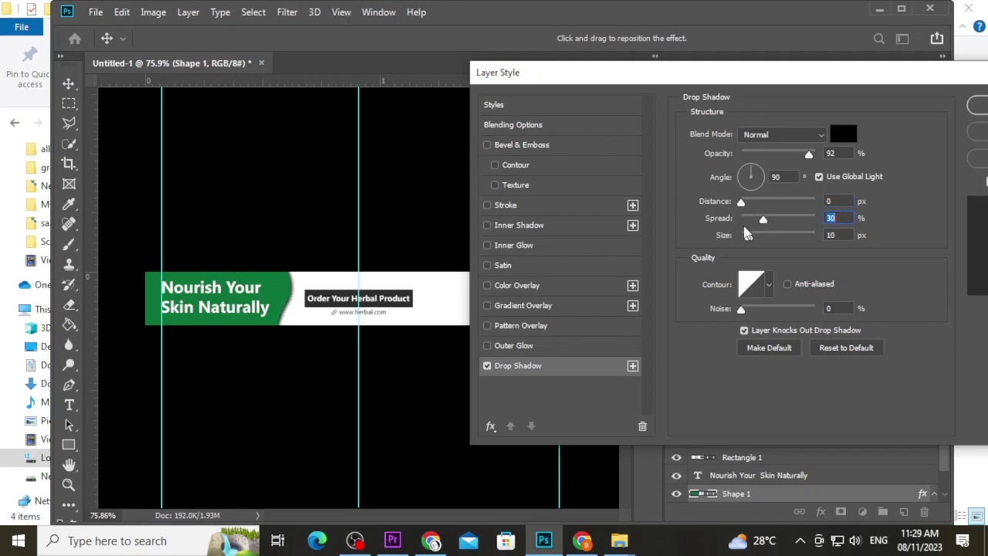
mouse_move(764, 225)
mouse_down()
mouse_move(776, 225)
mouse_move(761, 227)
mouse_up()
click(977, 105)
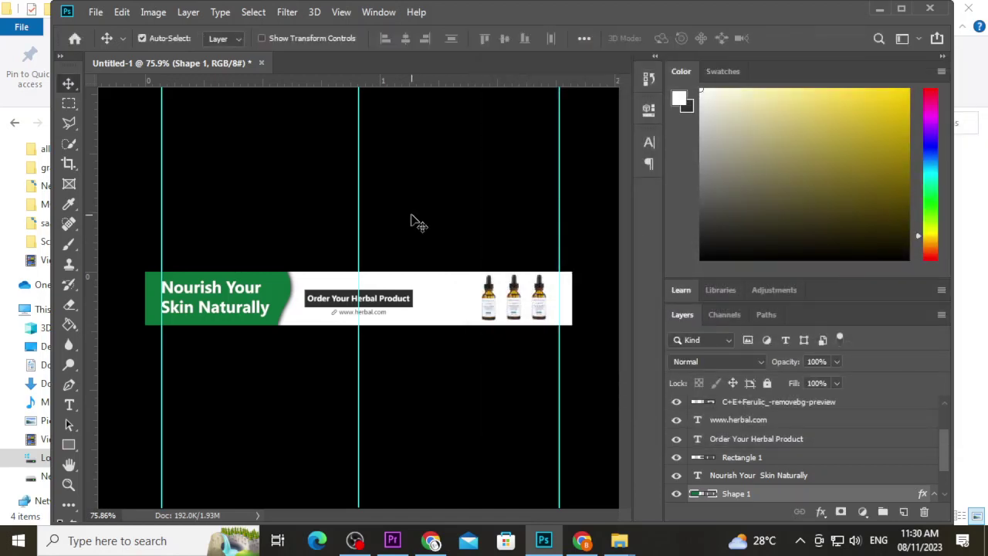
click(413, 222)
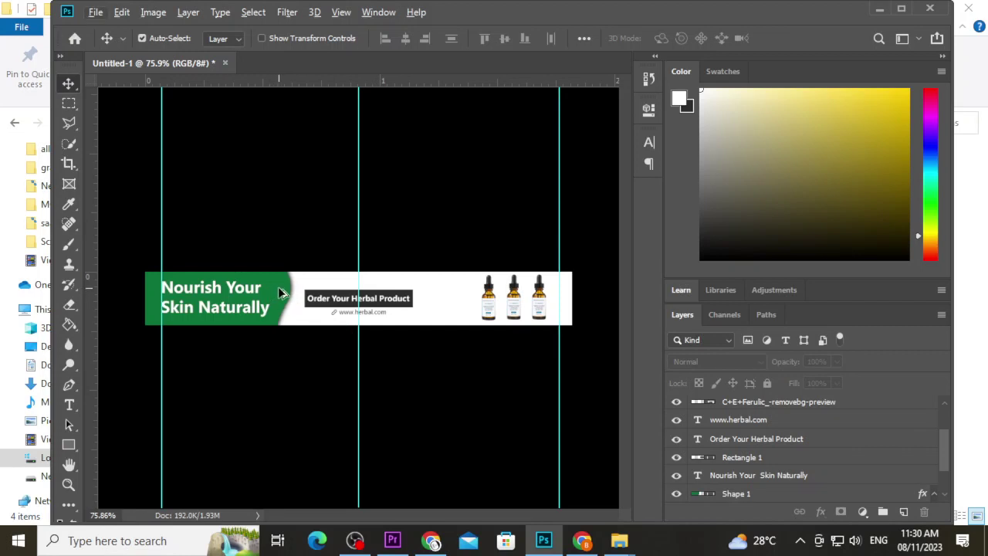
- Duplicate the green shape to the banner's right end and flip the copy horizontally
drag(281, 289, 509, 288)
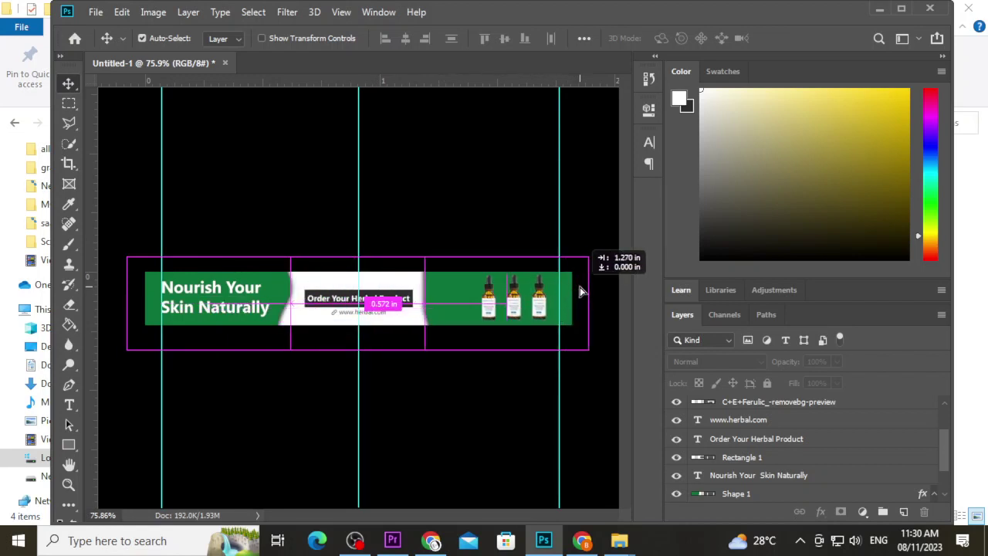
drag(509, 289, 585, 289)
key(ctrl)
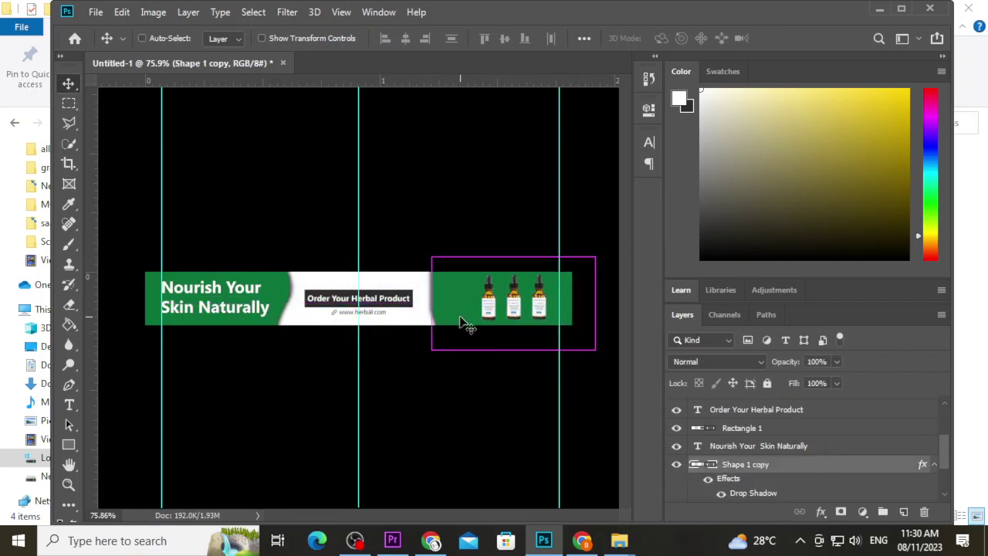
key(ctrl+t)
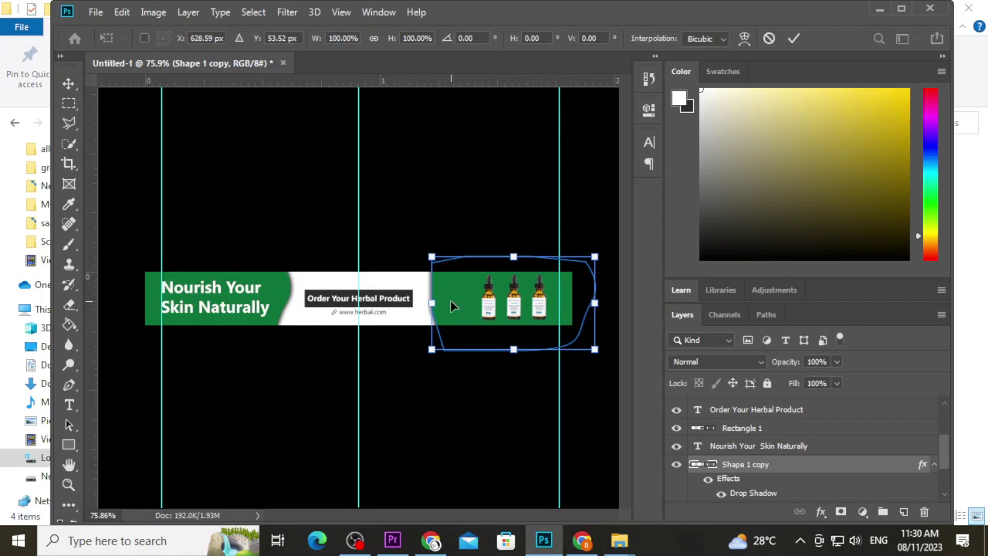
right_click(451, 301)
click(511, 494)
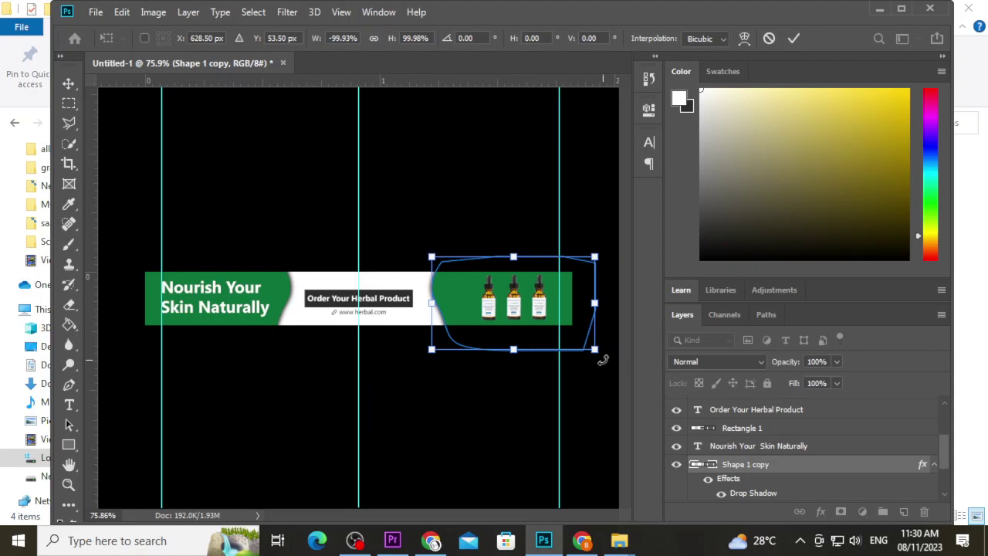
- Rotate and position the flipped copy behind the serum bottles, about -5.19°
drag(601, 359, 578, 375)
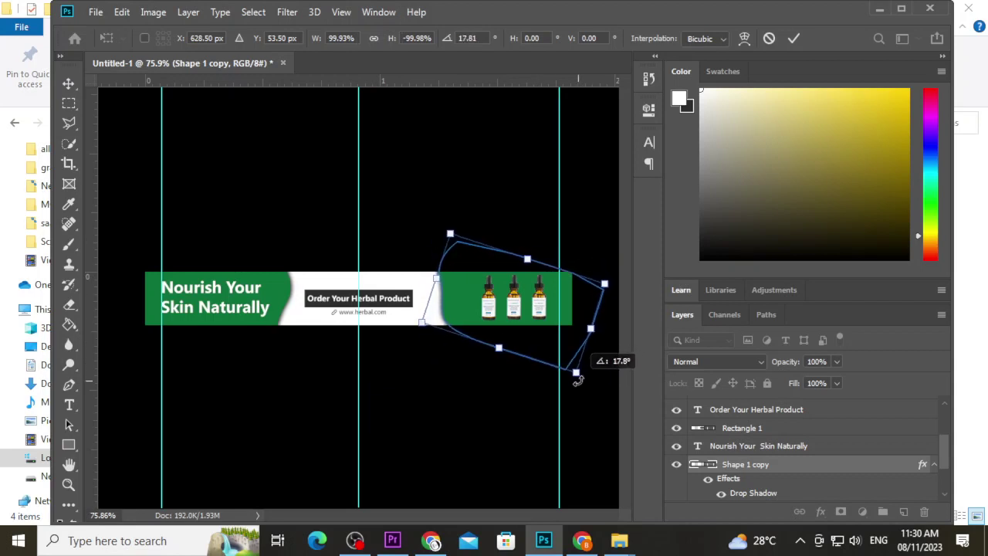
drag(521, 338, 510, 332)
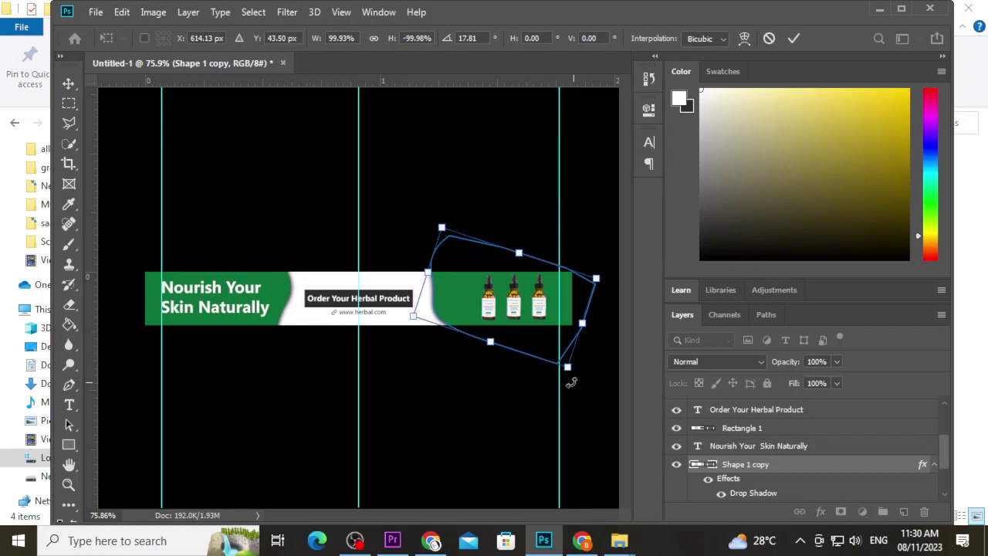
drag(571, 382, 569, 377)
drag(548, 332, 547, 328)
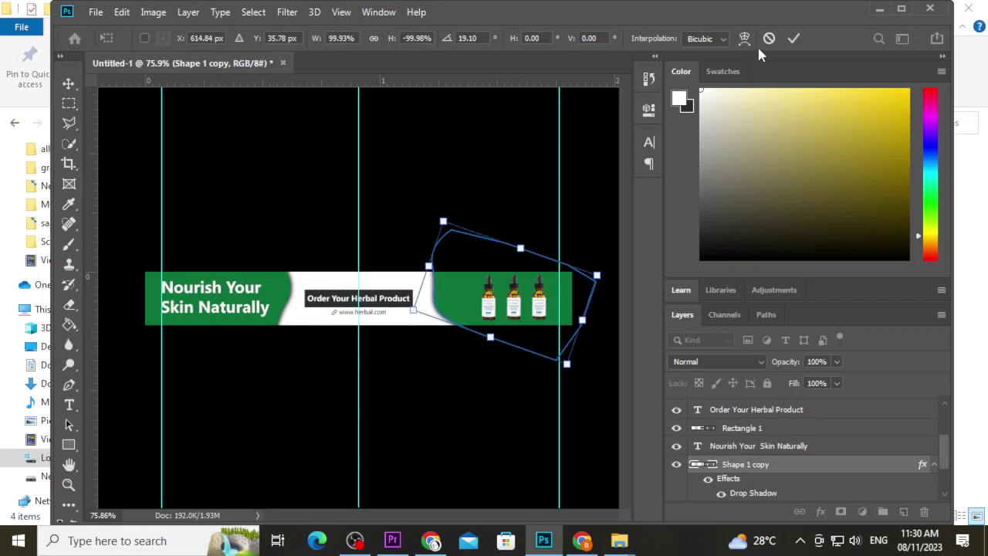
click(794, 38)
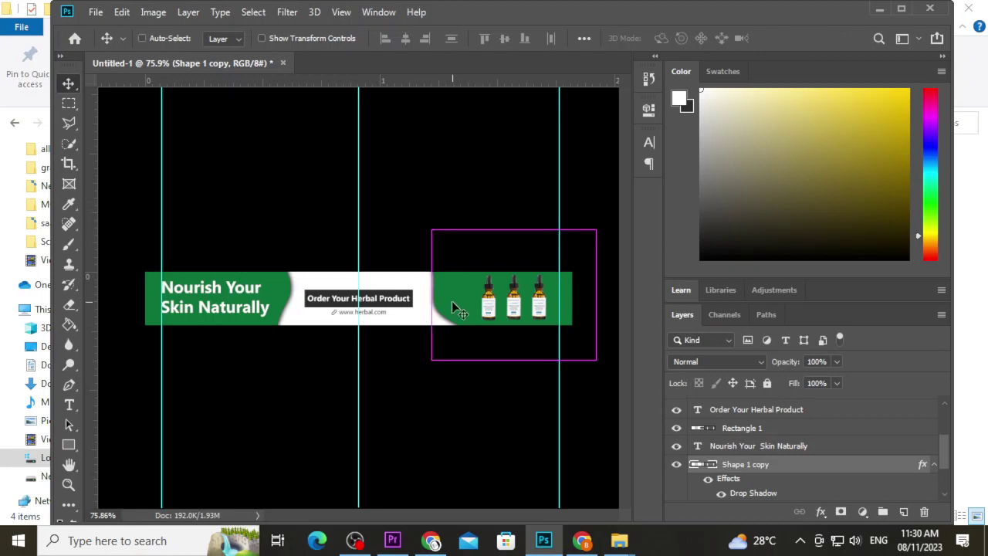
- Try tilting the copy the other way, then cancel that transform
key(ctrl+t)
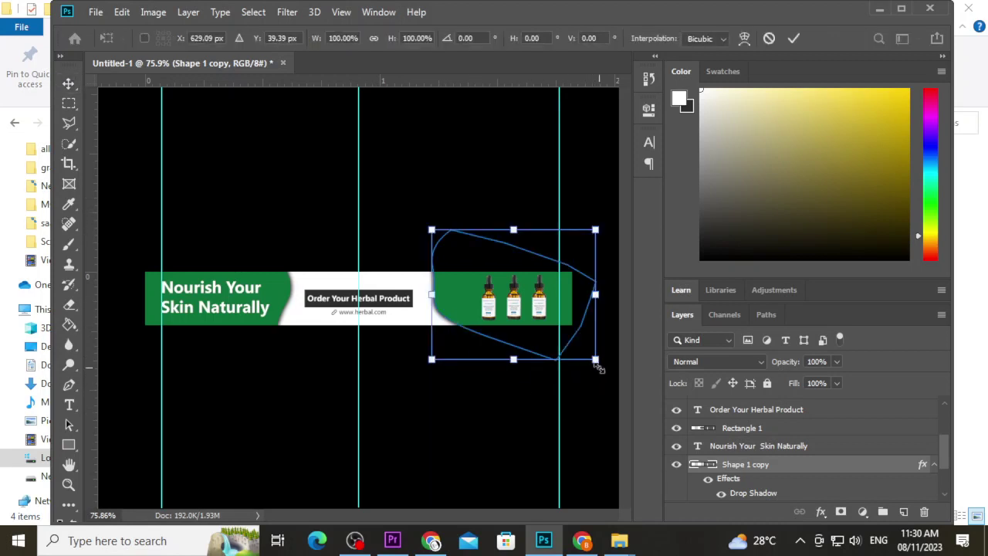
drag(601, 370, 603, 357)
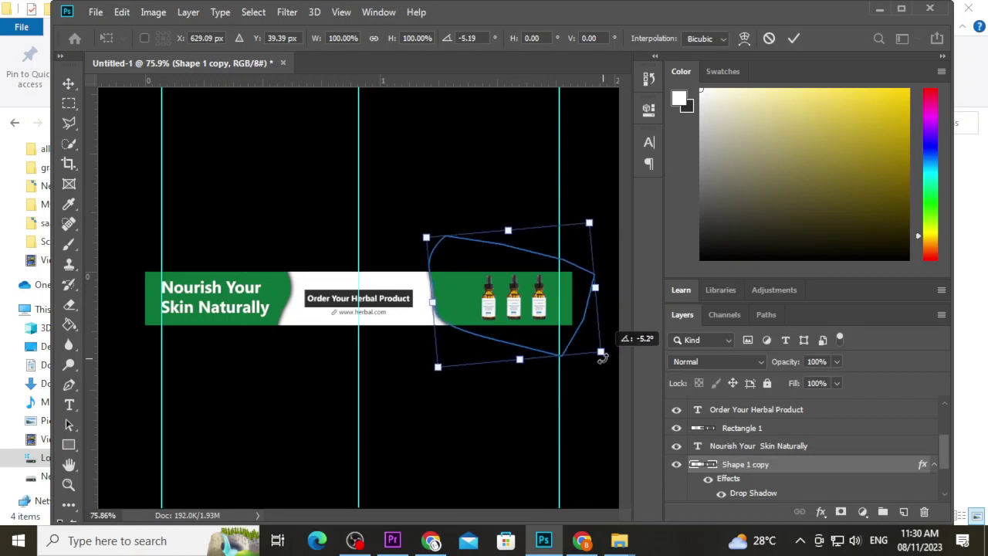
click(769, 38)
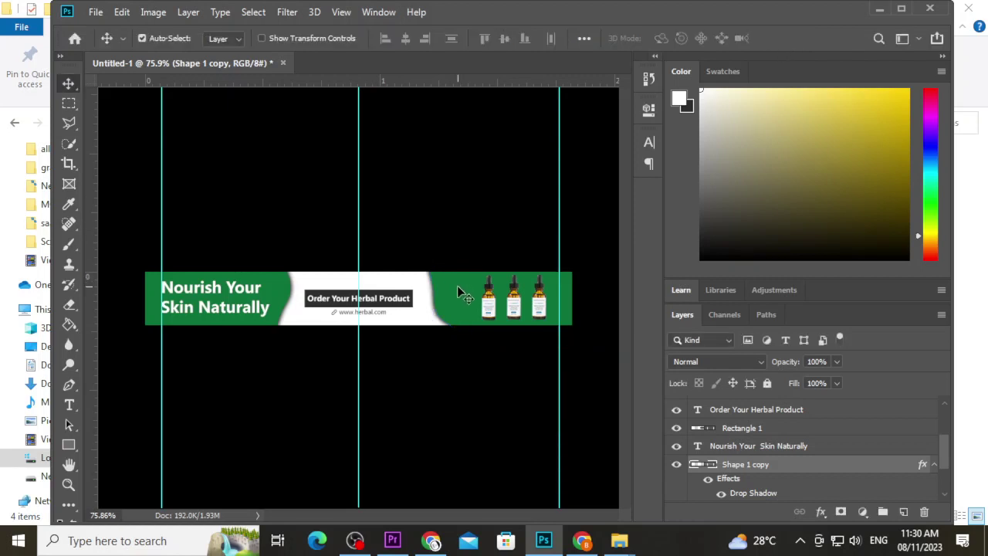
- Select the three serum bottles and nudge them two steps left
click(490, 308)
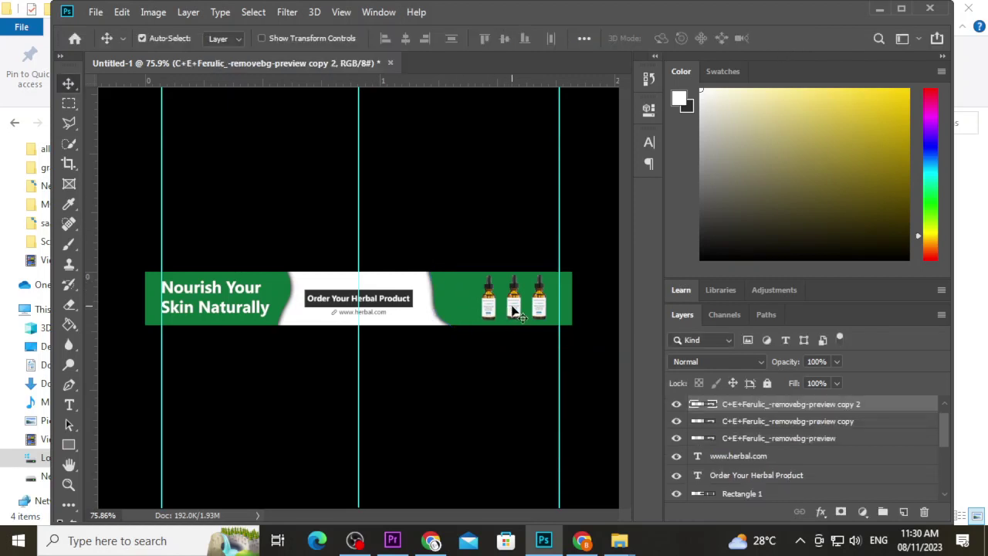
shift+click(513, 303)
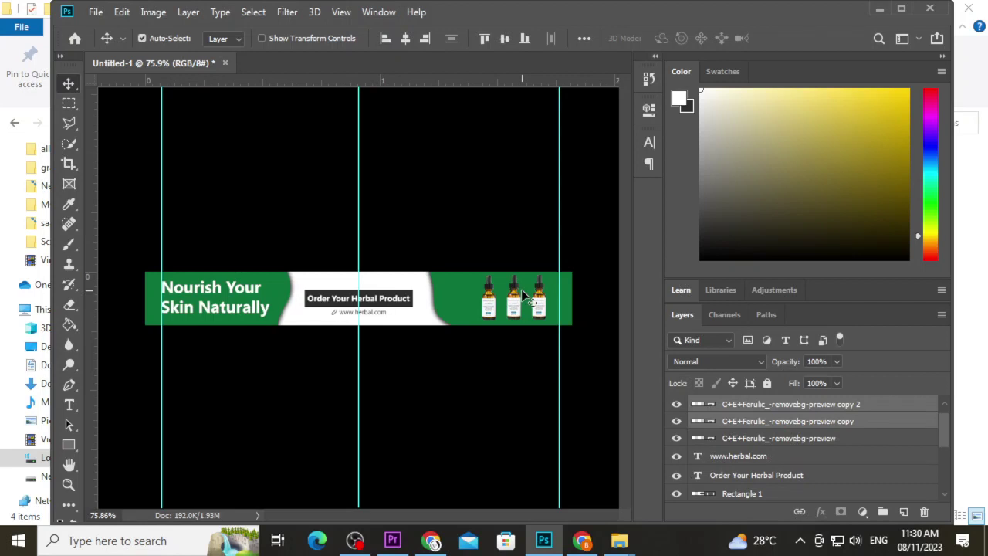
shift+click(540, 311)
key(Left)
key(Left)
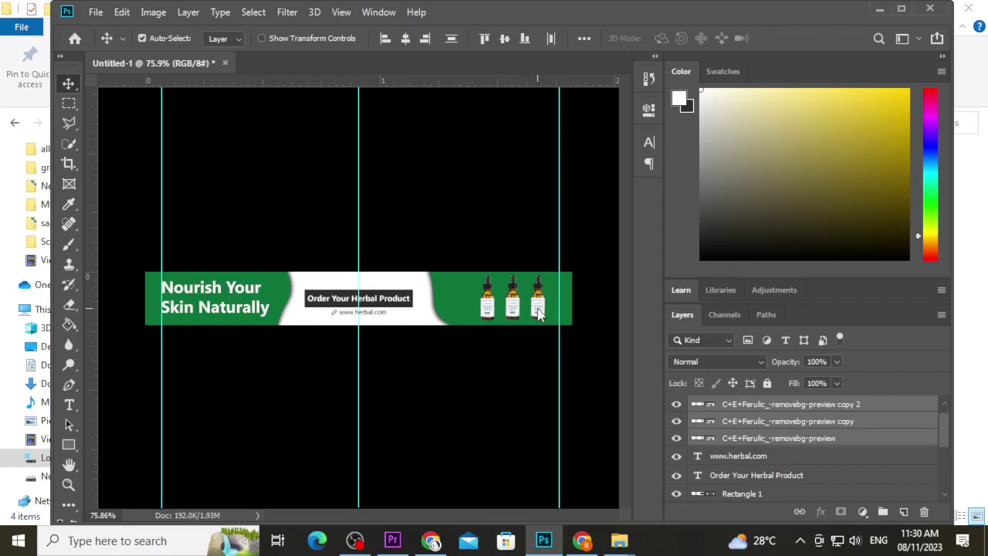
key(Left)
key(Left)
key(Left)
key(Left)
key(Left)
key(Left)
key(Left)
key(Left)
key(Left)
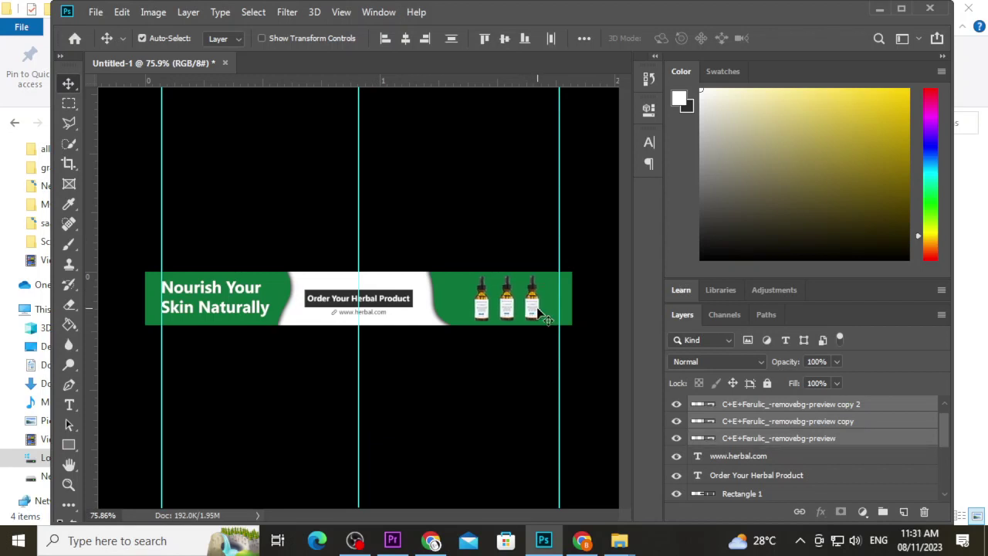
- Deselect the bottles and select the Rectangle 1 layer behind the order text
click(446, 397)
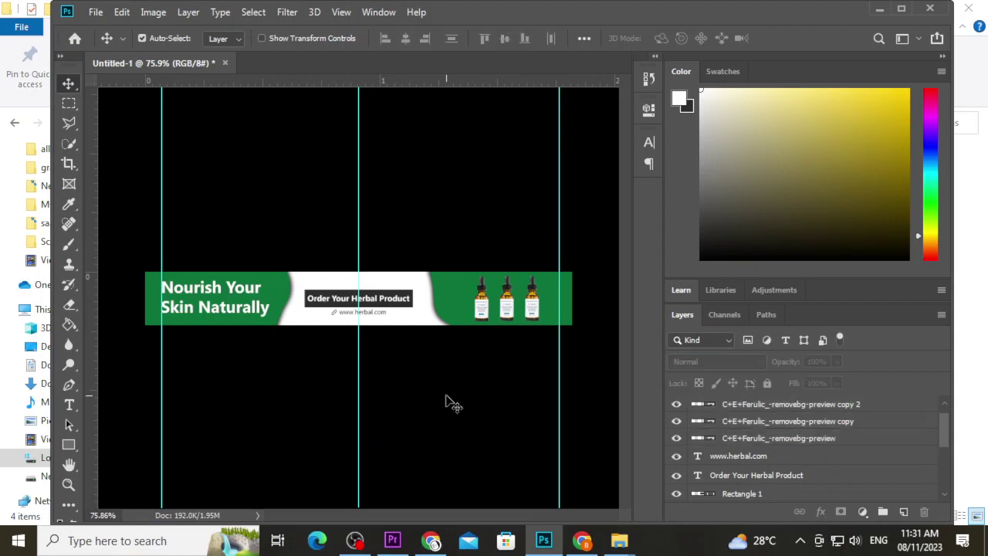
click(423, 305)
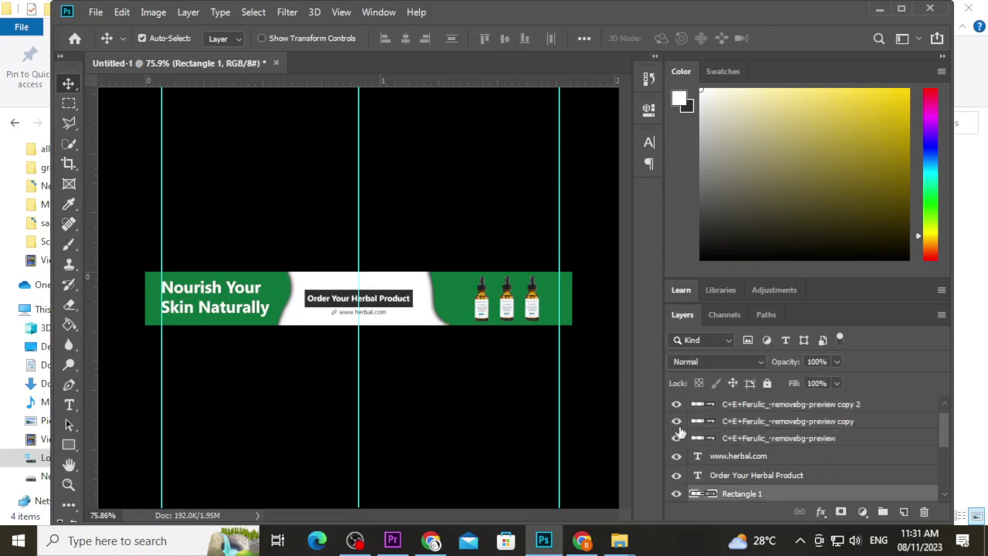
scroll(736, 456, down, 2)
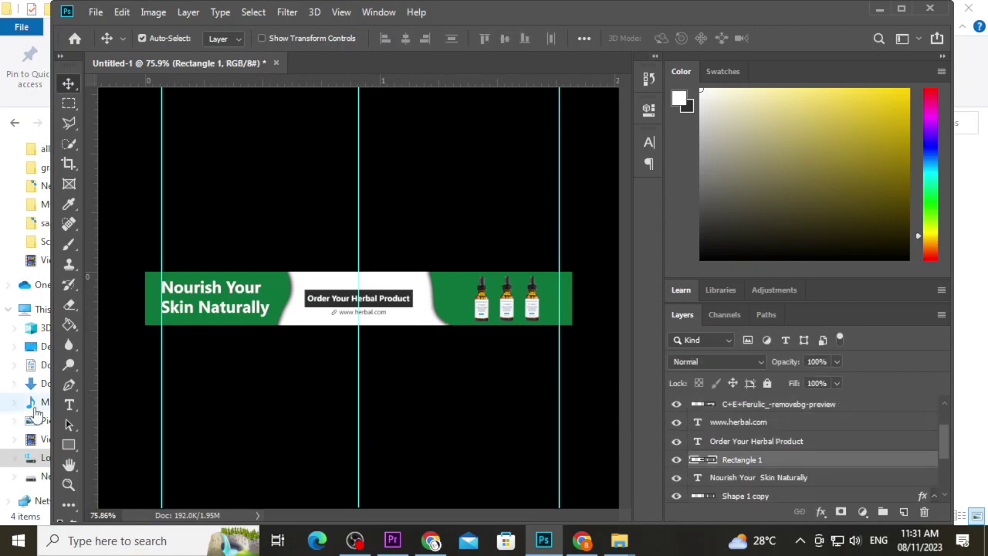
- Fill Rectangle 1 behind the order text with the sampled banner green #0b723a
click(69, 448)
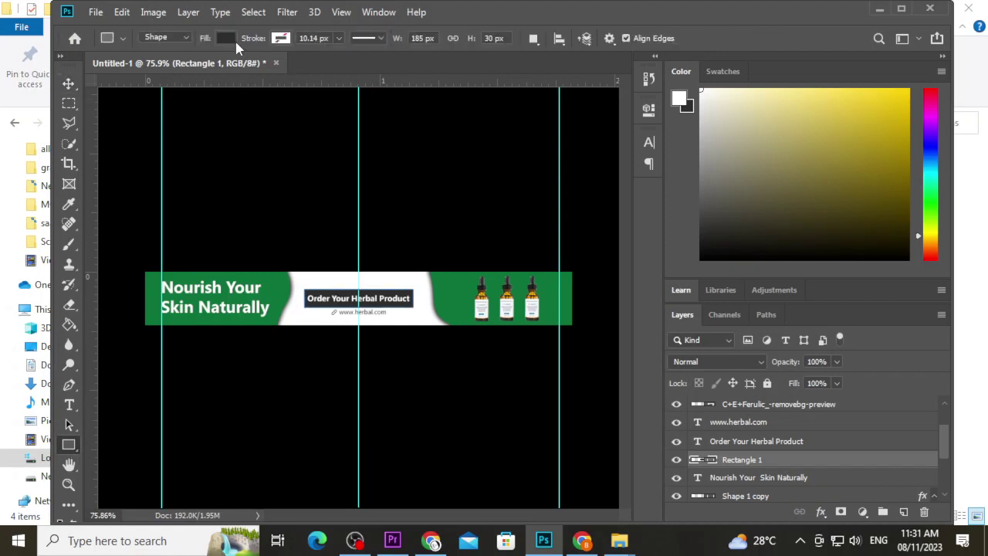
click(227, 39)
click(298, 69)
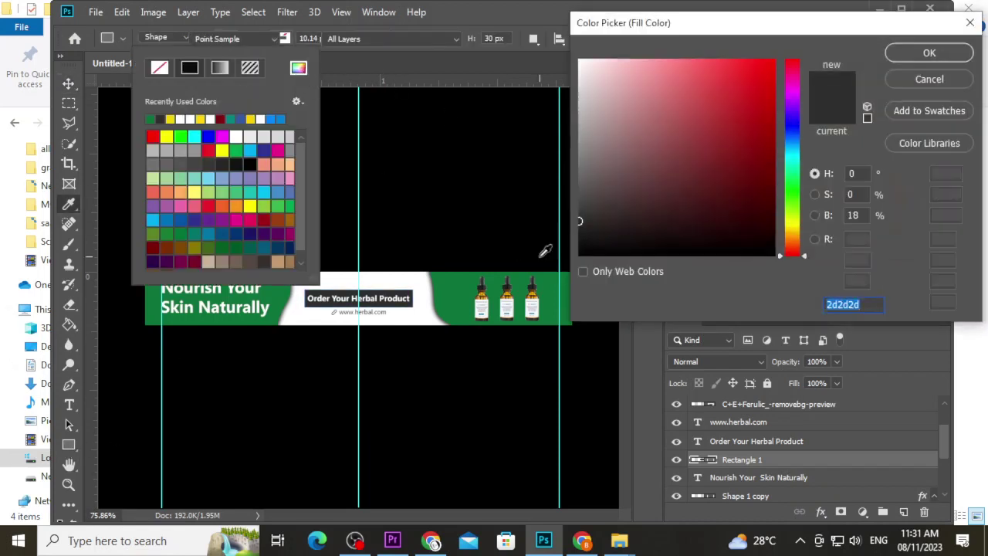
click(468, 284)
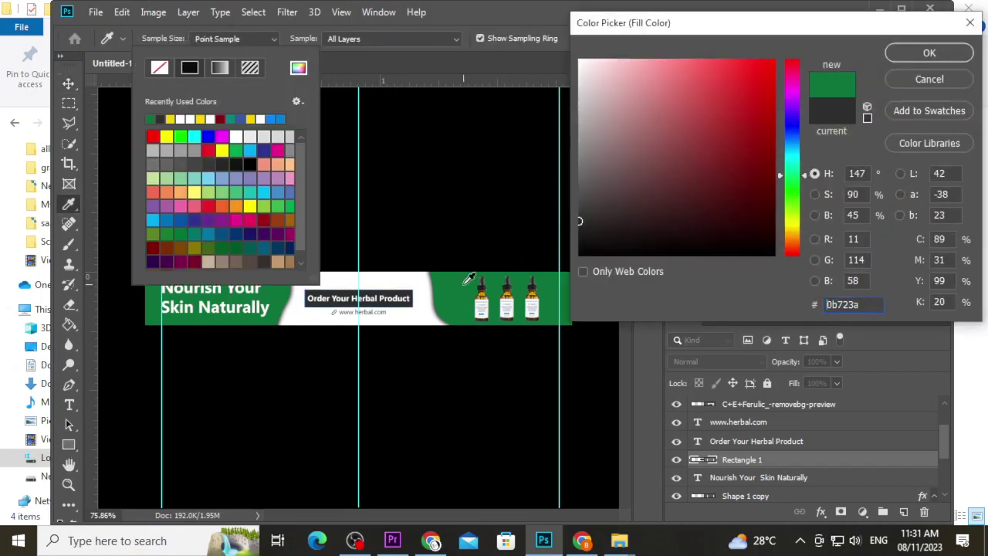
click(939, 56)
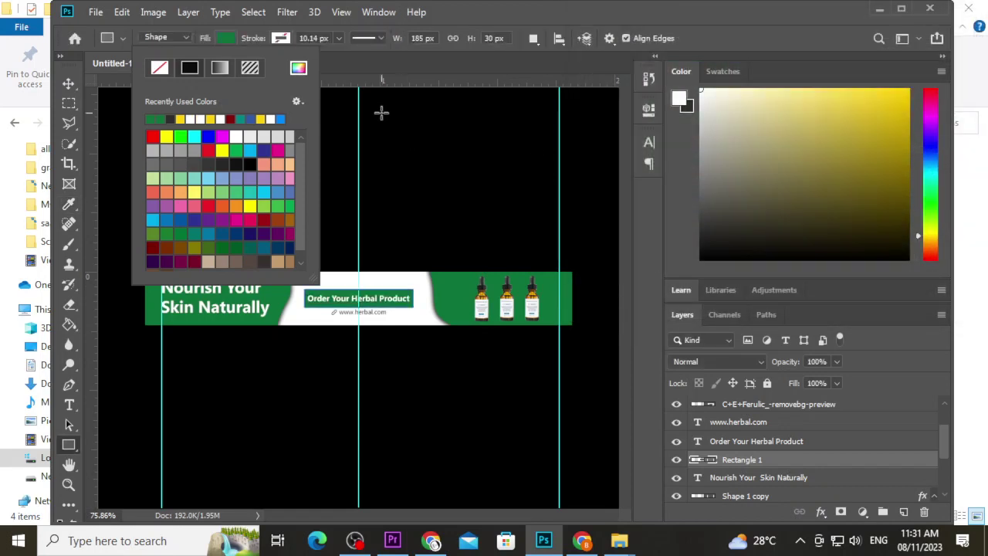
click(68, 85)
click(412, 385)
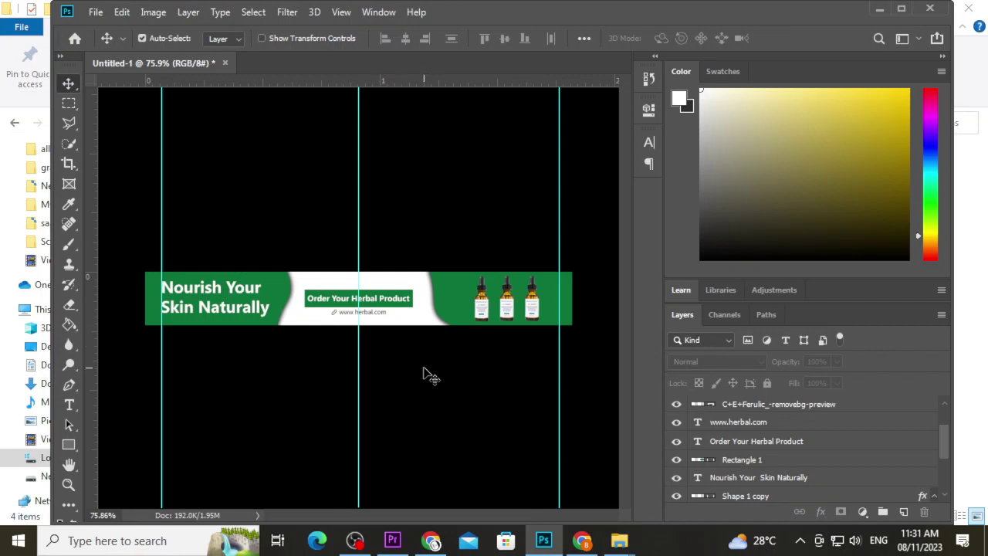
- Flip Shape 1 copy, rotate it to about -167°, and nudge it slightly right
ctrl+click(456, 303)
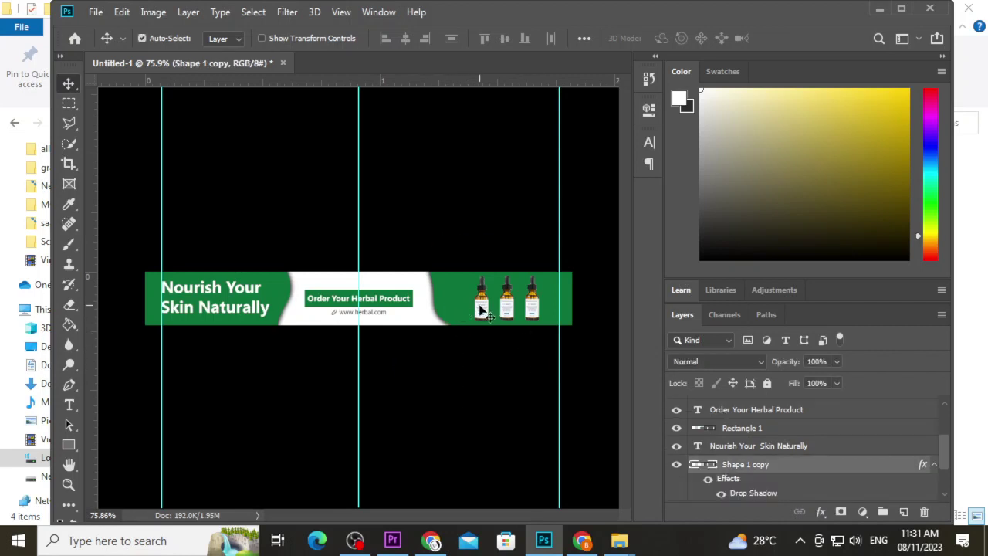
key(ctrl+t)
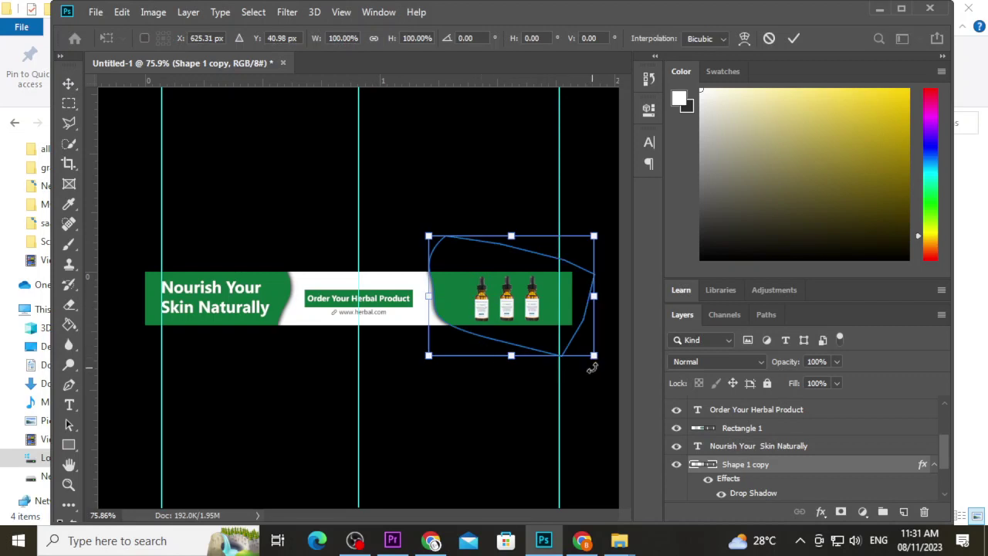
drag(596, 366, 606, 343)
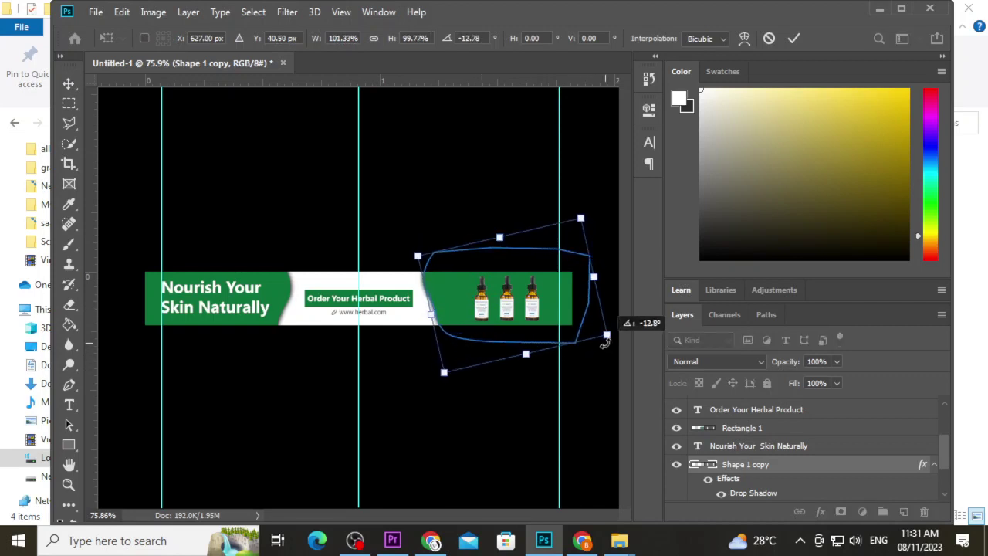
right_click(460, 298)
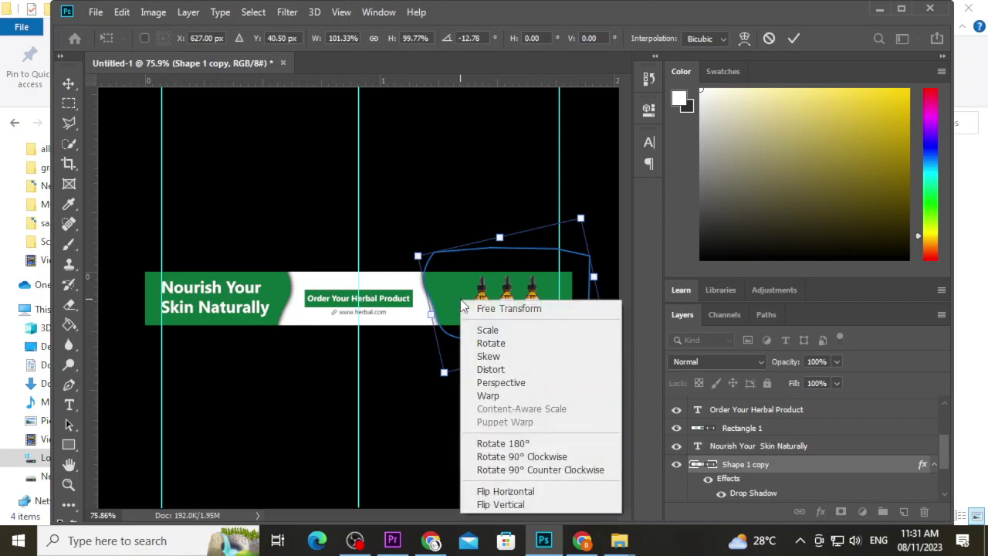
click(533, 490)
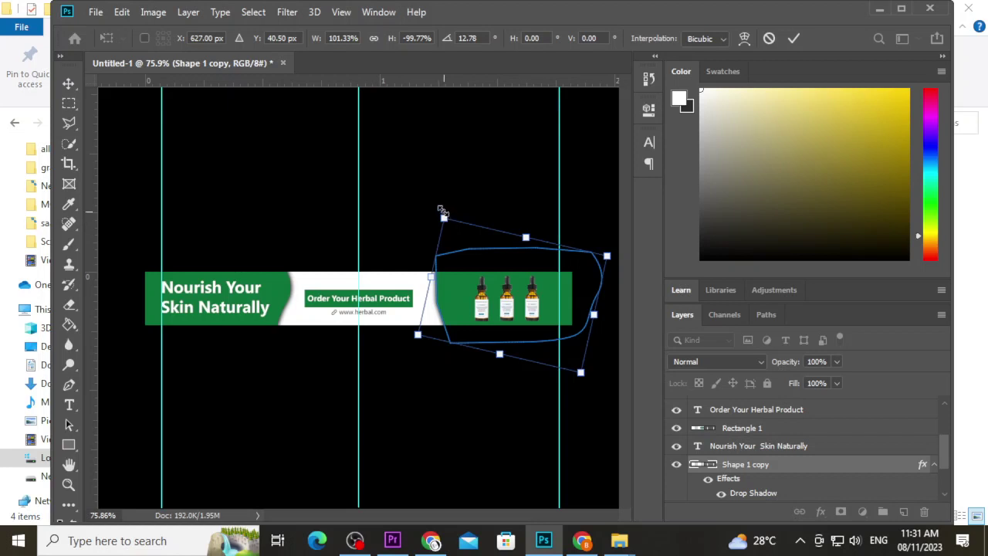
mouse_move(441, 205)
mouse_down()
mouse_move(626, 402)
mouse_move(624, 434)
mouse_up()
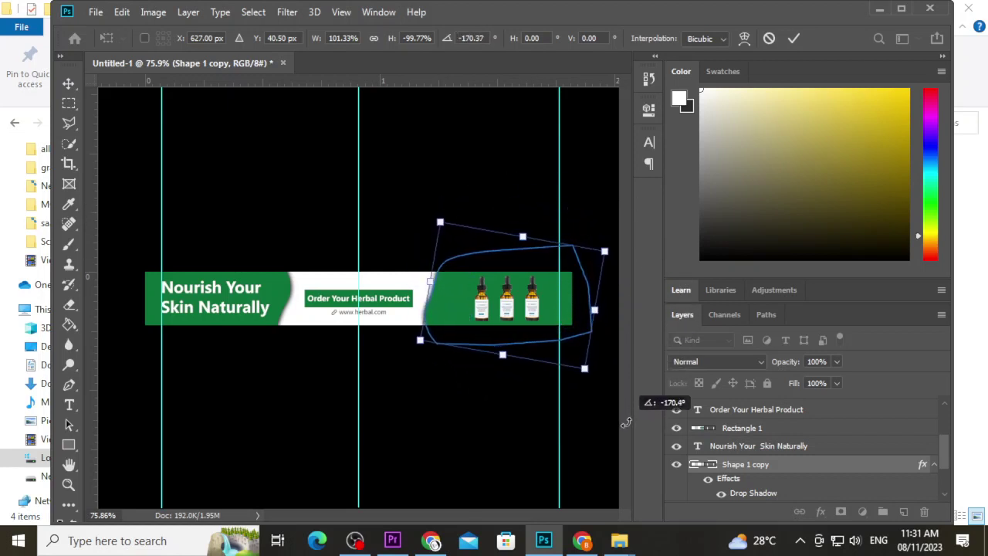
drag(624, 434, 624, 439)
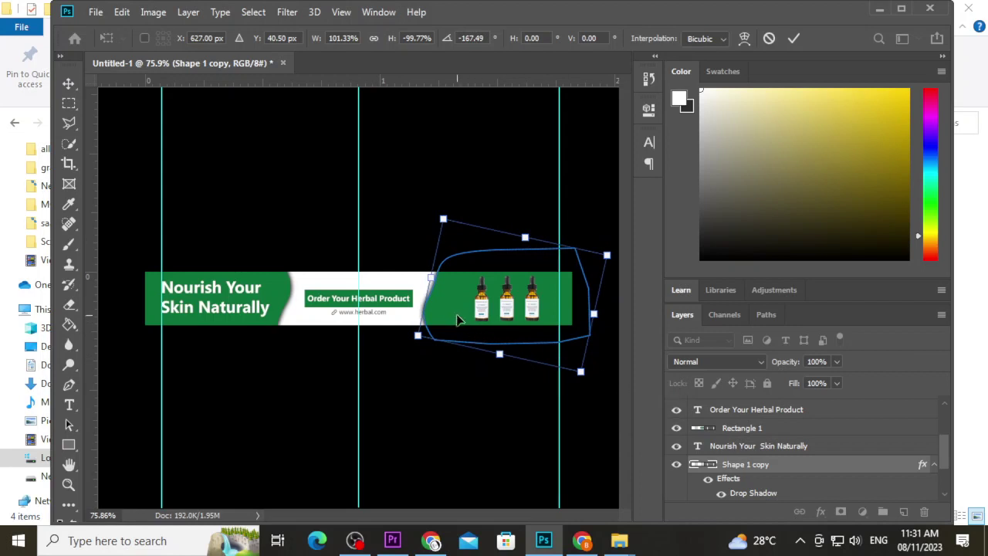
drag(456, 316, 458, 317)
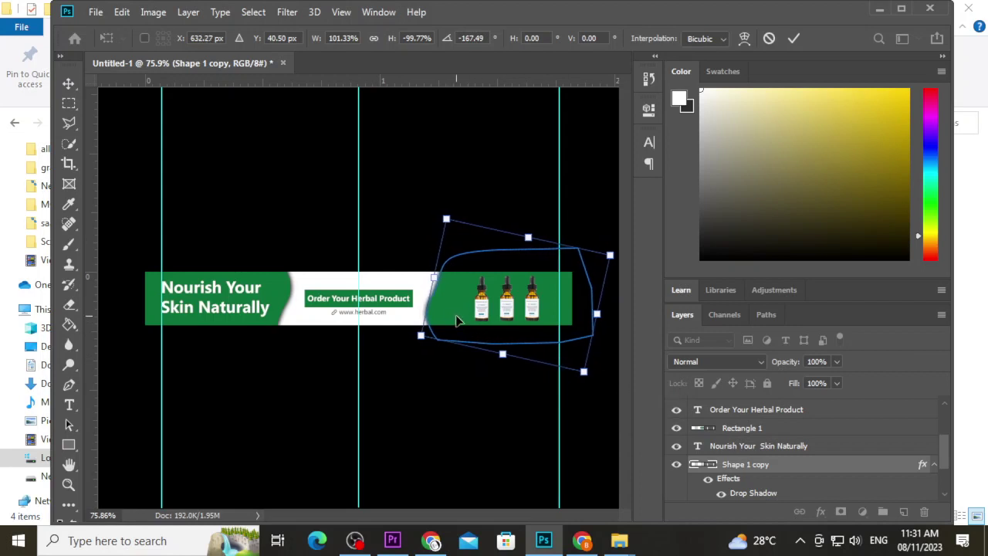
drag(589, 385, 590, 393)
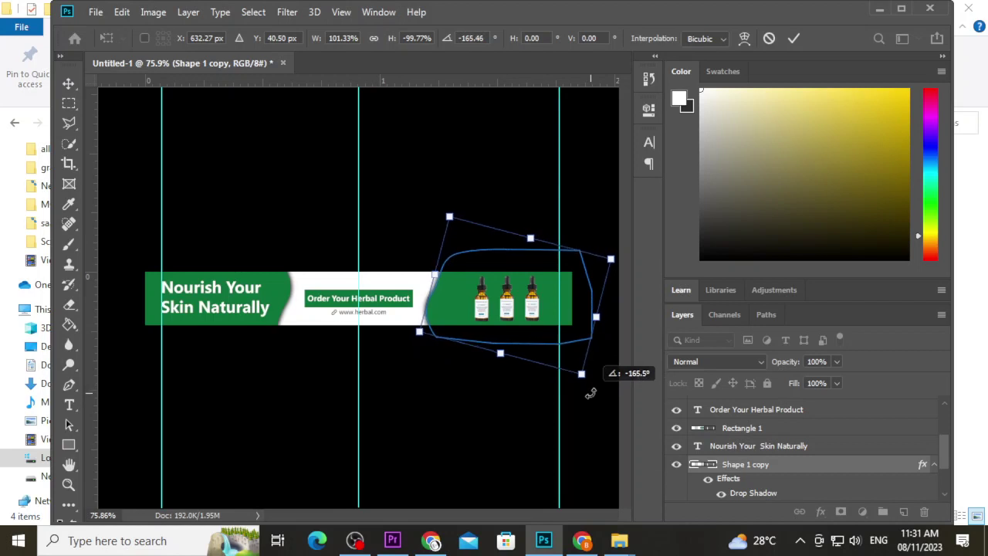
click(801, 32)
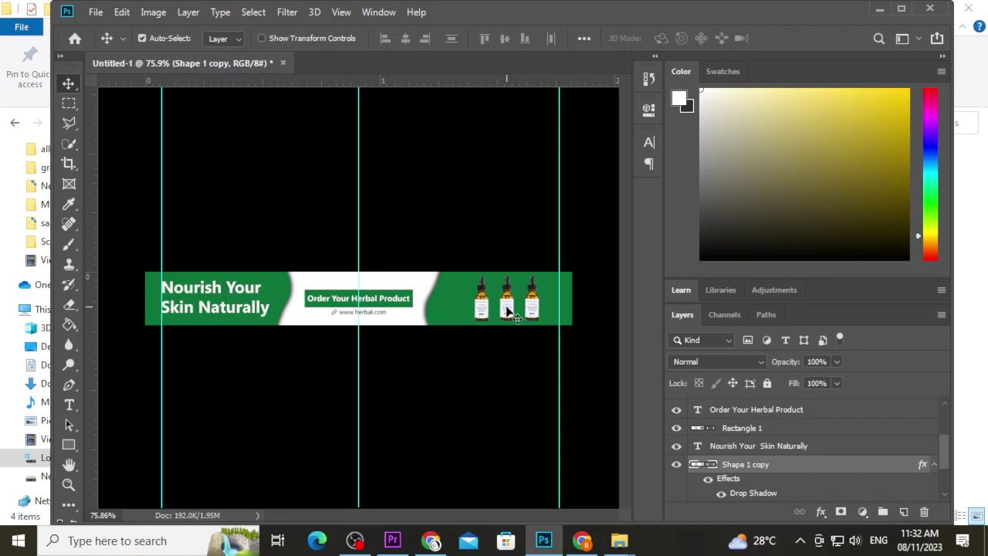
- Return to Chrome and browse the skin product image results
click(427, 544)
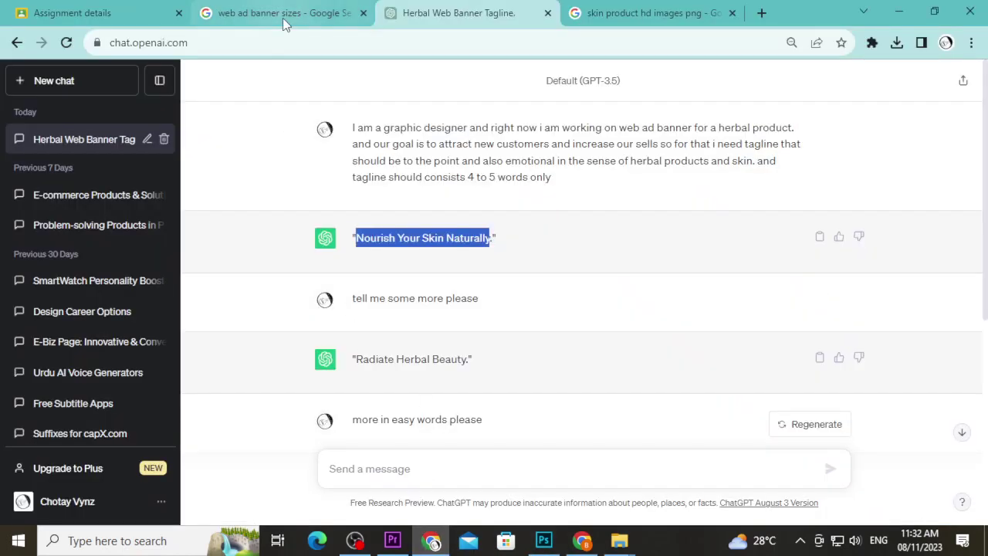
click(230, 7)
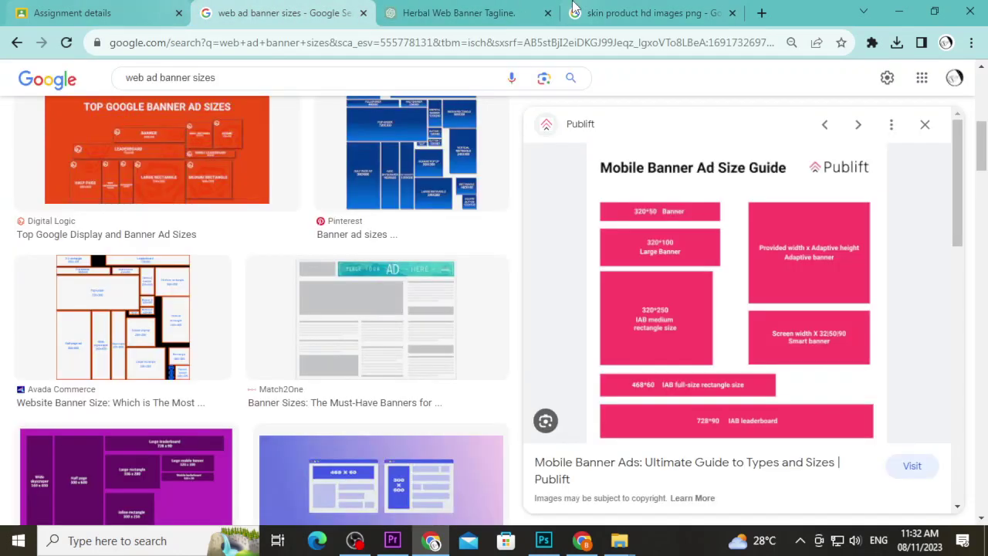
click(616, 9)
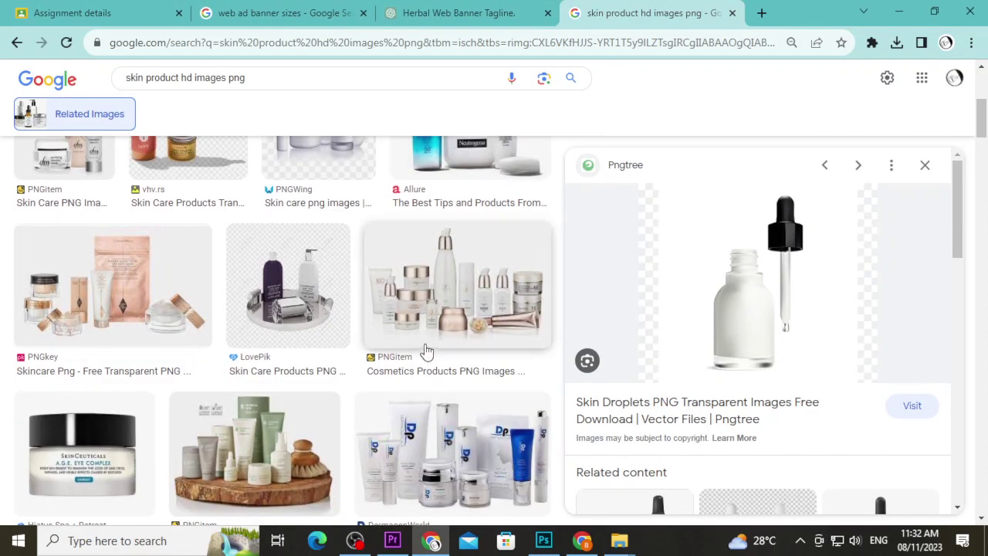
scroll(425, 353, up, 5)
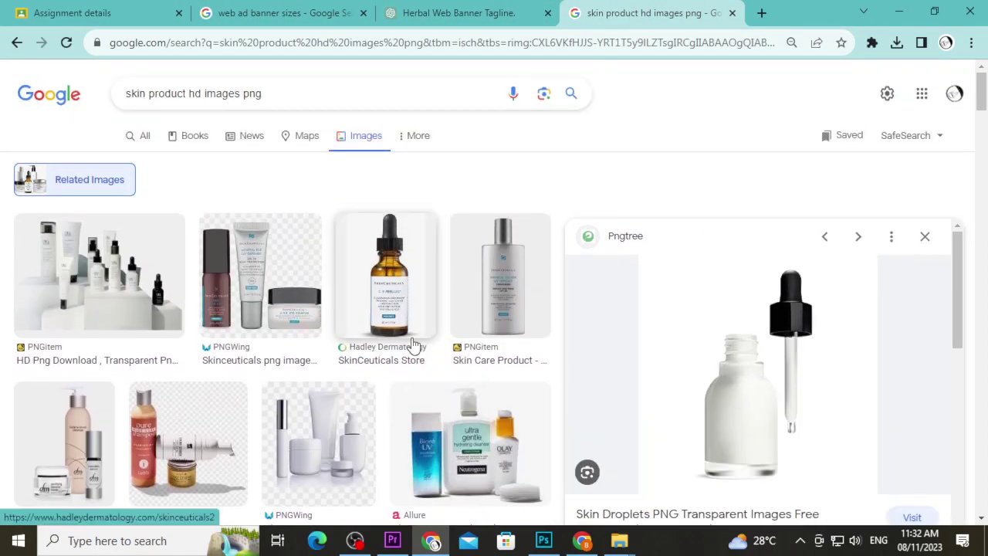
scroll(414, 343, down, 5)
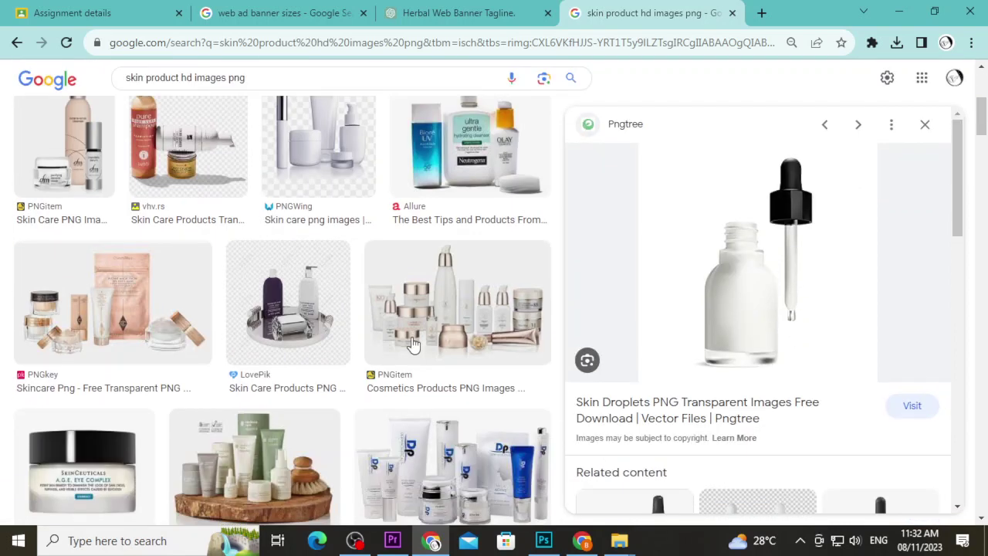
scroll(413, 342, down, 4)
scroll(417, 324, down, 3)
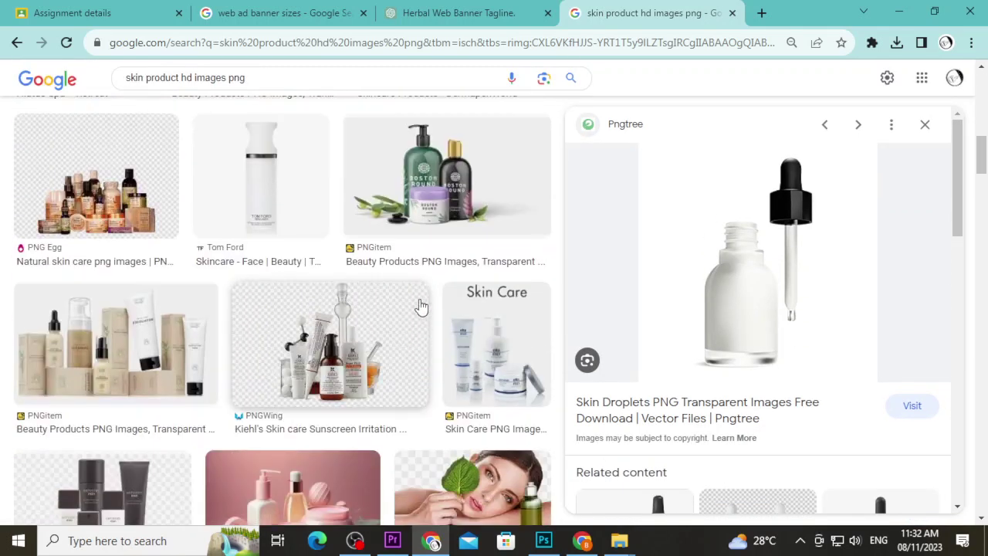
- Save the Boston Round beauty-products image as a PNG into Downloads
click(458, 191)
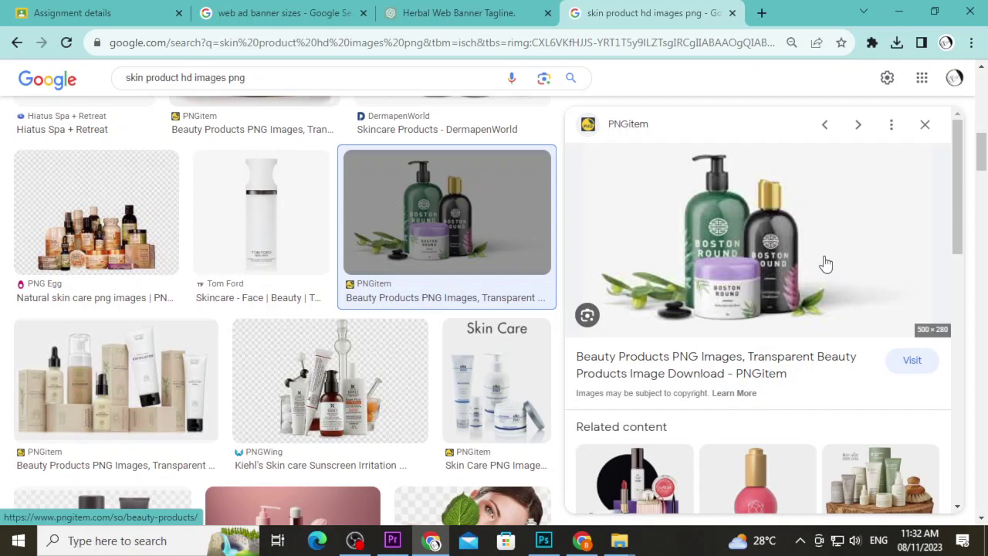
right_click(749, 274)
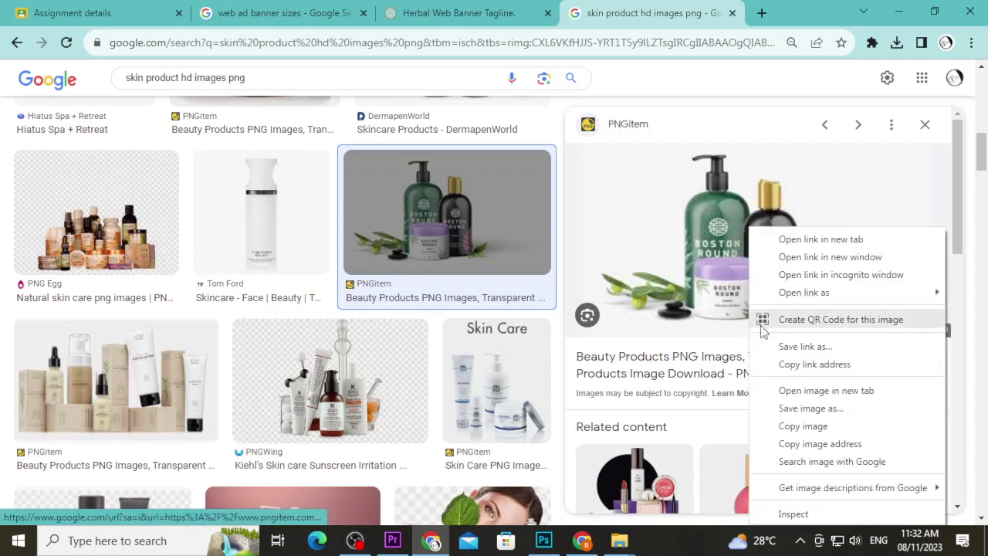
click(816, 423)
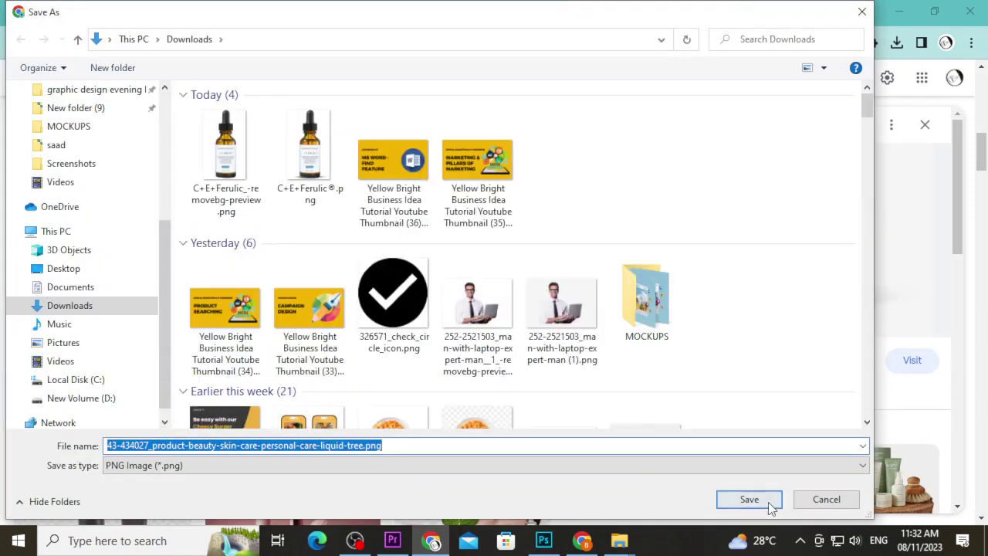
click(769, 502)
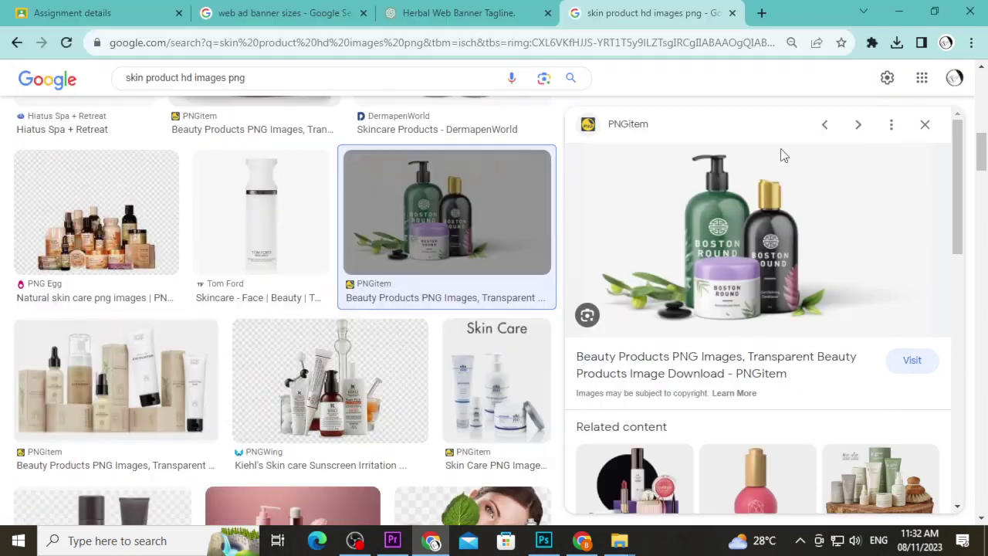
click(762, 10)
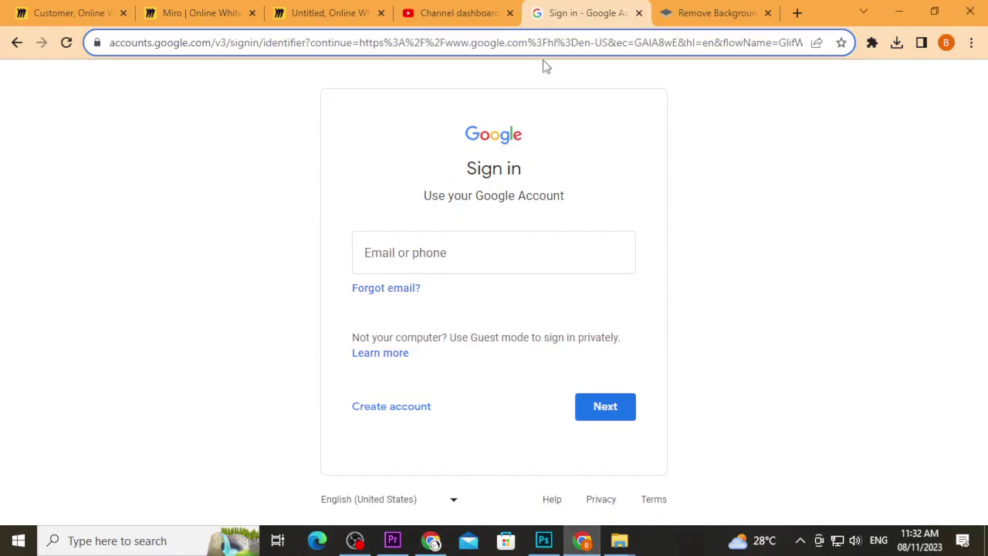
- Download the background-removed Boston Round PNG from remove.bg and drag it from Downloads onto the banner
click(670, 13)
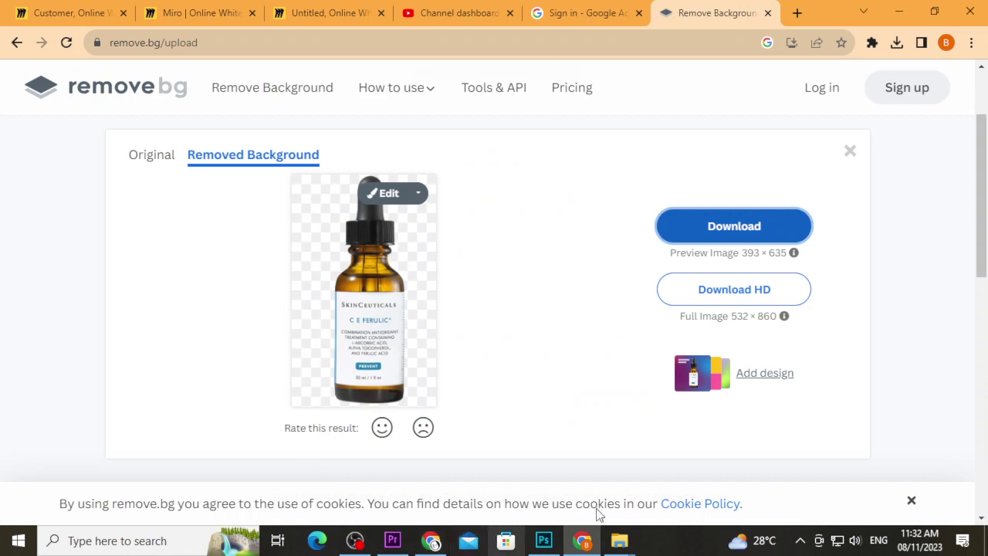
click(620, 541)
click(591, 475)
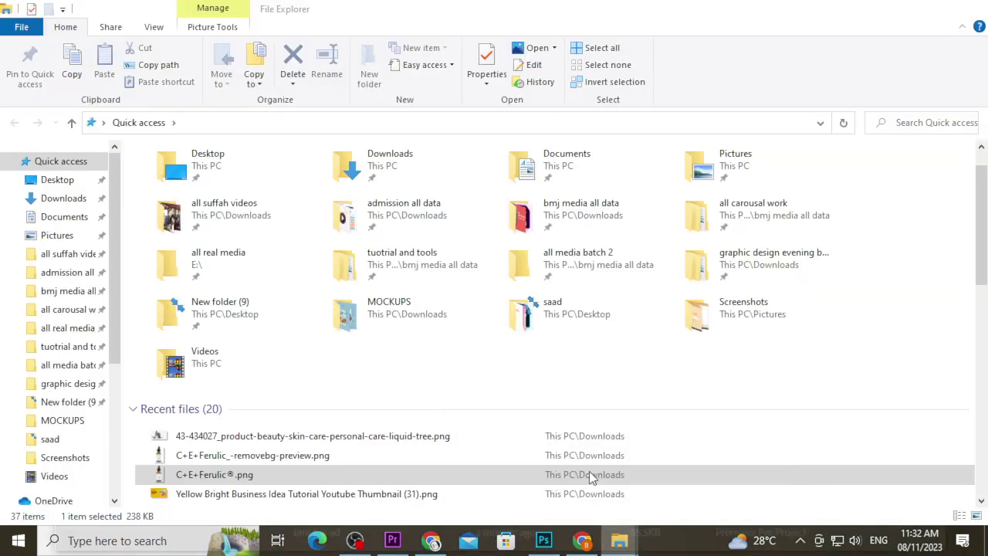
click(65, 198)
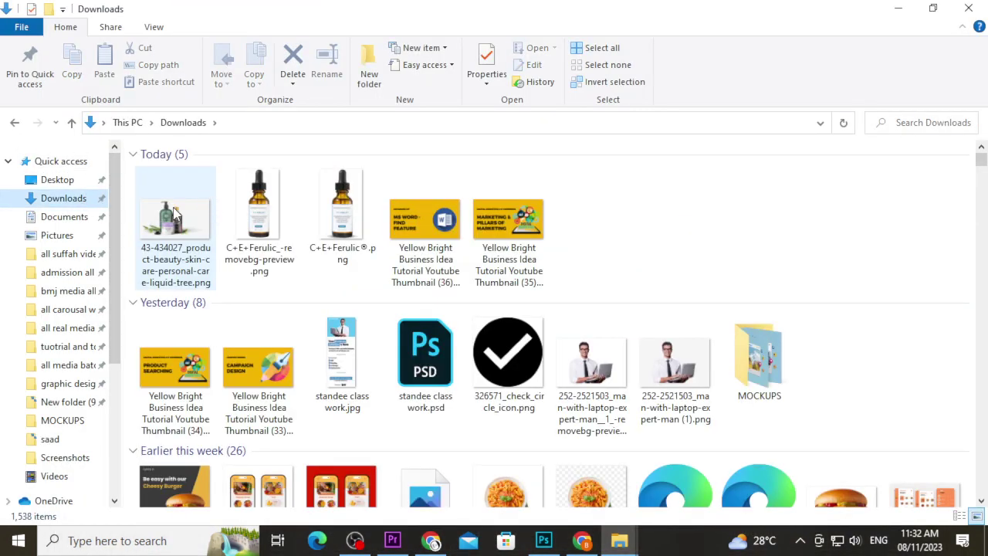
mouse_move(175, 224)
mouse_down()
mouse_move(573, 542)
mouse_move(618, 293)
mouse_up()
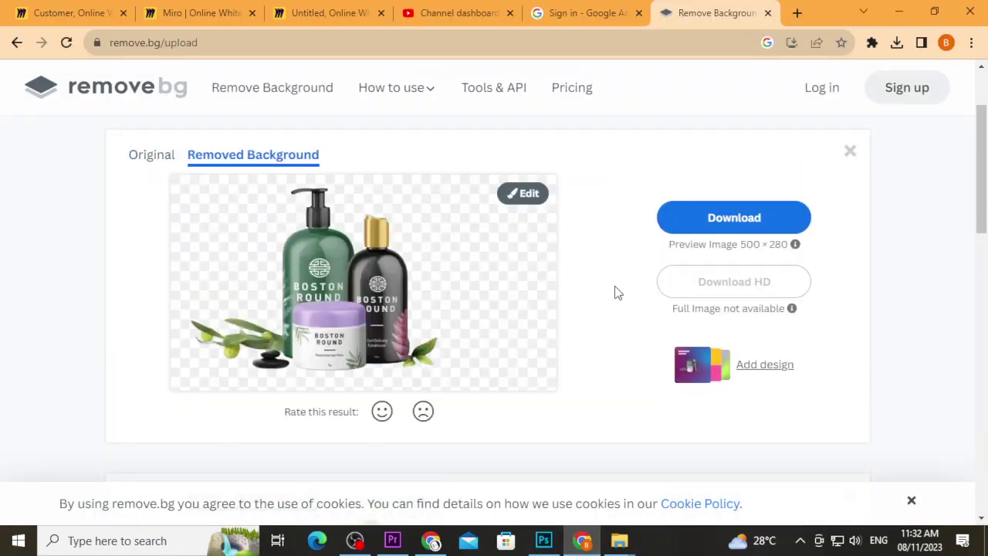
click(702, 220)
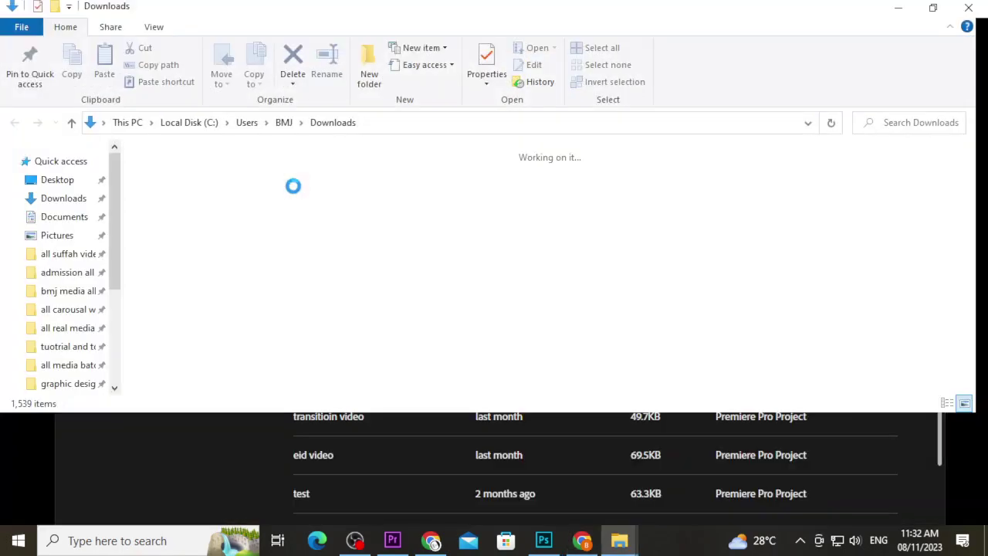
mouse_move(182, 232)
mouse_down()
mouse_move(338, 334)
mouse_move(406, 354)
mouse_up()
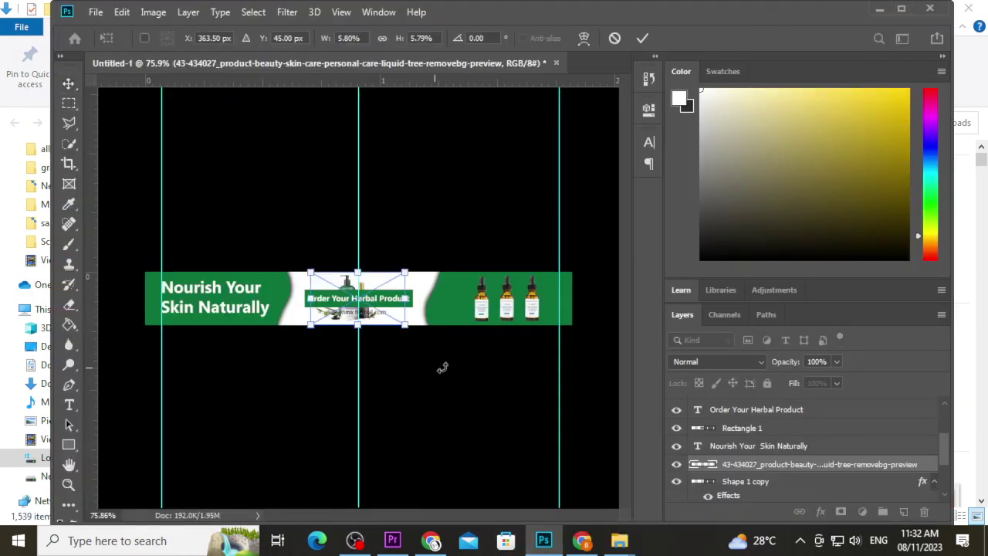
- Place the cut-out bottles-and-jar image in the banner and check its visibility
key(Return)
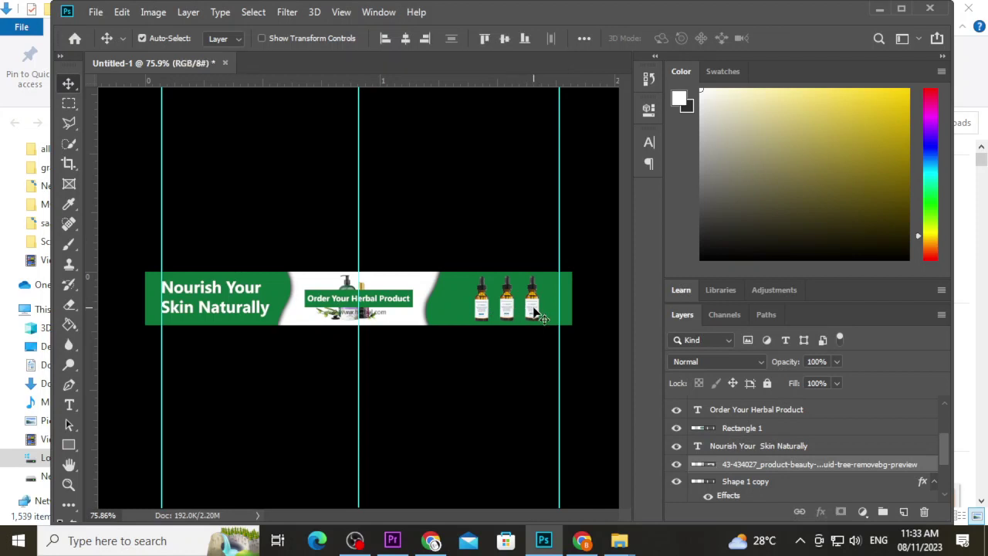
click(677, 464)
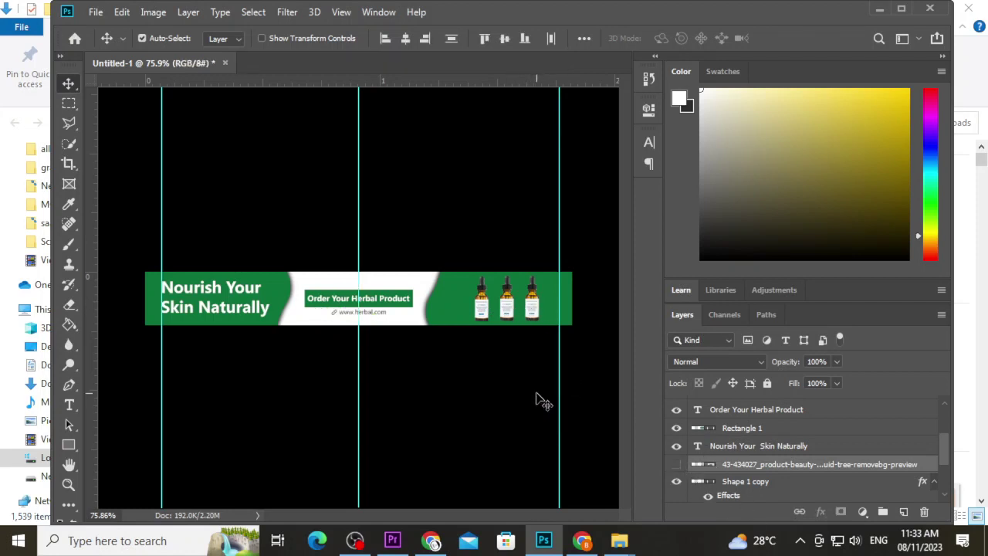
click(677, 465)
click(465, 341)
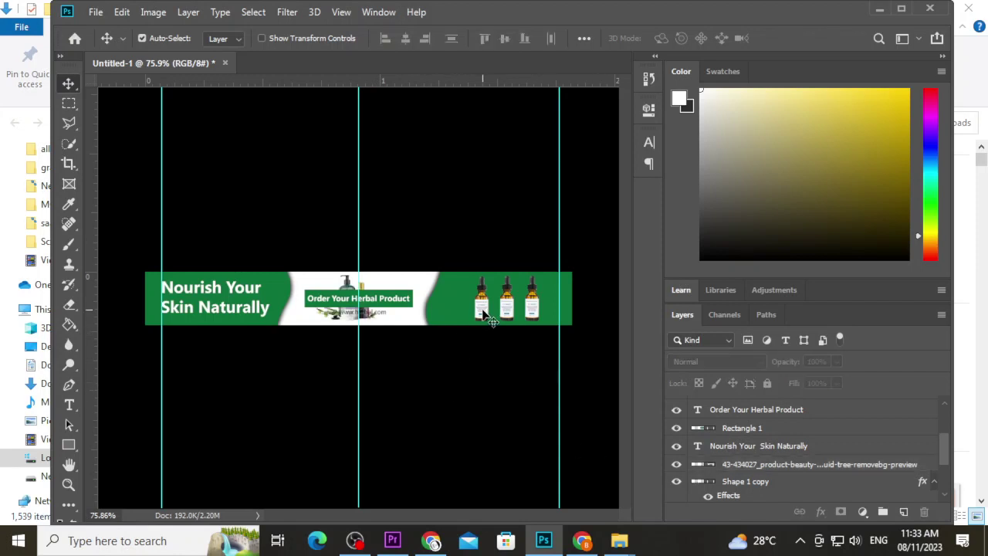
- Hide the three C+E+Ferulic dropper bottle layers and move the cut-out to the right panel
click(489, 317)
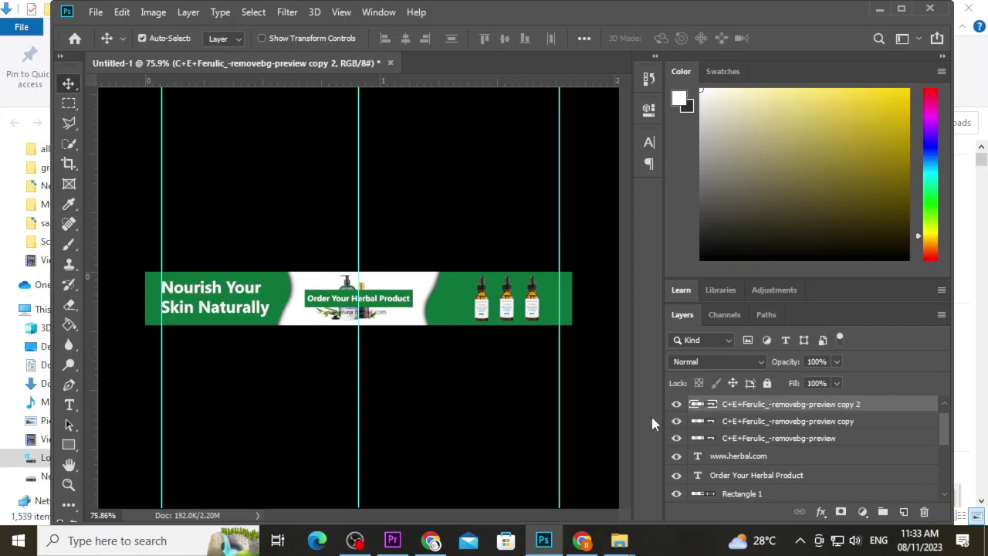
click(677, 405)
click(677, 422)
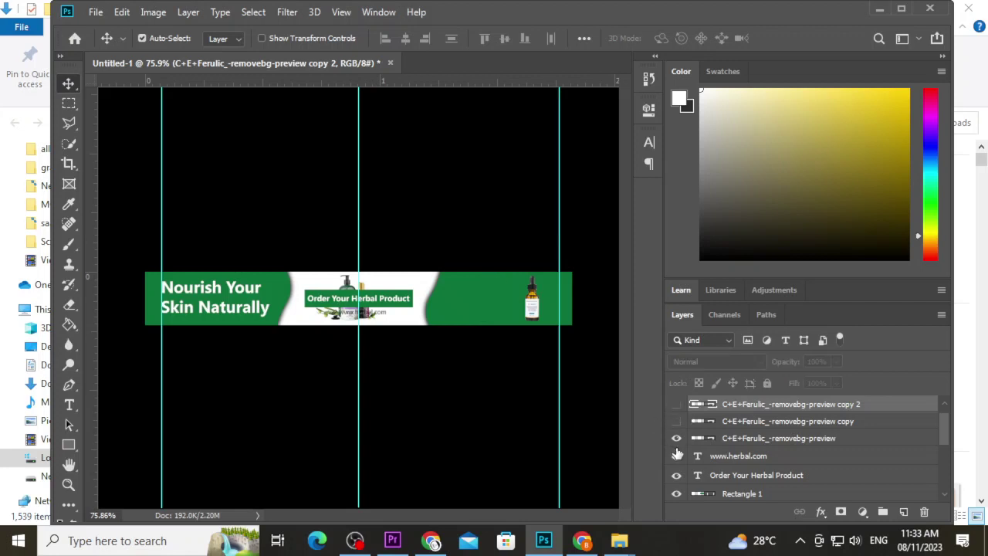
click(677, 439)
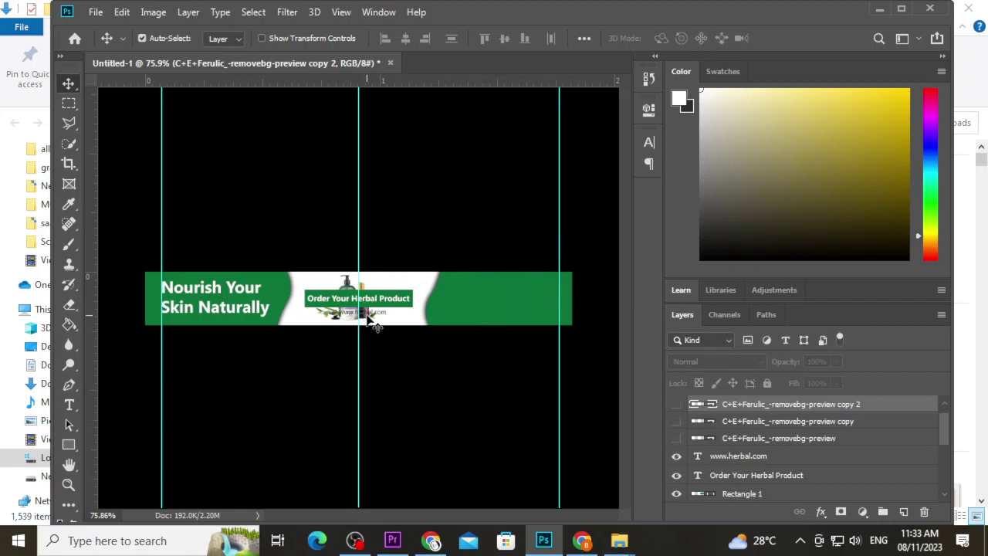
drag(370, 318, 531, 315)
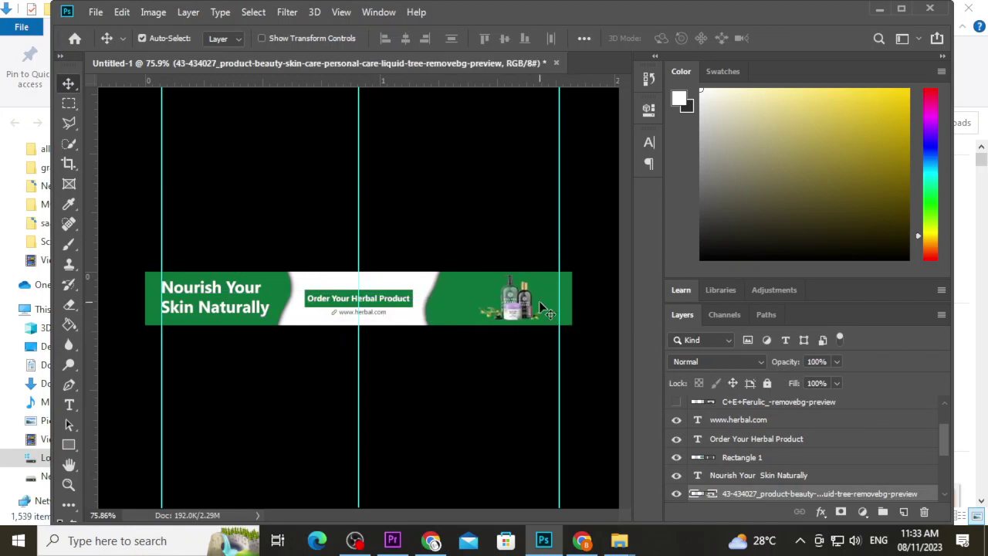
- Scale up the bottles-and-jar image, shift it slightly up, and fit the banner back in view
scroll(558, 319, up, 2)
scroll(557, 319, up, 2)
scroll(571, 320, up, 2)
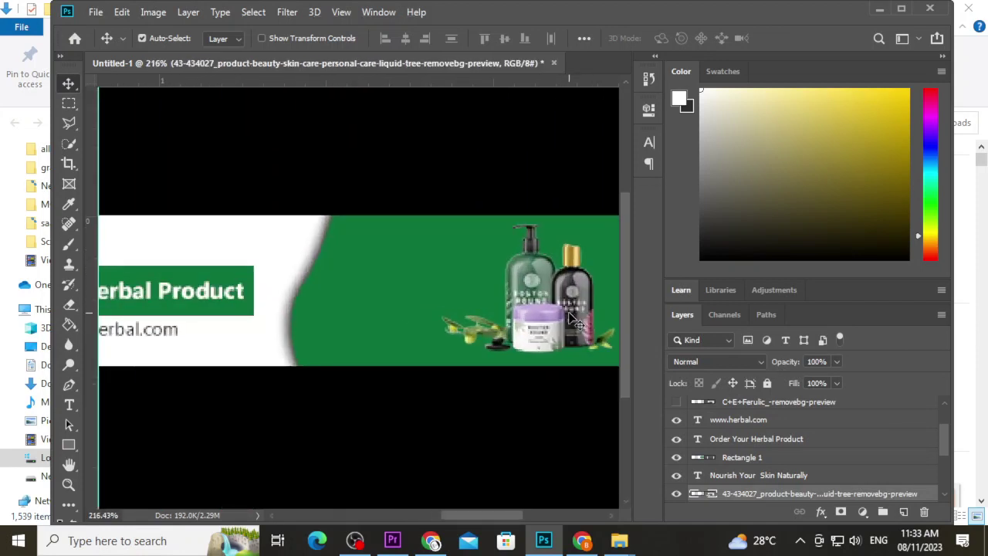
key(ctrl+t)
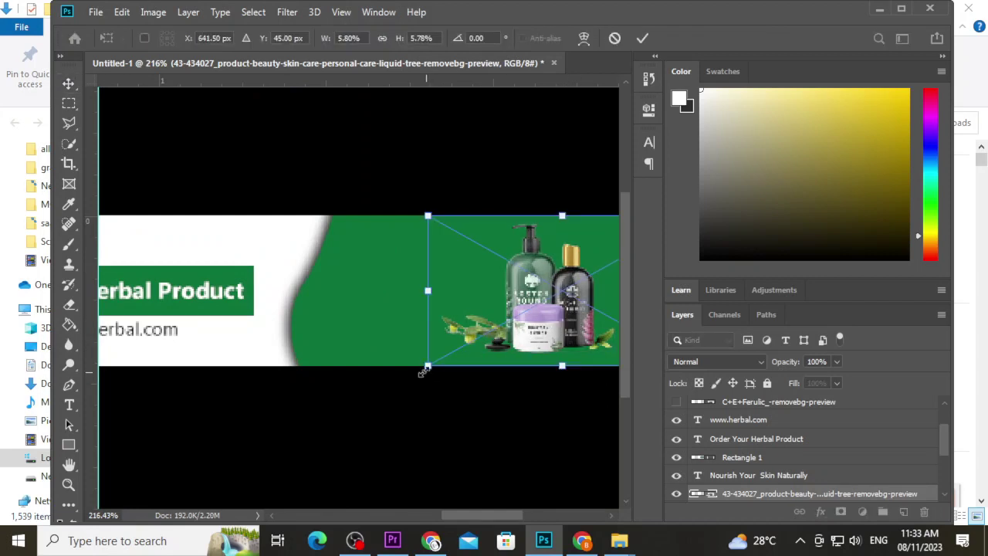
drag(423, 371, 396, 379)
drag(562, 320, 550, 313)
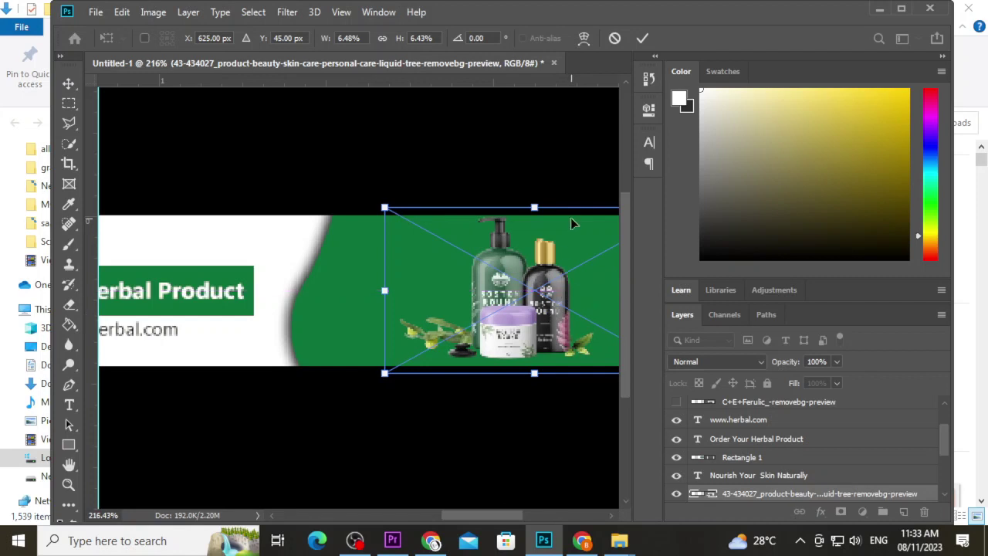
click(643, 37)
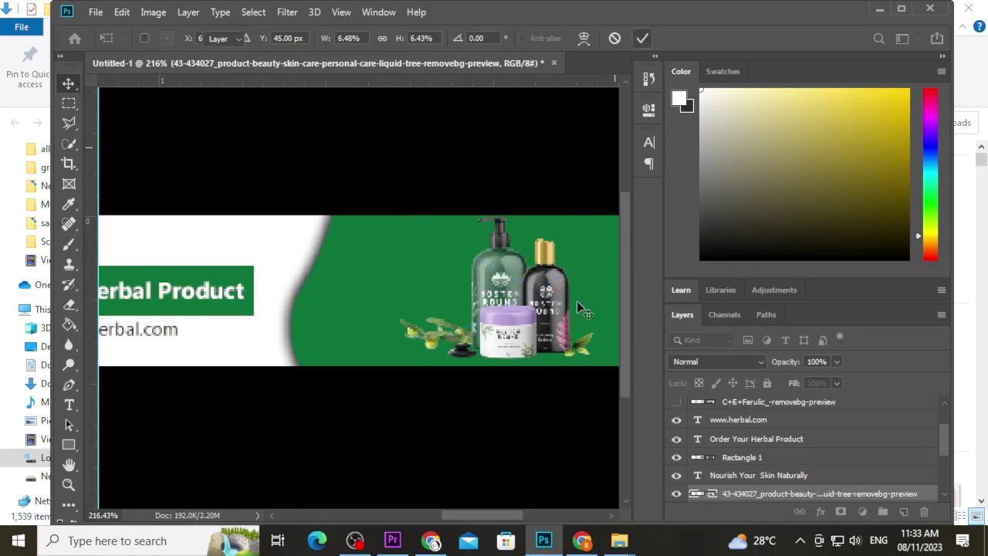
key(ctrl+0)
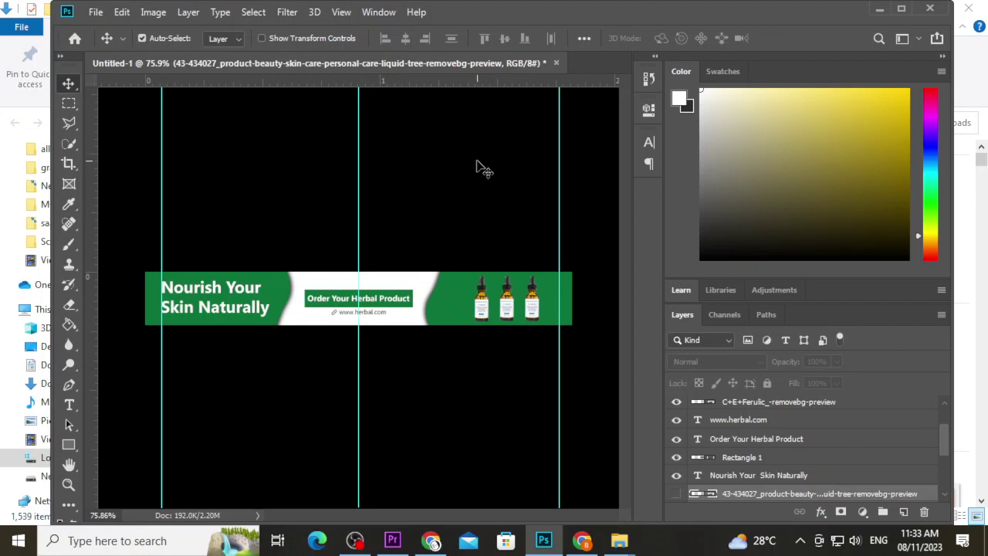
- Remove the left, right and centre guides from the banner
drag(162, 227, 93, 224)
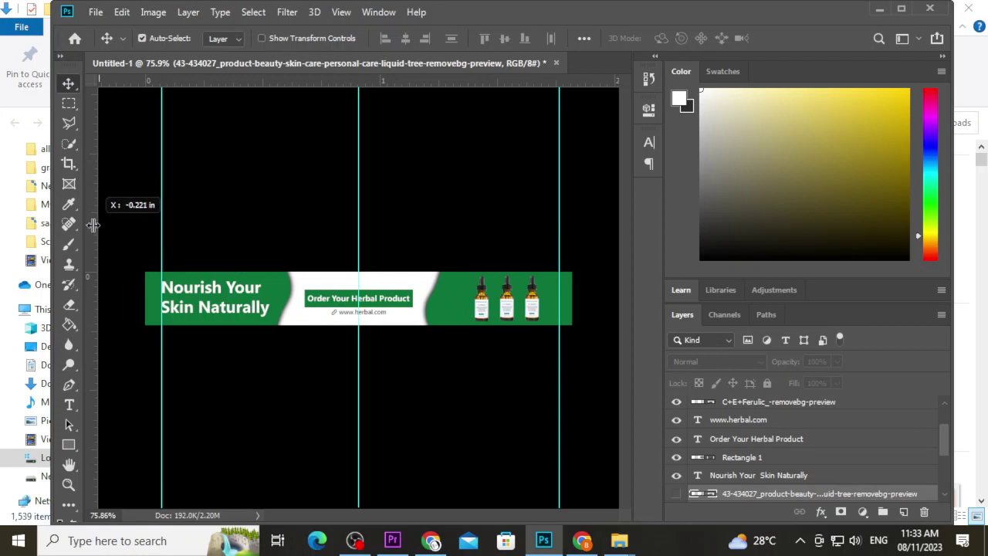
drag(558, 224, 73, 203)
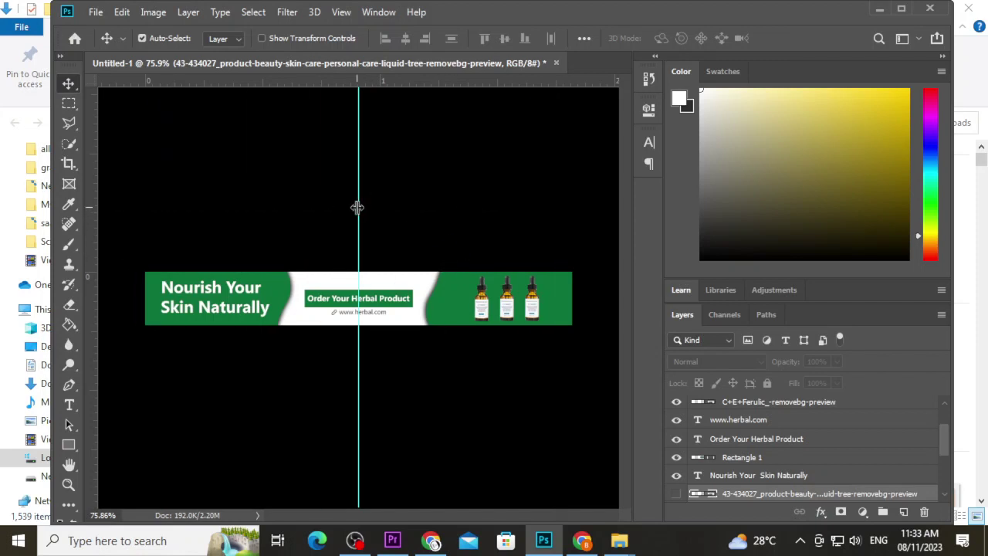
drag(356, 207, 81, 206)
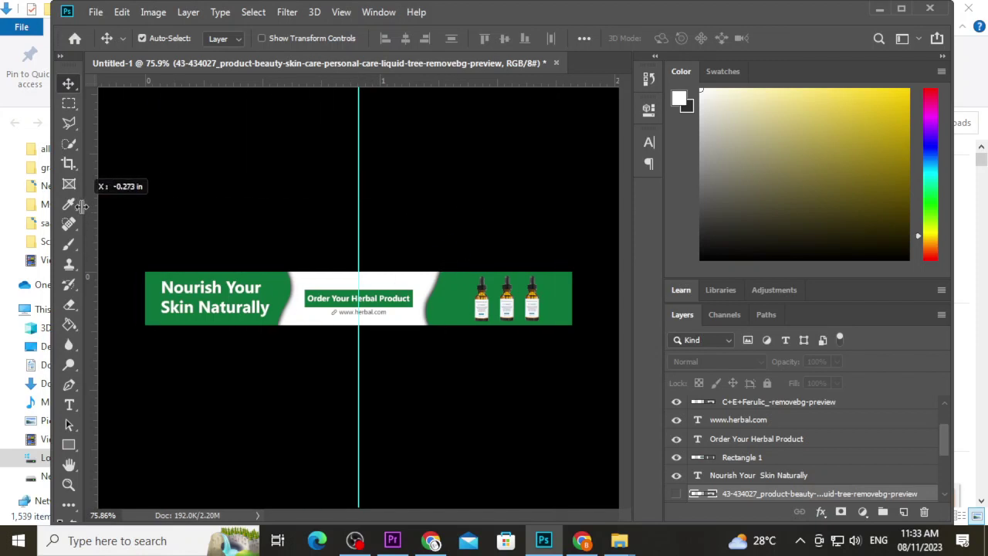
- Nudge the button, its label and the web address slightly down
drag(326, 283, 358, 317)
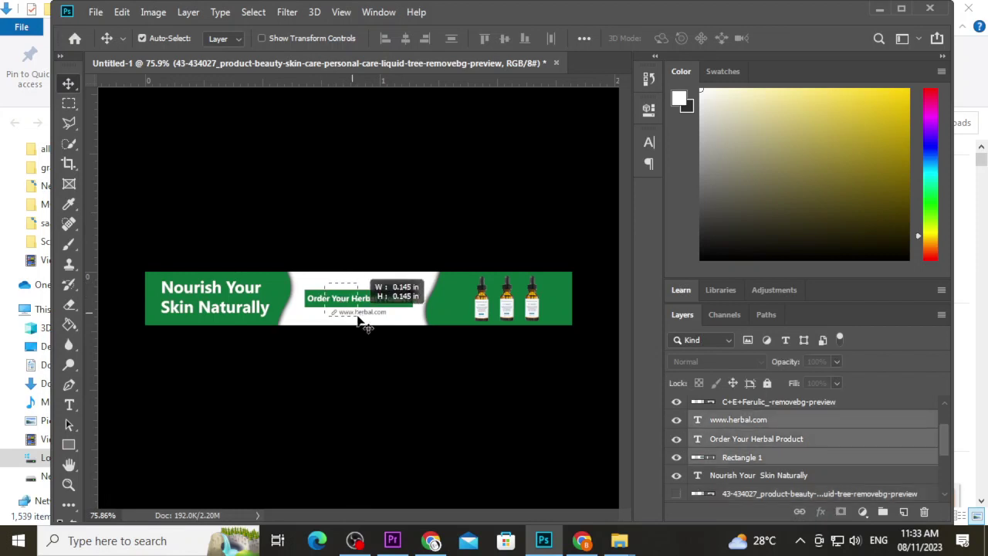
key(Return)
key(Down)
key(Down)
key(Down)
key(Down)
key(Down)
key(Down)
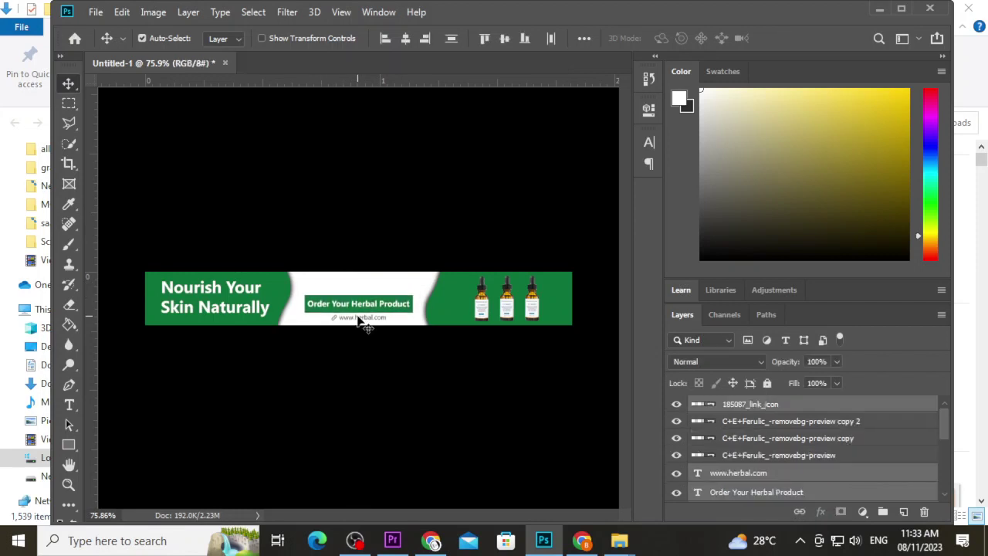
key(Down)
key(Up)
key(Down)
scroll(353, 283, up, 5)
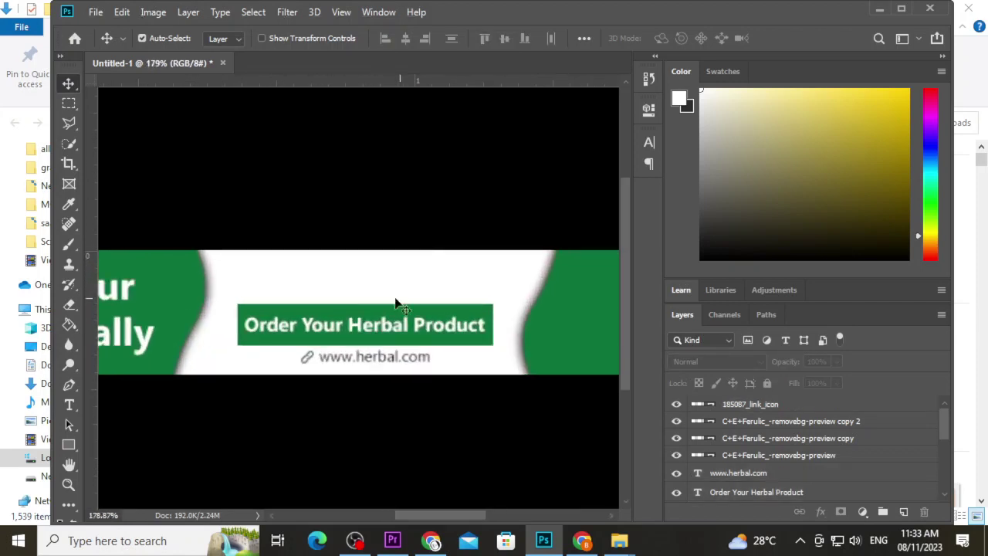
drag(371, 357, 367, 280)
key(t)
double_click(364, 277)
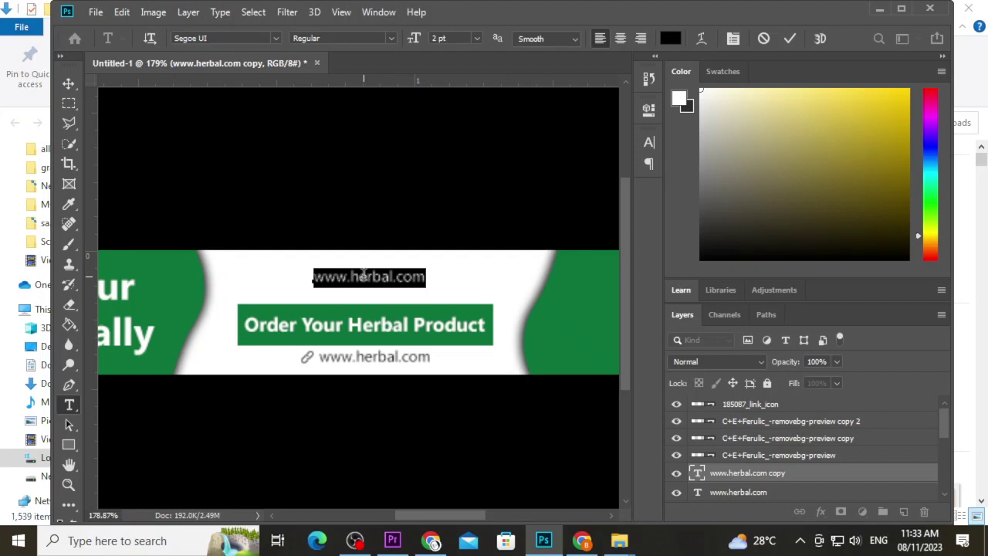
- Type 20%OFF and make '20%' bold, larger and the button's green
text(20)
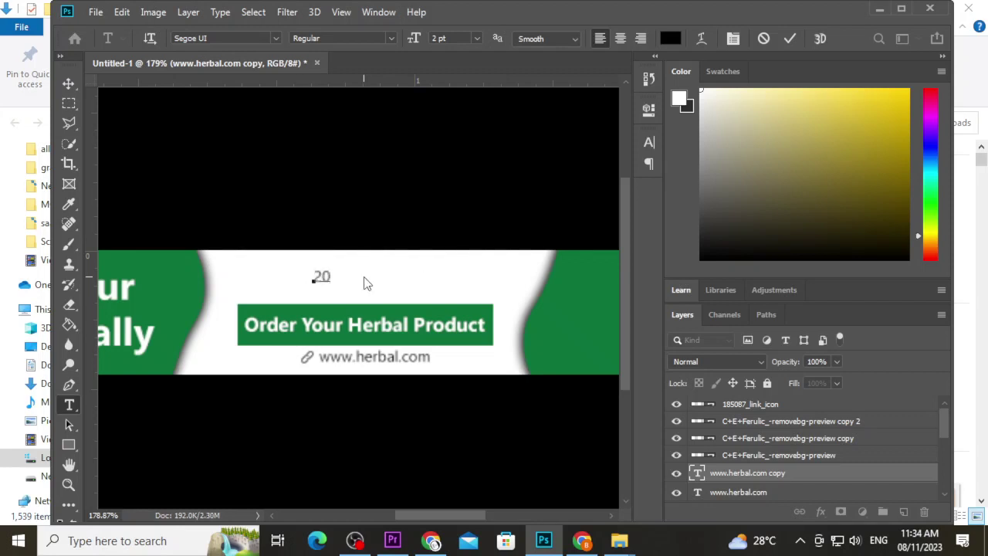
text(%)
text(O)
text(FF)
drag(343, 276, 310, 276)
click(390, 34)
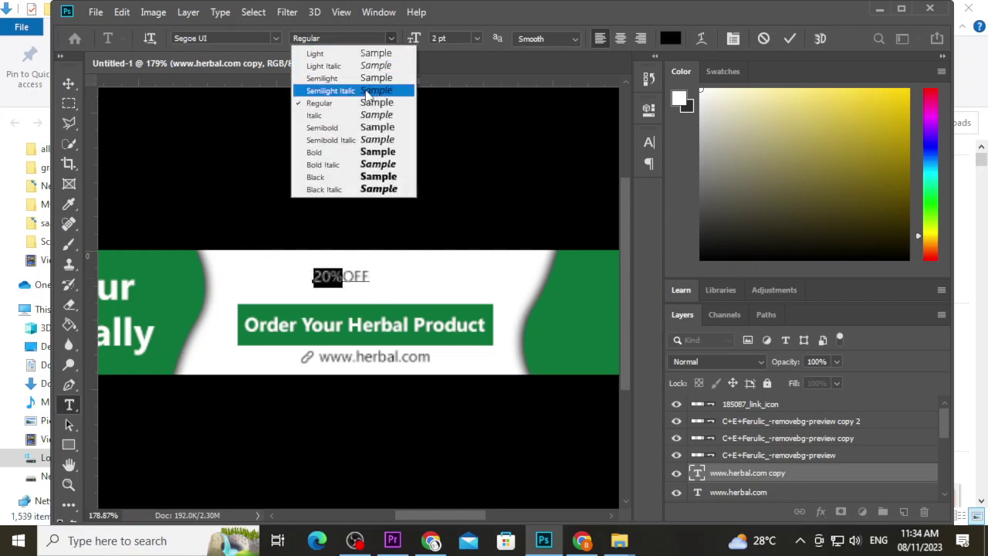
click(355, 154)
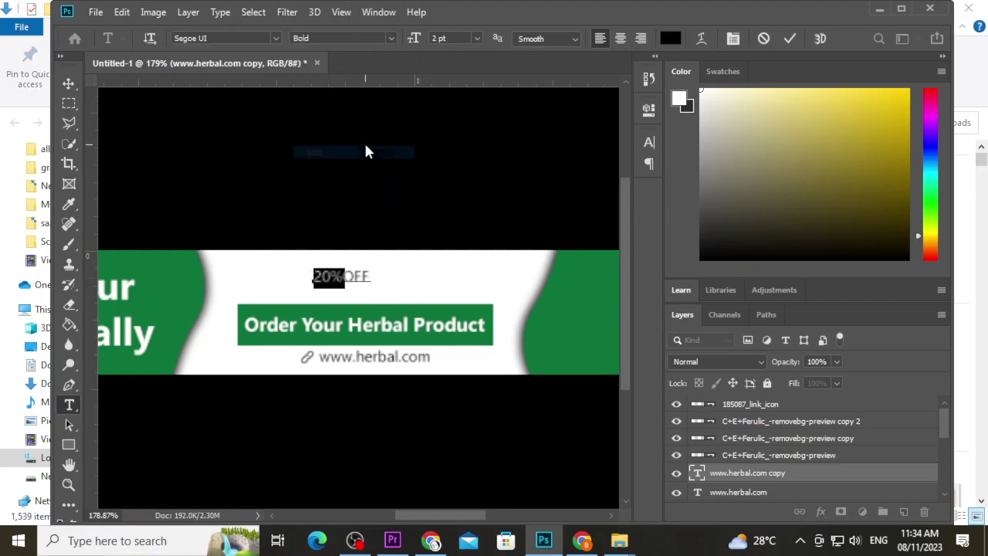
click(432, 37)
text(4)
key(Return)
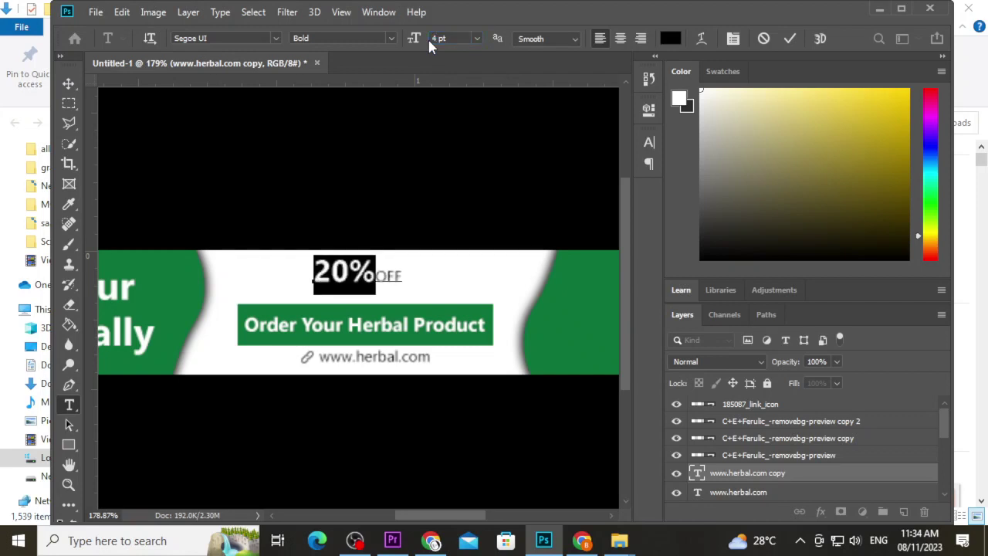
click(666, 37)
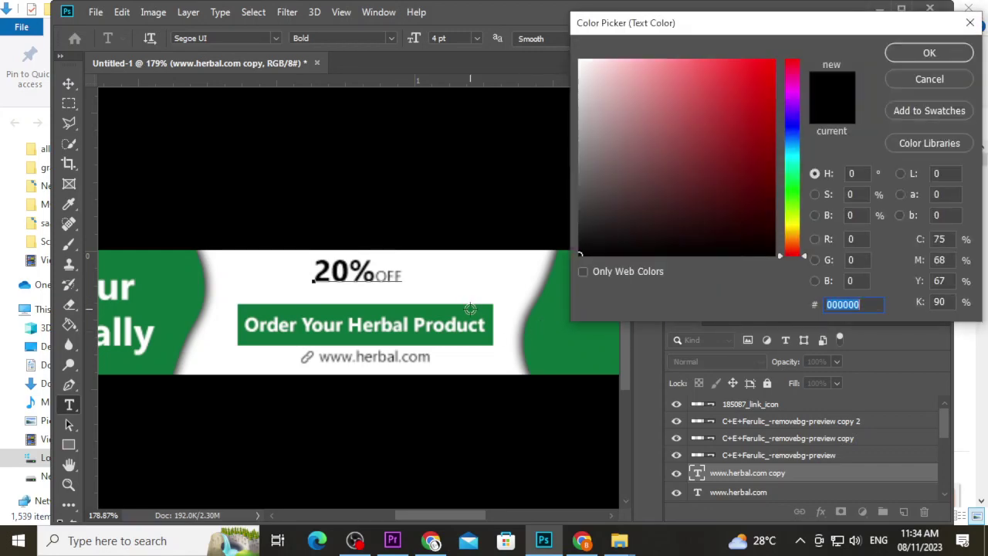
click(470, 312)
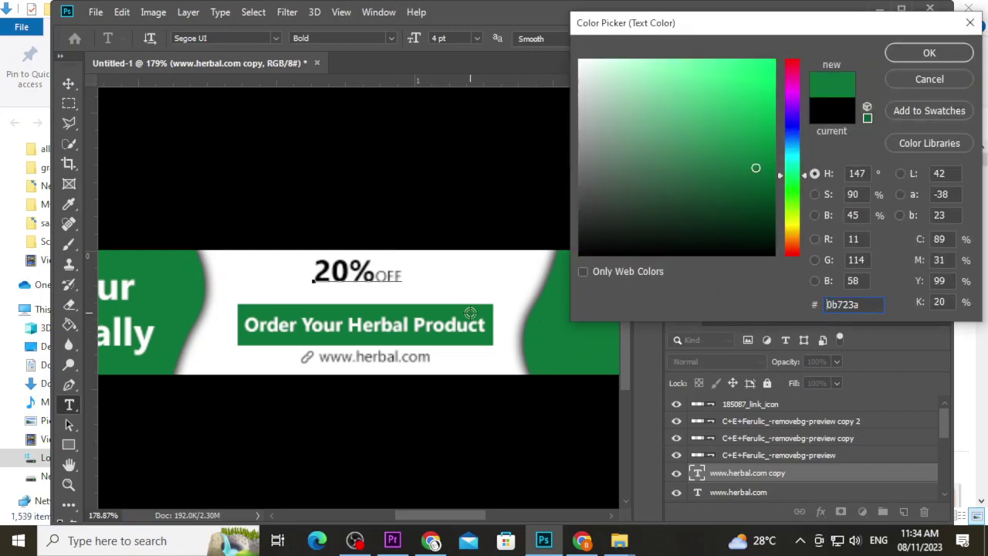
click(923, 55)
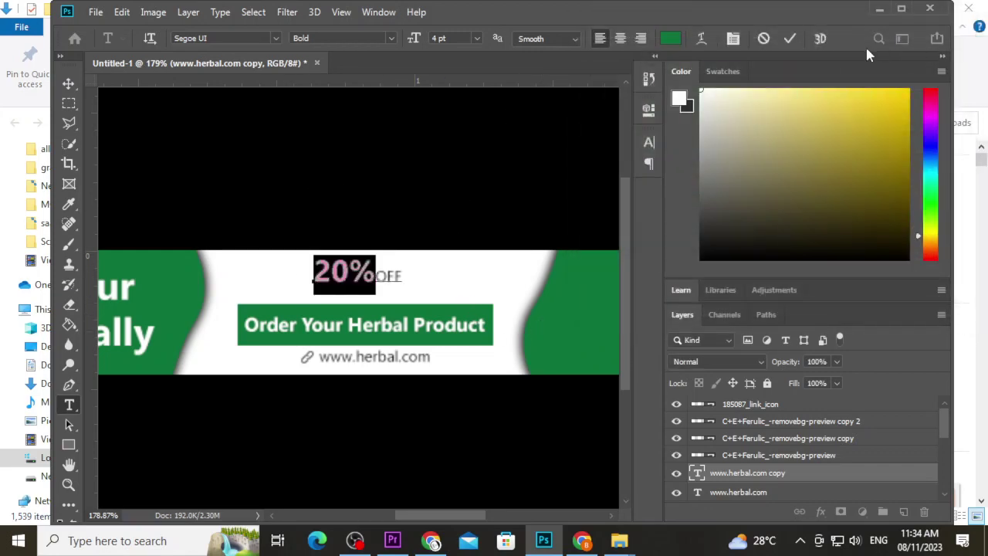
click(790, 37)
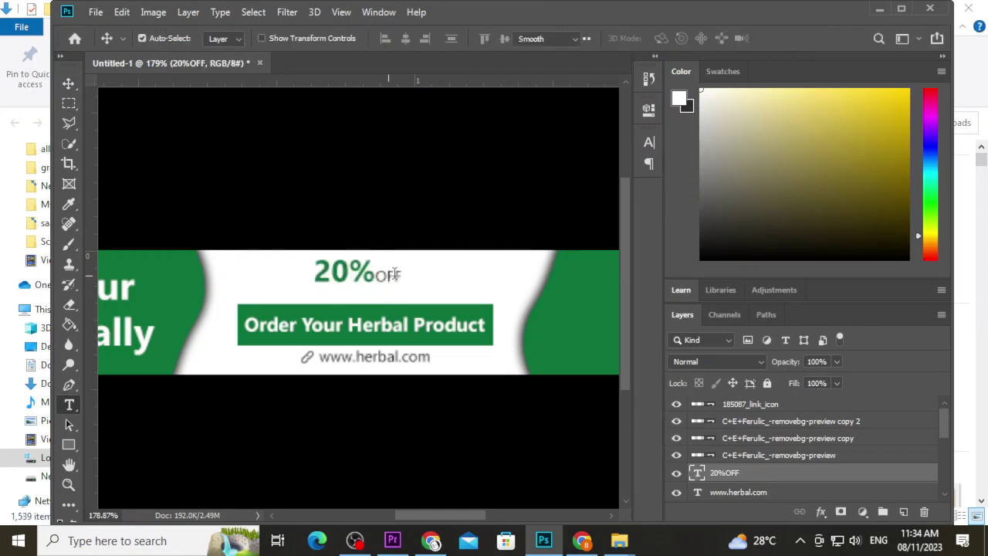
- Make 'OFF' semibold at 25 pt and commit the text
click(398, 275)
drag(401, 275, 375, 275)
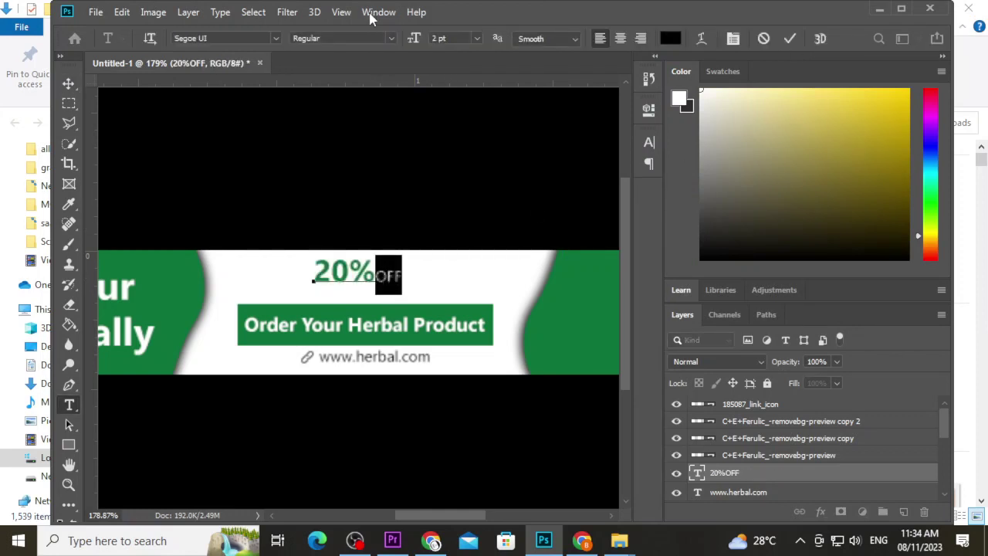
click(392, 38)
click(354, 123)
text(2.5)
key(Return)
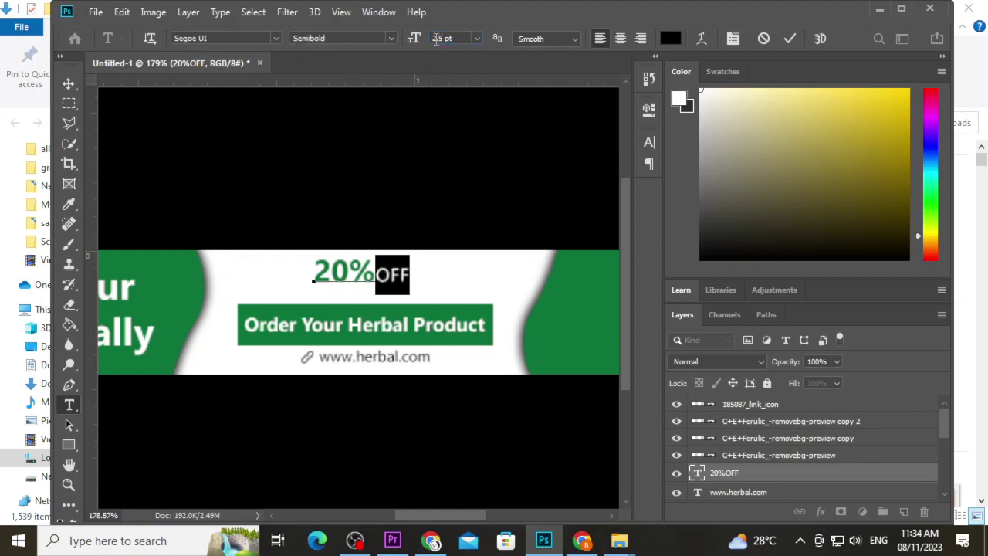
click(790, 39)
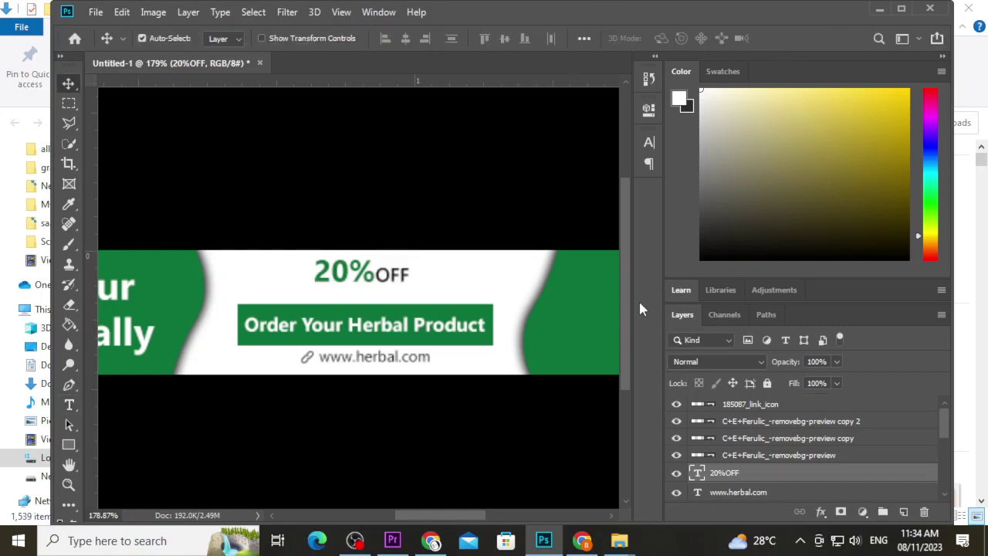
- Move the 20%OFF text slightly right and down
drag(364, 274, 375, 286)
scroll(478, 290, down, 5)
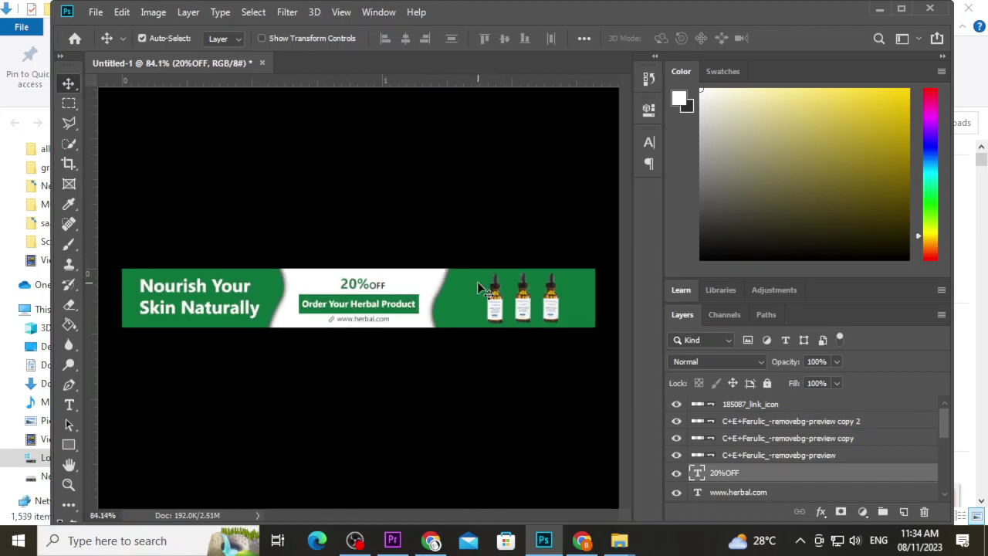
scroll(479, 289, up, 2)
scroll(478, 289, up, 2)
- Hide the panels, zoom in on the banner, and bring up the save dialog
key(Tab)
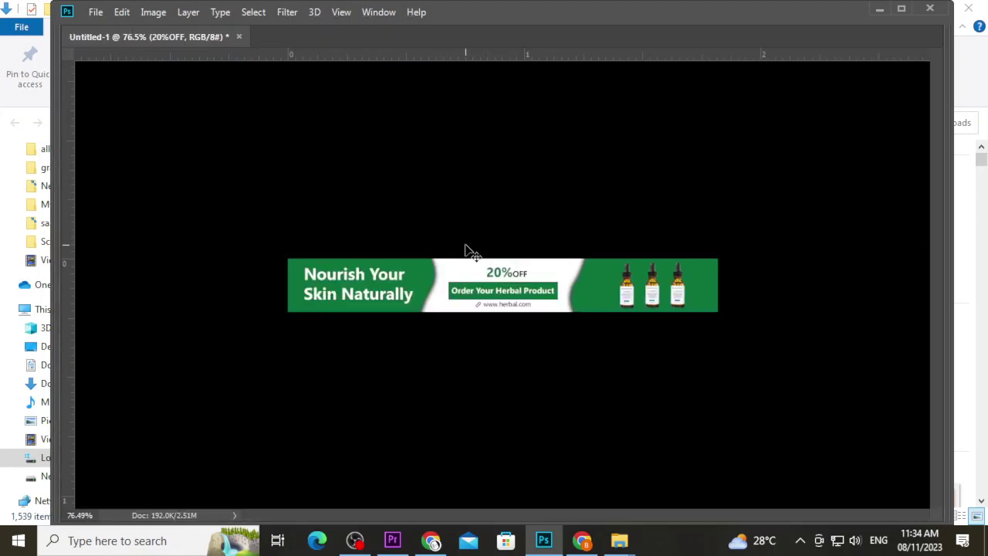
scroll(700, 279, up, 2)
scroll(702, 279, up, 2)
scroll(705, 282, up, 1)
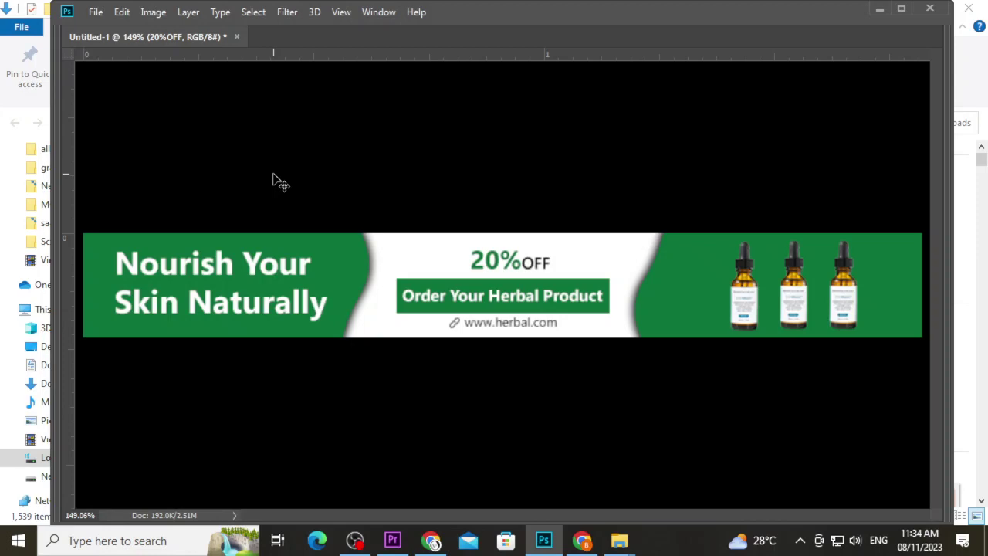
key(ctrl+s)
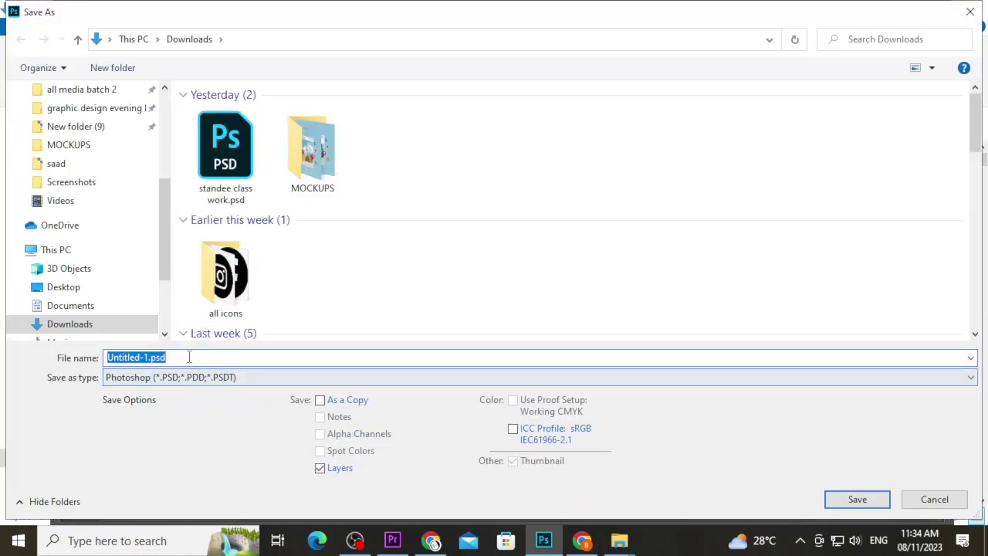
- Save the banner as WEB AD BANNER HERBAL.psd in Downloads
text(WEB)
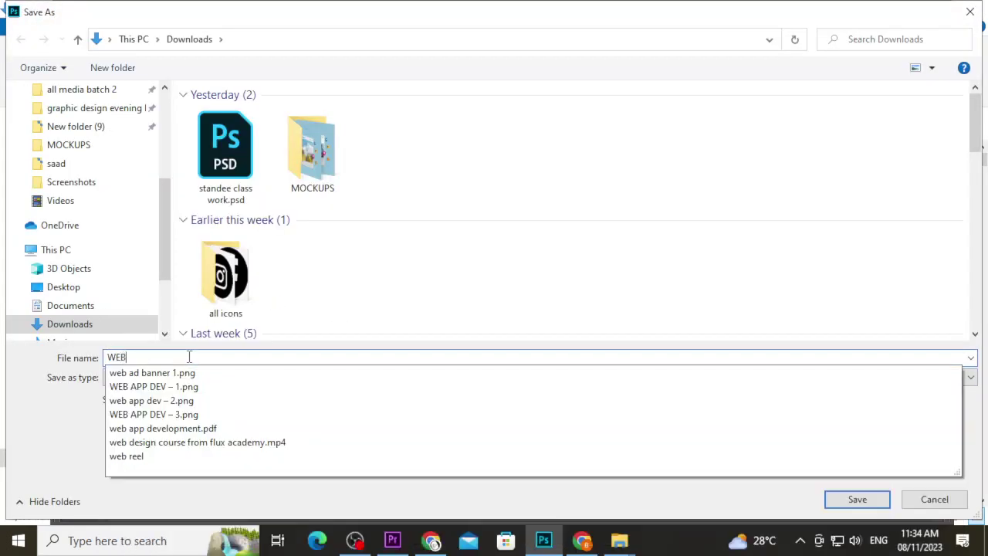
text( ADD)
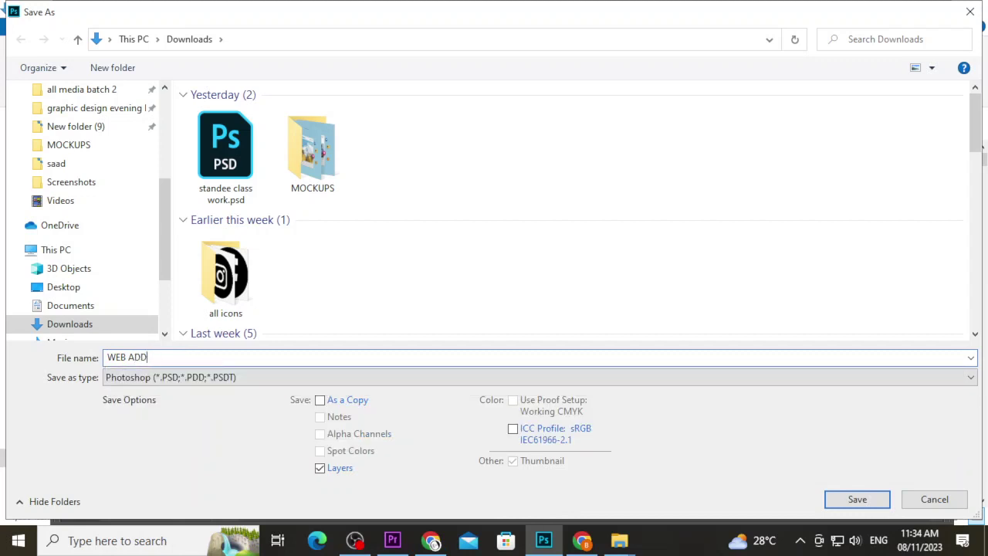
key(BackSpace)
text(BANNER)
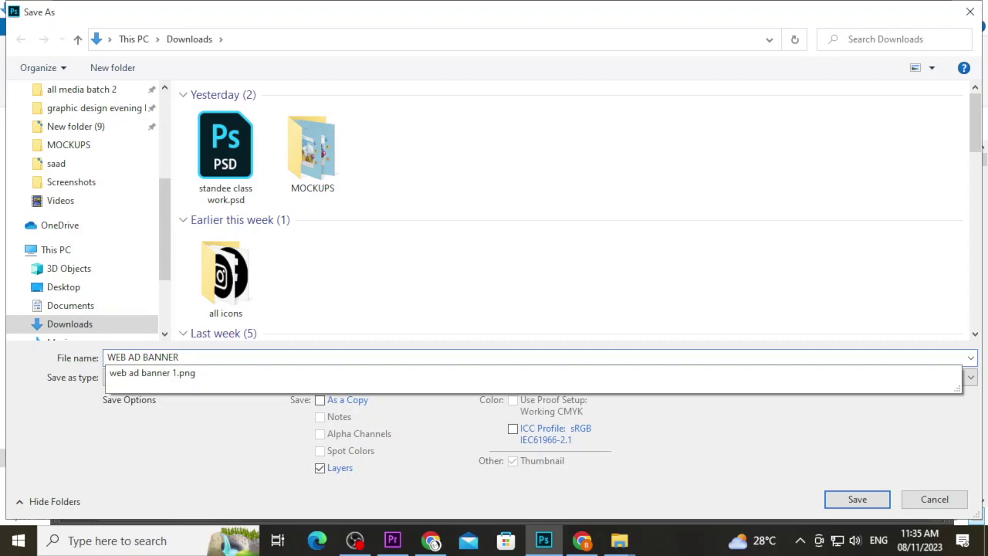
text(HERBA)
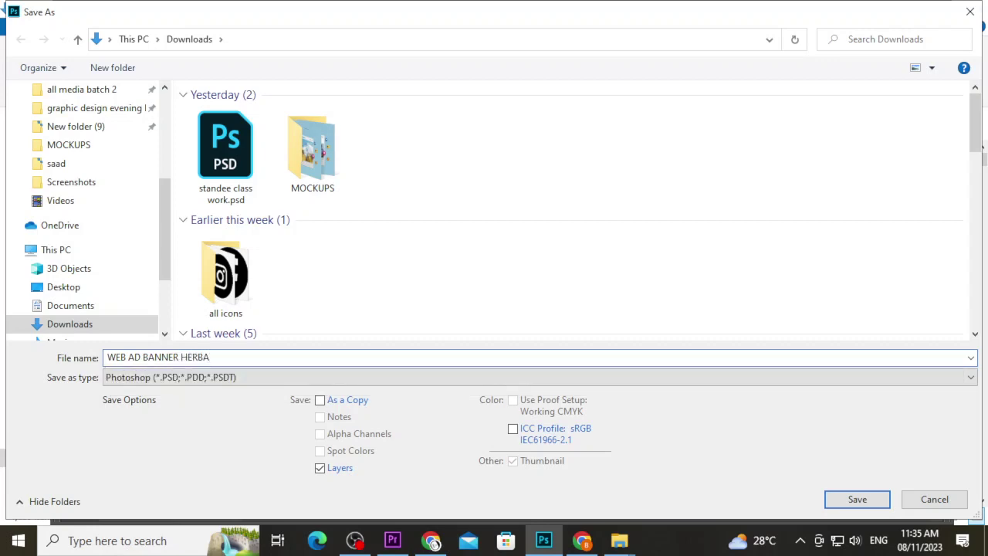
text(L)
key(Return)
key(Return)
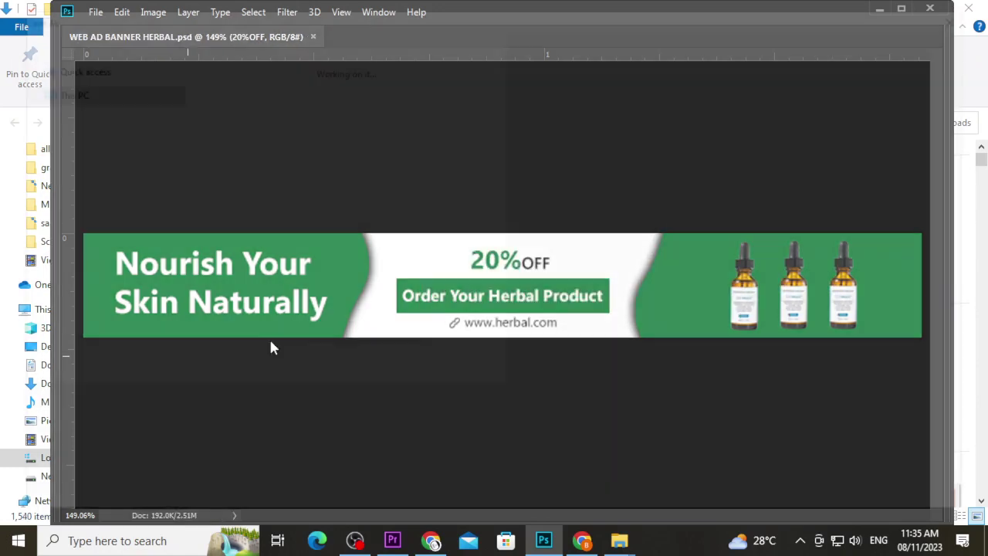
key(ctrl+shift+s)
- Save a JPEG copy, WEB AD BANNER HERBAL.jpg, at maximum quality 12
click(216, 378)
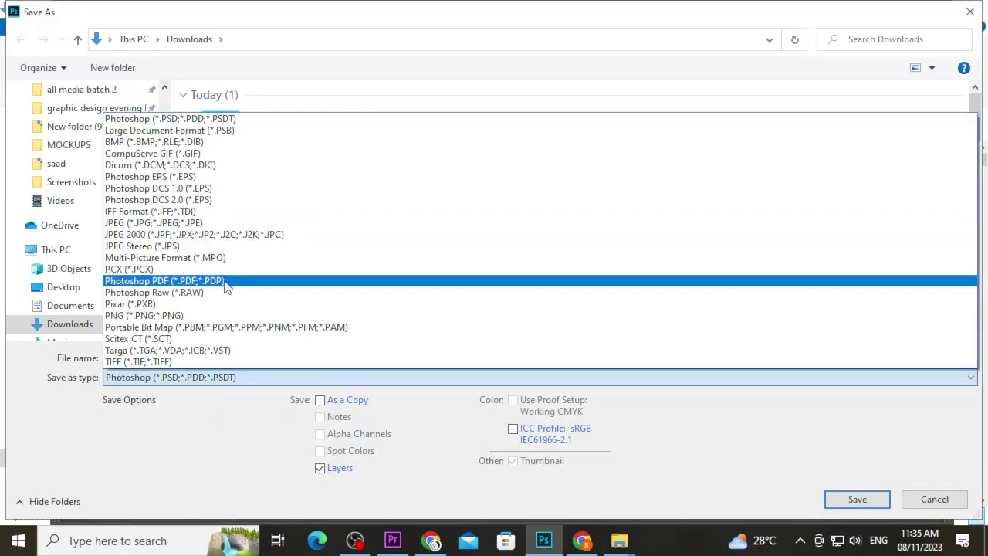
click(228, 223)
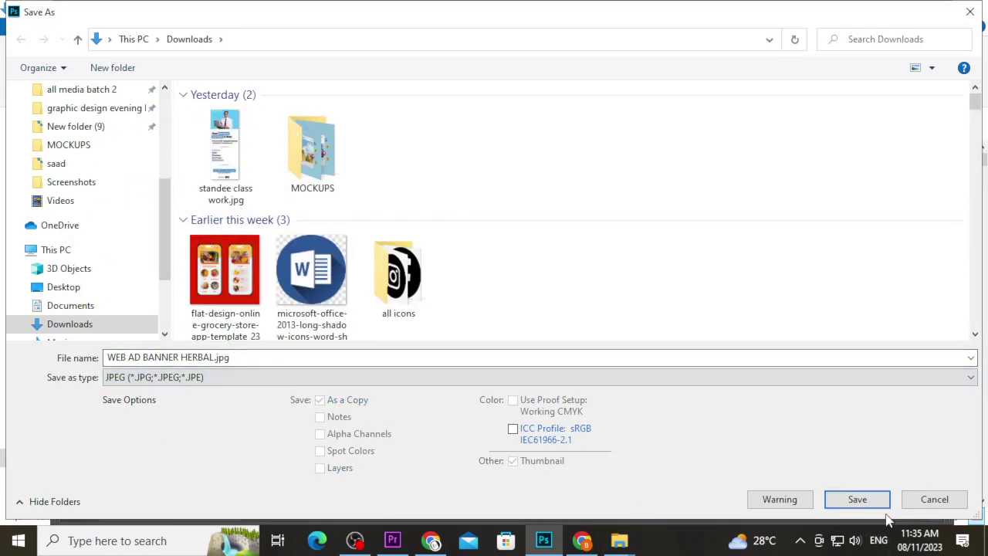
click(857, 500)
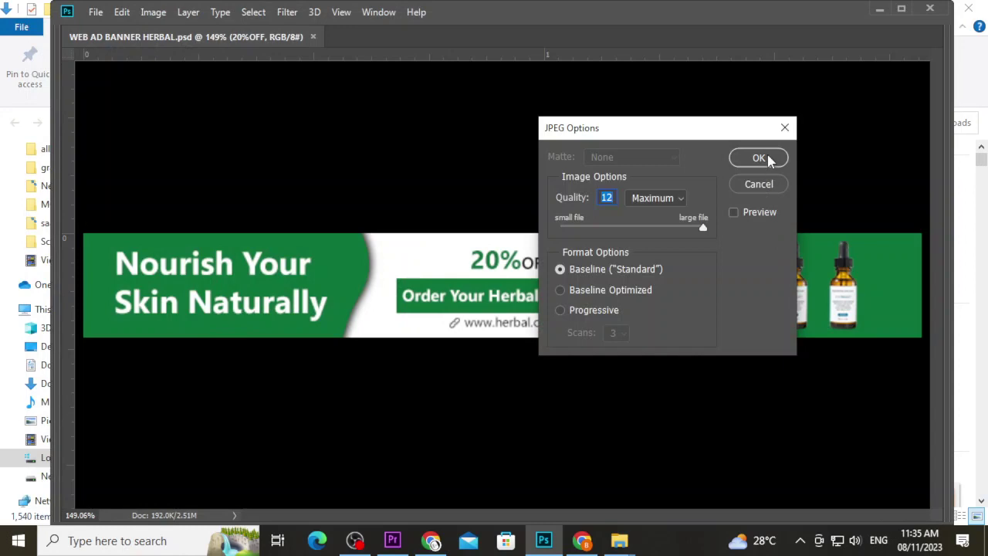
click(763, 159)
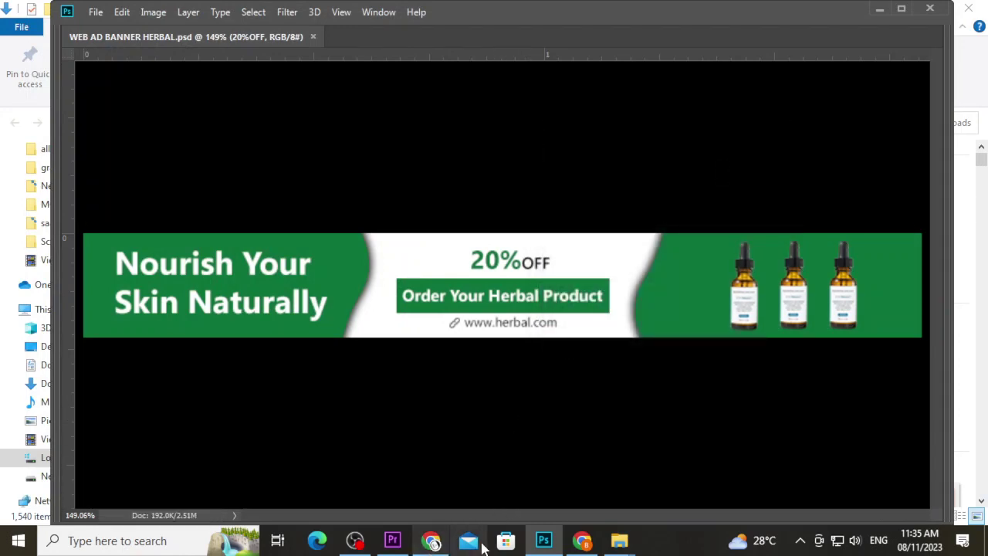
- Open WEB AD BANNER HERBAL.jpg from Downloads in Photos, then return to Photoshop
mouse_move(620, 541)
click(484, 473)
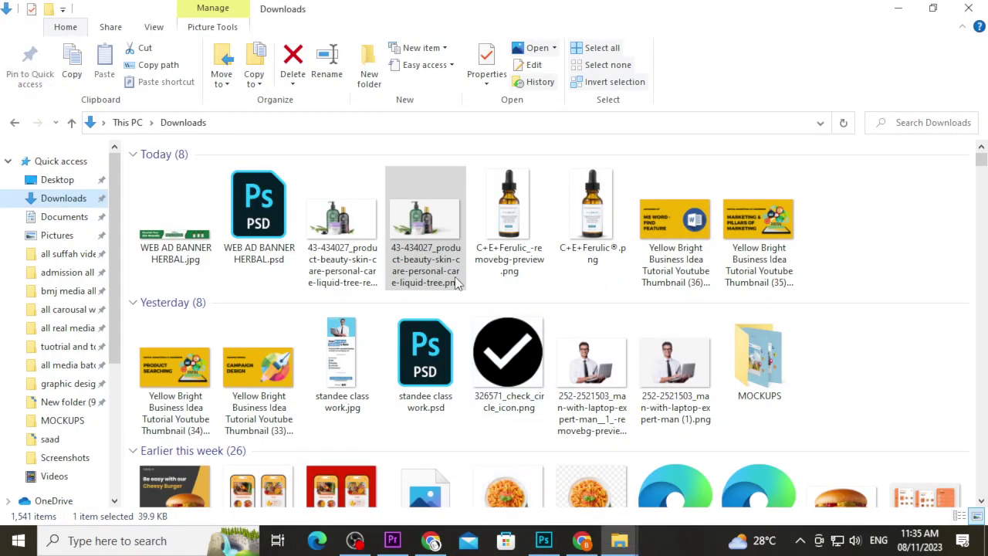
click(176, 240)
double_click(176, 241)
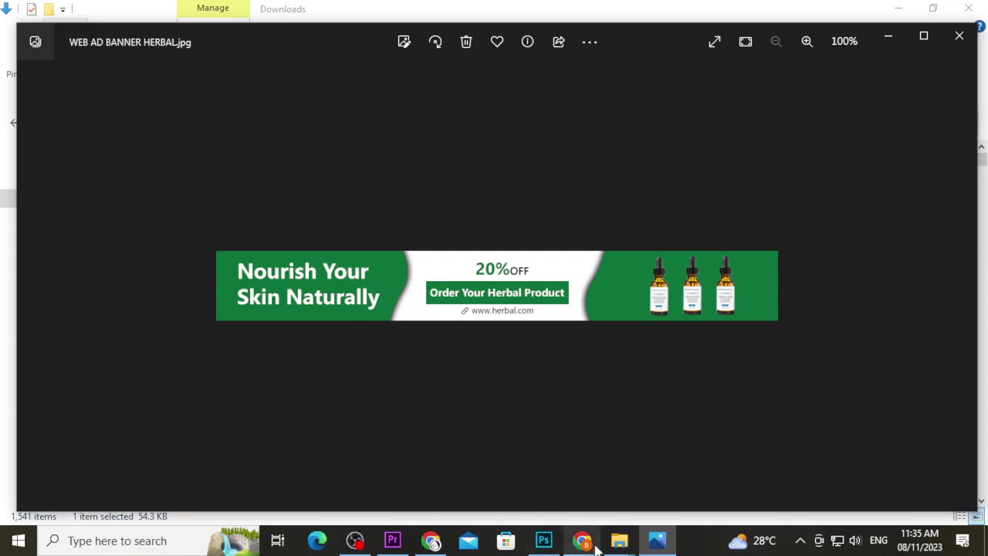
click(544, 540)
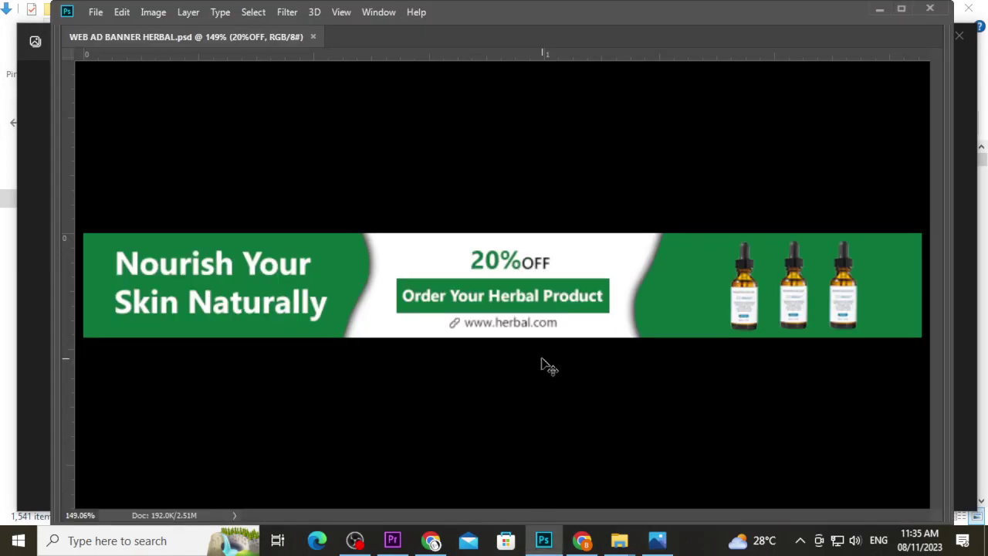
- Save the banner as Photoshop PDF, named WEB AD BANNER HERBAL.pdf
key(ctrl+shift+s)
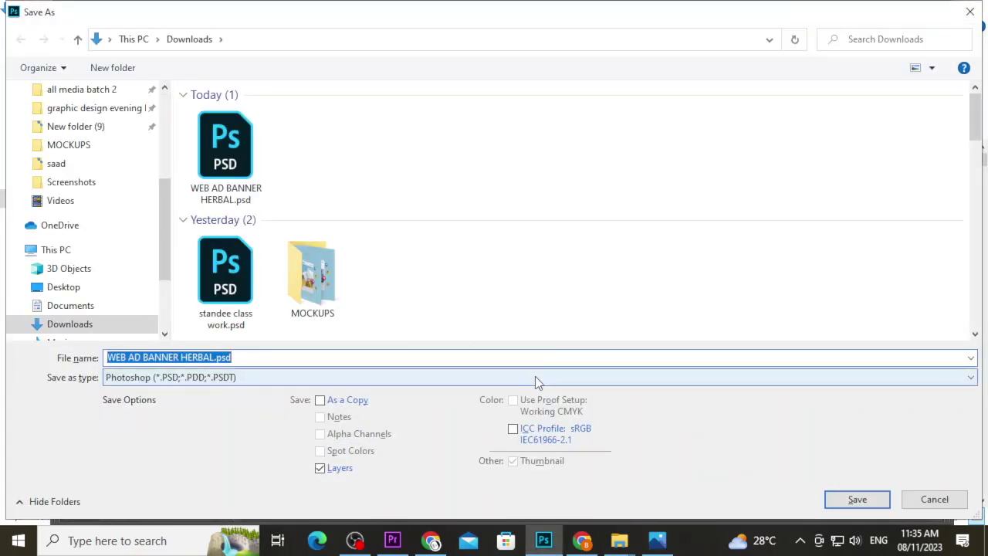
click(535, 377)
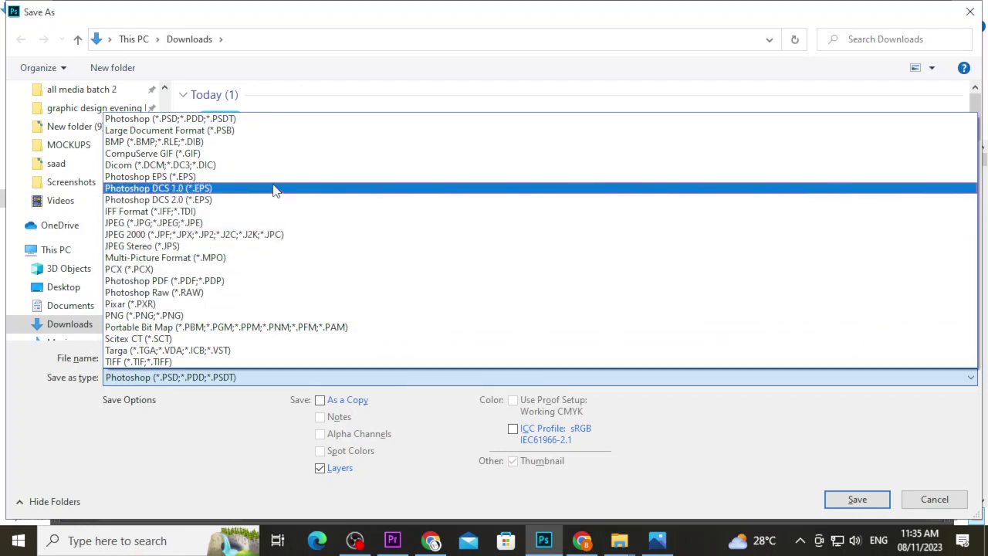
click(252, 279)
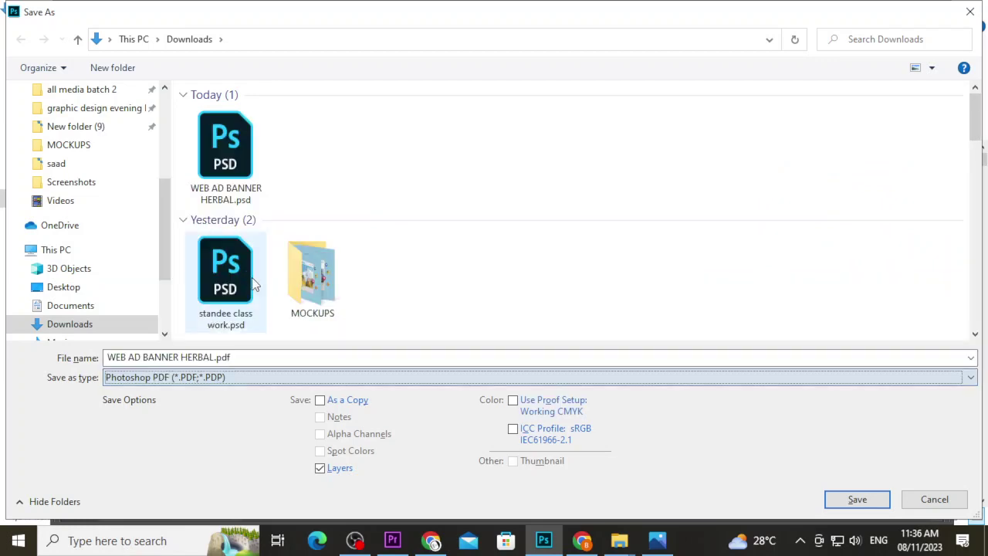
click(840, 502)
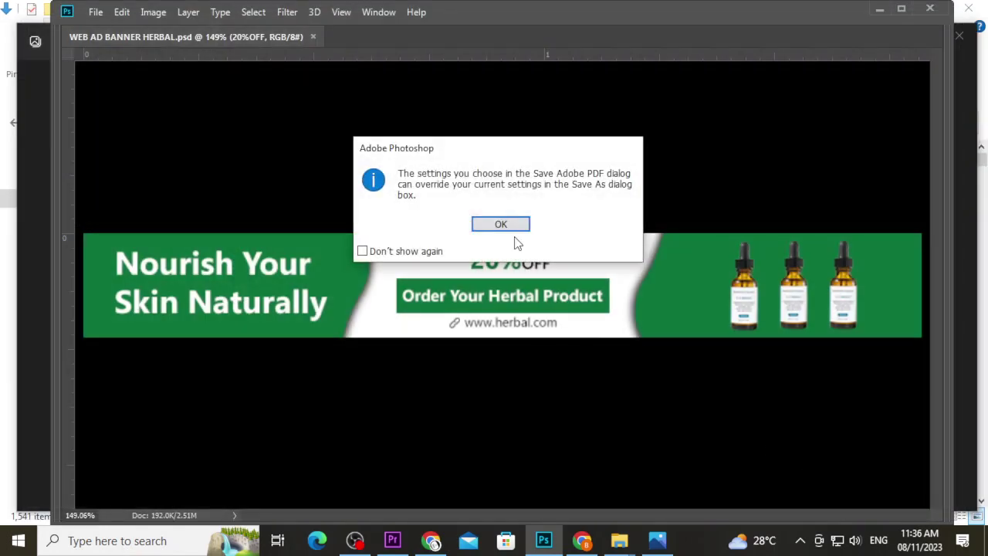
click(501, 224)
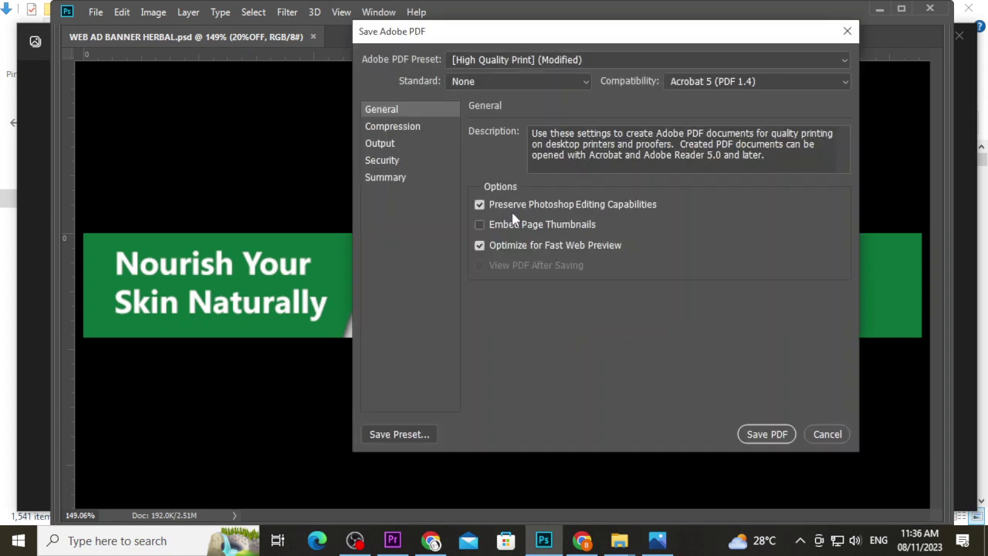
- Set Do Not Downsample and Convert to Destination Coated FOGRA39, then save the PDF
click(429, 133)
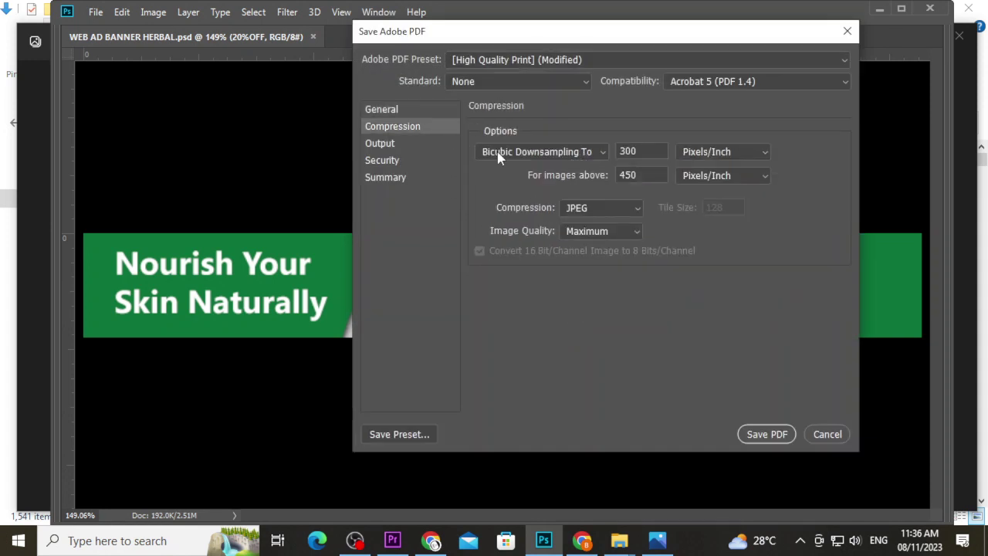
click(500, 153)
click(476, 165)
click(417, 145)
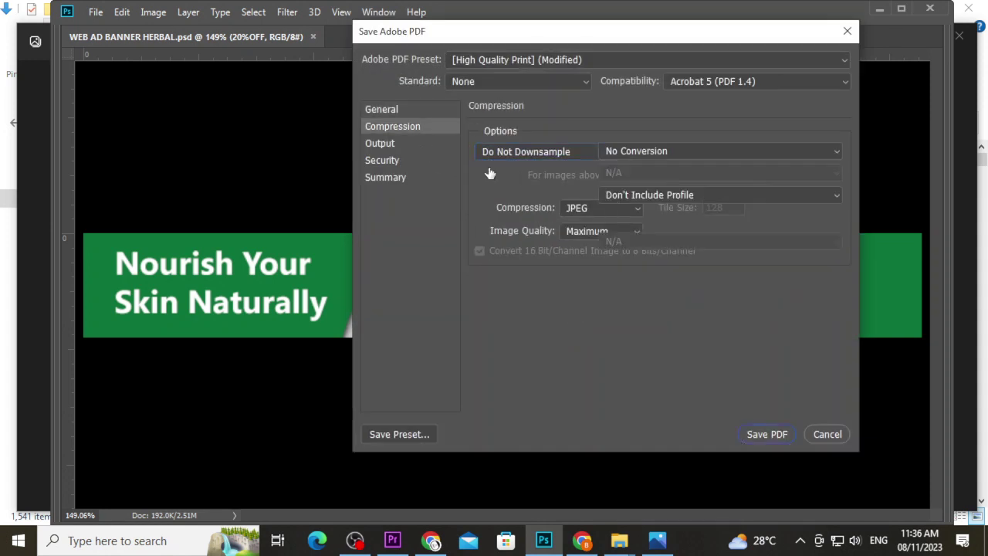
click(704, 152)
click(703, 180)
click(704, 172)
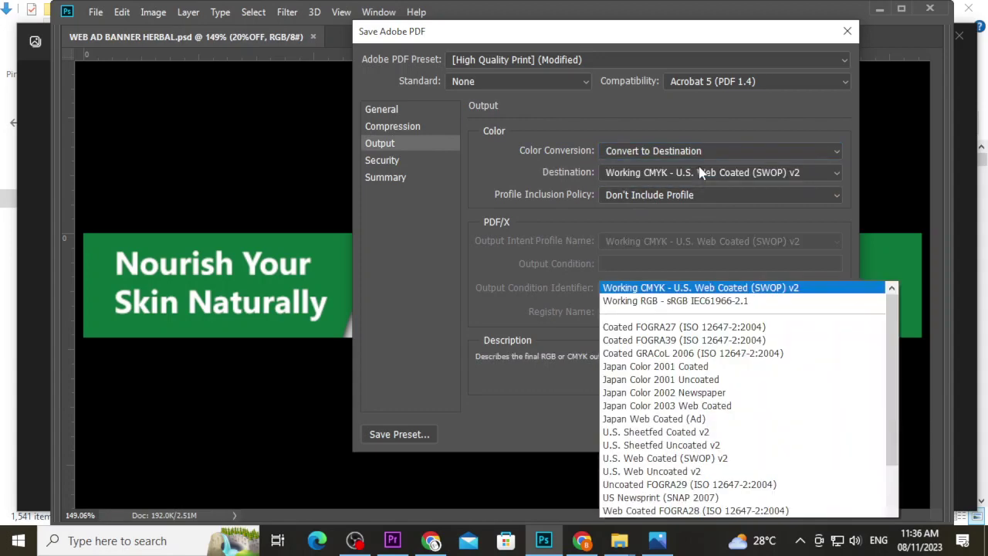
click(699, 74)
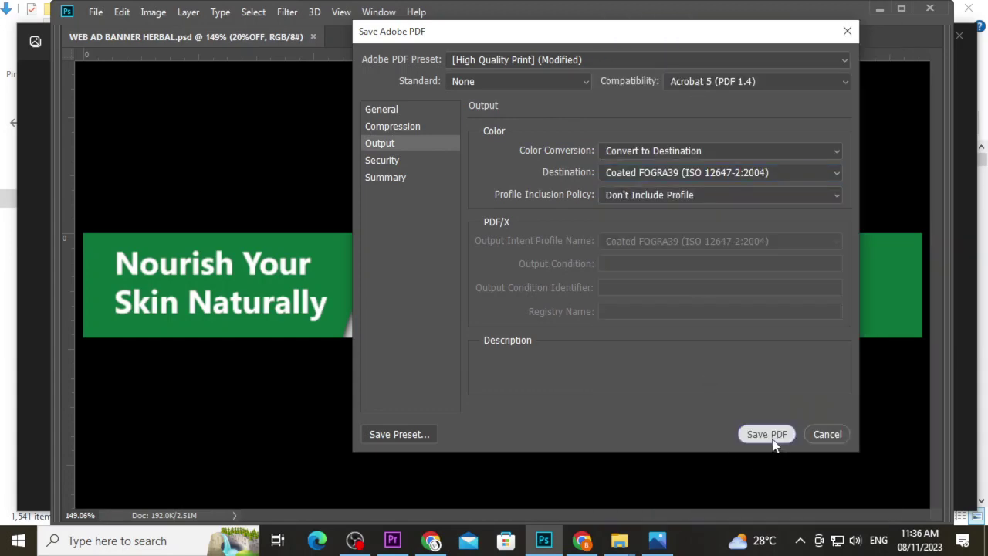
click(743, 434)
click(507, 249)
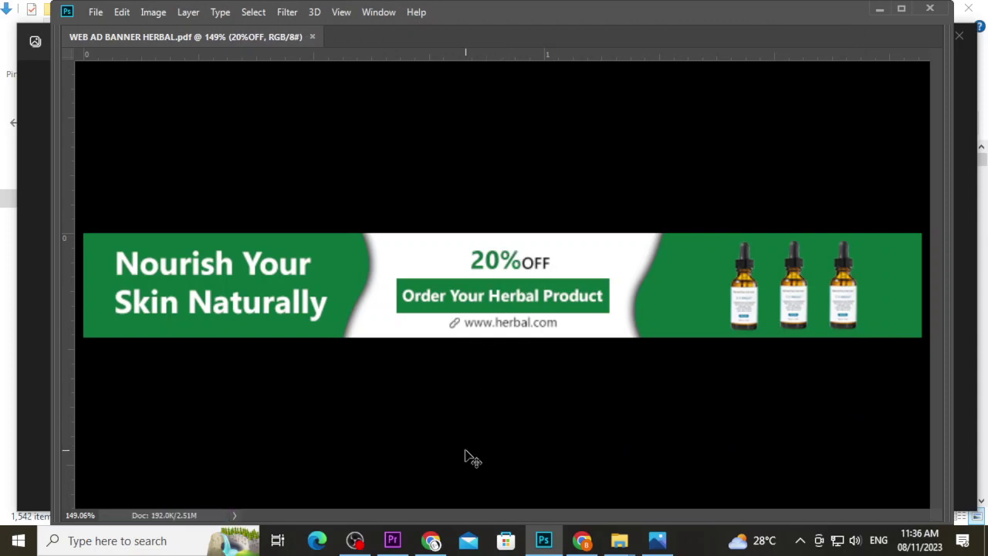
mouse_move(619, 540)
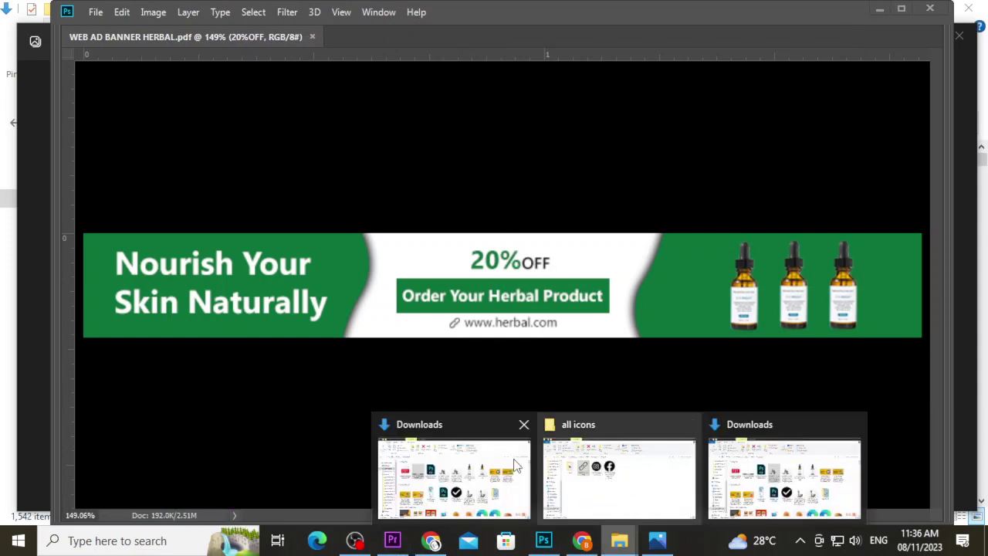
- Open WEB AD BANNER HERBAL.pdf from the Downloads folder
click(456, 471)
key(Left)
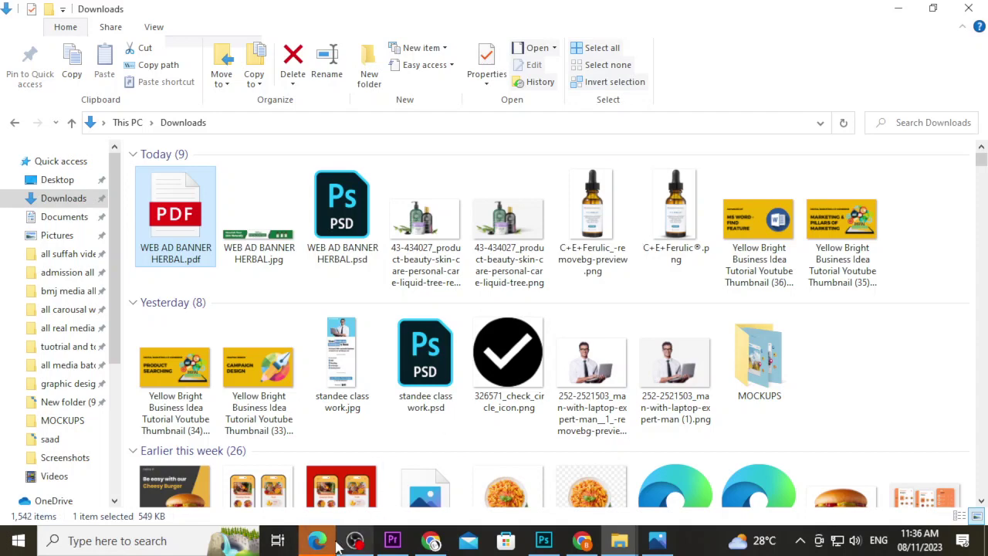
key(Return)
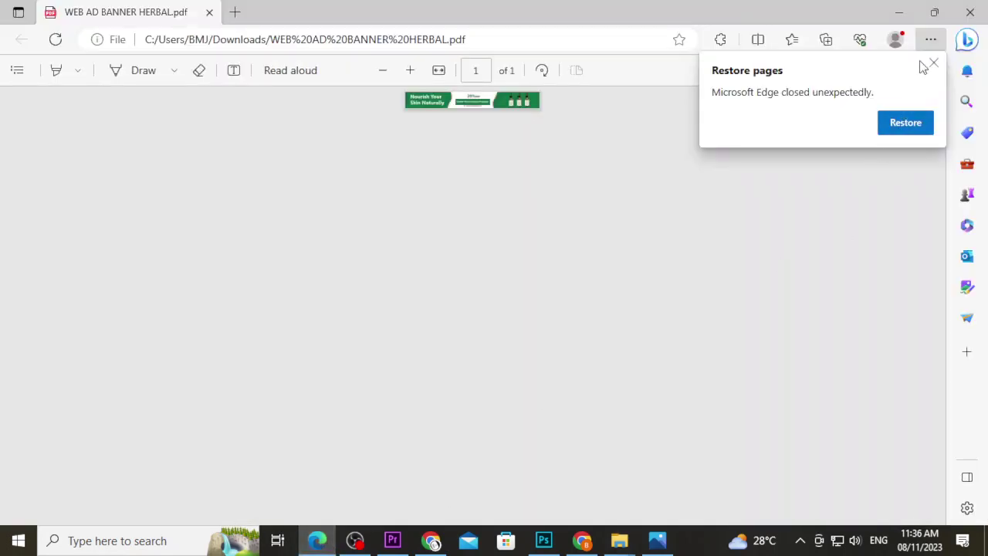
- Dismiss Edge's restore notice and zoom in three times on the banner PDF
click(934, 63)
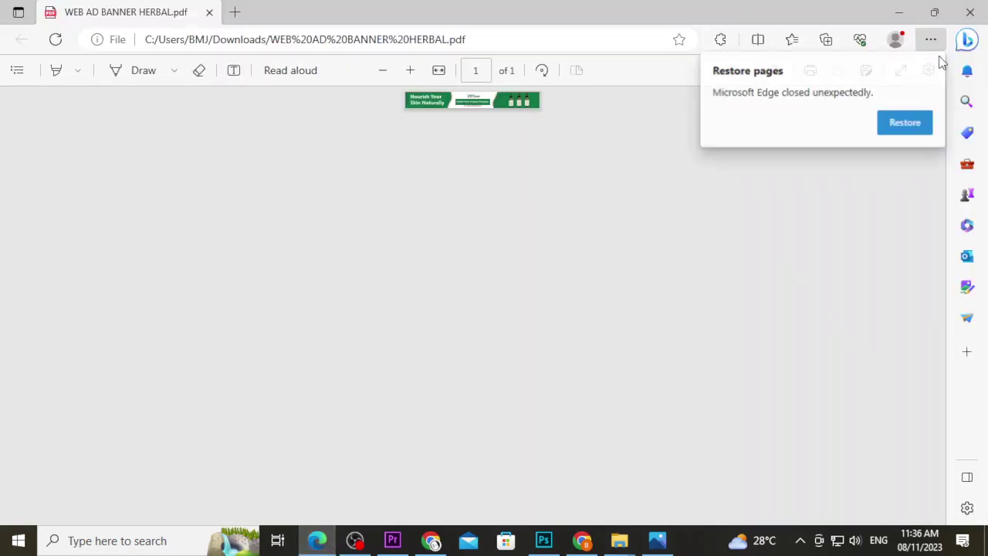
click(412, 70)
click(412, 69)
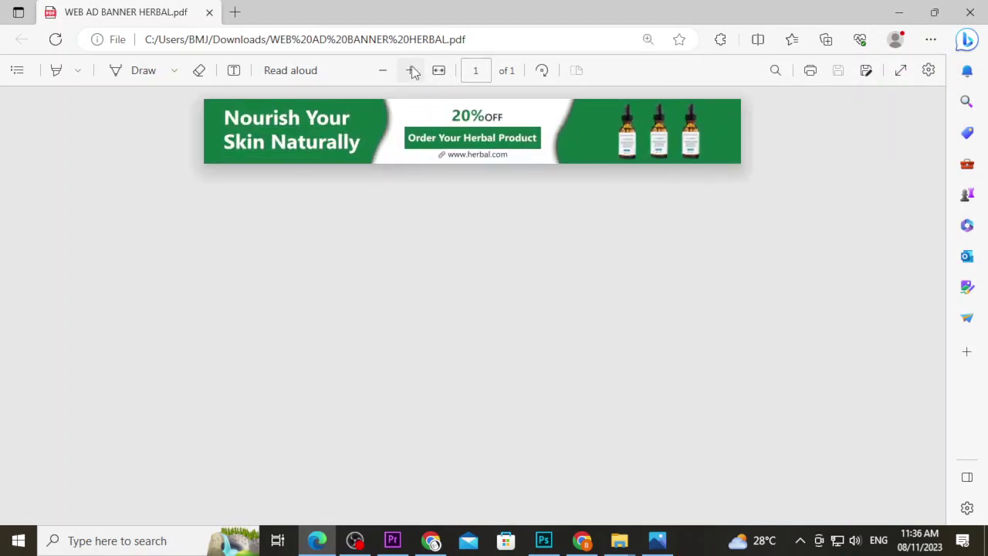
click(411, 70)
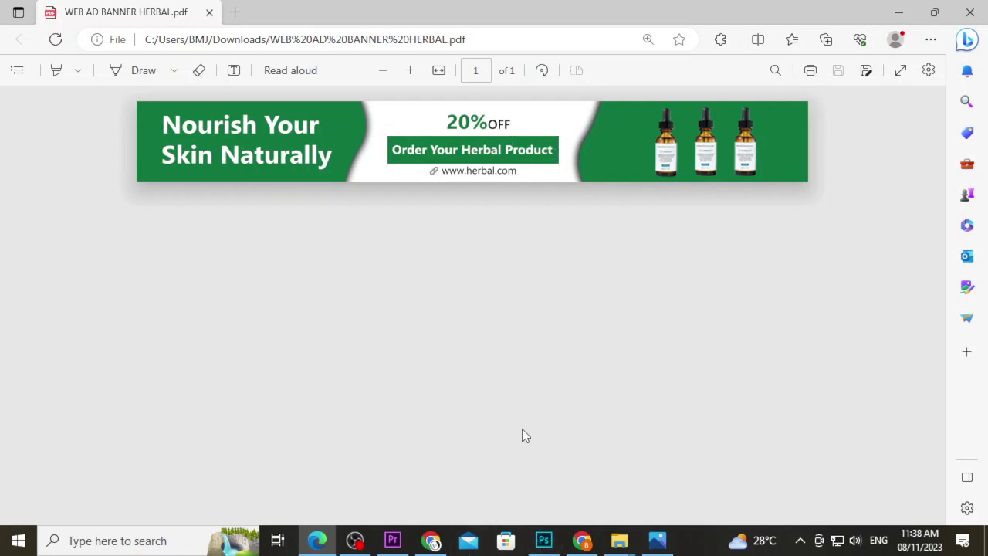
click(354, 541)
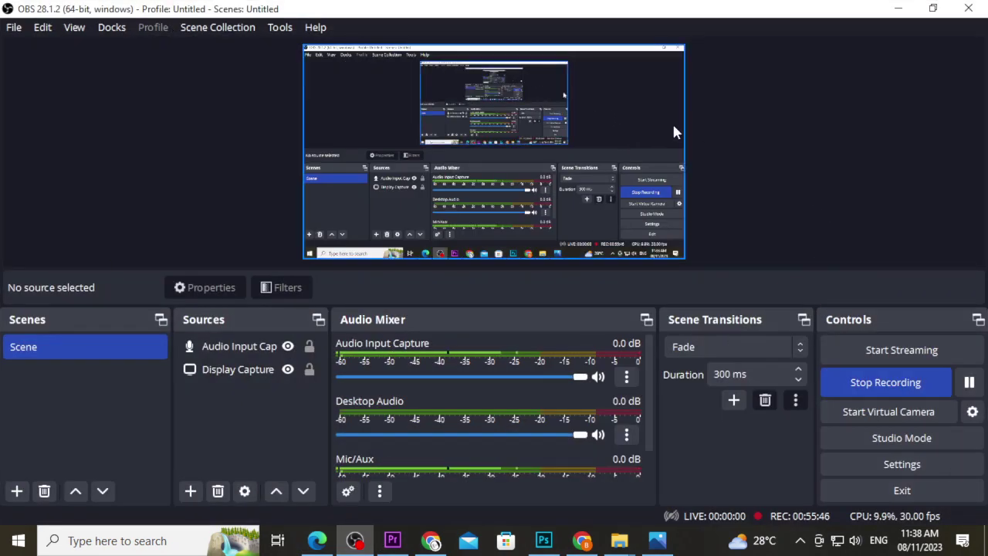
- In a new Chrome tab, search Google for 'web ad banner mockups'
click(899, 9)
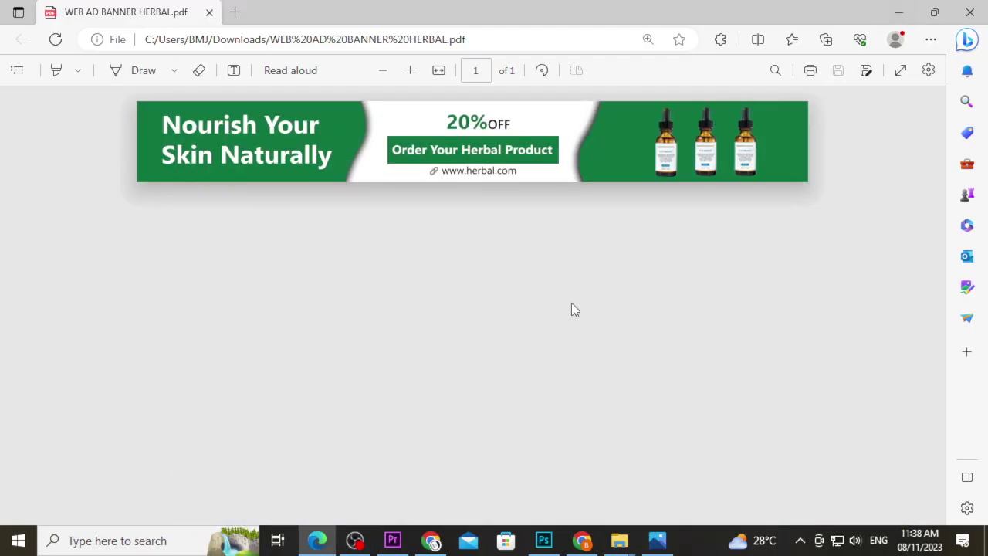
click(582, 541)
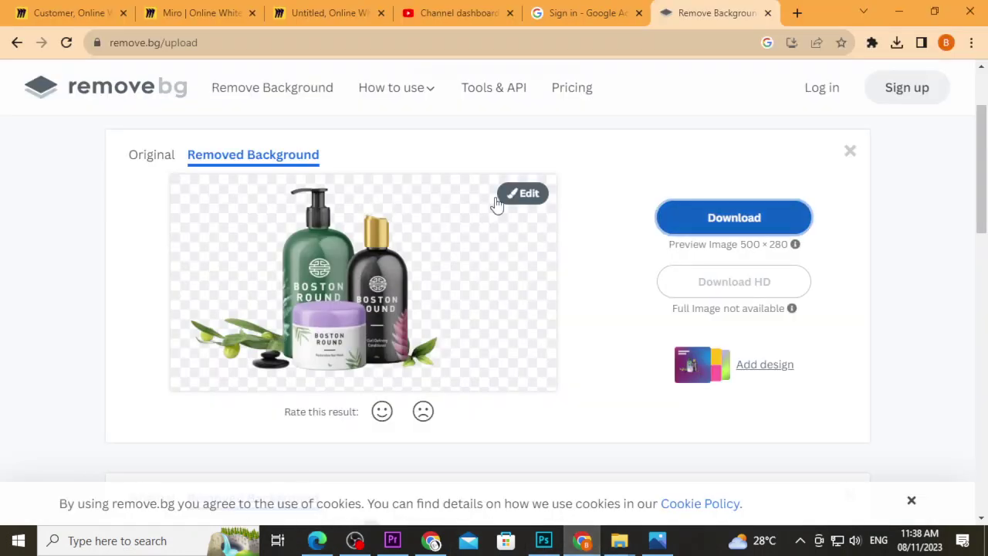
click(798, 13)
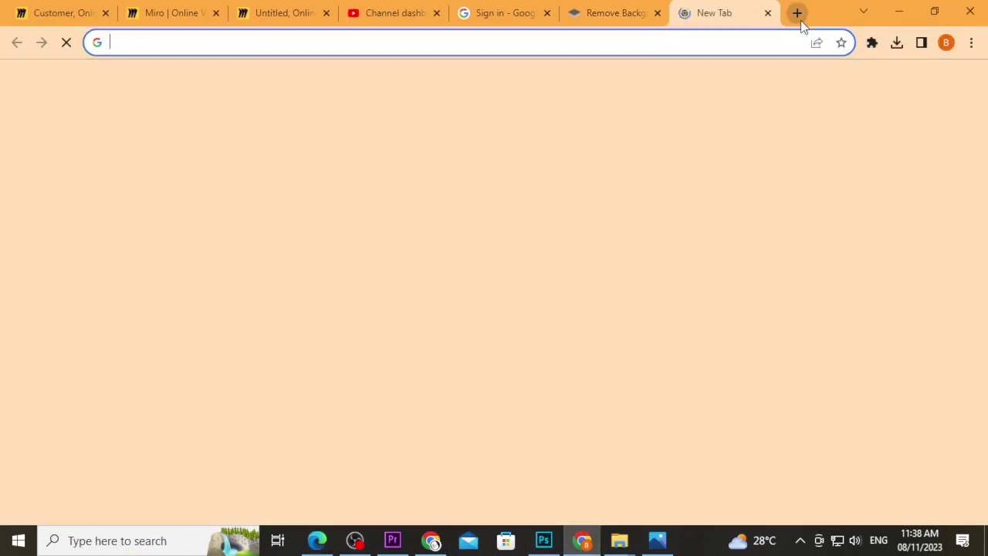
text(WEB)
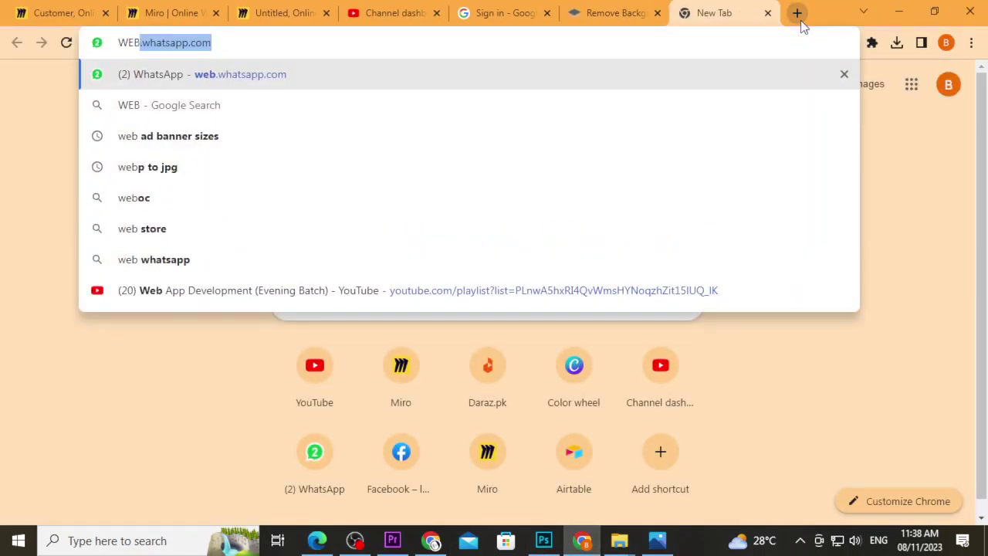
key(BackSpace)
key(BackSpace)
key(BackSpace)
key(BackSpace)
text(web)
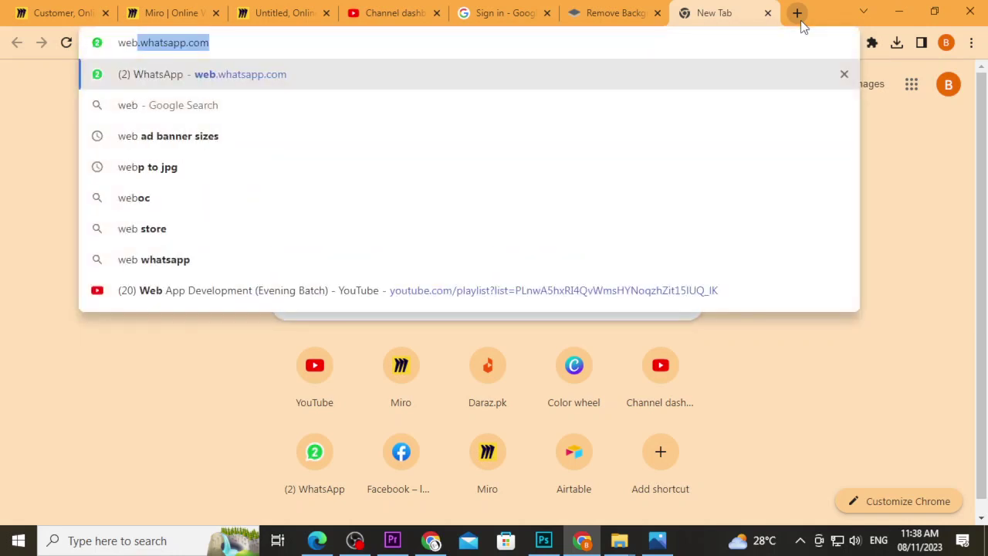
text( ad bann)
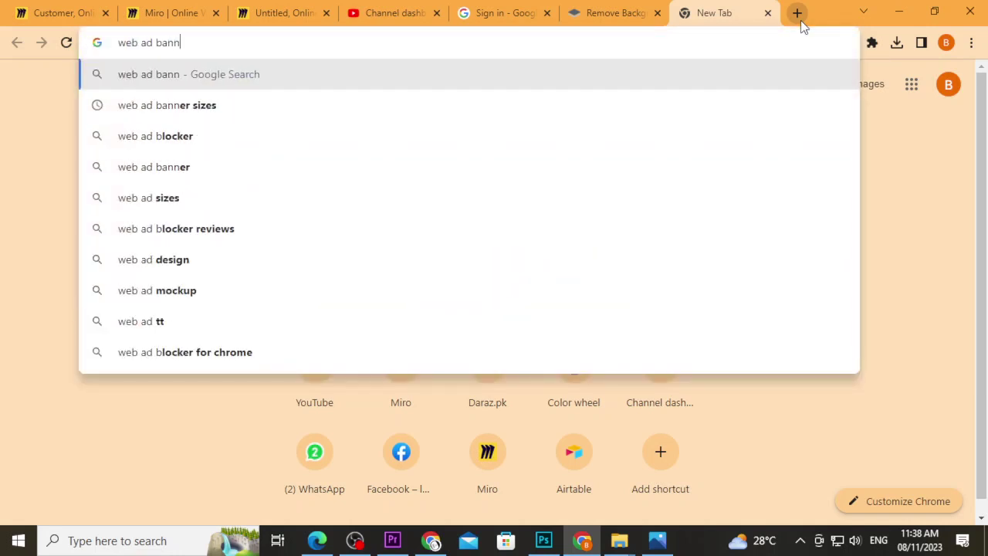
text(er)
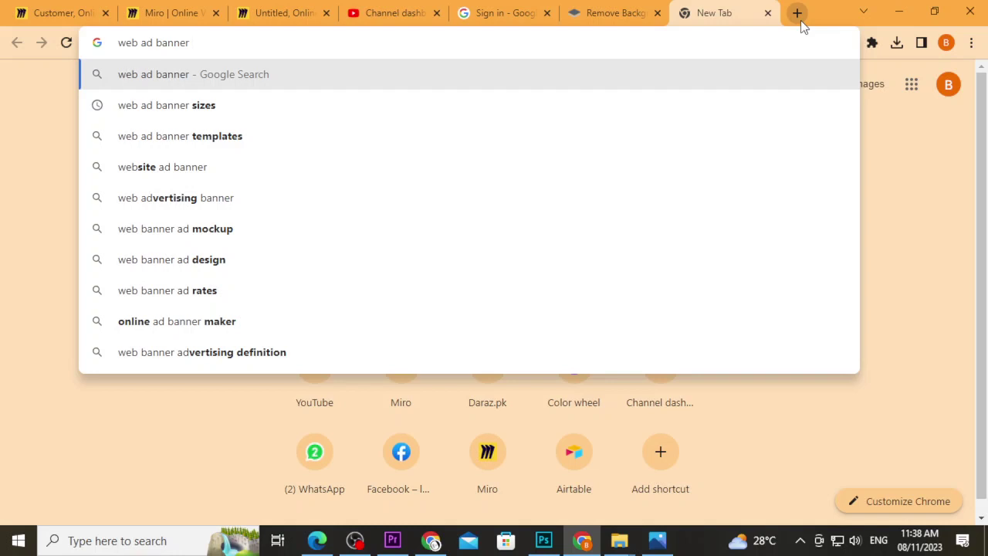
text( mocku)
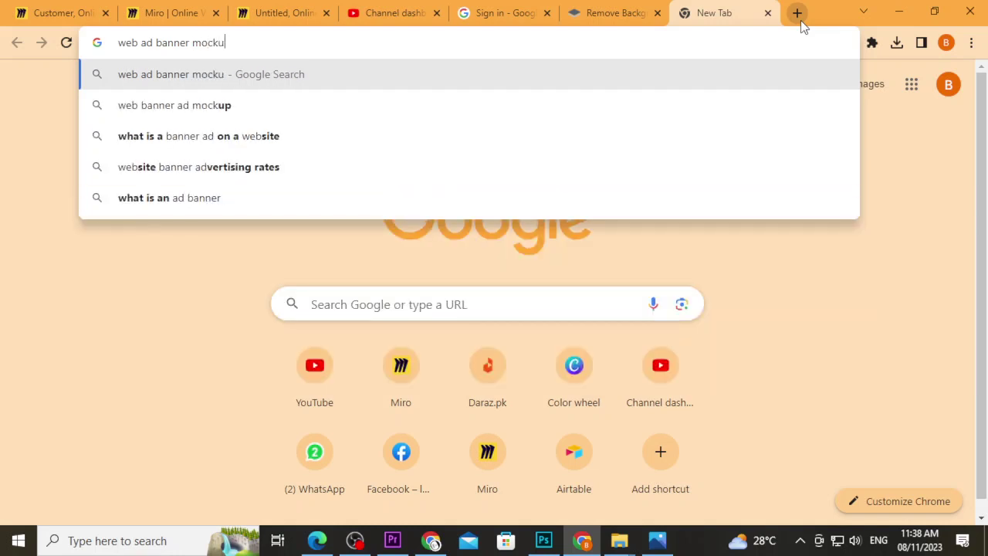
text(ps)
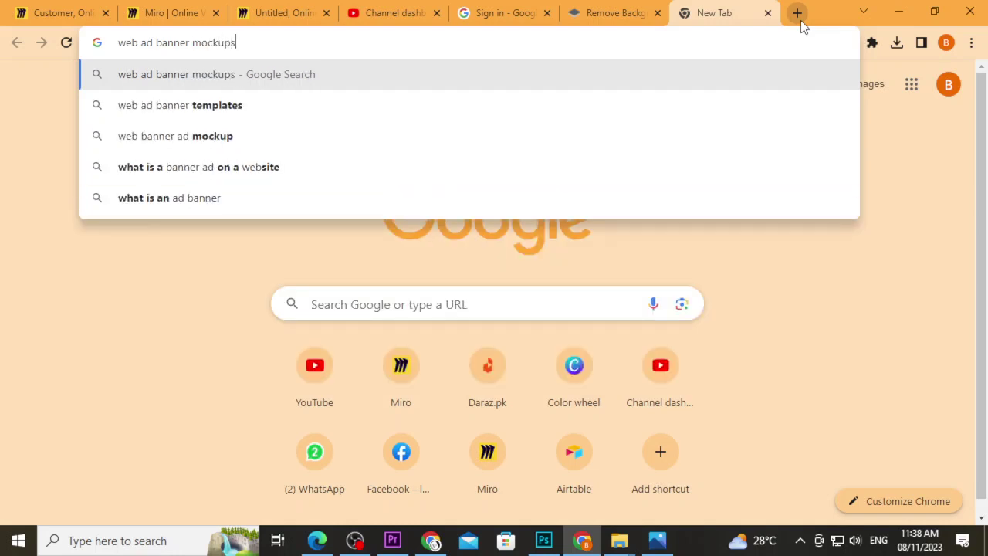
key(Return)
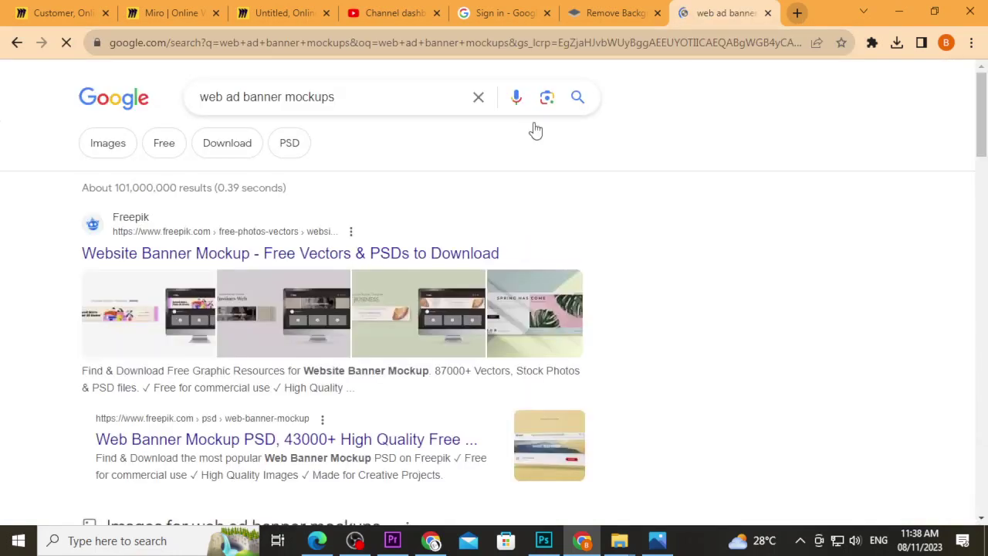
- On Freepik, free-download the Bussines Web banner template with attribution
click(208, 257)
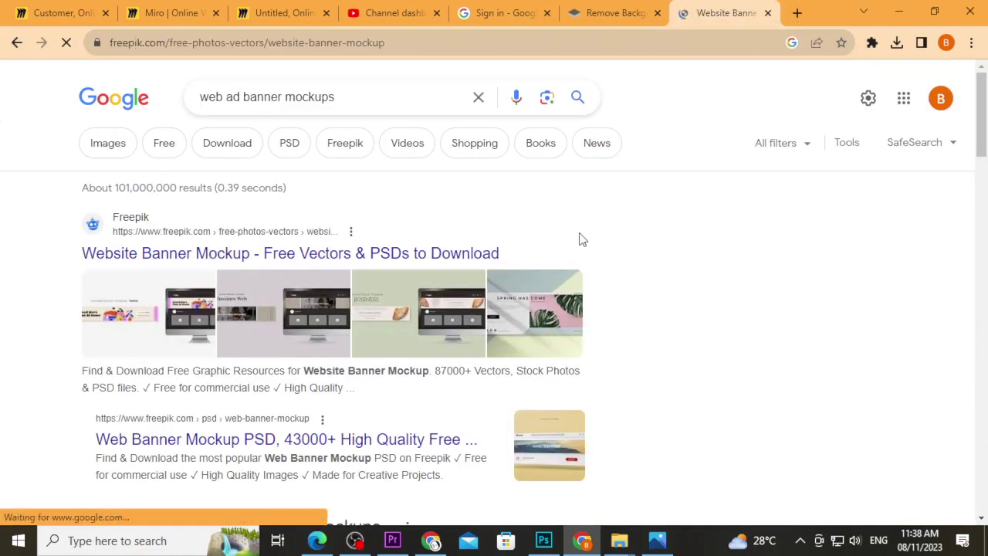
scroll(580, 234, down, 3)
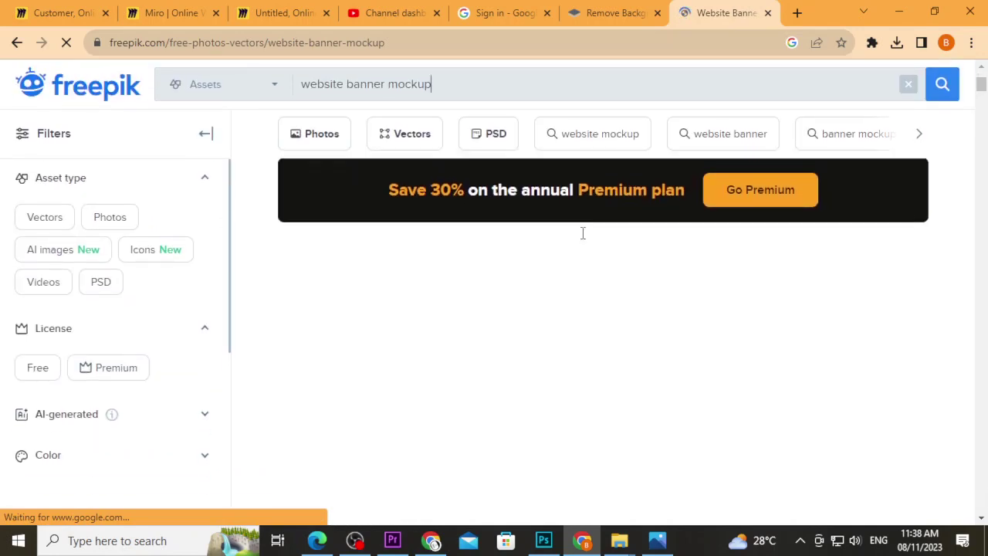
scroll(584, 241, down, 5)
scroll(607, 258, up, 2)
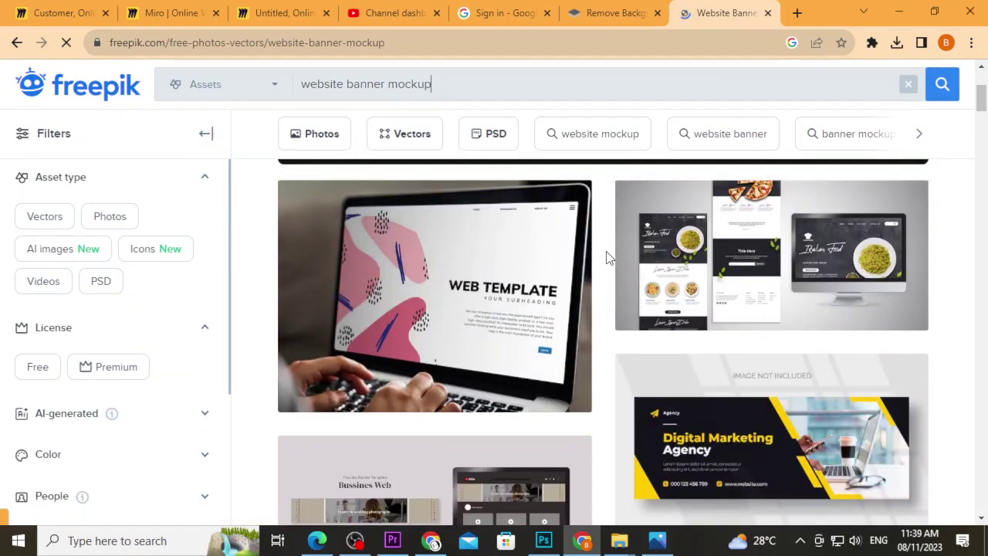
scroll(607, 258, down, 1)
scroll(607, 258, down, 1)
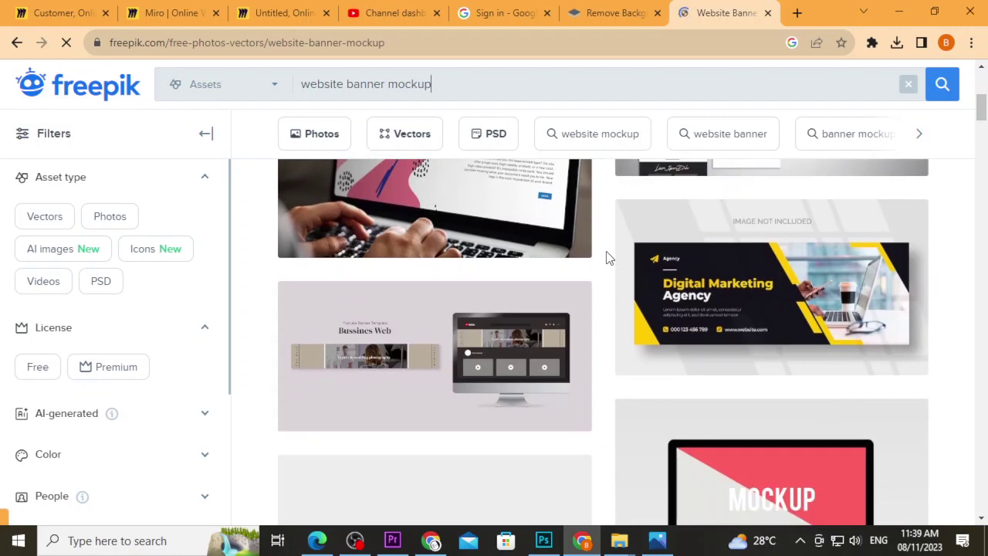
scroll(607, 258, down, 1)
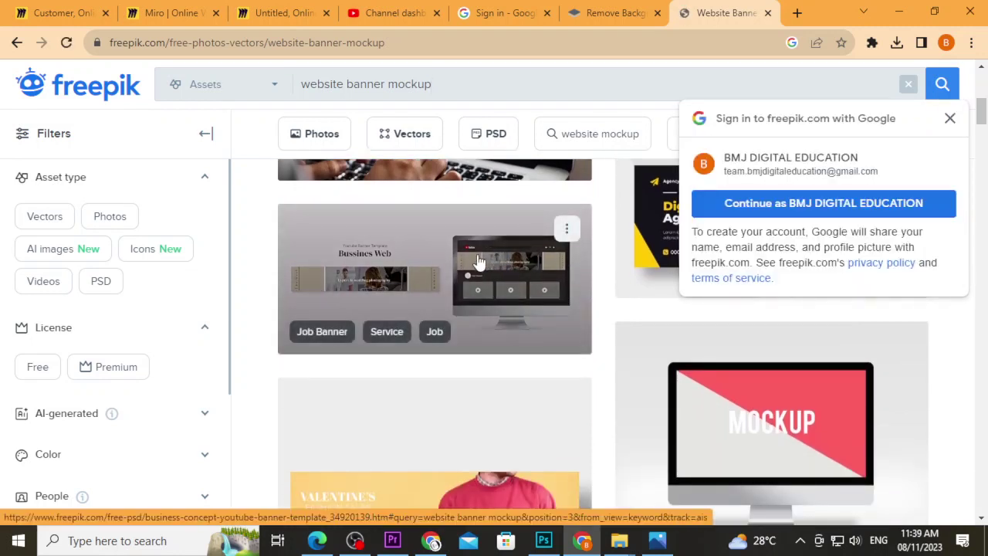
click(475, 270)
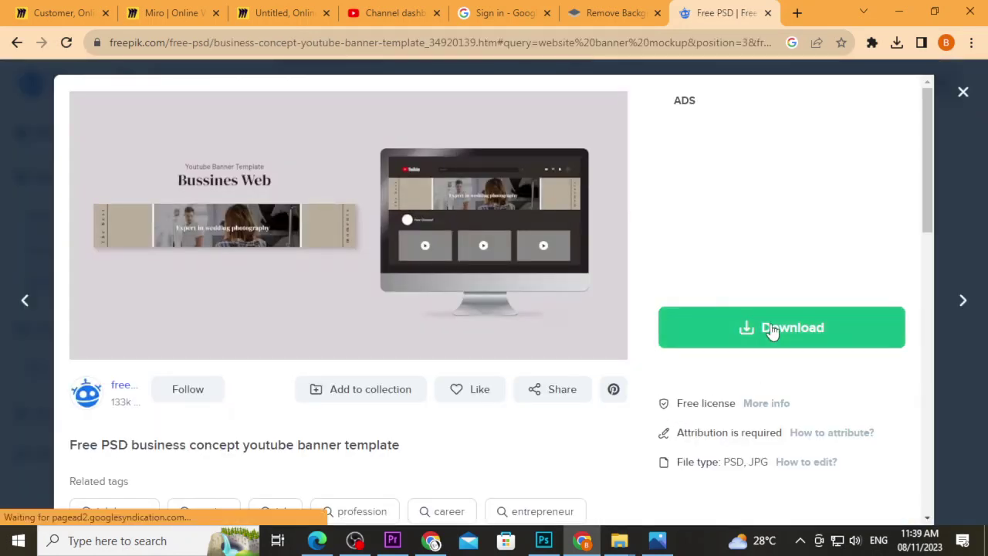
click(773, 330)
scroll(785, 421, down, 3)
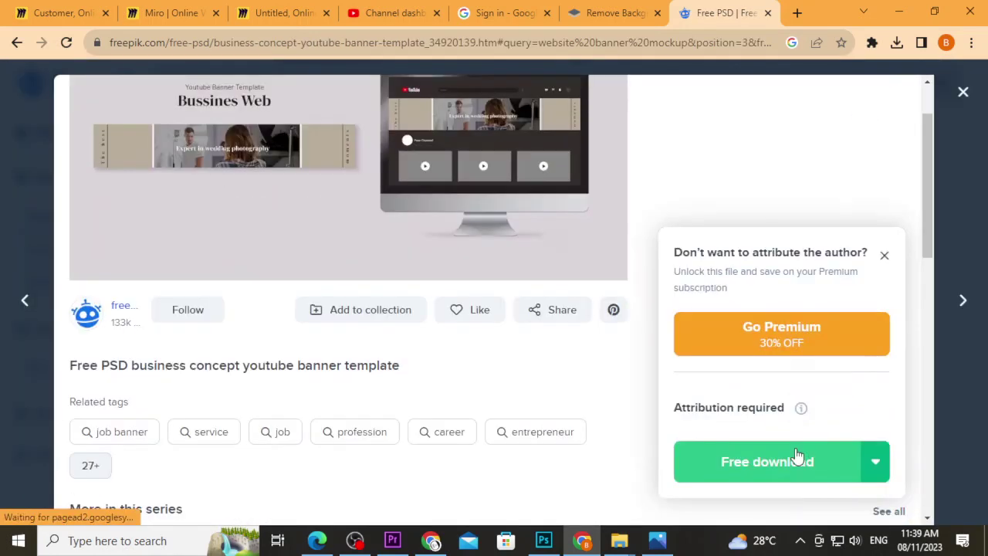
click(787, 312)
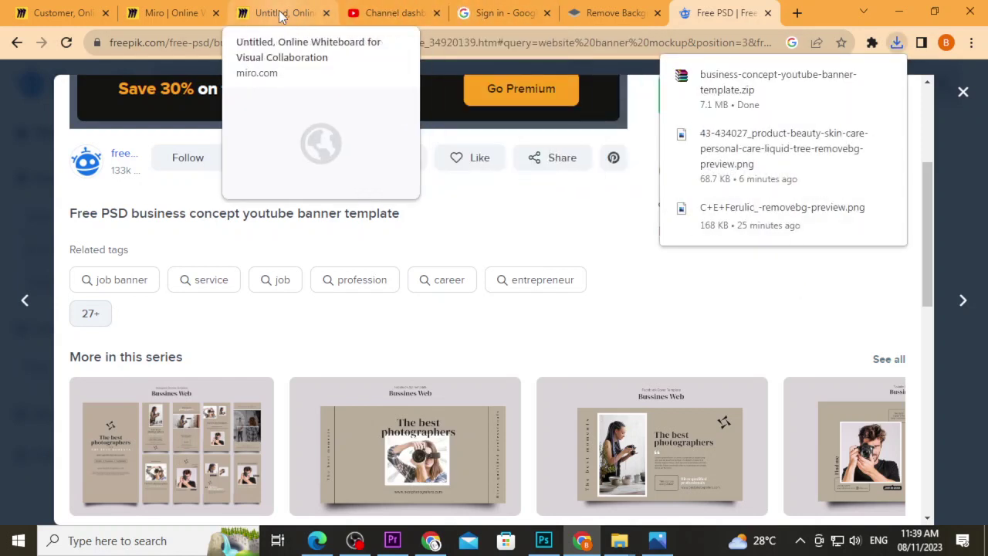
- Show business-concept-youtube-banner-template.zip in its Downloads folder from recent downloads
click(506, 13)
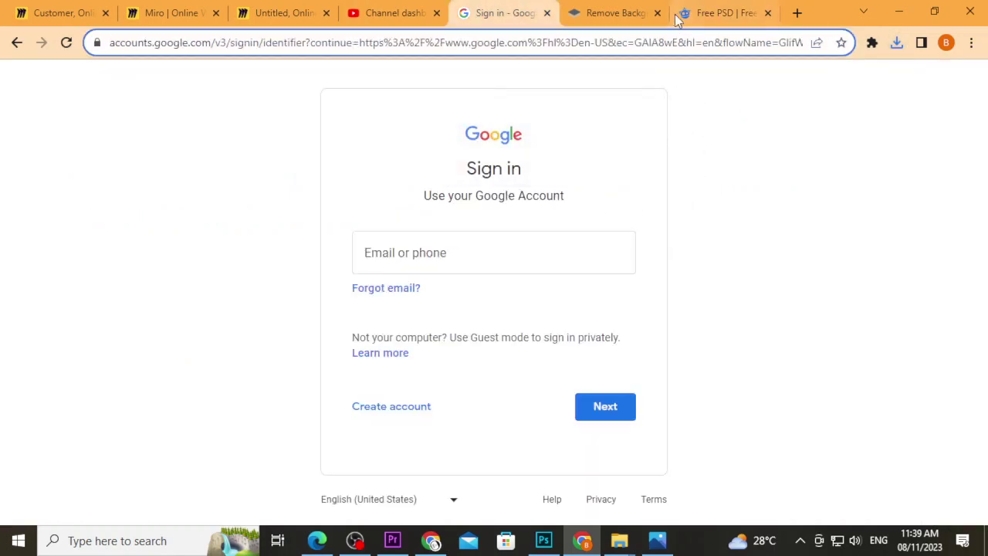
click(634, 14)
click(707, 13)
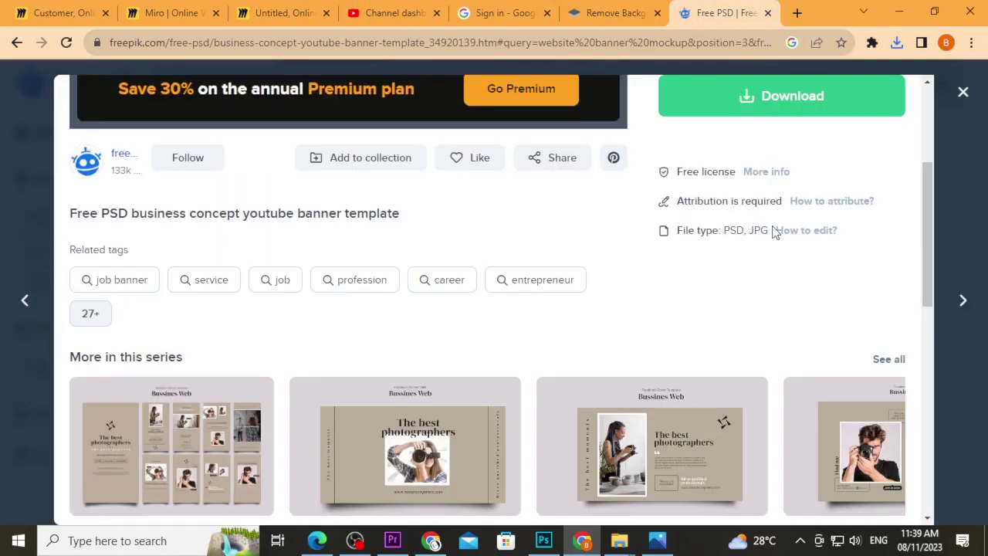
click(899, 43)
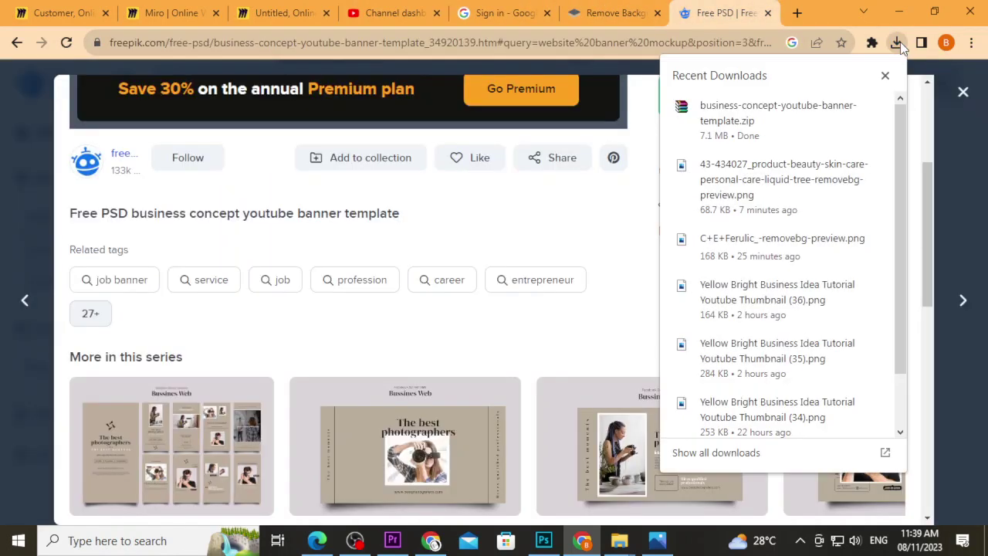
click(847, 106)
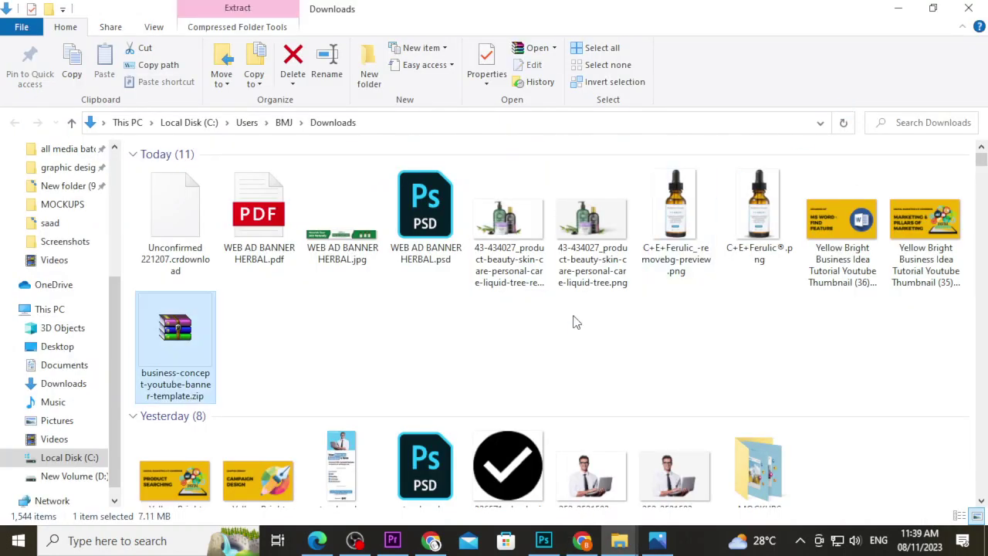
- Move the template zip into a new 'web ad banner mockups' folder inside MOCKUPS
key(ctrl+x)
click(760, 474)
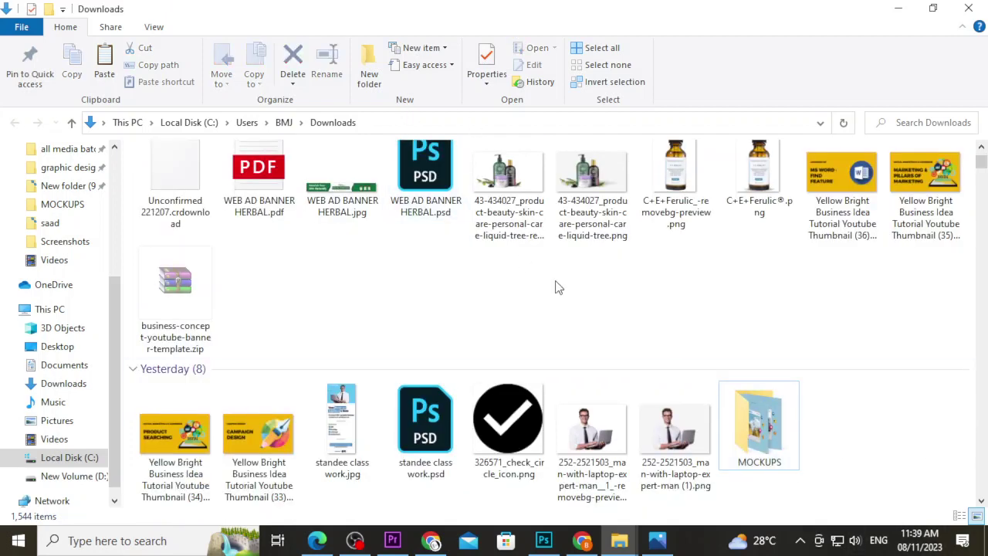
double_click(728, 414)
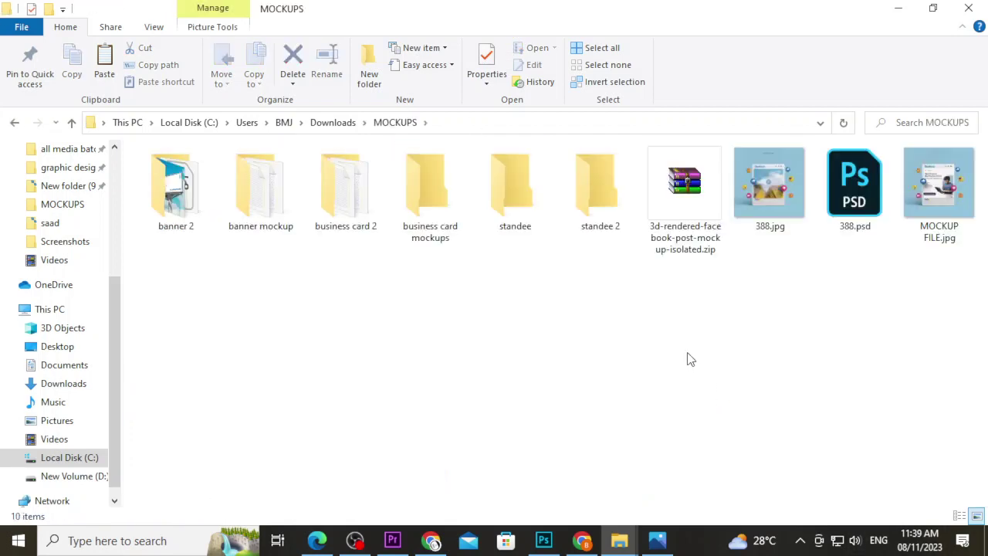
key(ctrl+shift+n)
text(w)
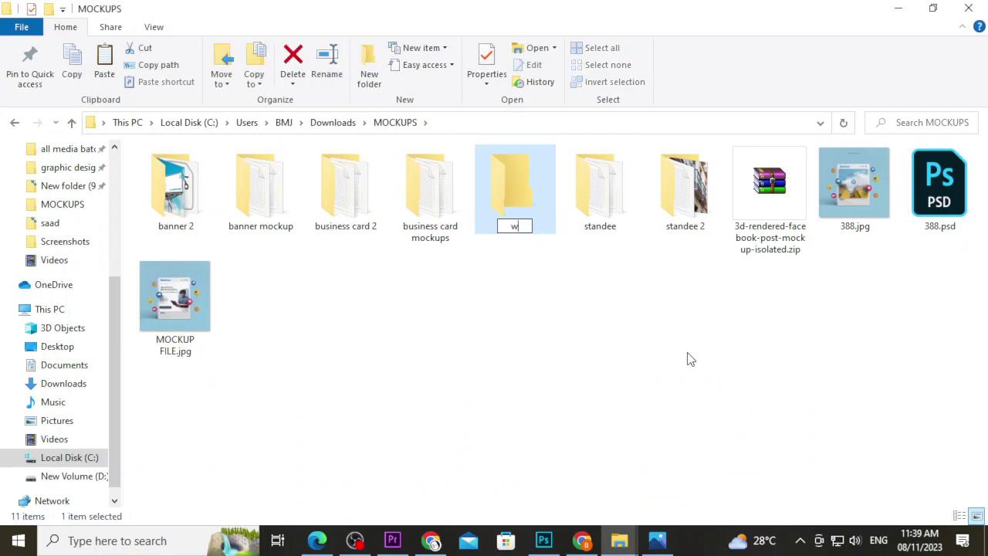
text(eb ad banner )
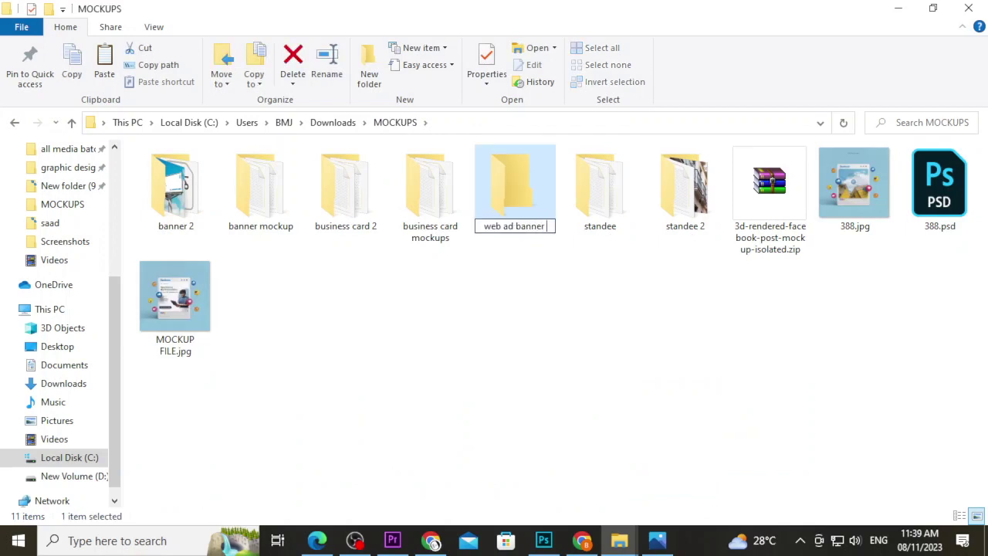
text(mc)
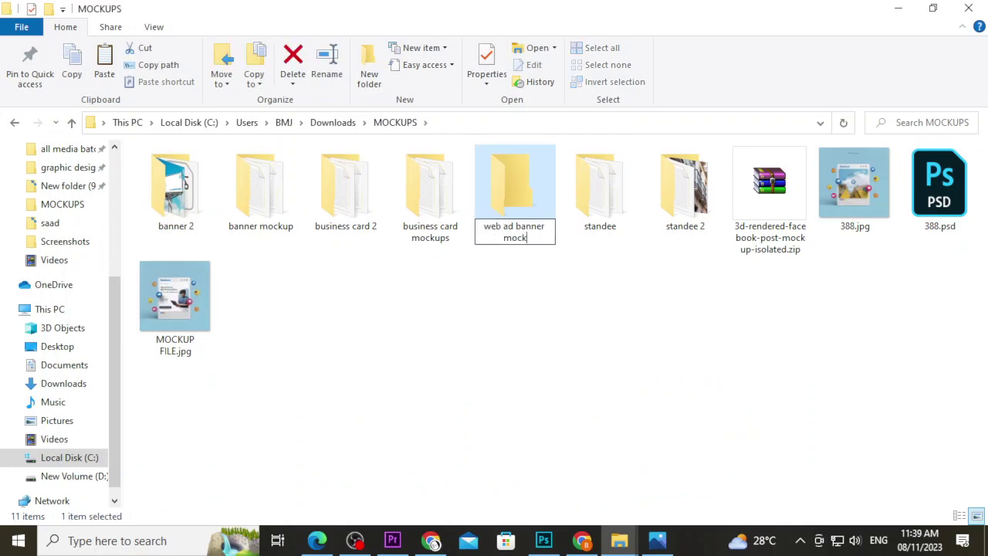
click(523, 216)
double_click(674, 226)
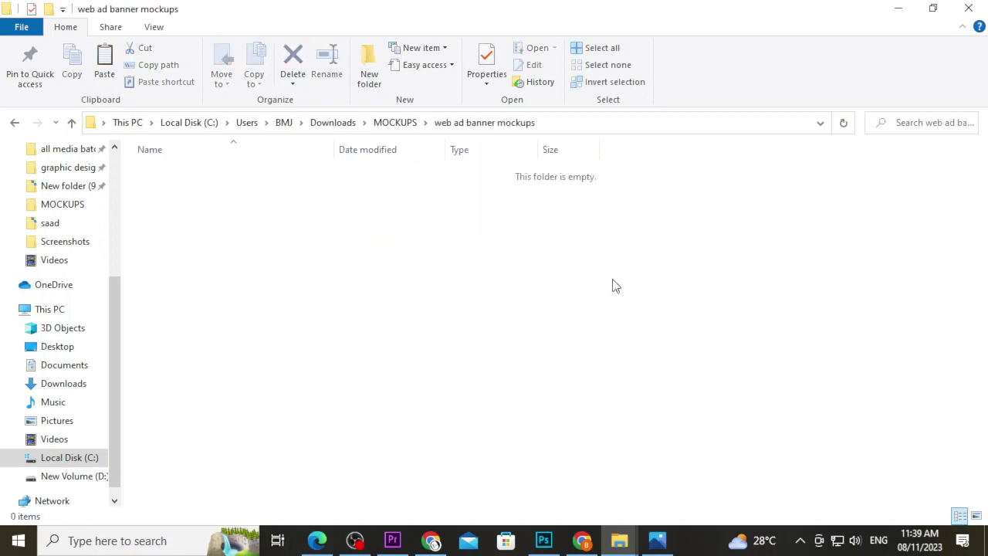
key(ctrl+v)
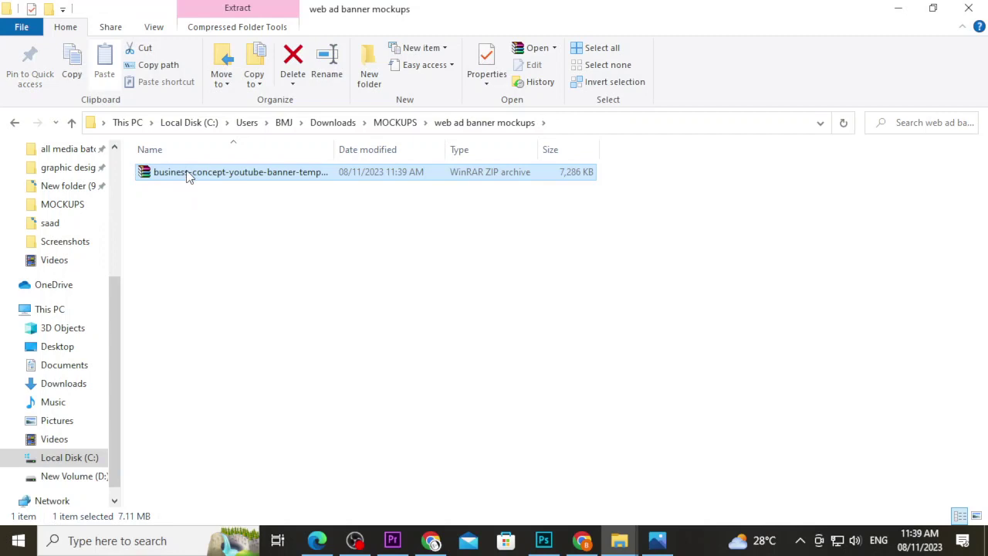
- Extract the zip in place and open the extracted 8226012.psd in Photoshop
right_click(188, 176)
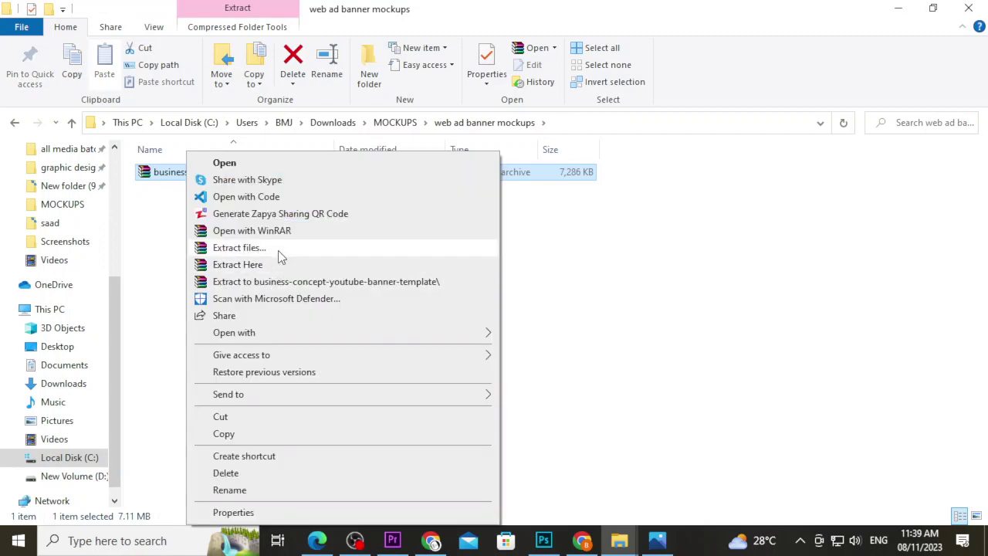
click(278, 264)
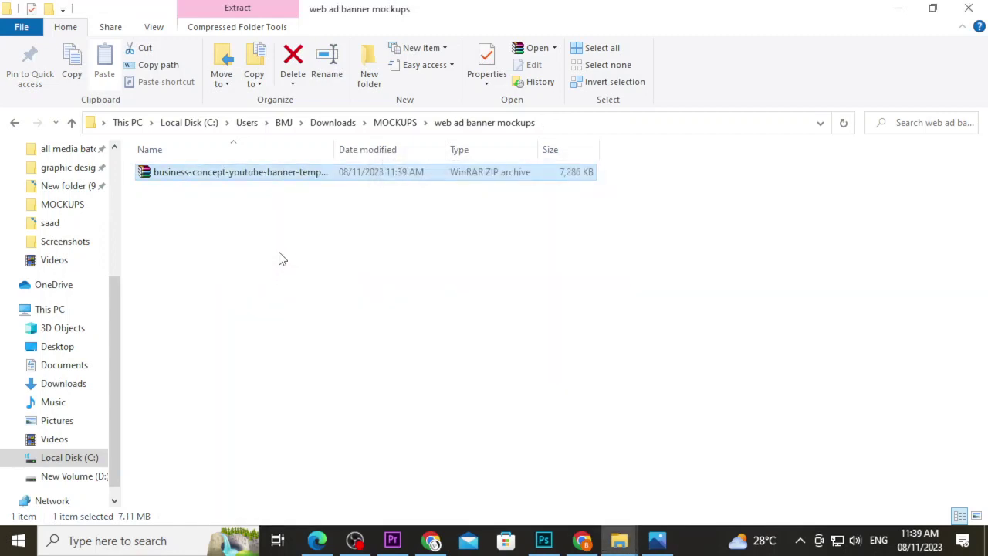
double_click(205, 172)
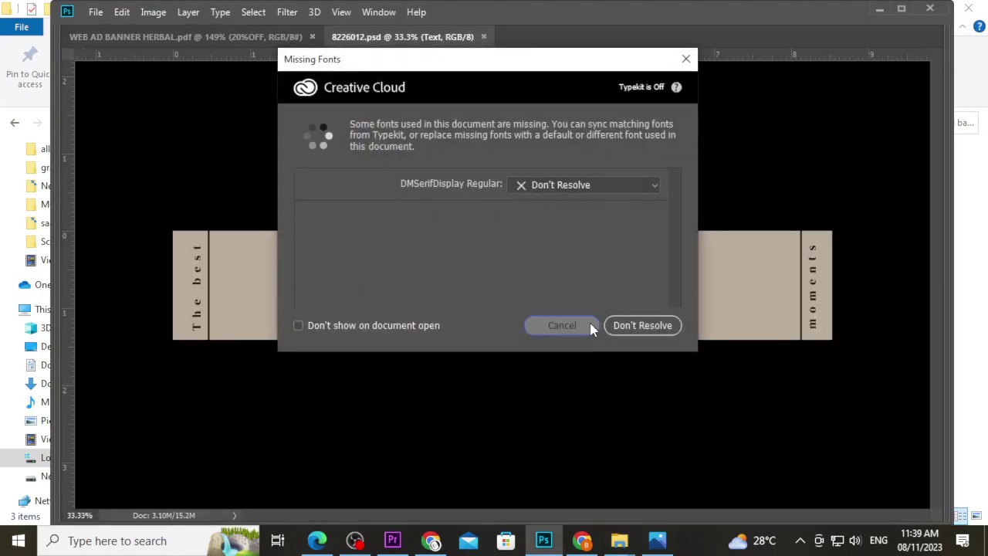
- Leave the missing DMSerifDisplay font unresolved and inspect the template's Image group layers
click(592, 328)
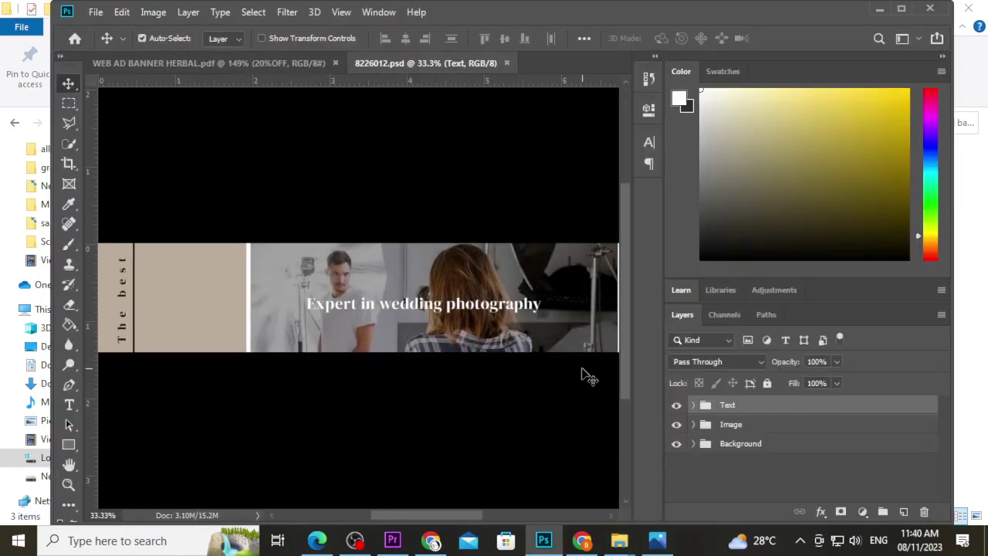
scroll(509, 324, down, 3)
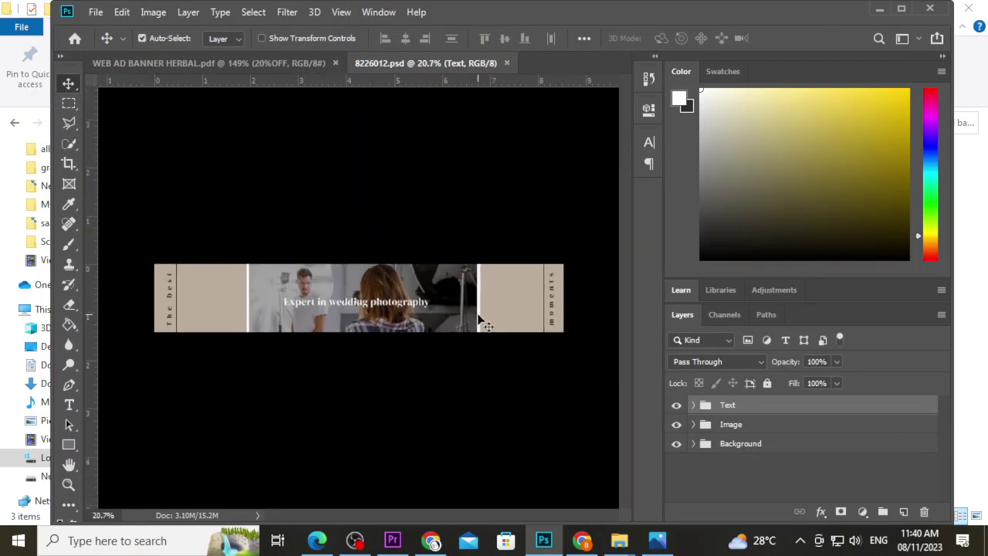
click(694, 424)
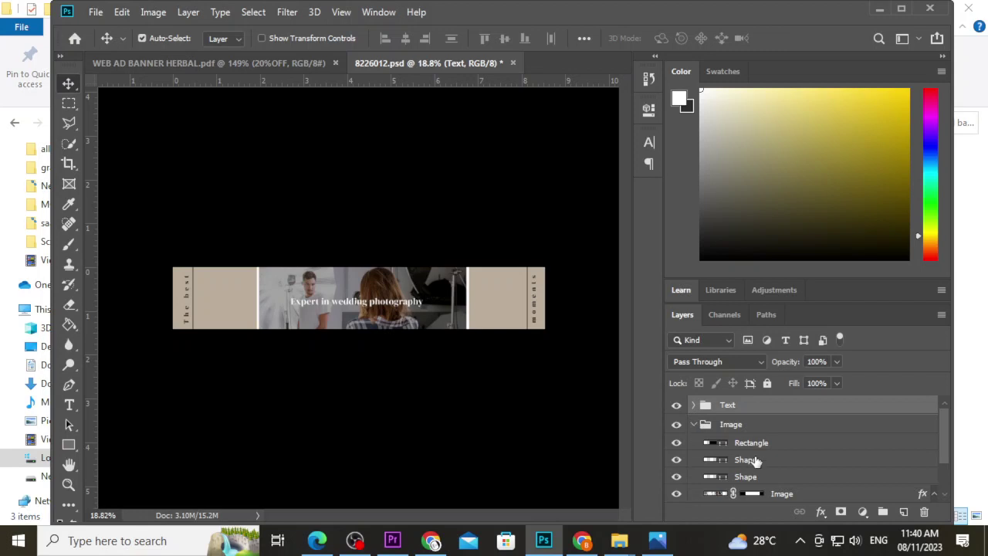
scroll(757, 461, down, 1)
scroll(757, 461, down, 1)
scroll(757, 461, down, 1)
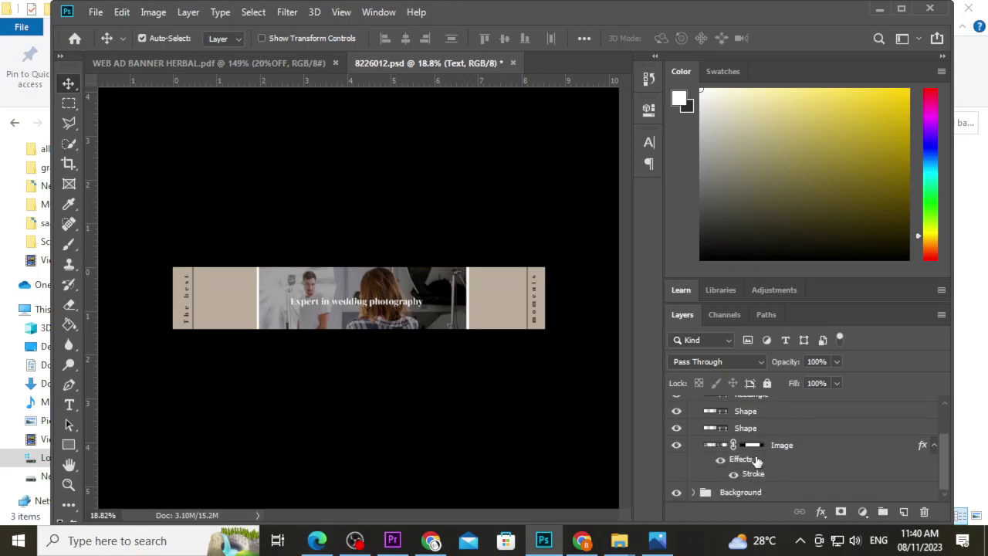
scroll(756, 461, up, 1)
scroll(756, 461, up, 1)
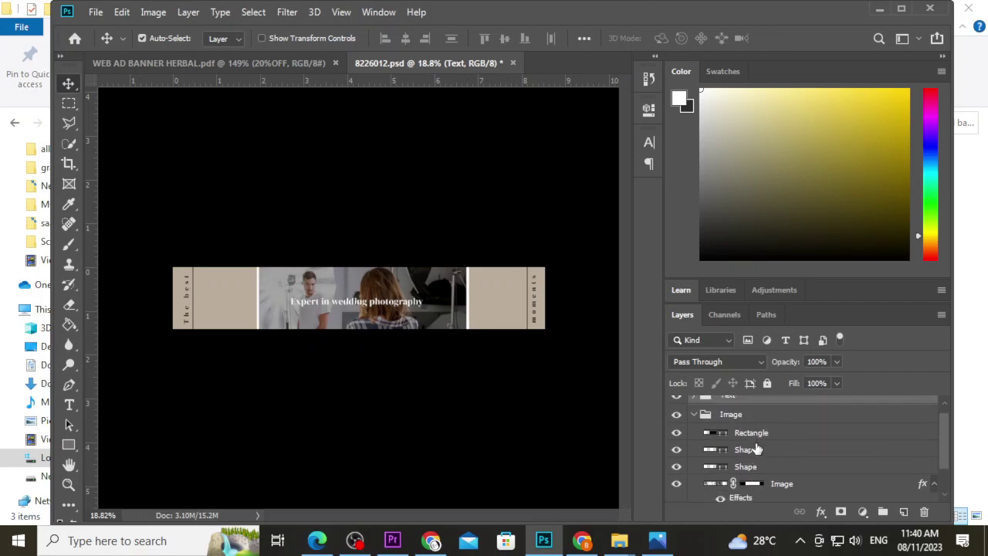
scroll(745, 430, up, 1)
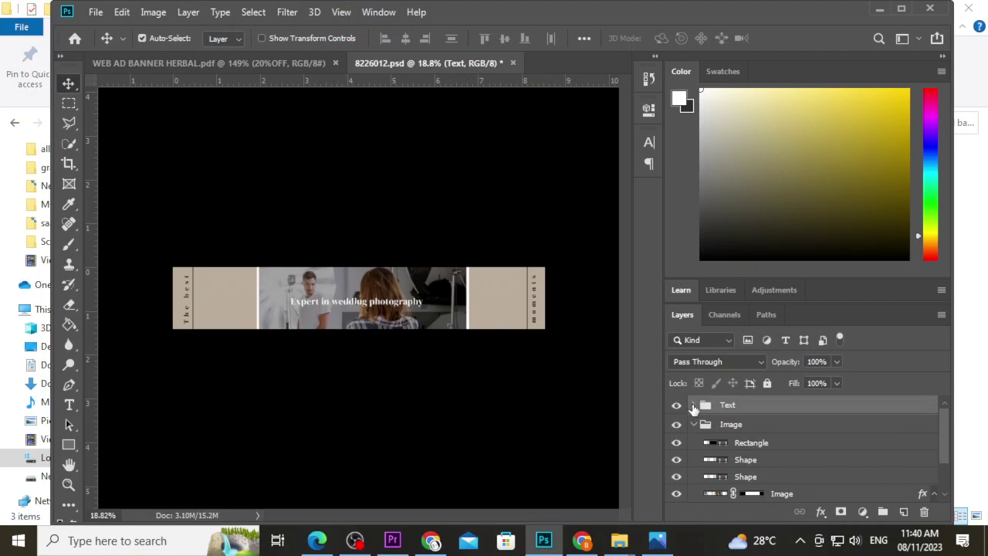
- Expand the template's Text group to inspect its layers, then collapse it again
click(693, 407)
scroll(710, 425, down, 2)
scroll(712, 426, up, 2)
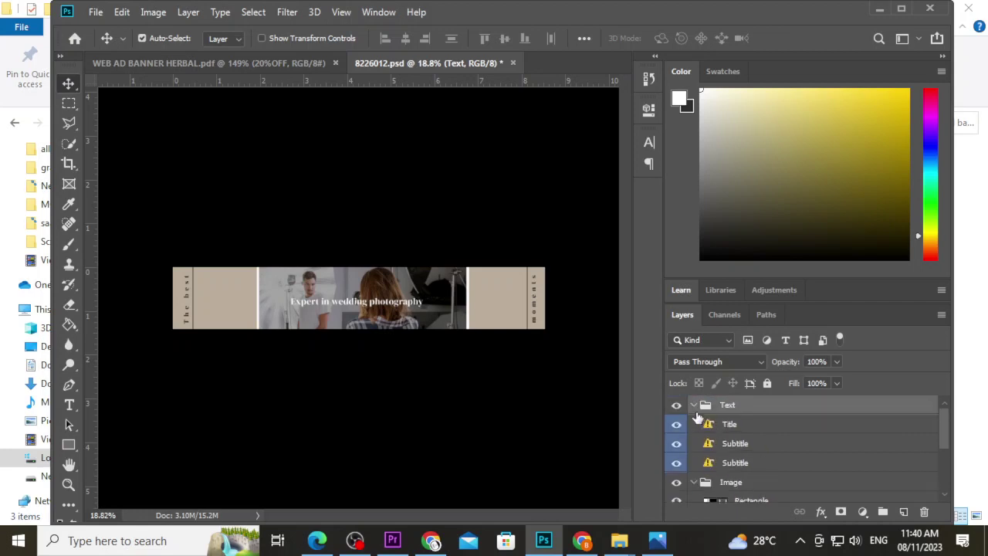
click(694, 407)
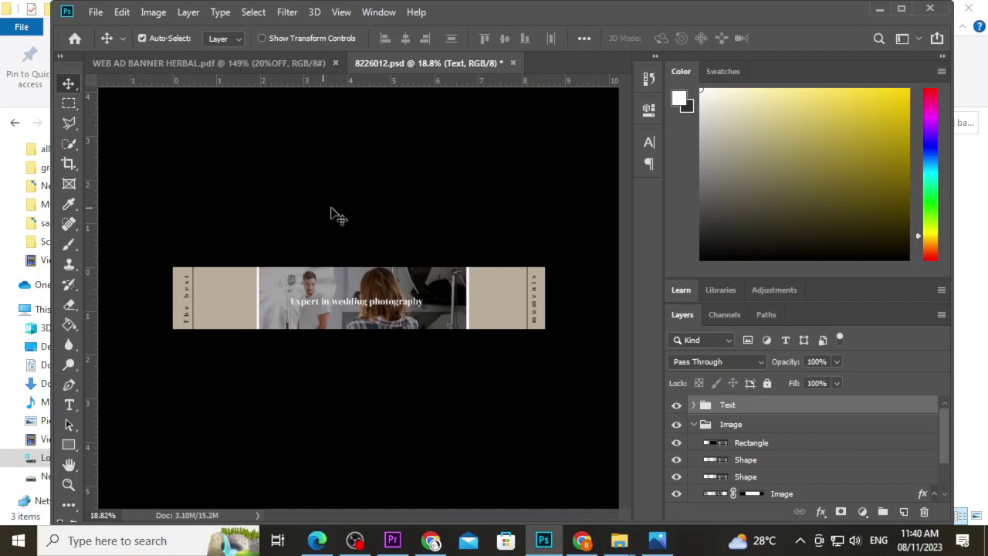
- Glance at the herbal banner document, then close the Freepik template preview in Chrome
click(297, 63)
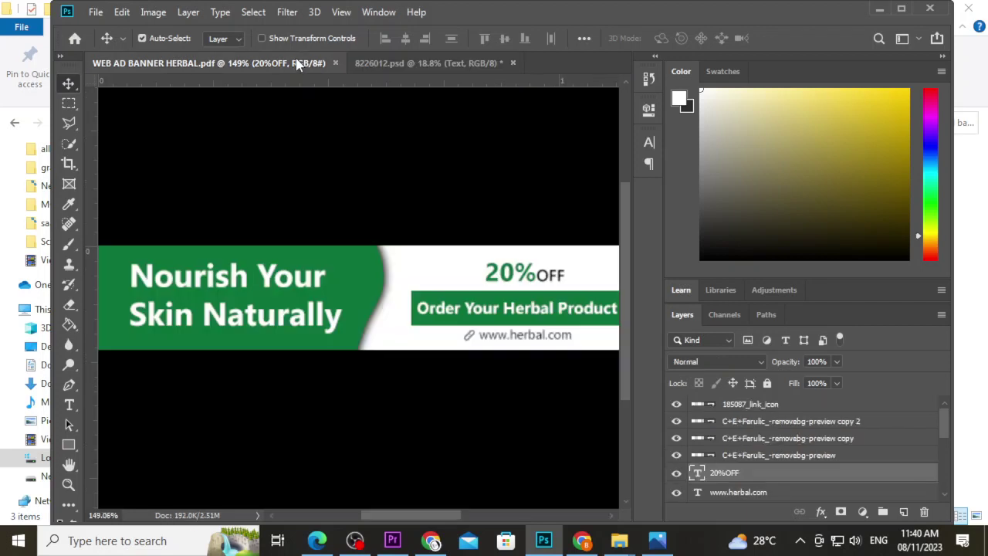
click(391, 63)
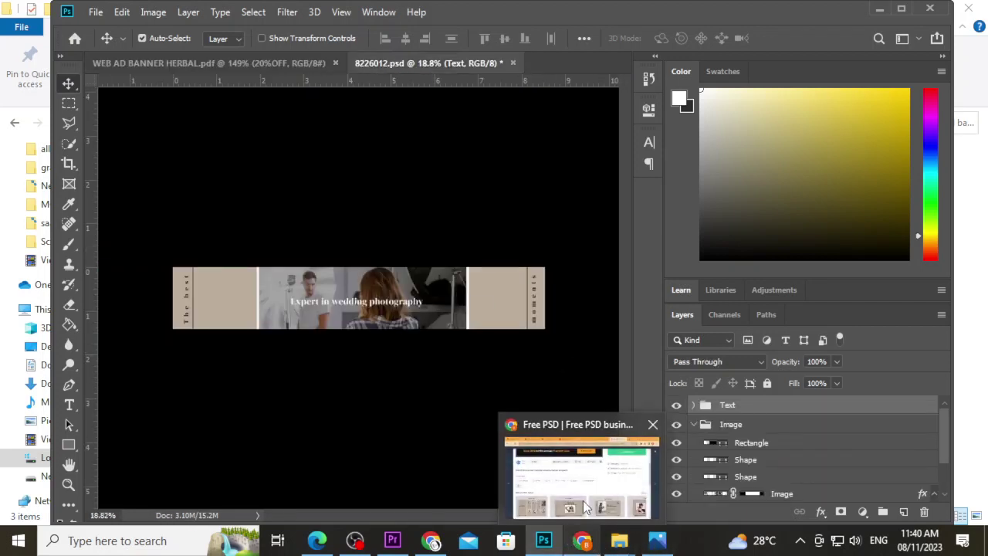
click(585, 508)
scroll(574, 335, down, 3)
scroll(444, 256, up, 5)
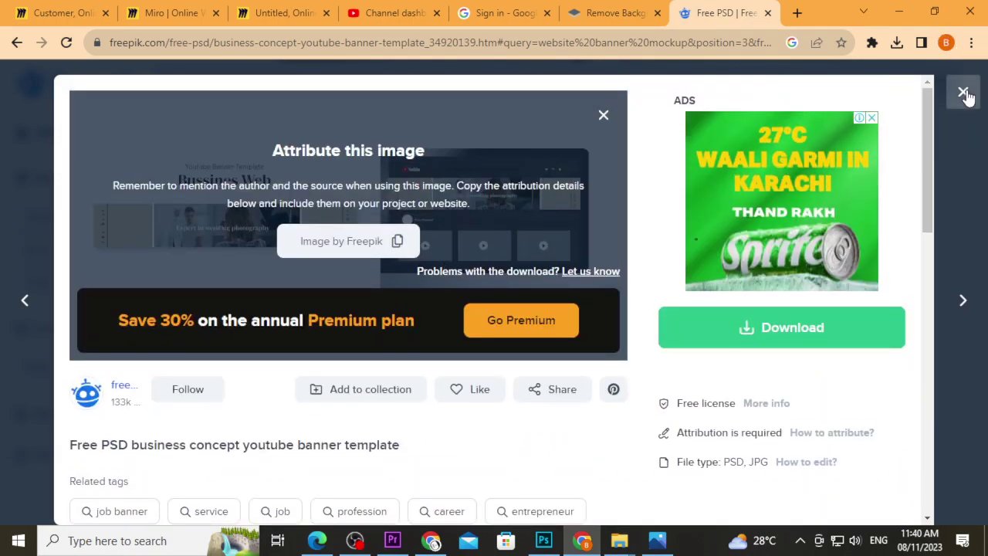
click(964, 91)
scroll(610, 245, down, 3)
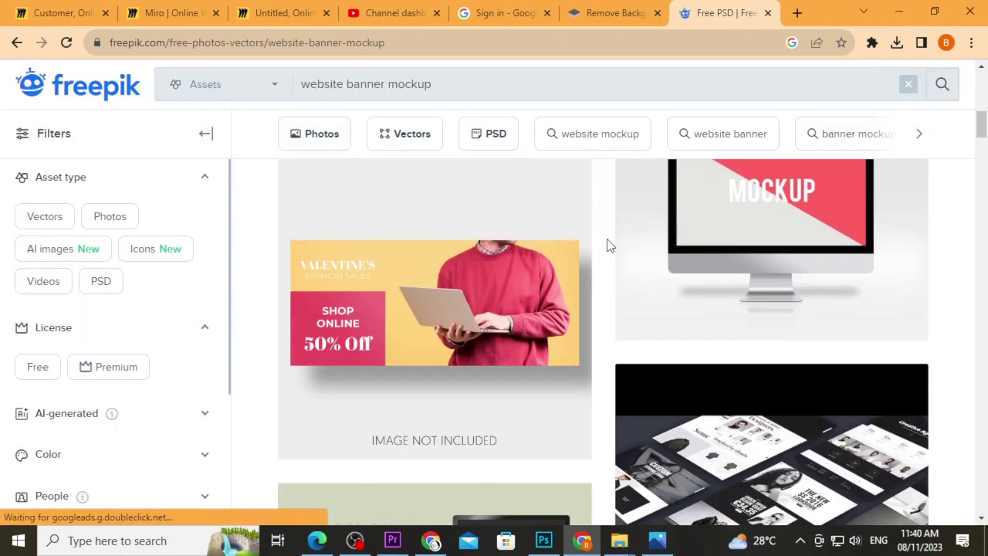
scroll(610, 246, up, 2)
scroll(610, 246, up, 3)
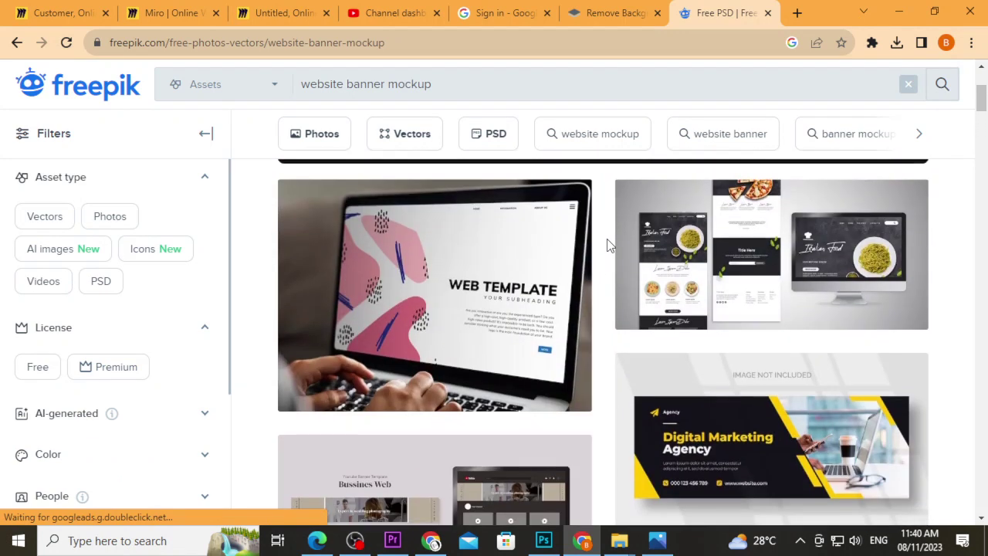
scroll(610, 246, down, 4)
scroll(610, 245, down, 3)
scroll(610, 246, down, 3)
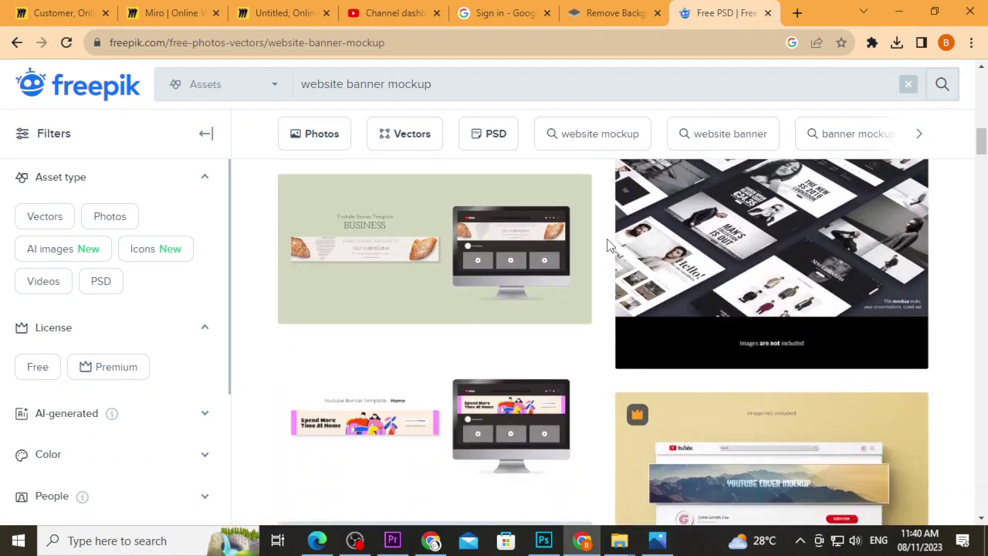
mouse_move(434, 248)
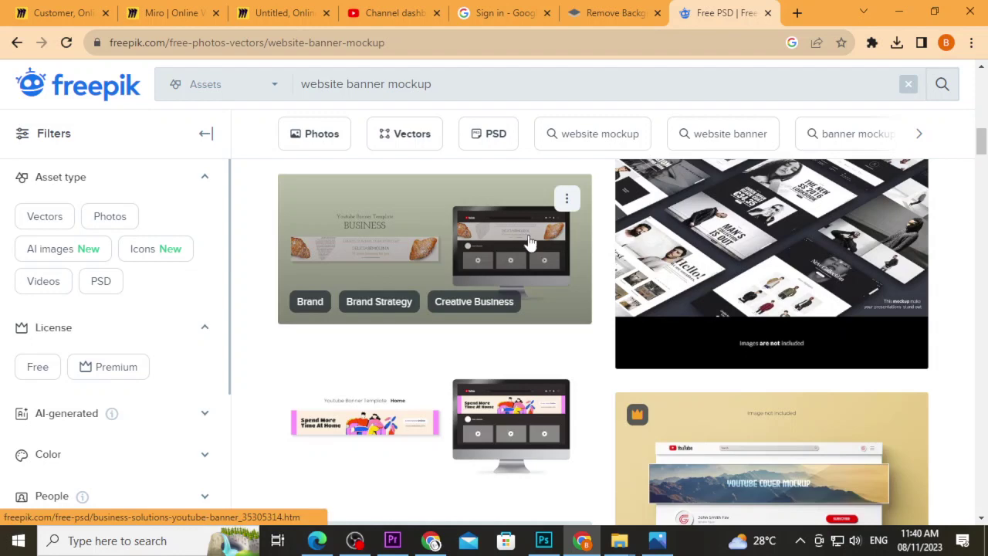
scroll(600, 253, down, 1)
scroll(600, 253, down, 2)
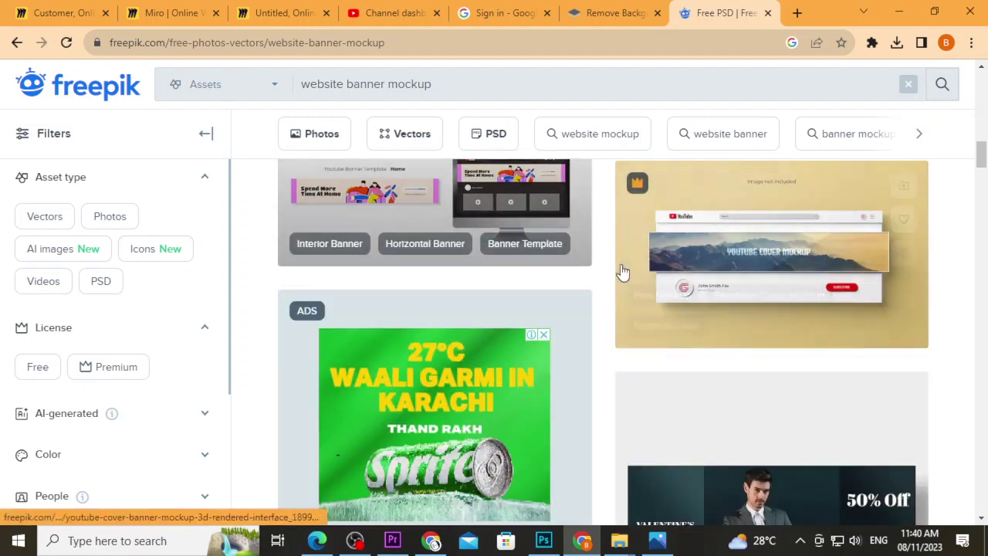
scroll(606, 273, down, 3)
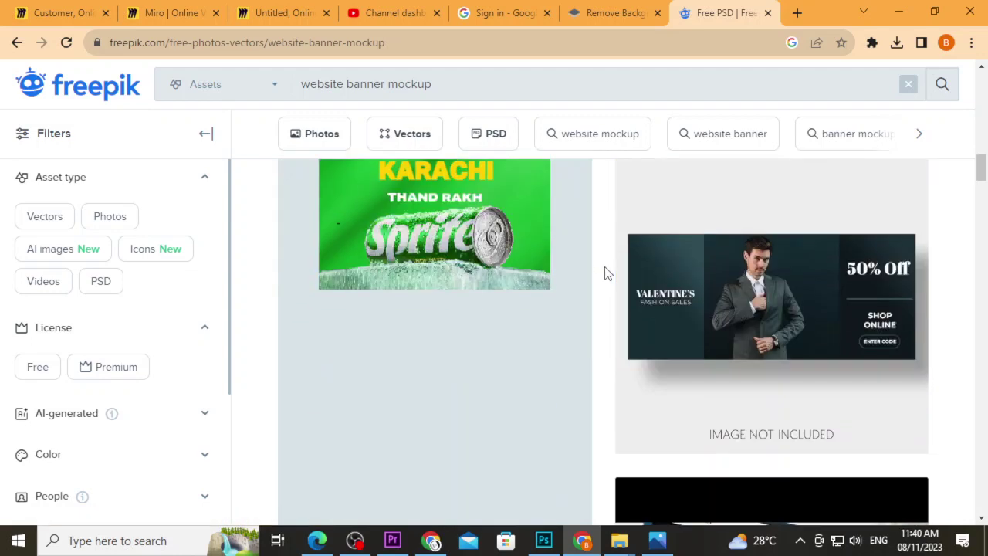
scroll(606, 273, down, 3)
scroll(606, 273, down, 3)
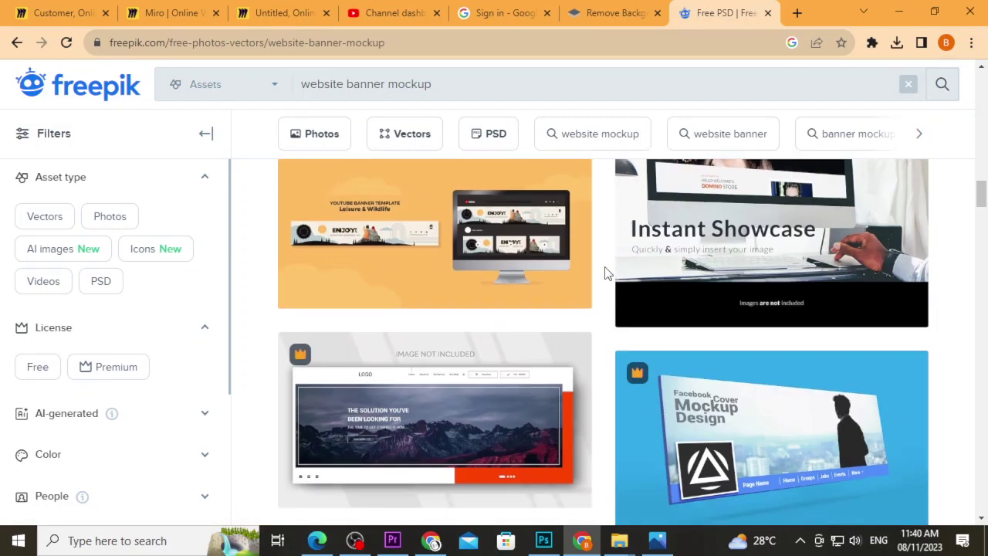
mouse_move(545, 218)
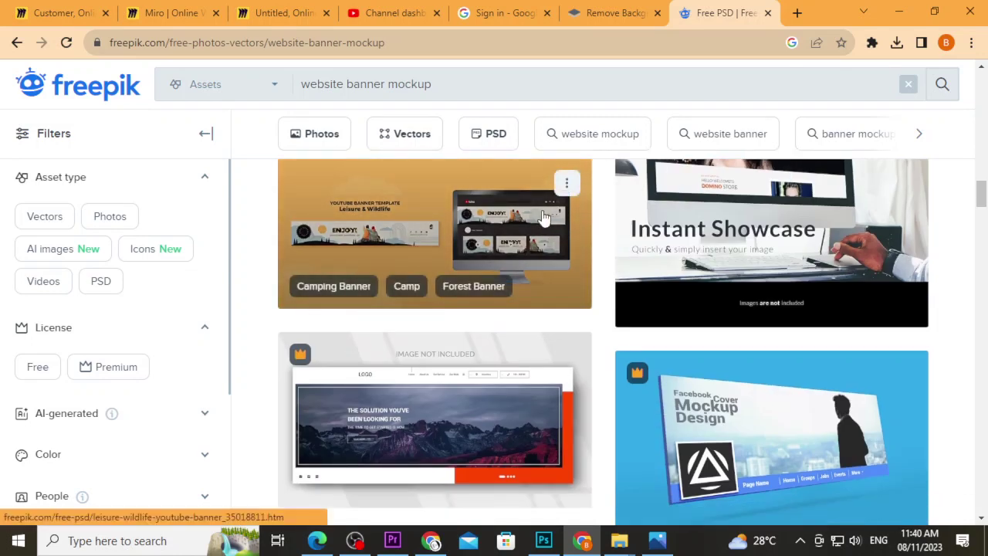
- Preview the Leisure & Wildlife YouTube banner on Freepik, then close it
click(525, 223)
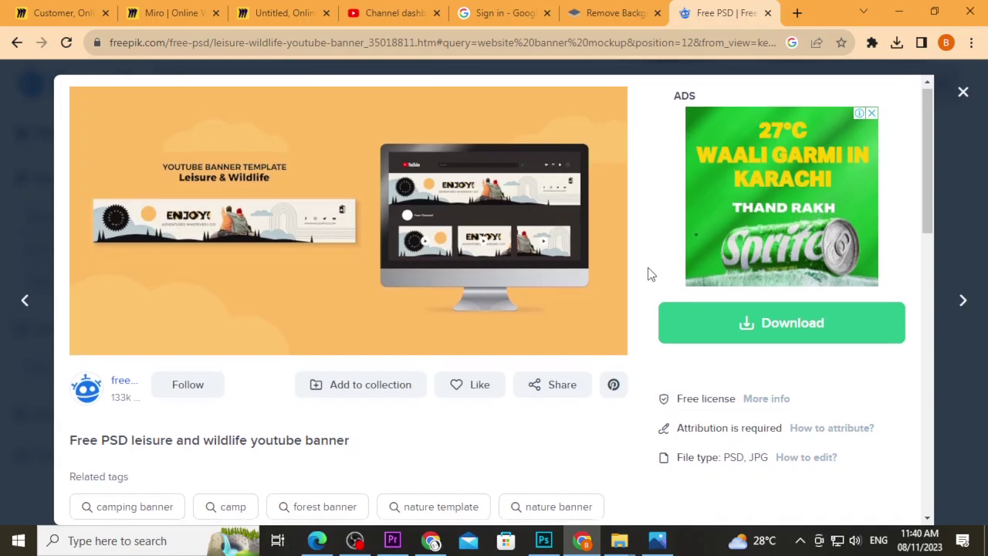
scroll(649, 275, down, 2)
scroll(649, 274, down, 1)
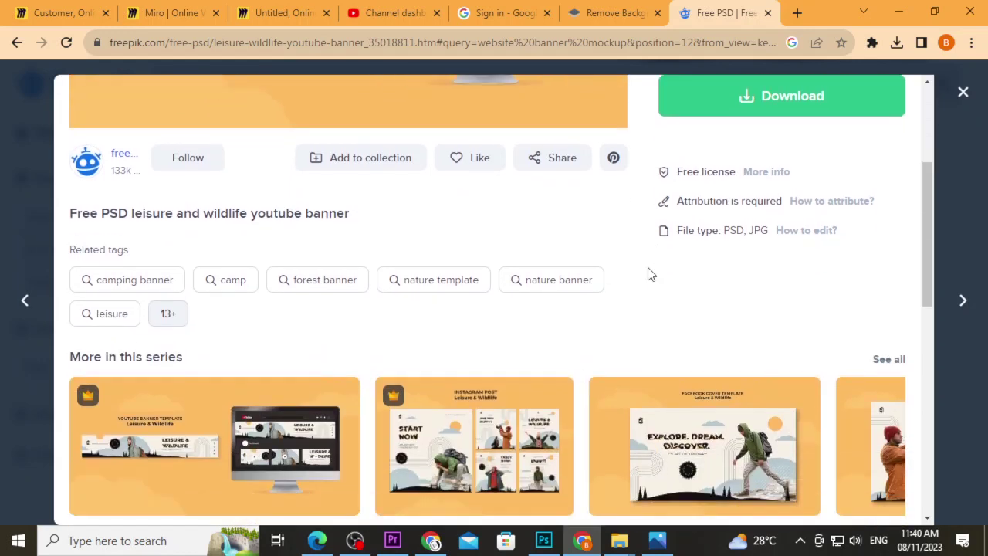
scroll(649, 274, up, 3)
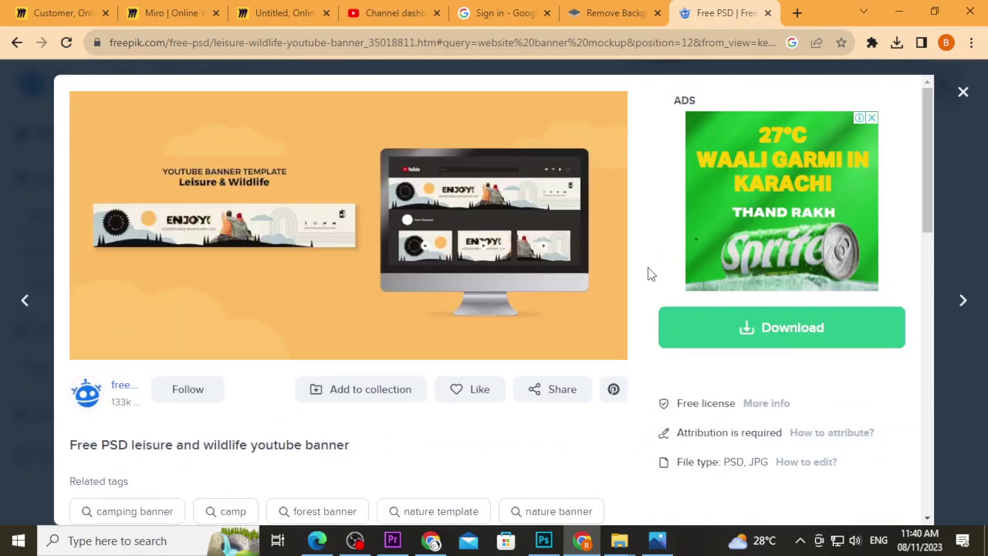
click(964, 92)
- Navigate back through browser history toward the Google 'web ad banner mockups' results
scroll(611, 222, down, 2)
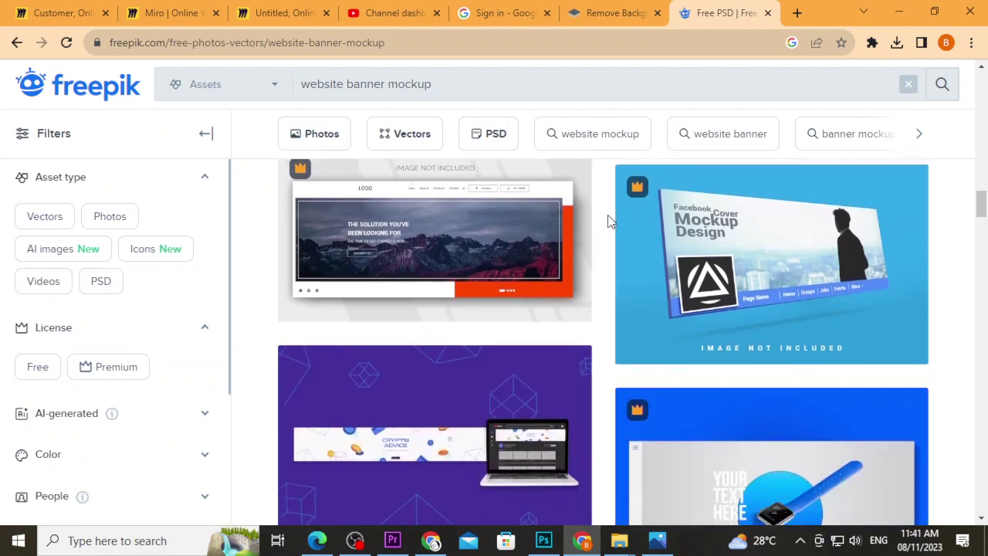
scroll(610, 222, down, 1)
scroll(610, 223, down, 2)
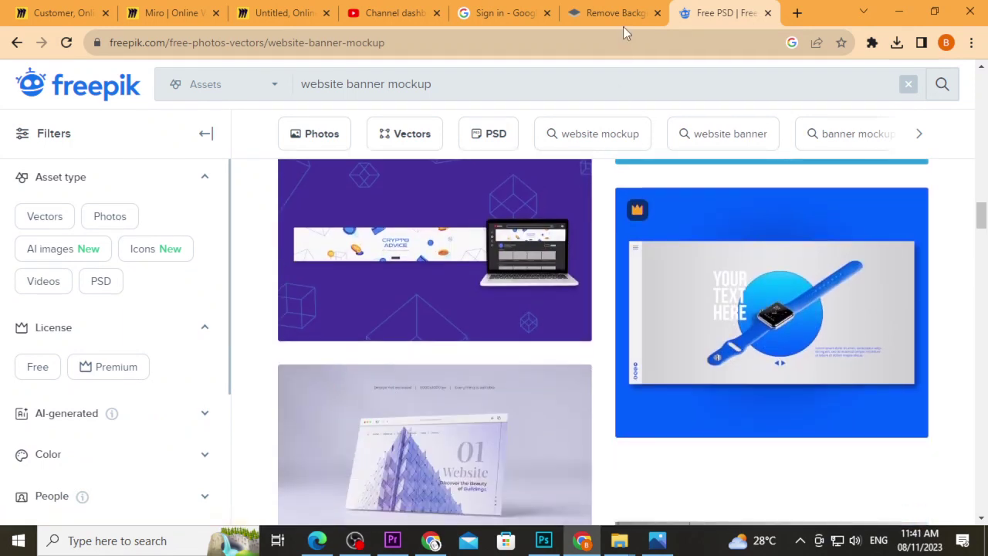
click(627, 10)
click(697, 13)
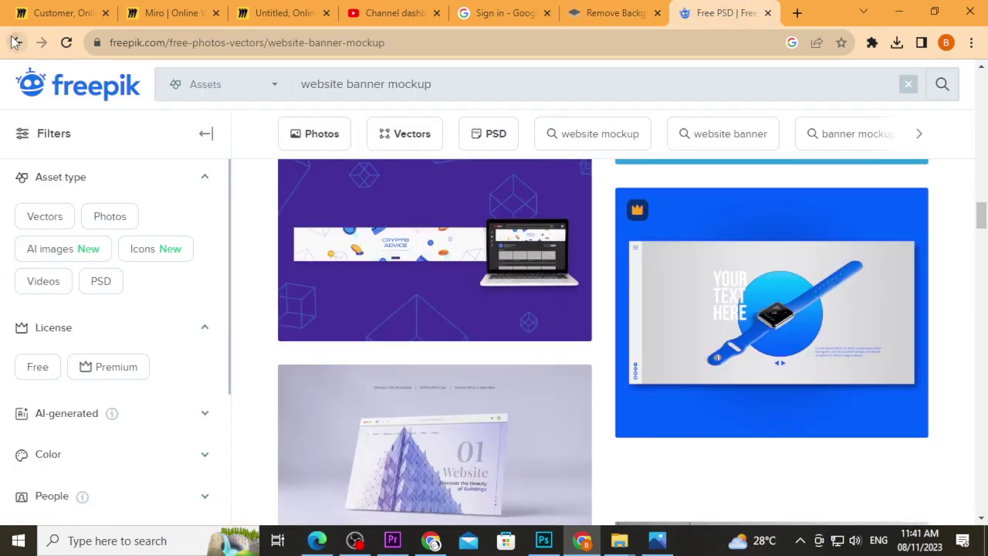
click(483, 287)
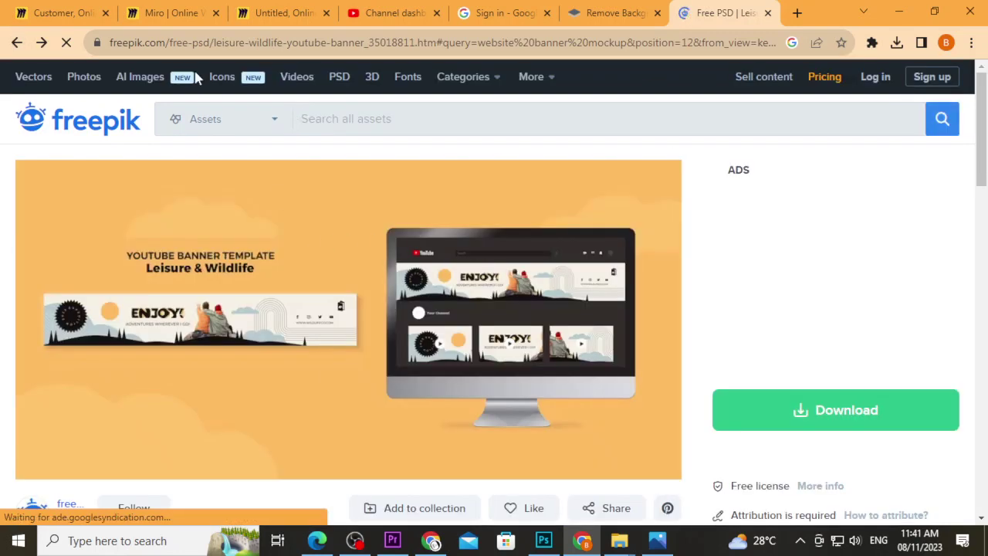
click(16, 43)
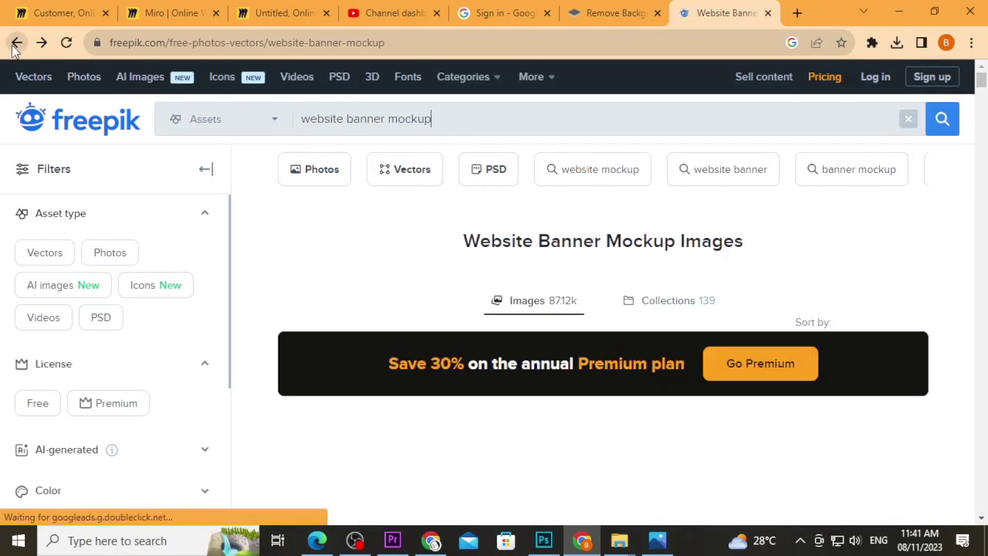
click(16, 43)
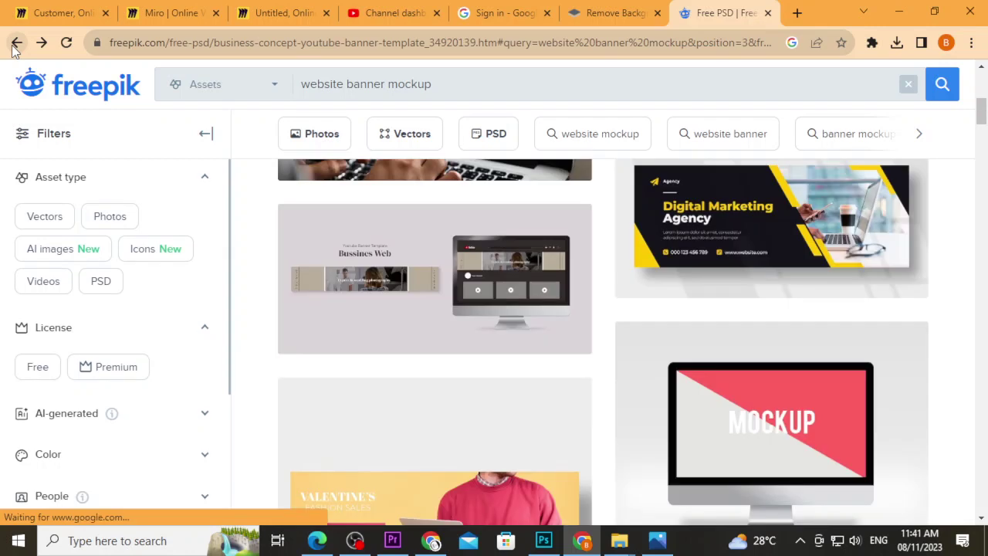
click(15, 43)
- Open Freepik's Web Banner Mockup PSD result from Google in a new tab
click(16, 43)
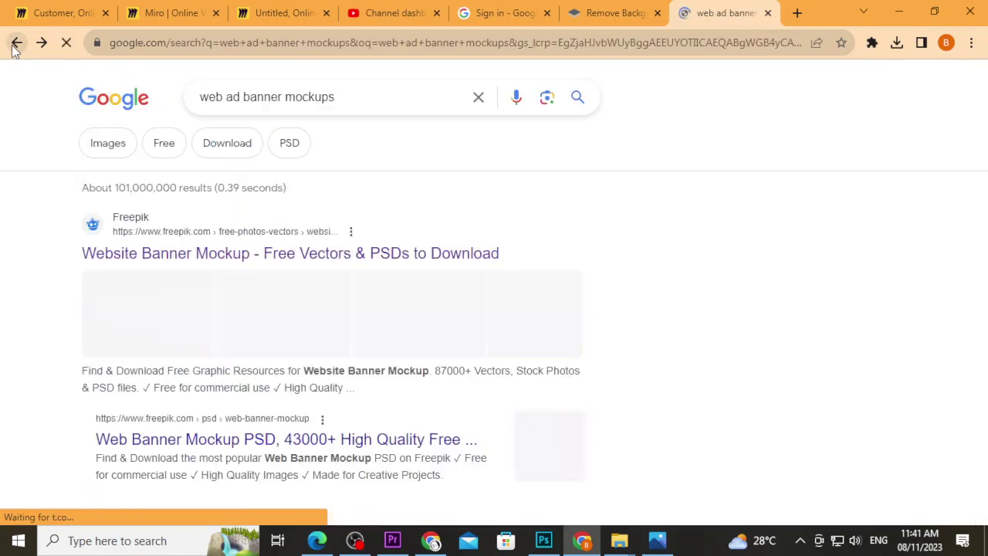
scroll(34, 311, down, 2)
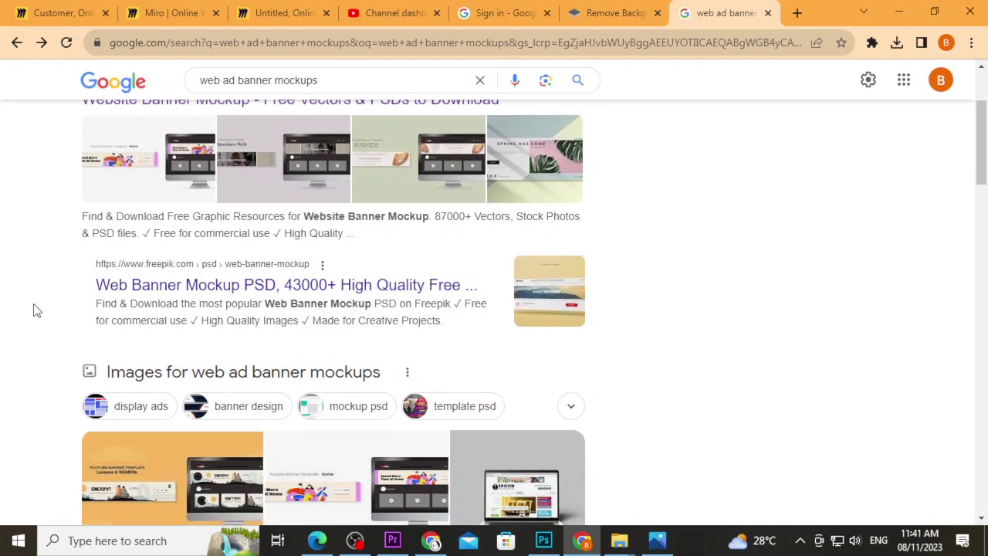
click(173, 288)
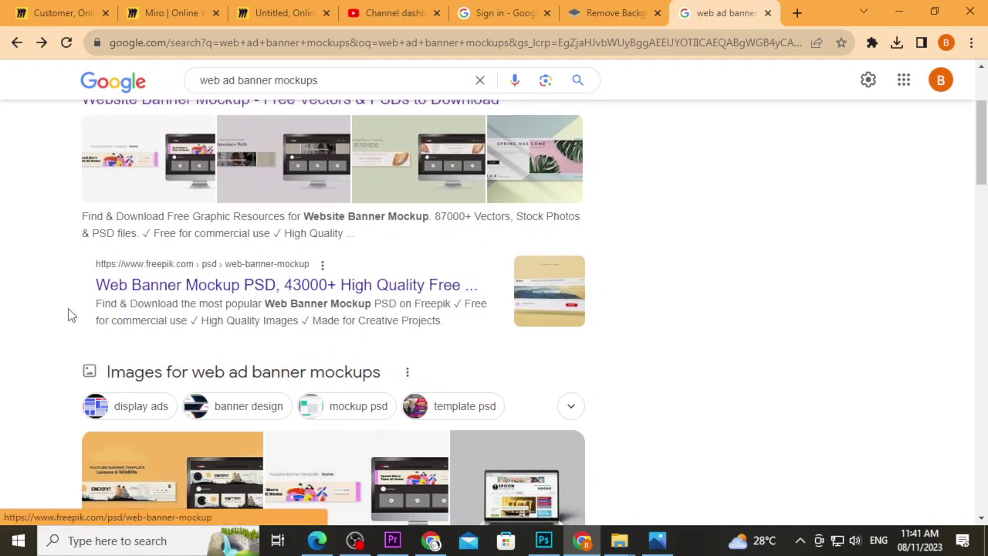
right_click(154, 287)
click(177, 297)
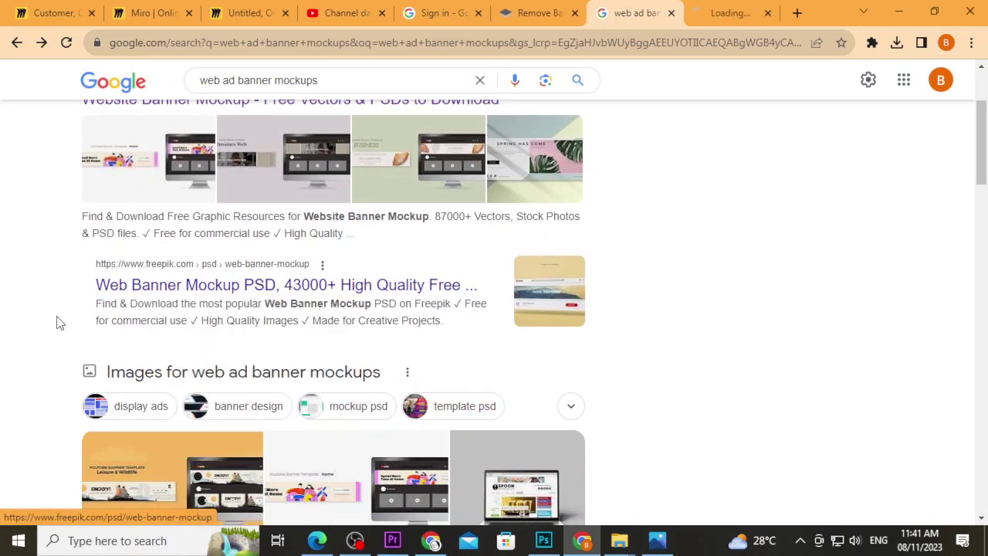
- Scroll further down the Google results for 'web ad banner mockups'
scroll(57, 322, down, 2)
scroll(57, 322, down, 2)
scroll(55, 322, down, 2)
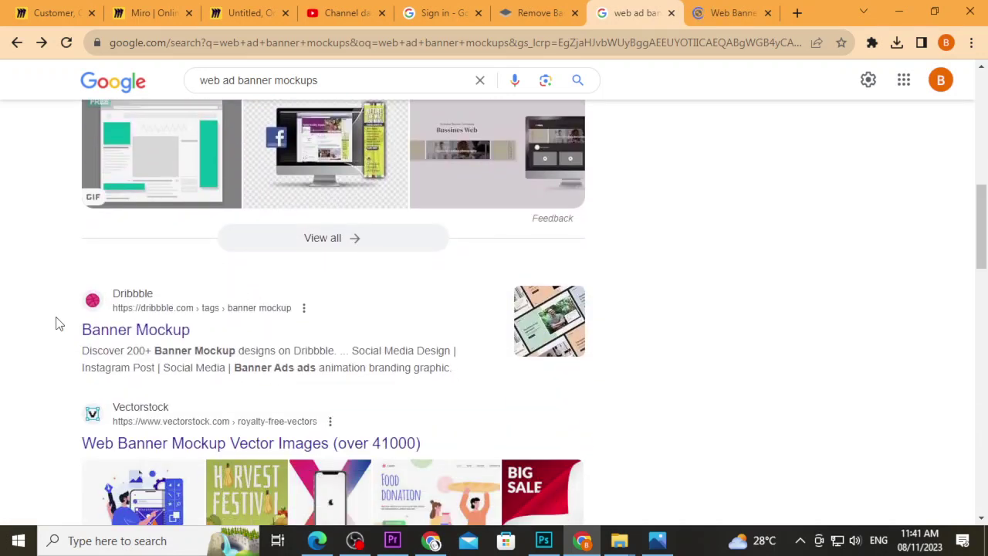
scroll(55, 323, down, 1)
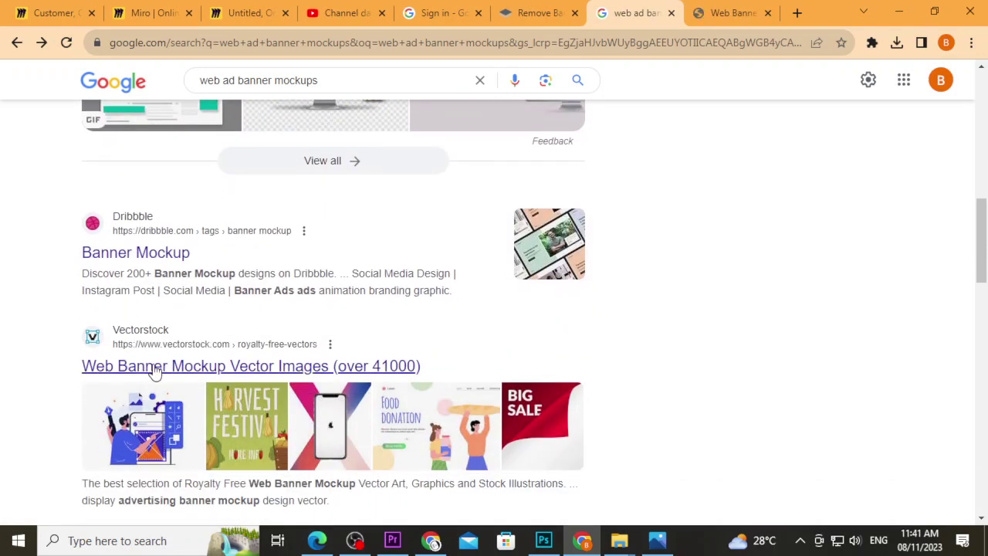
scroll(57, 366, down, 1)
scroll(59, 368, down, 3)
scroll(55, 368, down, 1)
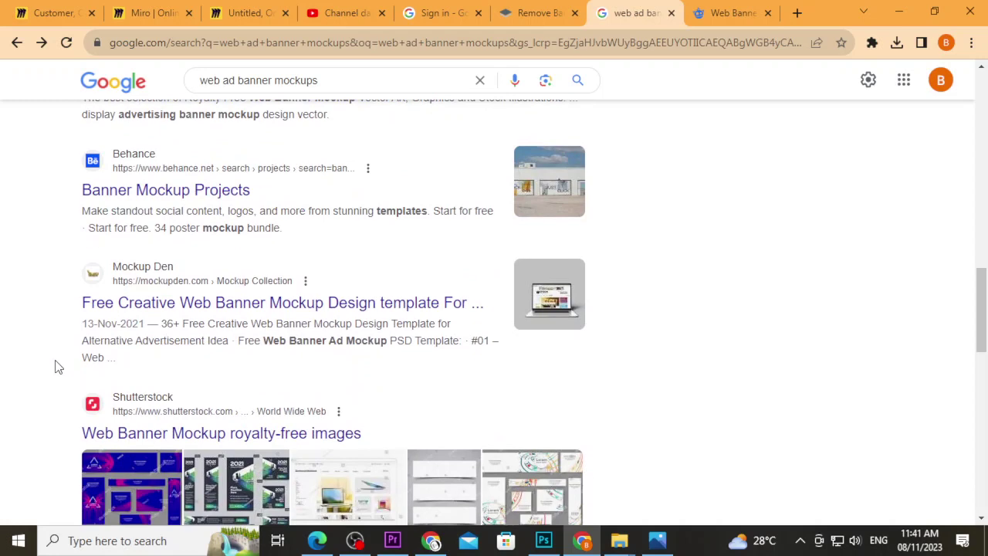
- On the Freepik Web Banner tab, dismiss the Google sign-in prompt and browse the results
click(728, 12)
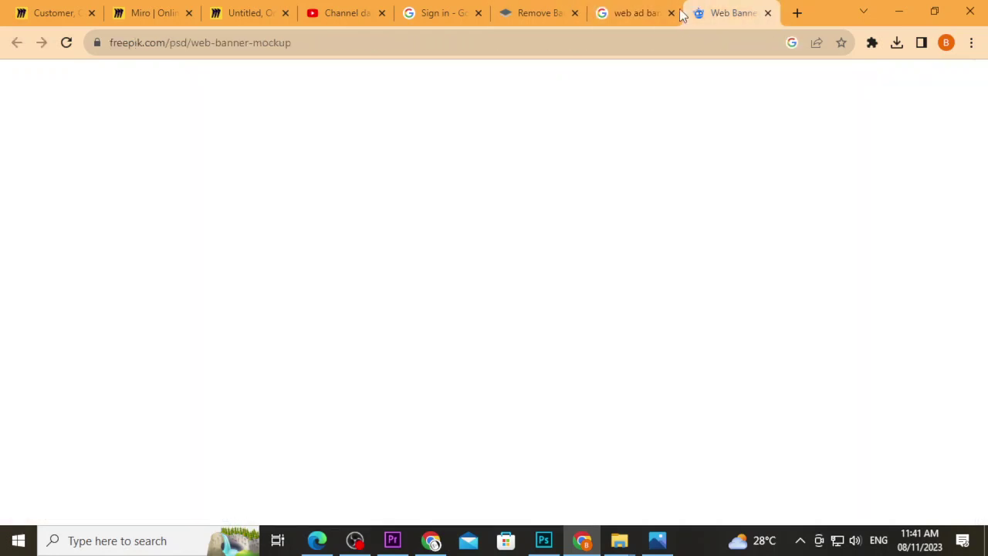
scroll(446, 284, down, 3)
scroll(541, 309, down, 1)
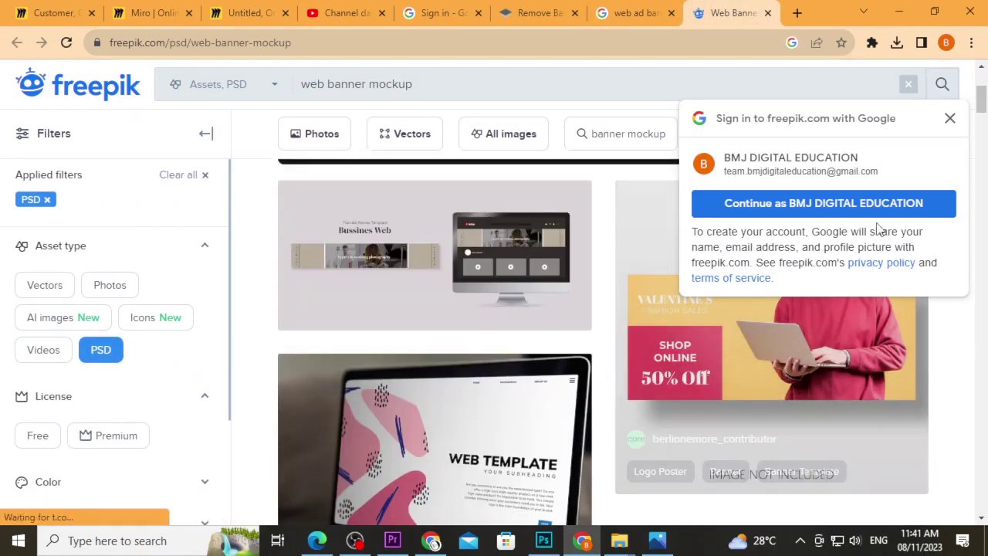
click(951, 117)
scroll(611, 263, down, 3)
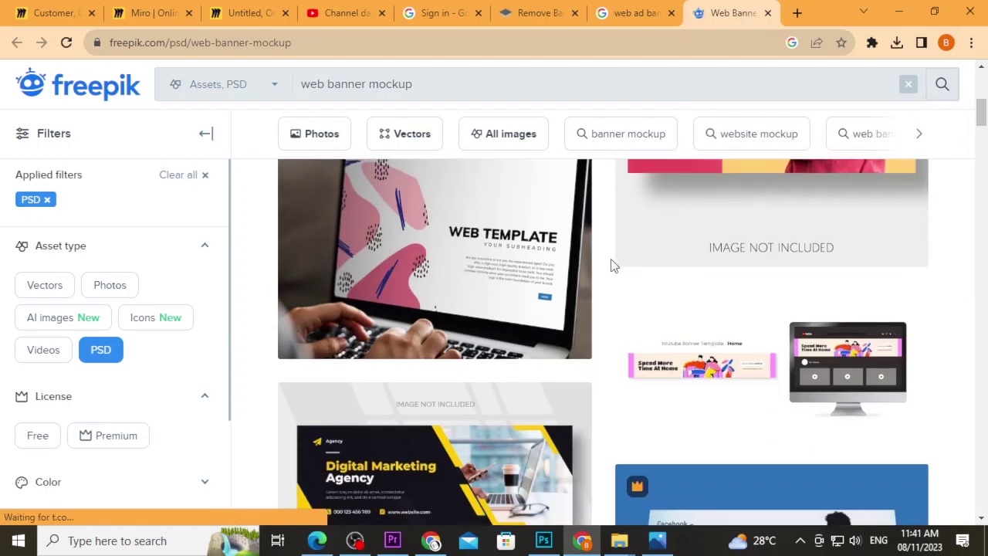
scroll(607, 263, down, 2)
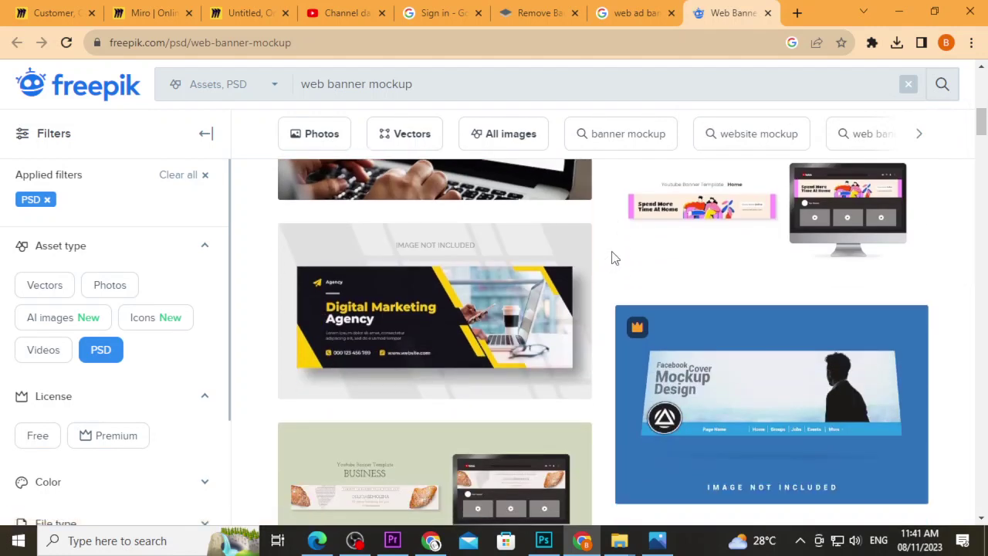
scroll(612, 258, down, 2)
scroll(614, 258, down, 1)
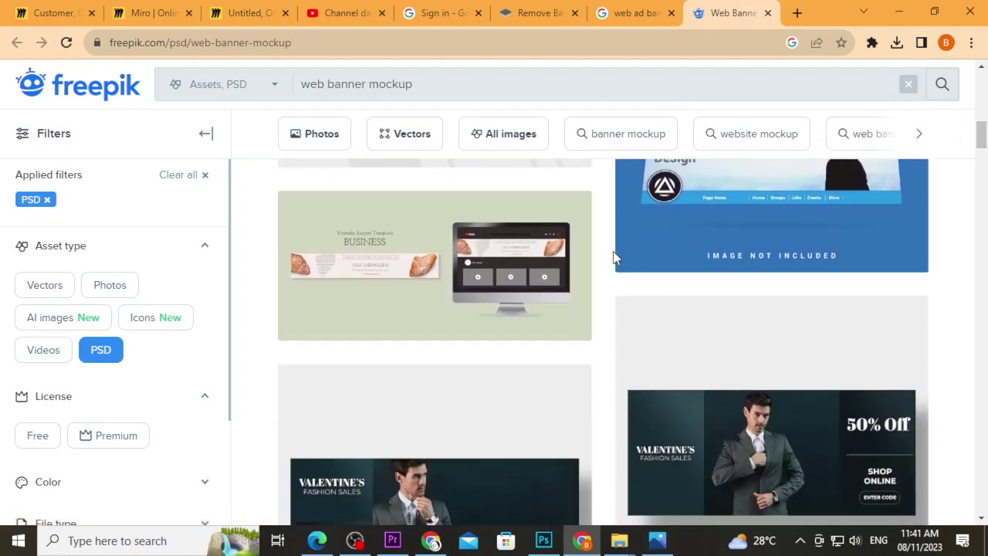
scroll(617, 258, down, 2)
scroll(615, 258, up, 1)
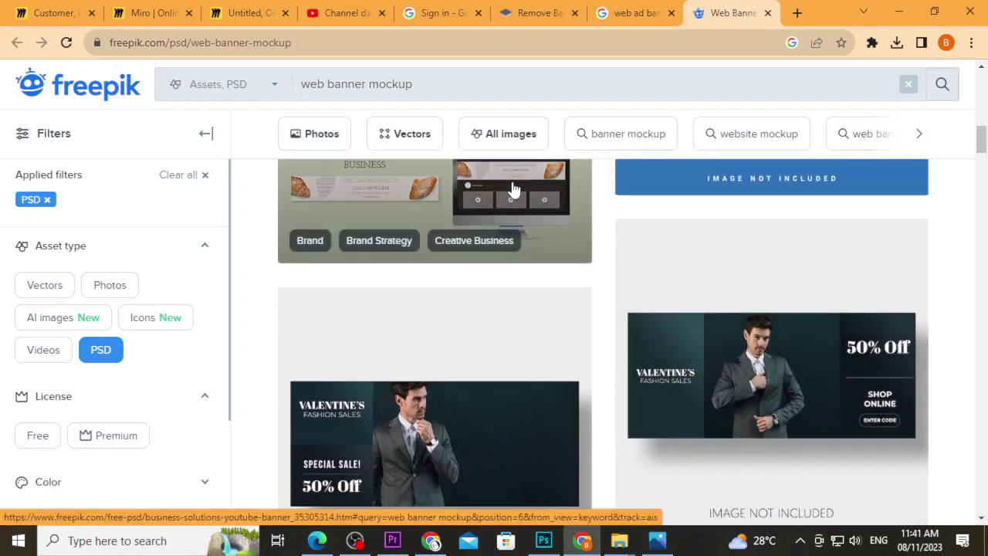
- Open the free business solutions YouTube banner mockup and look over its details
click(513, 189)
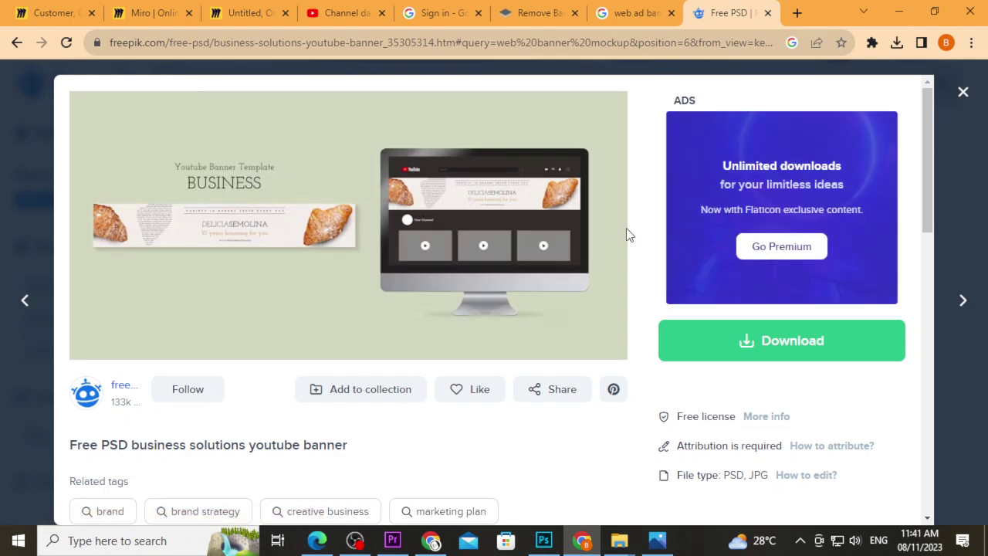
scroll(626, 234, down, 3)
scroll(630, 235, down, 3)
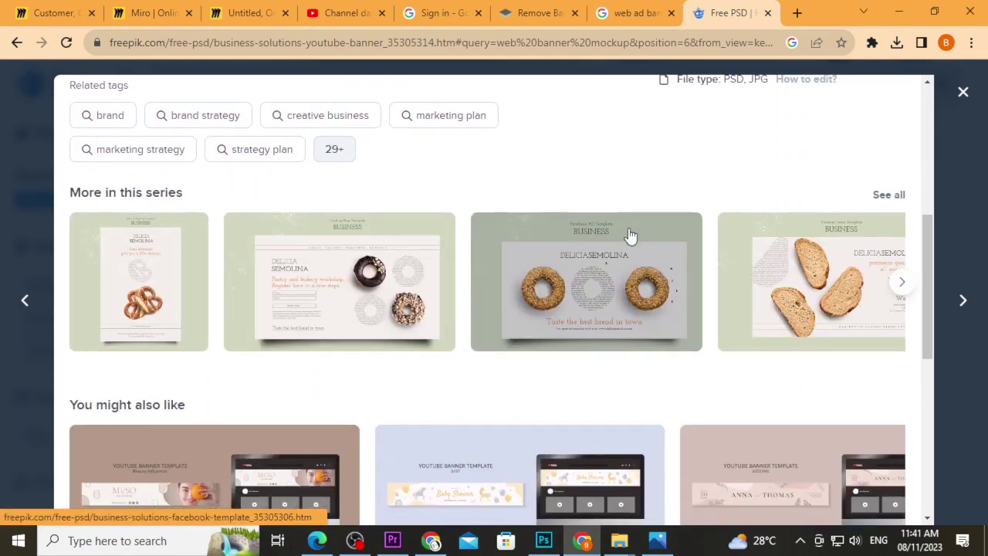
scroll(631, 235, down, 3)
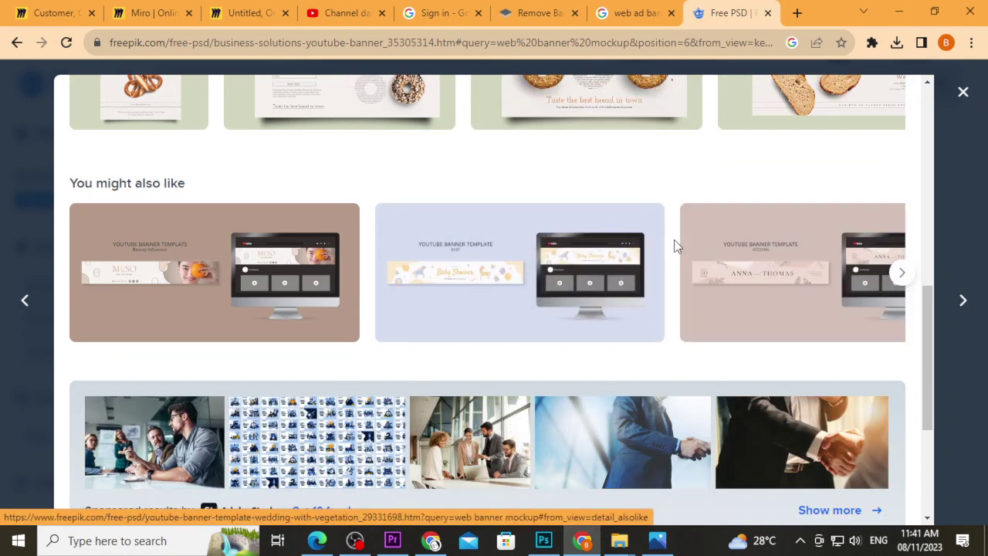
scroll(674, 245, down, 3)
scroll(674, 245, up, 4)
scroll(674, 245, up, 5)
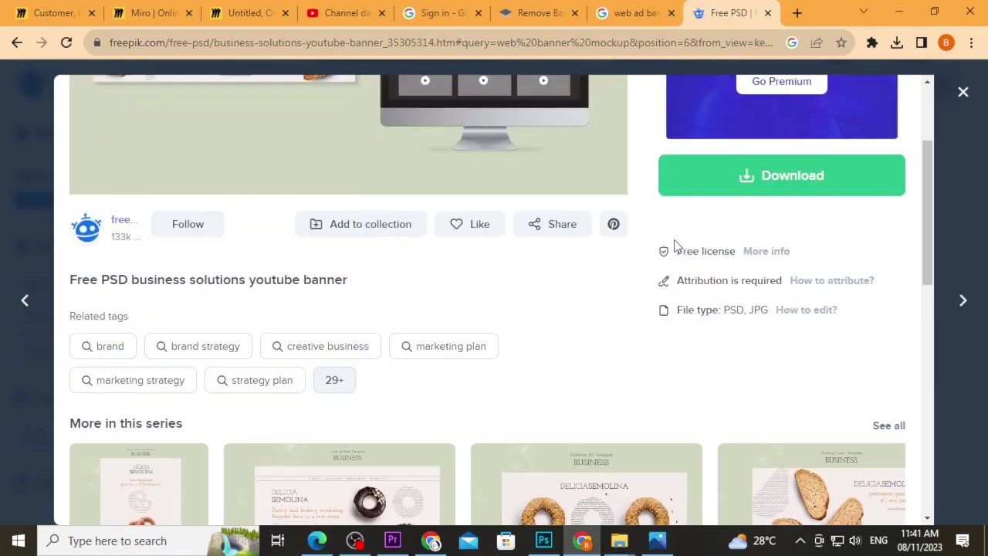
scroll(674, 246, up, 2)
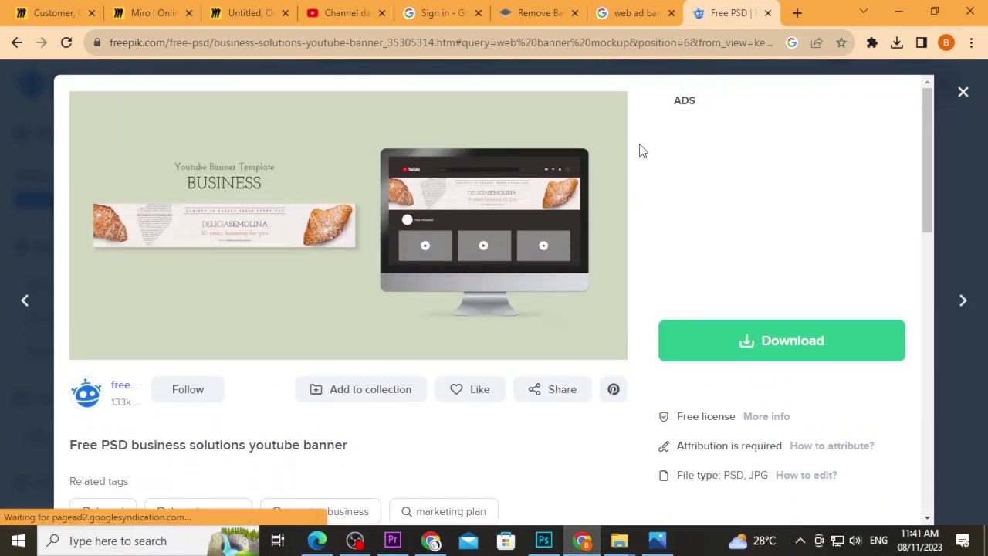
- Close the business banner details and scroll down through the Freepik web banner results
click(963, 92)
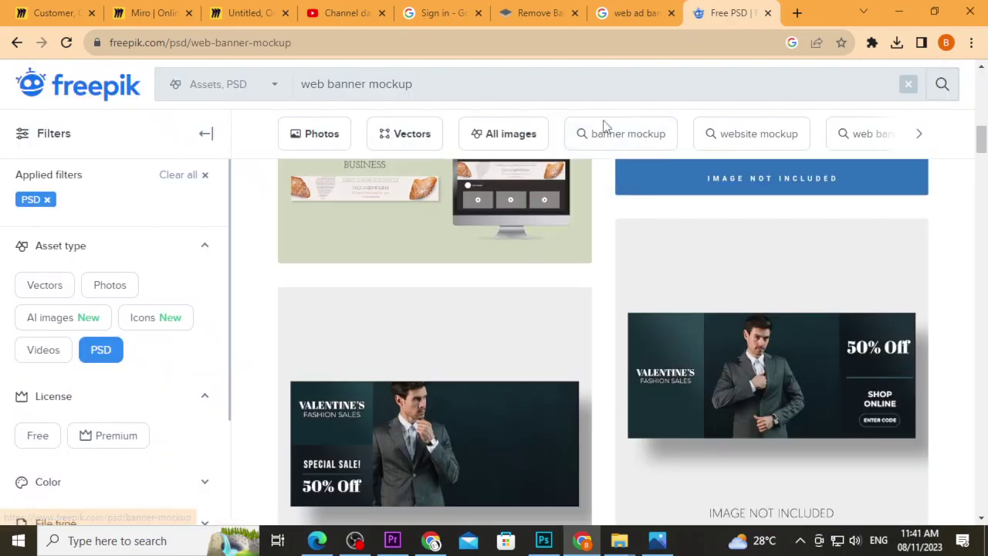
scroll(474, 370, up, 5)
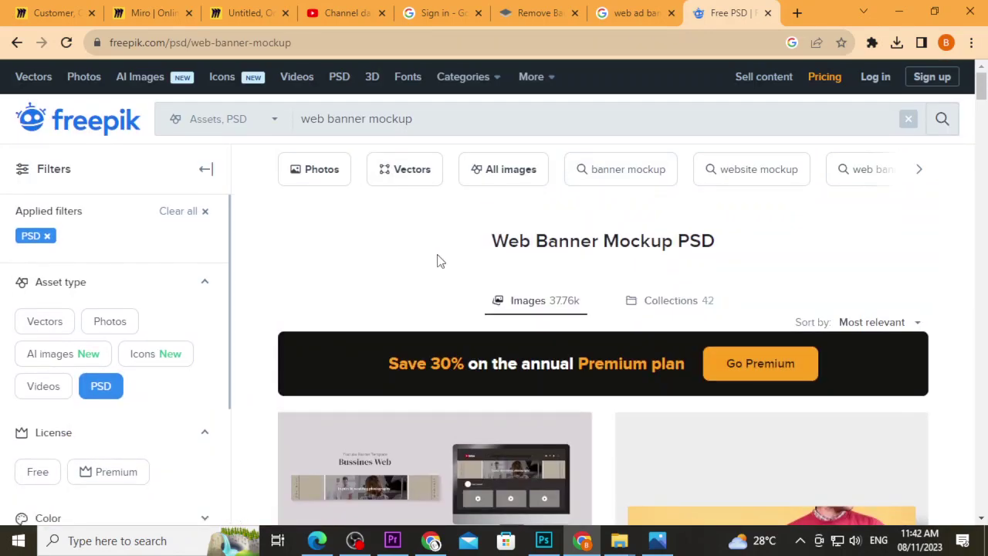
scroll(437, 262, down, 3)
scroll(437, 261, down, 2)
scroll(437, 262, down, 1)
scroll(437, 262, down, 2)
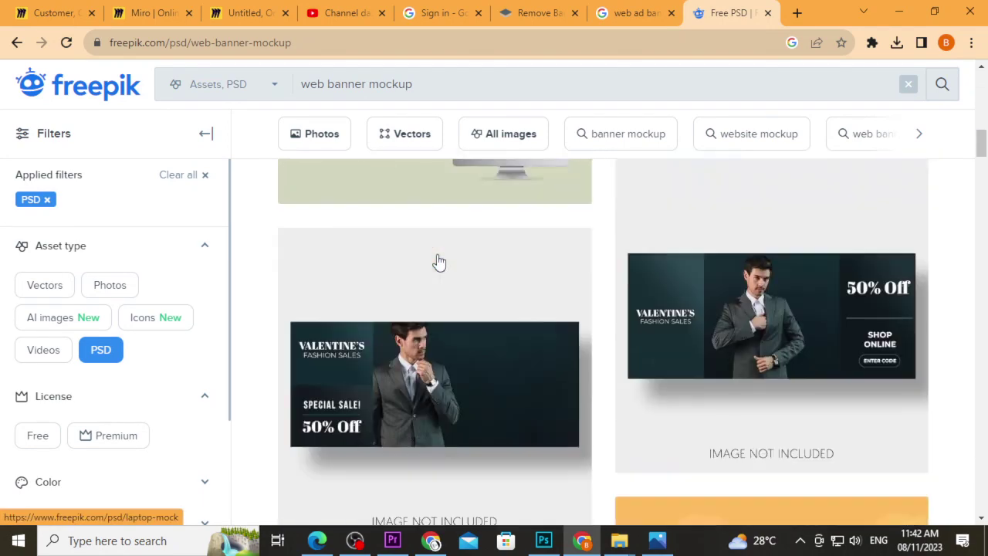
scroll(437, 261, down, 4)
scroll(437, 261, down, 3)
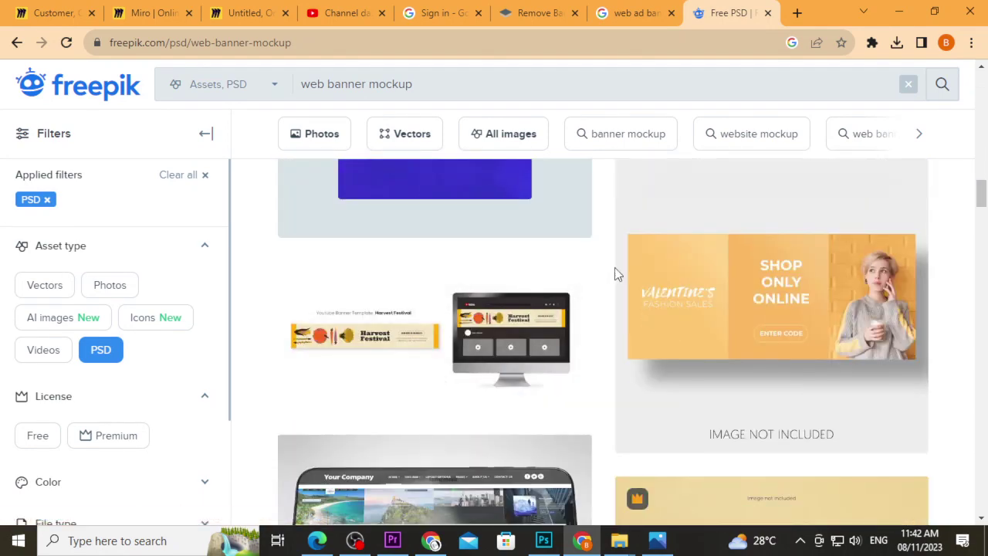
scroll(617, 274, down, 4)
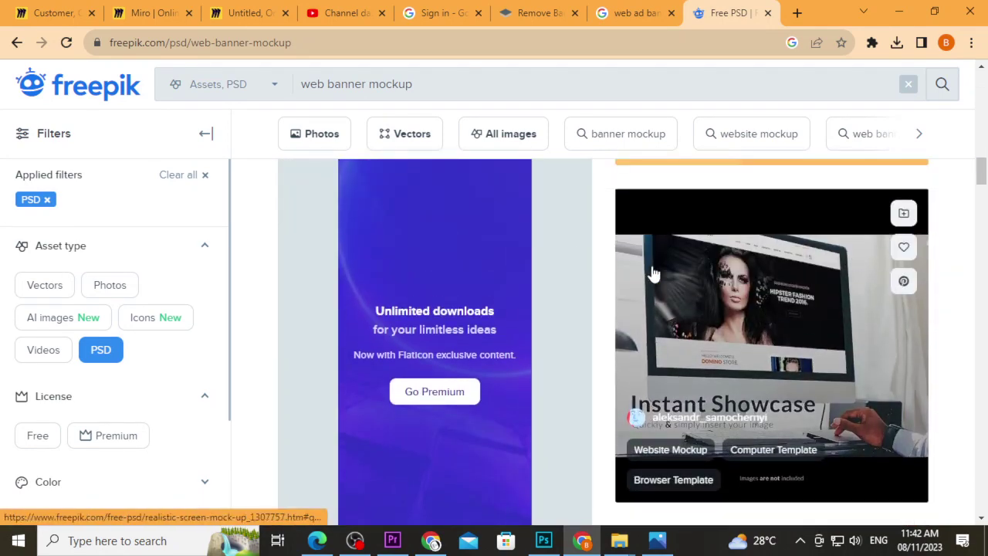
scroll(652, 274, down, 2)
scroll(609, 302, down, 1)
scroll(606, 303, down, 3)
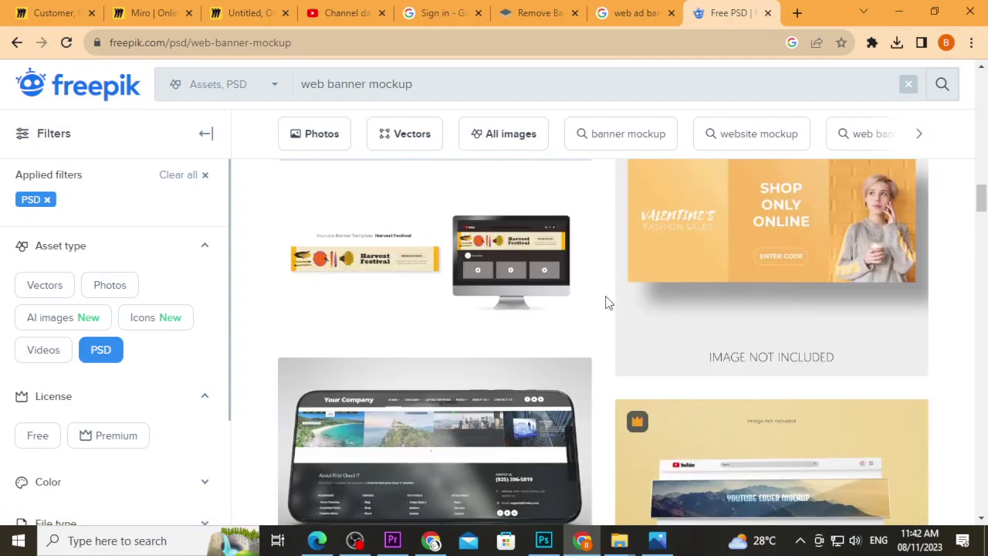
scroll(607, 303, down, 2)
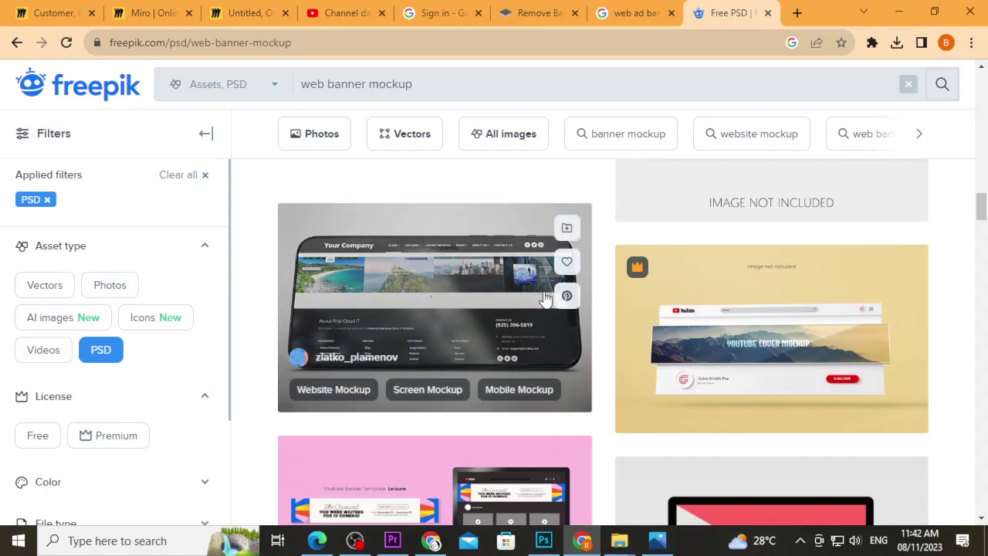
mouse_move(435, 305)
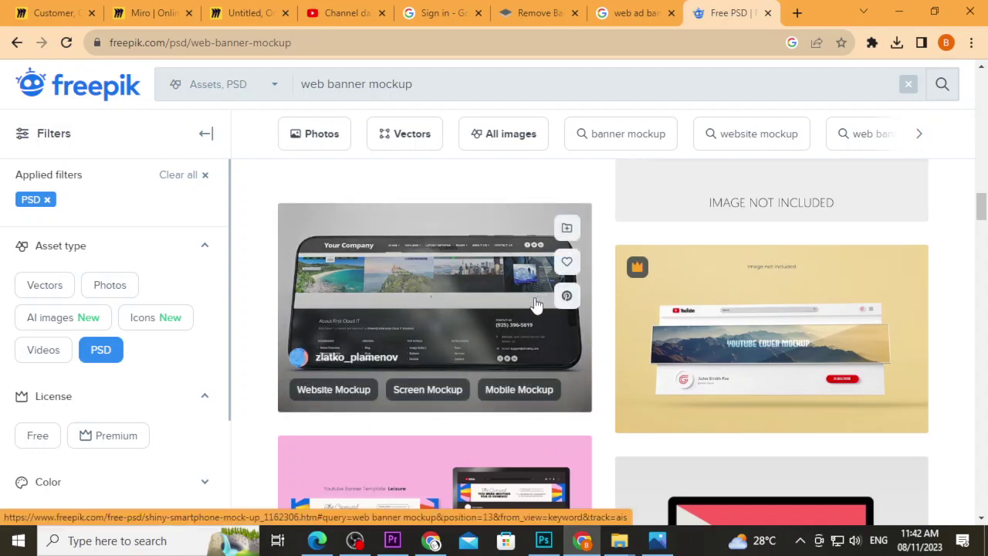
- Scroll further through the Freepik results and back to the top, then switch to the Google tab
scroll(596, 309, down, 3)
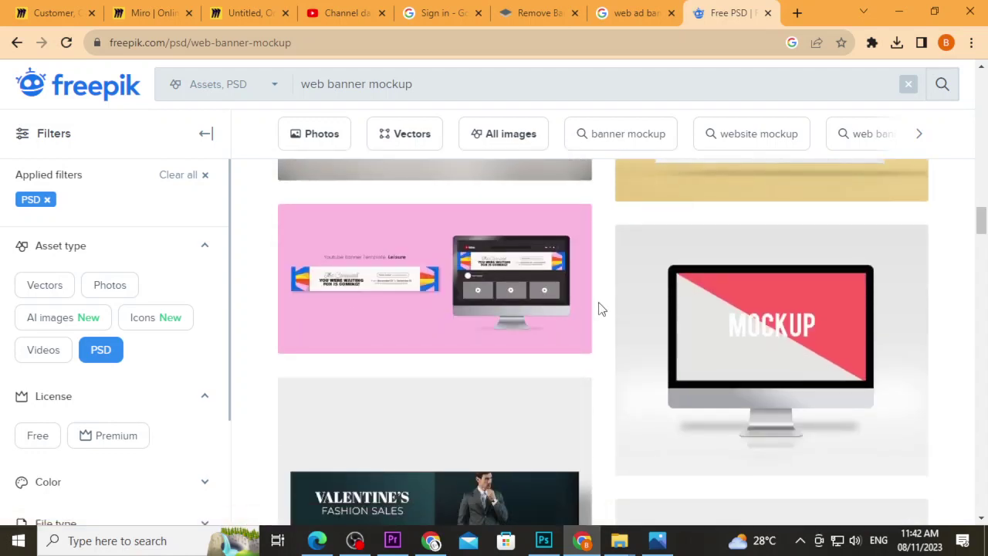
scroll(601, 309, down, 3)
scroll(601, 309, down, 4)
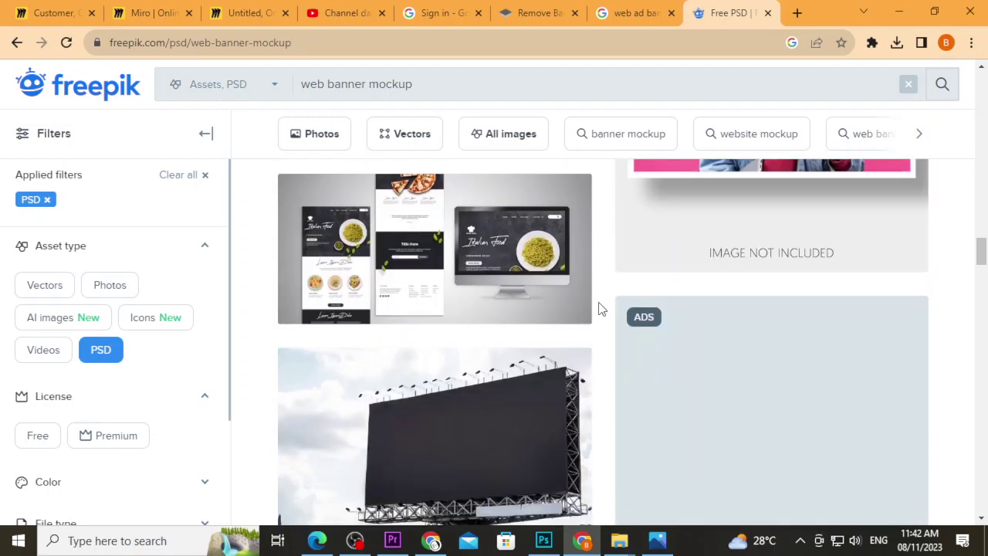
scroll(600, 309, down, 3)
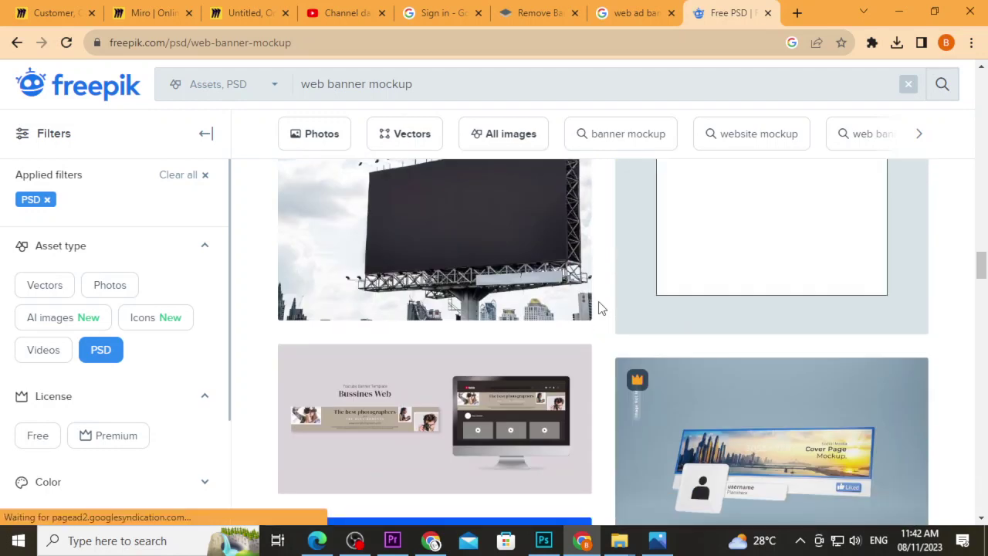
scroll(597, 307, down, 2)
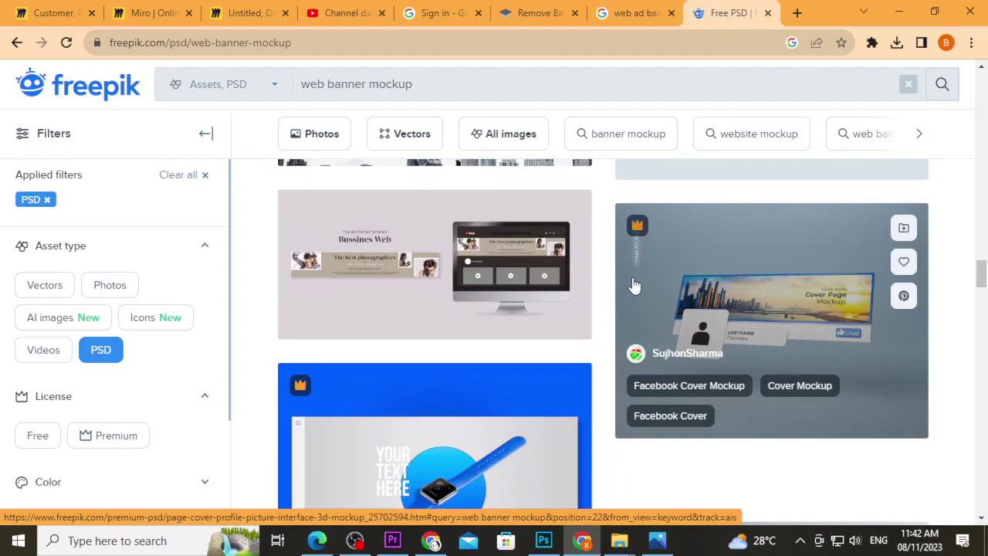
scroll(607, 287, down, 4)
scroll(607, 289, up, 5)
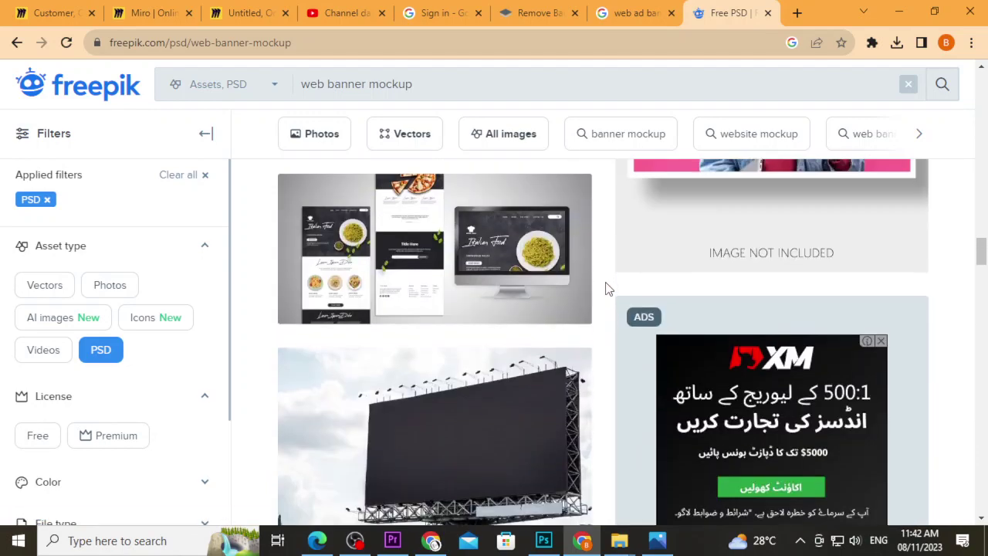
scroll(607, 289, up, 5)
scroll(607, 289, up, 5)
scroll(608, 288, up, 5)
scroll(609, 288, up, 5)
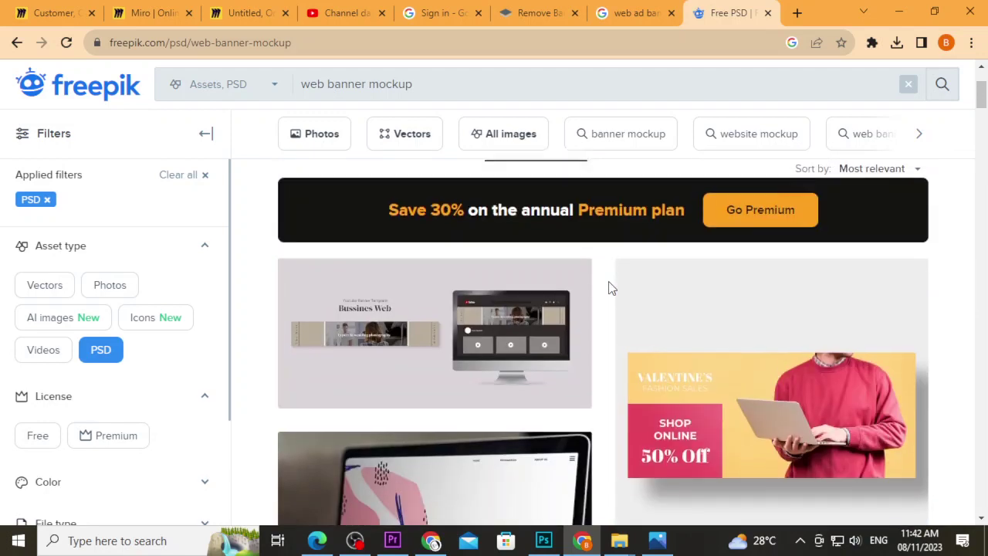
scroll(609, 286, up, 2)
click(631, 7)
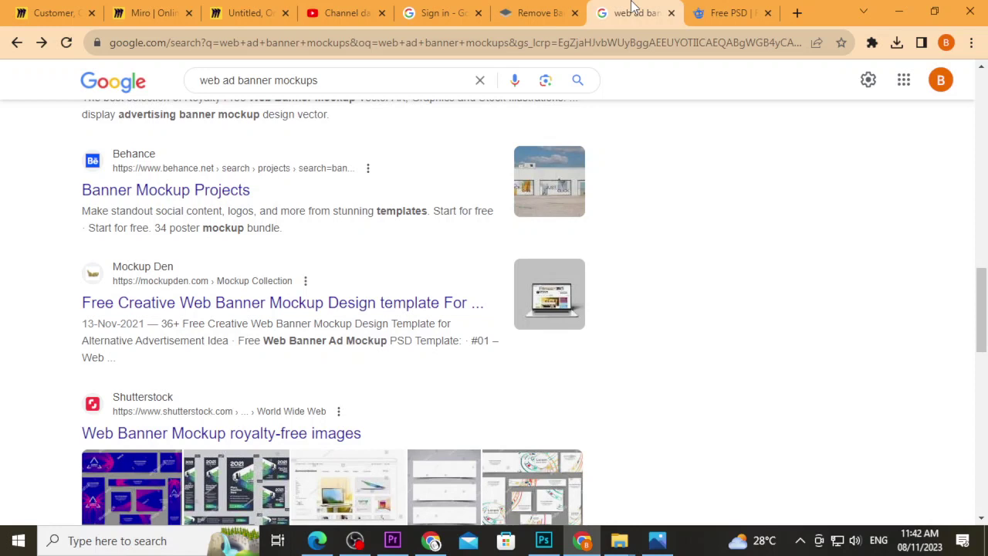
- Open the Shutterstock 'Web Banner Mockup' result and scroll down its images
scroll(485, 287, down, 1)
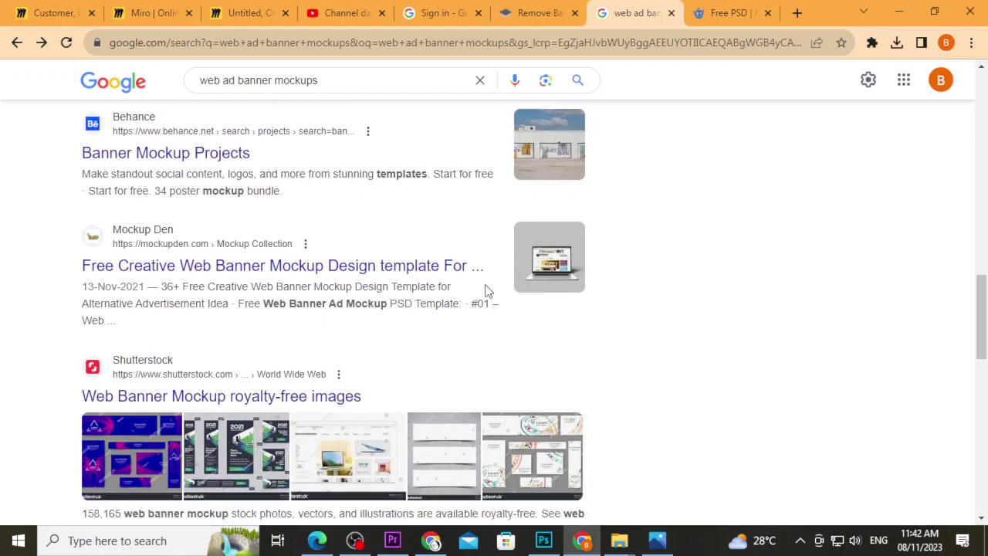
scroll(485, 287, down, 1)
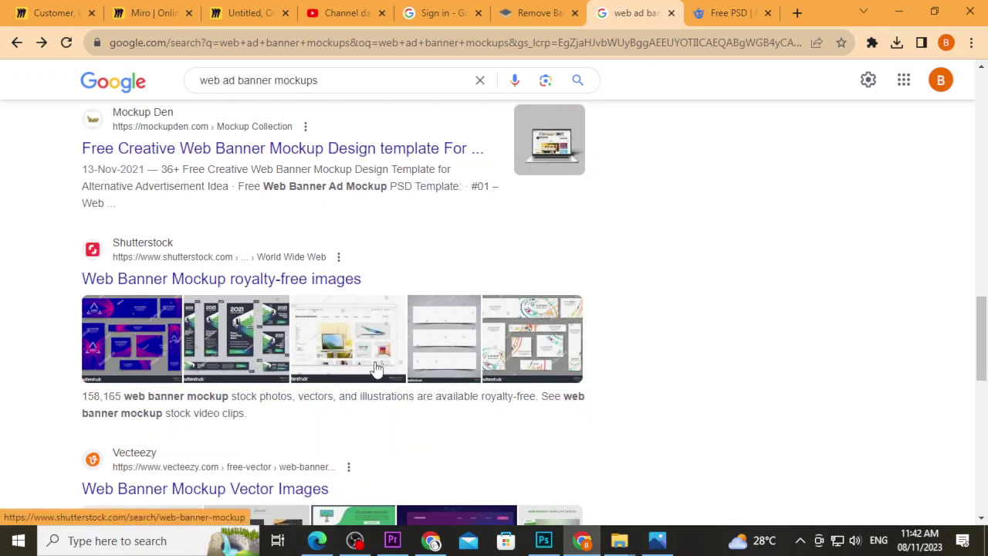
right_click(314, 286)
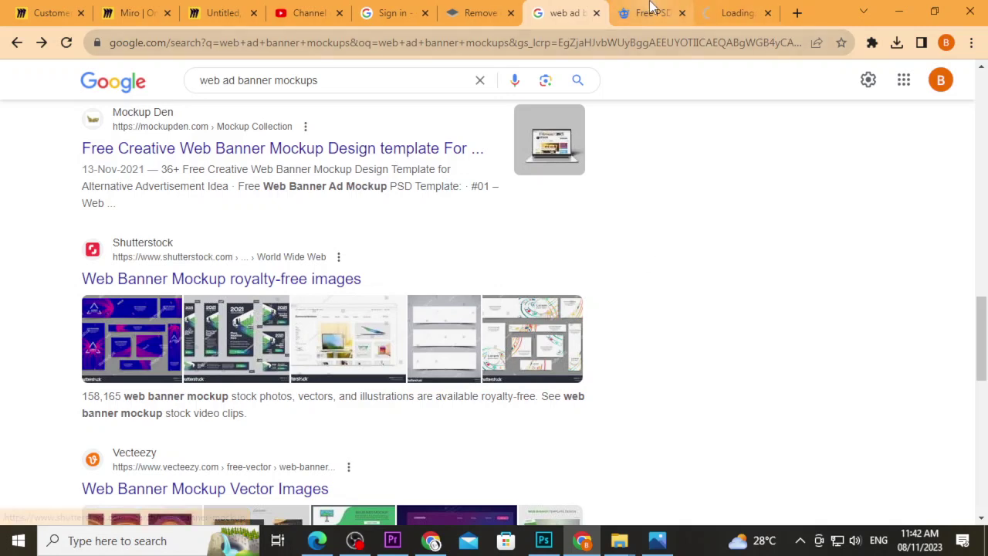
scroll(635, 362, down, 2)
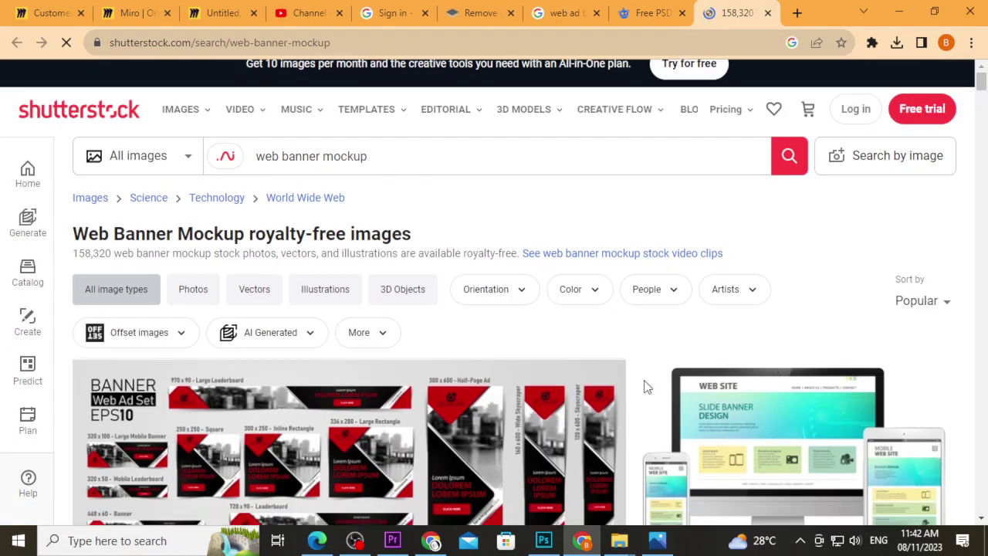
scroll(640, 374, down, 2)
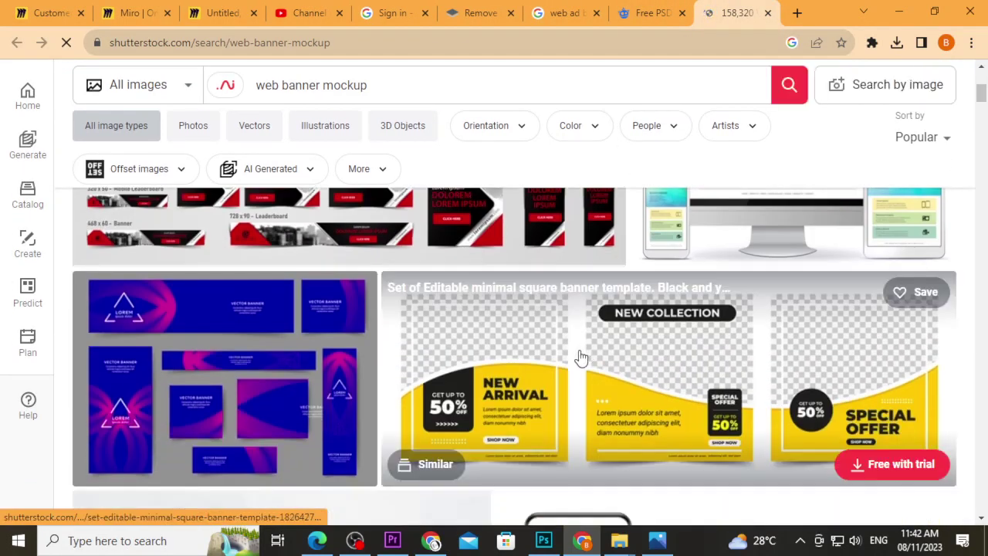
scroll(338, 333, down, 3)
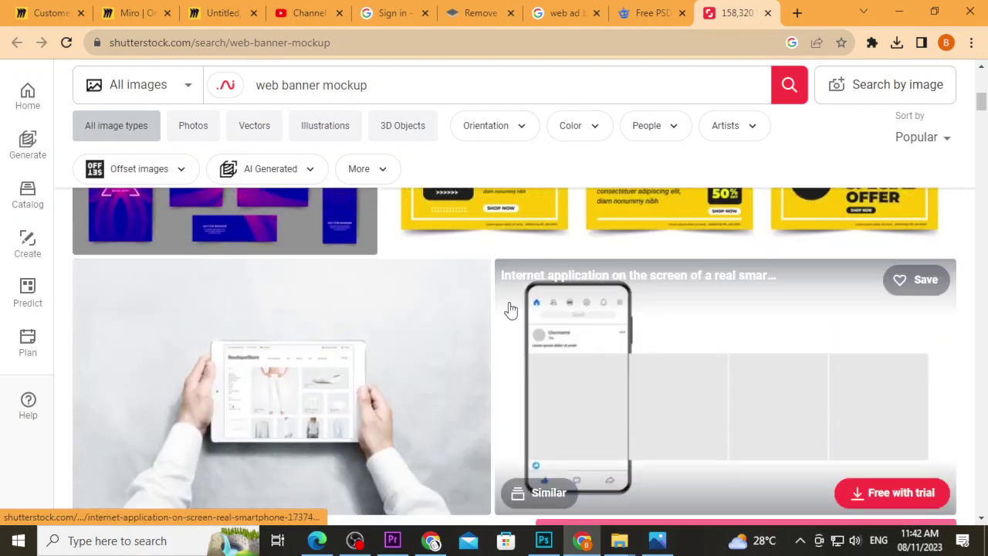
scroll(512, 309, down, 3)
scroll(512, 309, down, 4)
scroll(516, 308, up, 1)
scroll(516, 308, down, 2)
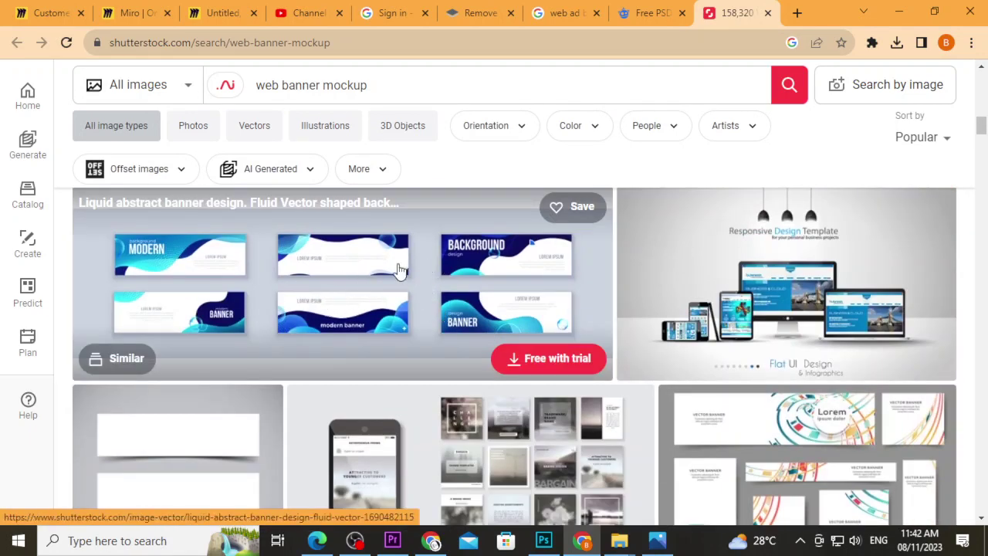
scroll(649, 297, down, 3)
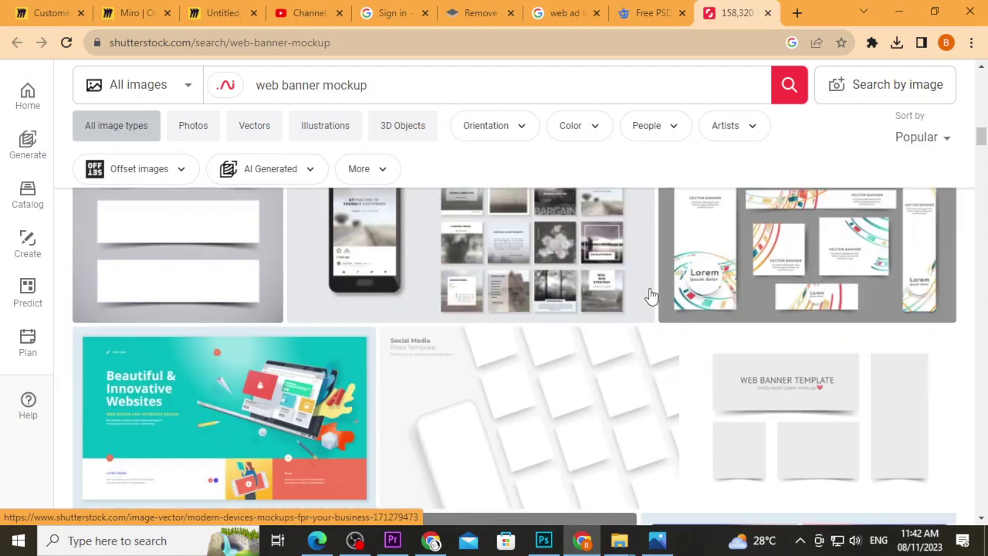
- Keep browsing the Shutterstock mockup images, then scroll back to the top of the page
scroll(271, 314, up, 2)
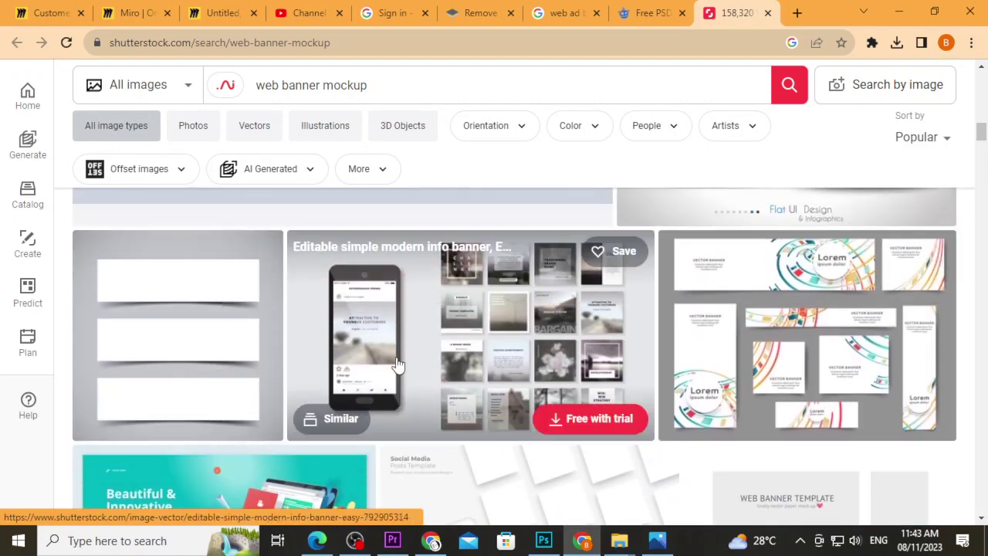
scroll(402, 332, down, 2)
scroll(618, 324, down, 3)
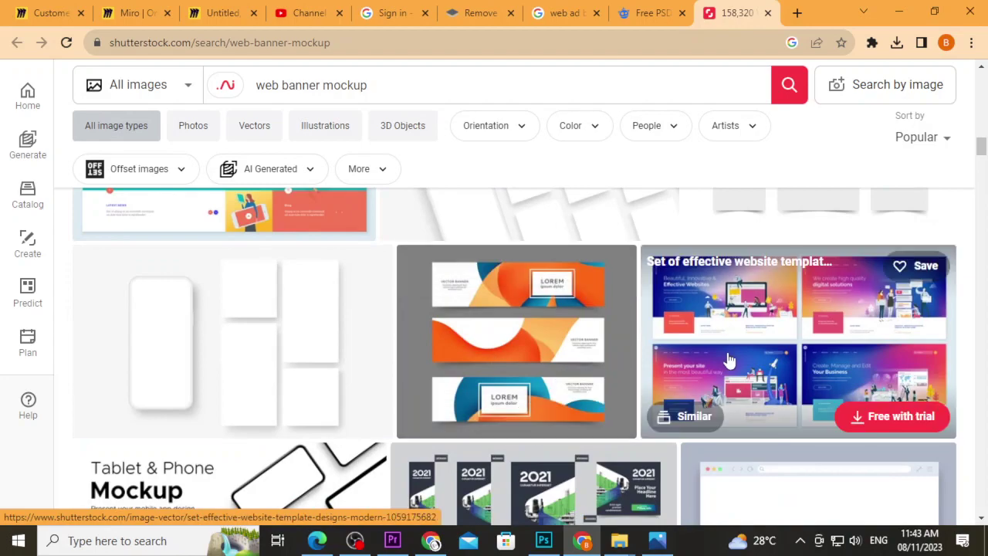
scroll(695, 355, down, 3)
scroll(502, 328, up, 3)
scroll(549, 386, down, 3)
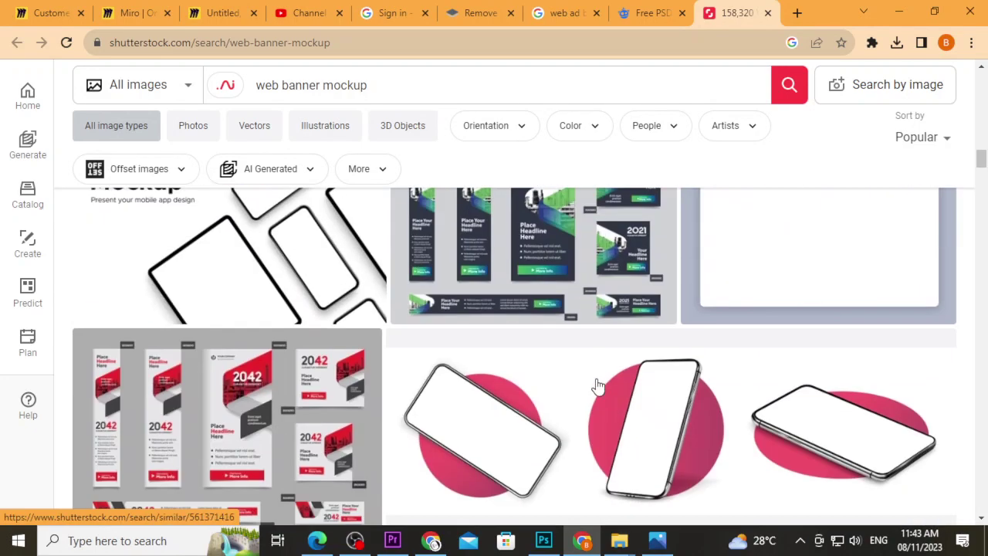
scroll(221, 453, down, 2)
scroll(417, 432, down, 1)
scroll(371, 437, up, 3)
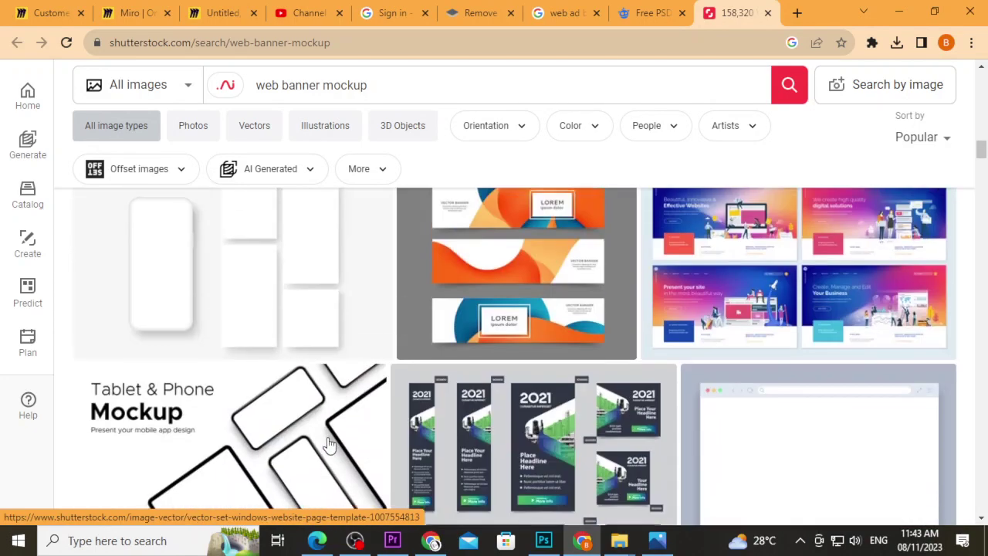
scroll(344, 429, up, 3)
scroll(378, 410, up, 3)
scroll(401, 355, up, 3)
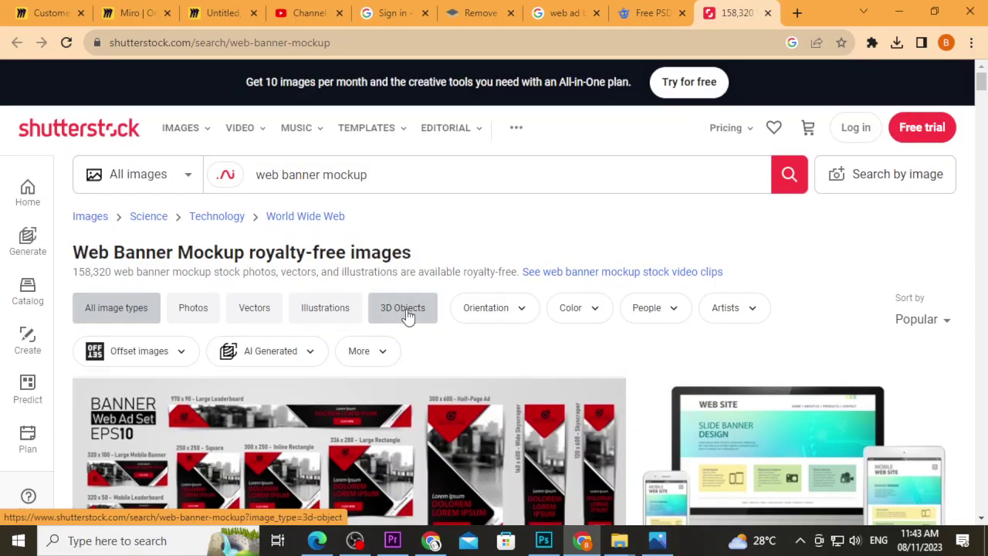
- Close 8226012.psd without saving, then view the herbal banner in full at 92.6% zoom
click(543, 540)
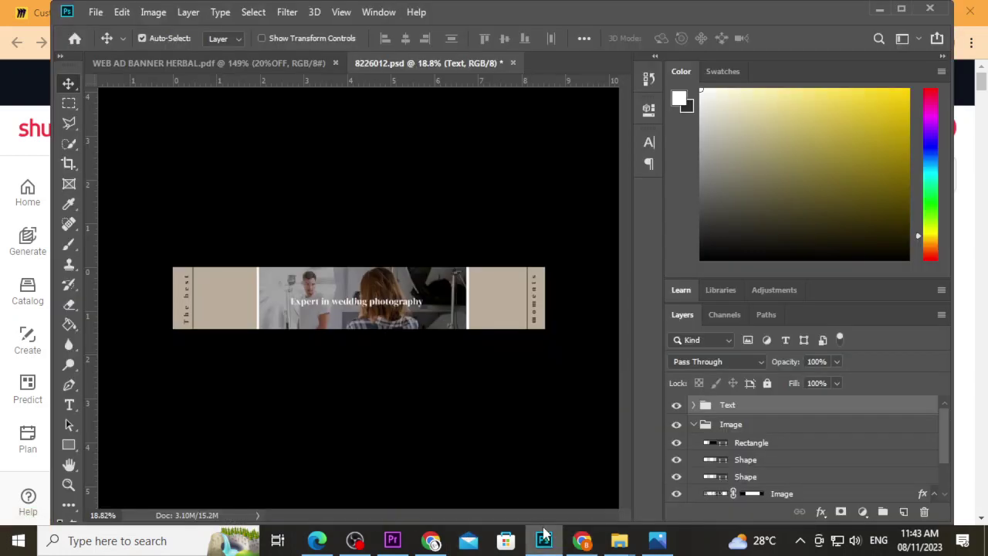
click(513, 65)
click(490, 215)
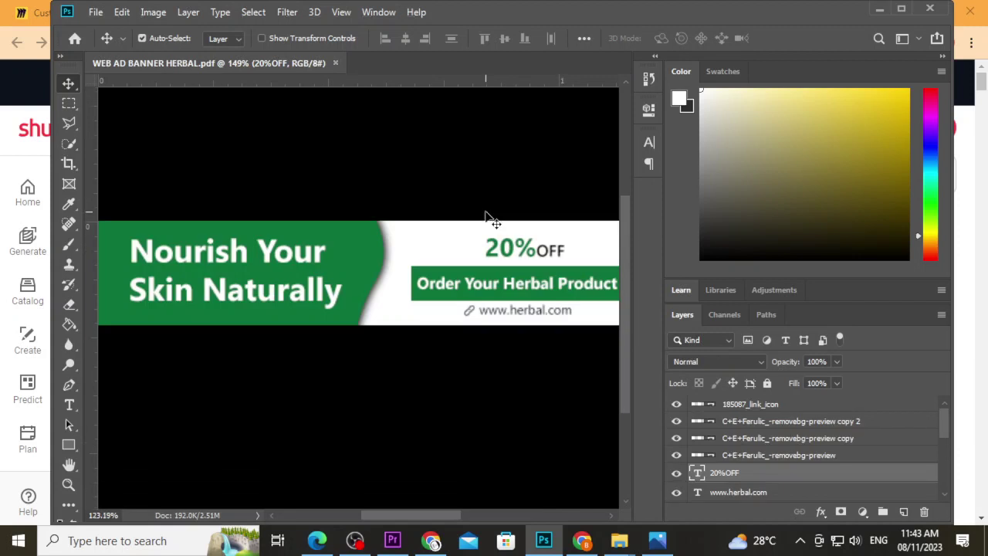
key(Tab)
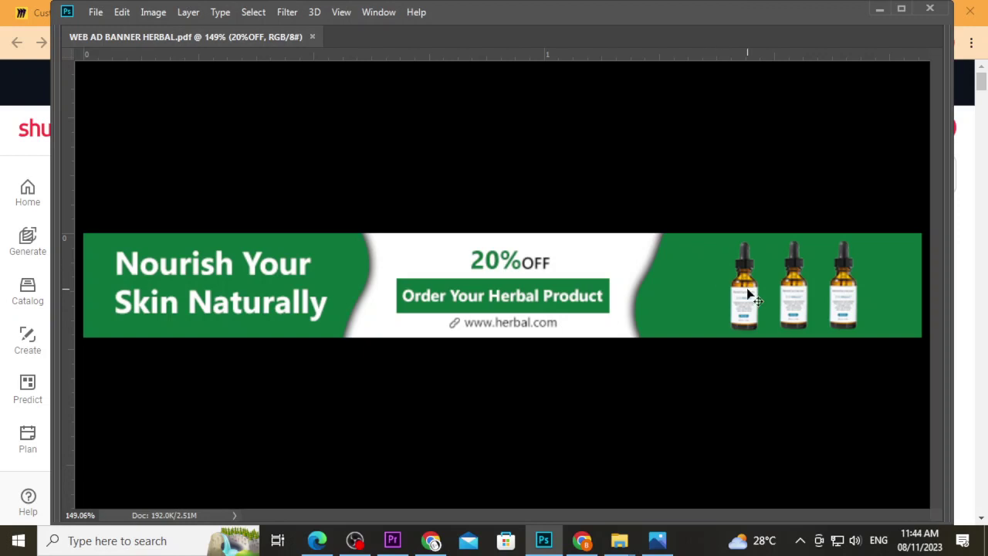
key(Tab)
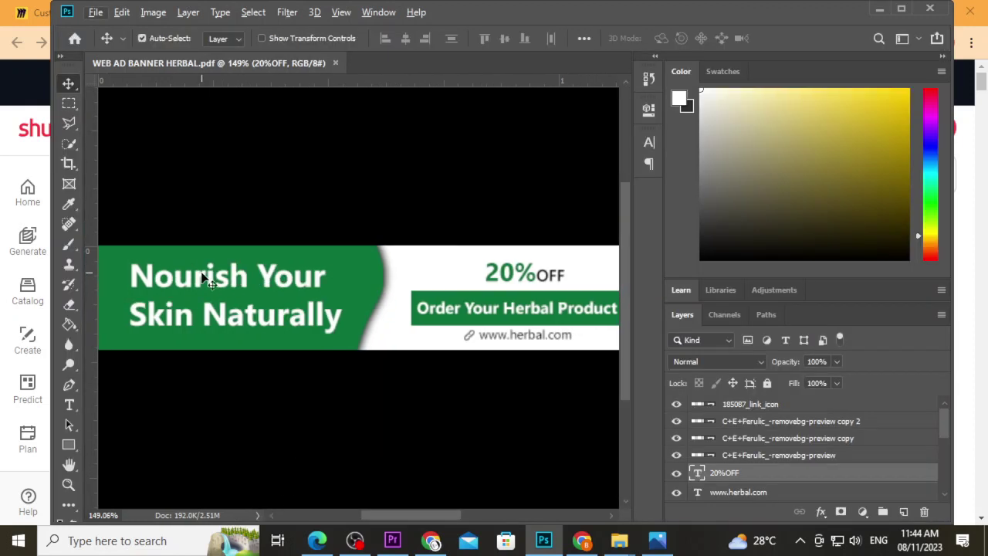
scroll(285, 353, down, 2)
scroll(309, 338, down, 1)
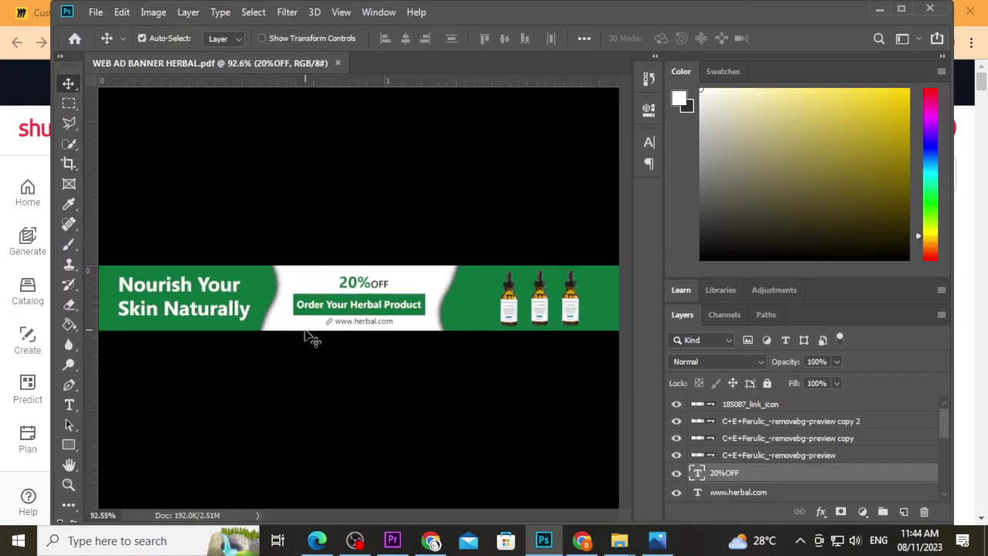
mouse_move(69, 385)
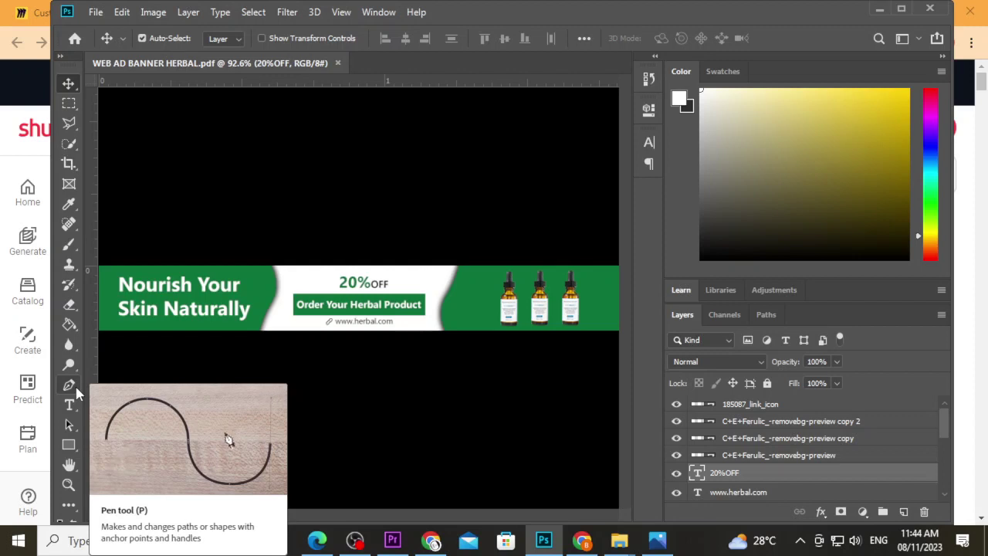
- With the Pen tool in Shape mode, place the first anchor point just above the banner
click(68, 385)
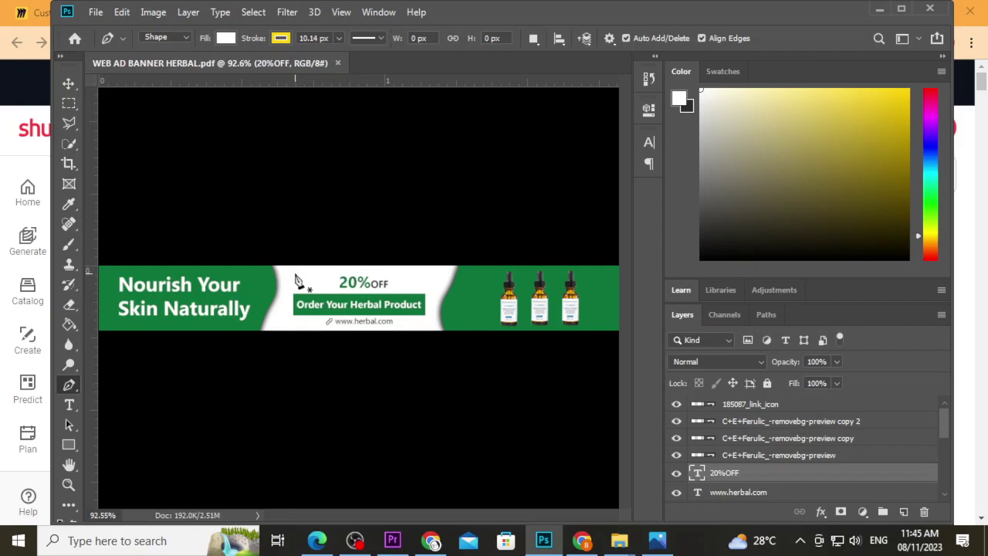
click(294, 250)
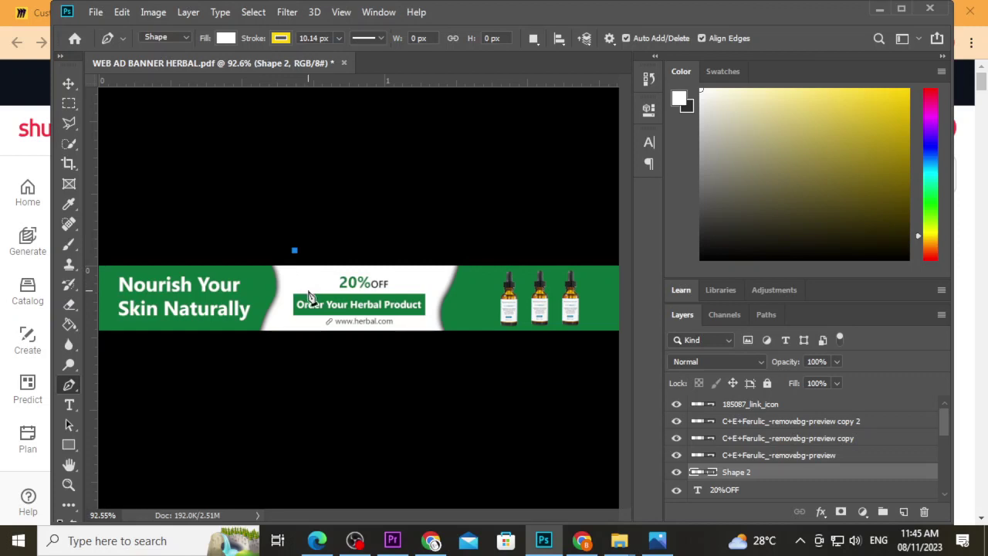
- Draw the shape's curved right edge with Pen anchors down the banner's white section
click(309, 294)
mouse_move(308, 293)
mouse_down()
mouse_move(272, 326)
mouse_move(349, 307)
mouse_move(300, 299)
mouse_move(286, 305)
mouse_move(296, 315)
mouse_up()
mouse_move(295, 315)
mouse_down()
mouse_move(268, 345)
mouse_move(295, 332)
mouse_up()
drag(301, 330, 298, 311)
drag(298, 311, 297, 313)
click(284, 317)
drag(283, 320, 282, 325)
drag(283, 328, 278, 333)
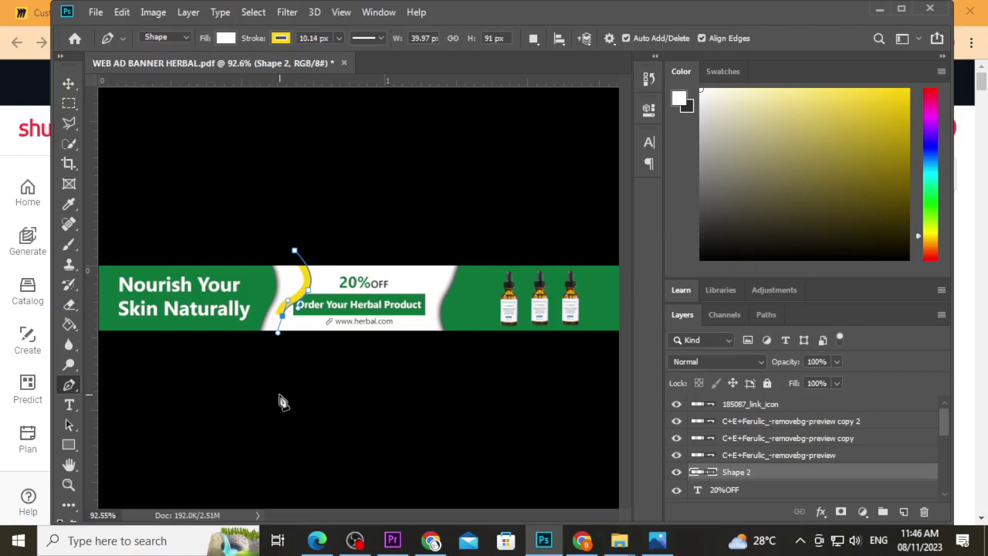
- Continue the outline below, up the left side and across the top, then close the shape
click(286, 353)
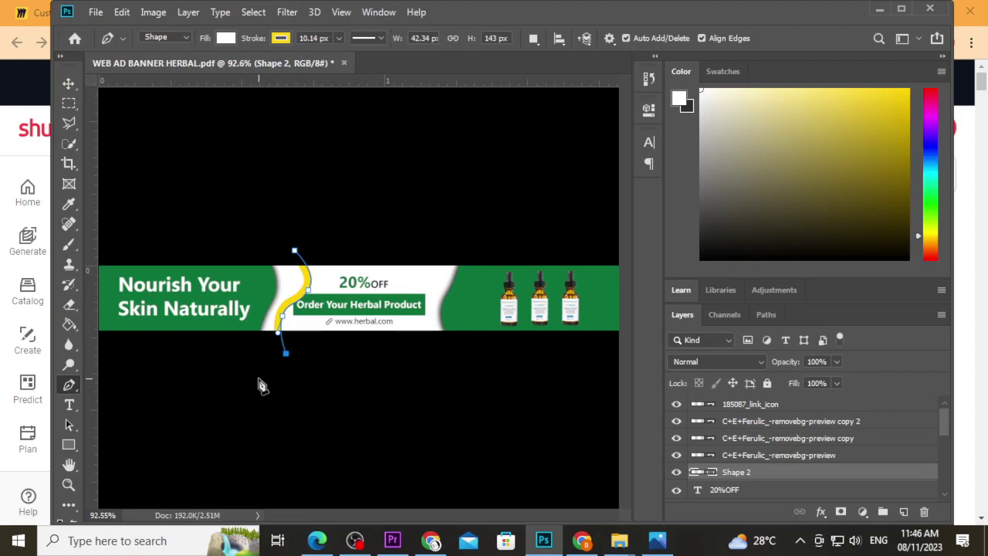
scroll(260, 386, down, 2)
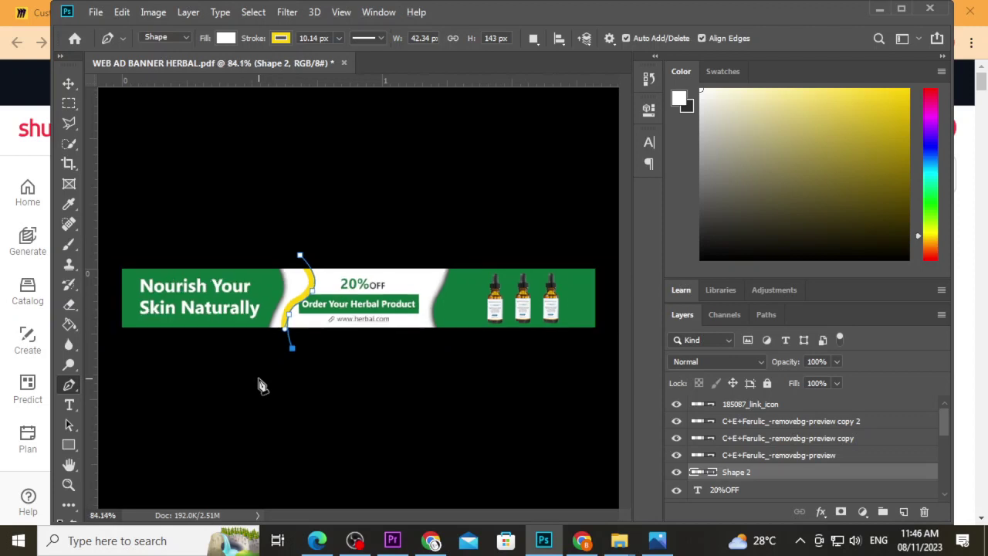
click(226, 360)
click(173, 359)
click(141, 343)
click(137, 307)
click(145, 230)
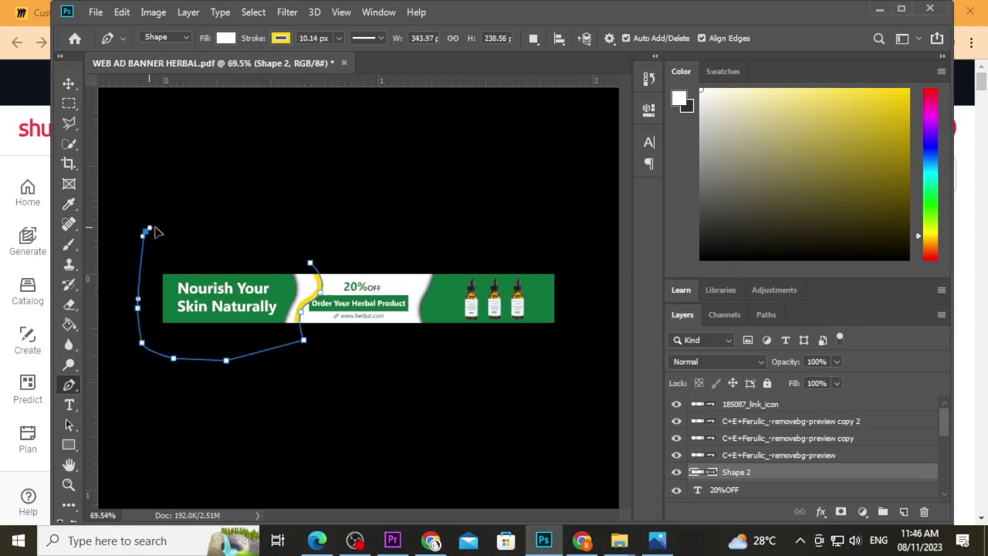
click(212, 233)
click(249, 243)
click(296, 247)
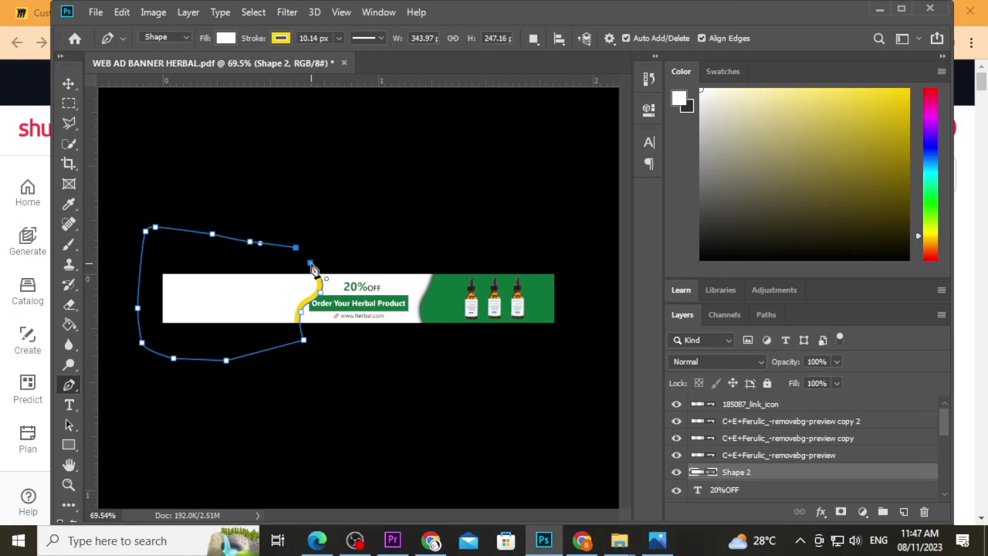
click(311, 264)
click(68, 83)
key(Escape)
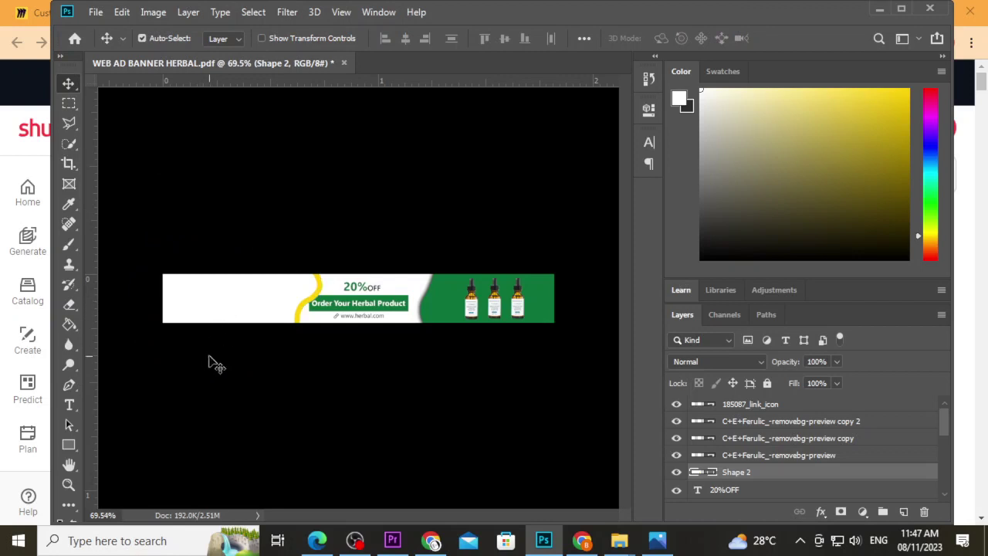
- Remove the yellow stroke from Shape 2 and fill it with the banner's green
click(69, 444)
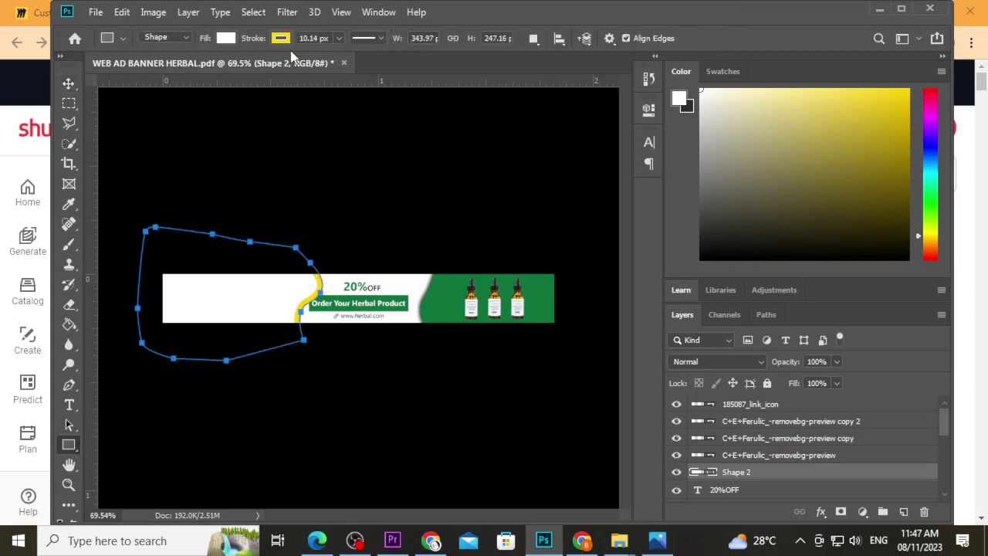
click(282, 38)
click(215, 68)
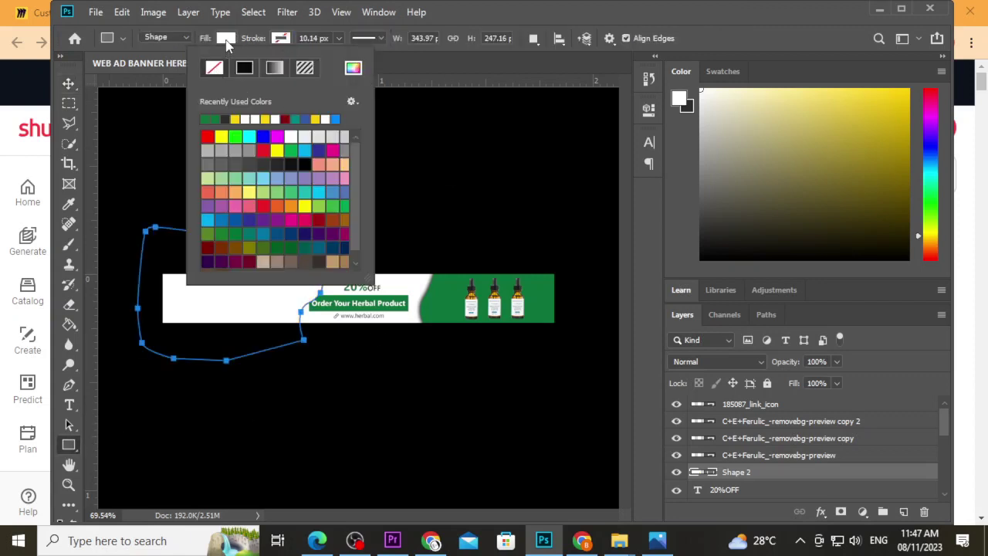
click(225, 38)
click(152, 117)
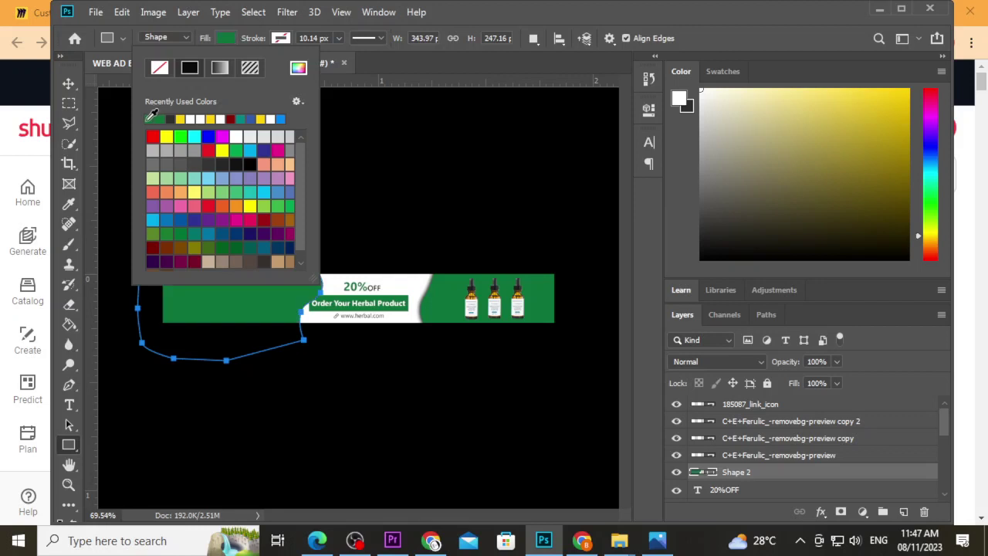
- Nudge the green panel slightly left and send it behind the headline text
click(68, 84)
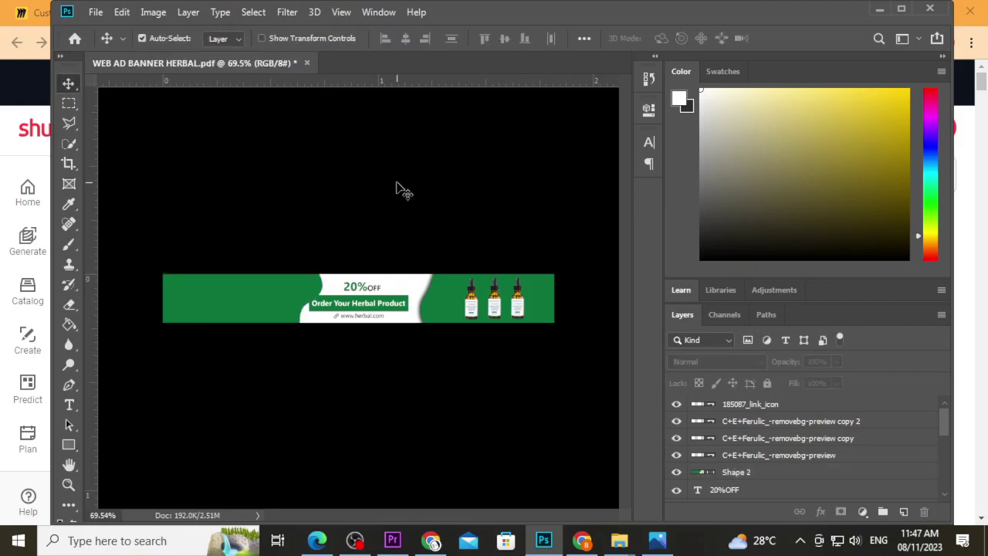
mouse_move(284, 293)
mouse_down()
mouse_move(270, 294)
mouse_move(463, 306)
mouse_move(256, 267)
mouse_move(280, 272)
mouse_move(279, 305)
mouse_up()
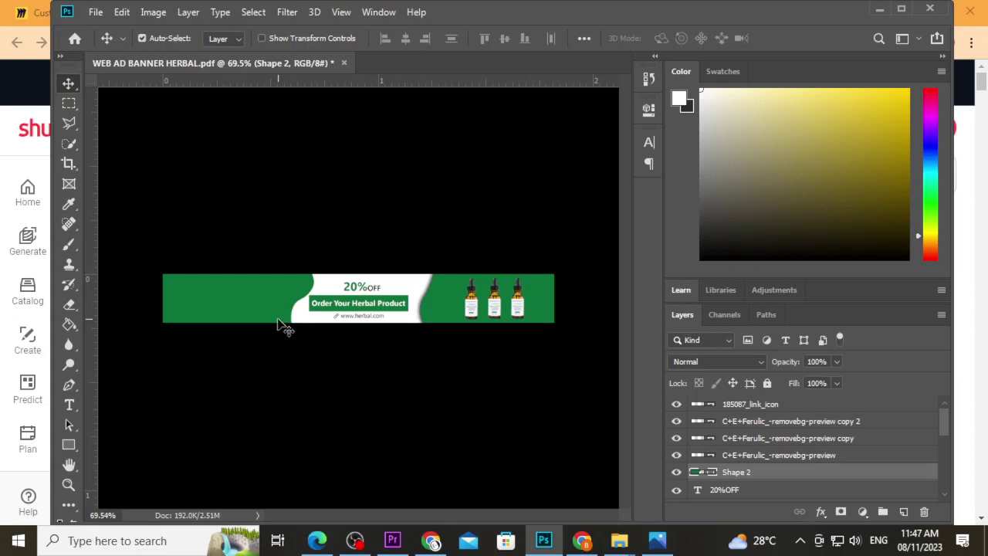
key(ctrl+z)
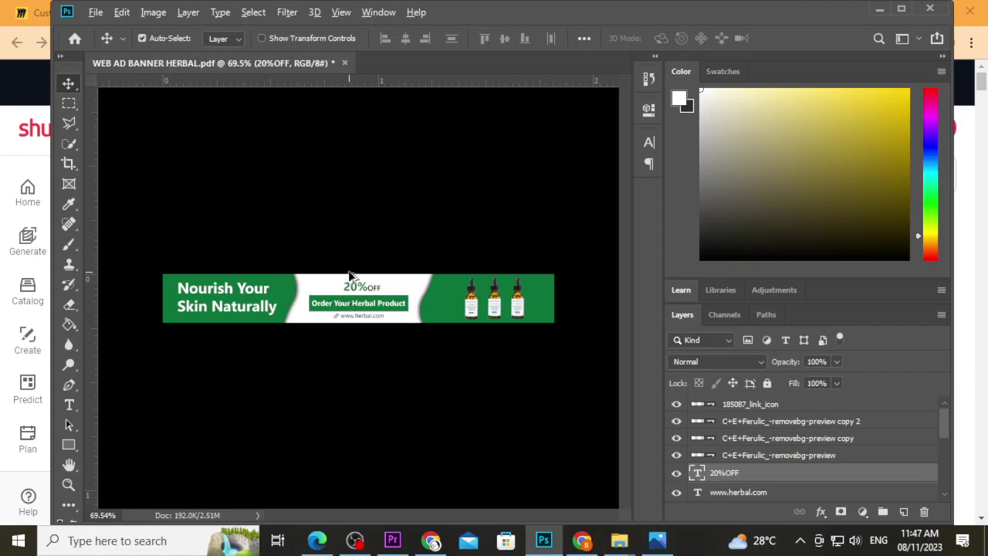
scroll(353, 266, up, 3)
scroll(353, 265, down, 1)
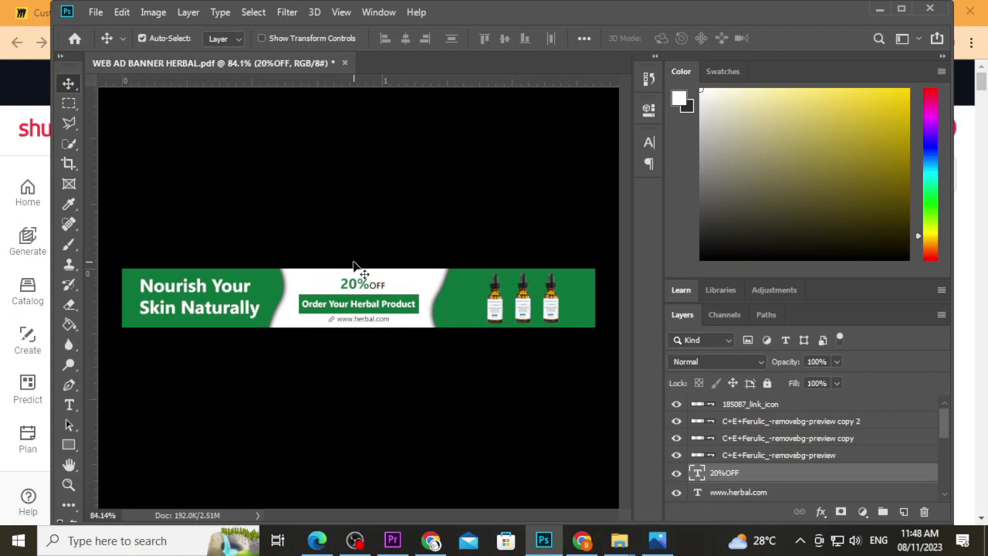
double_click(236, 294)
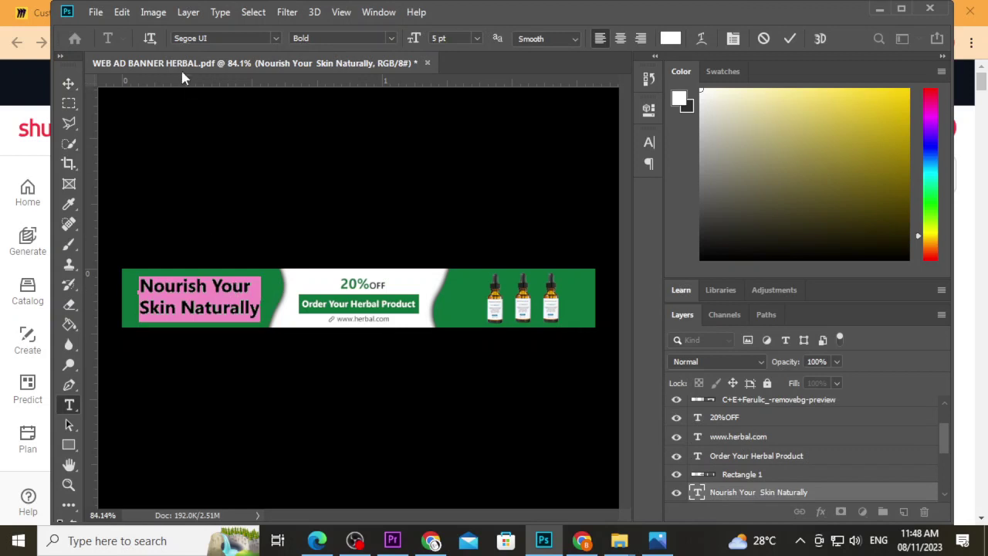
click(77, 82)
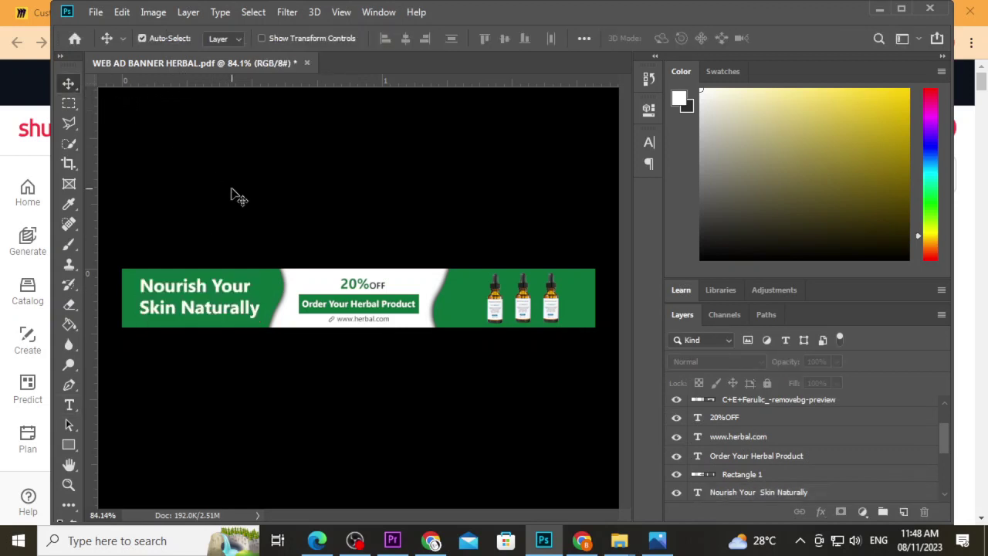